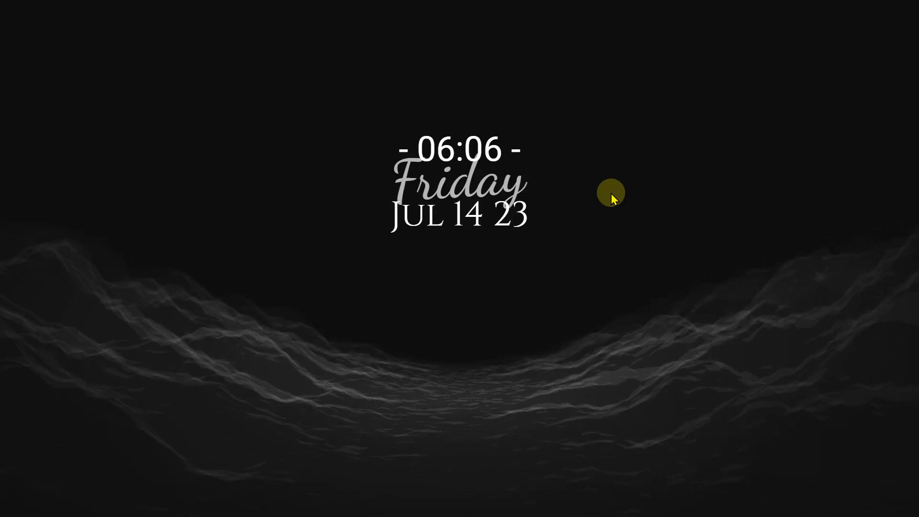
Start Excel from the Start menu search and create a blank workbook.
click(607, 503)
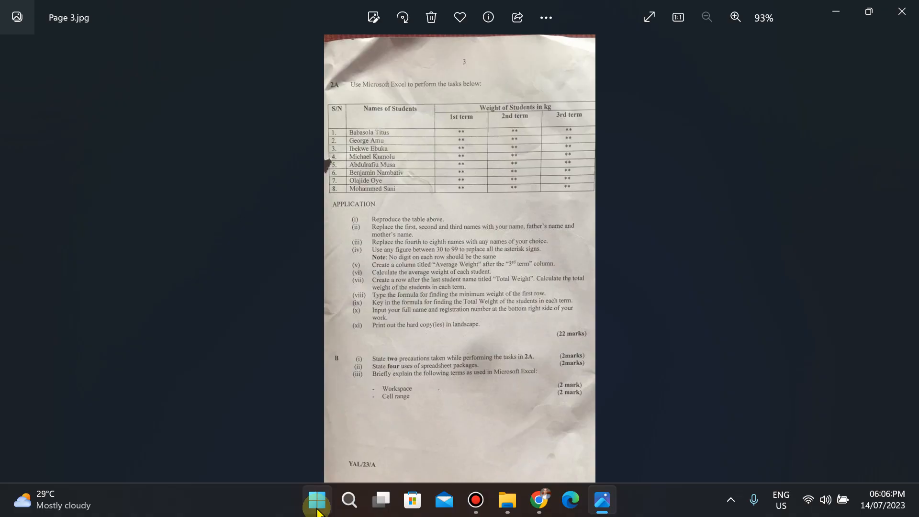
click(317, 508)
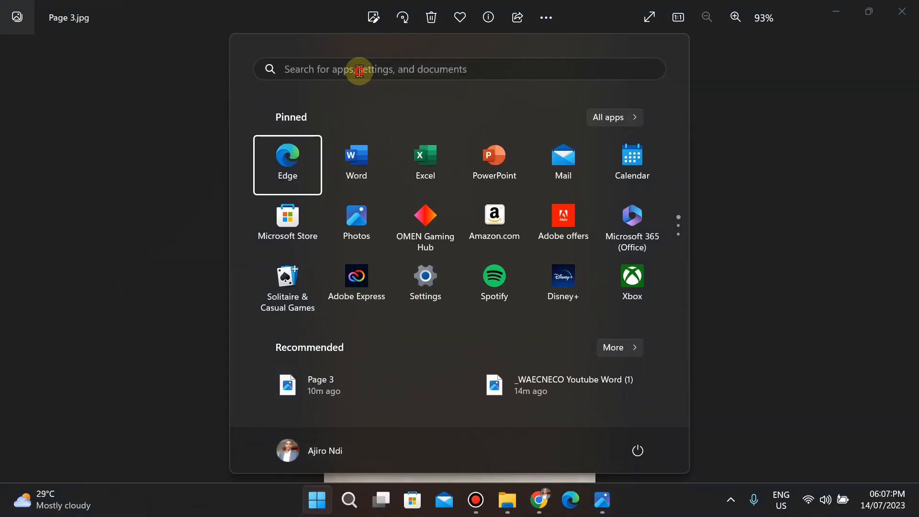
click(360, 71)
text(exce)
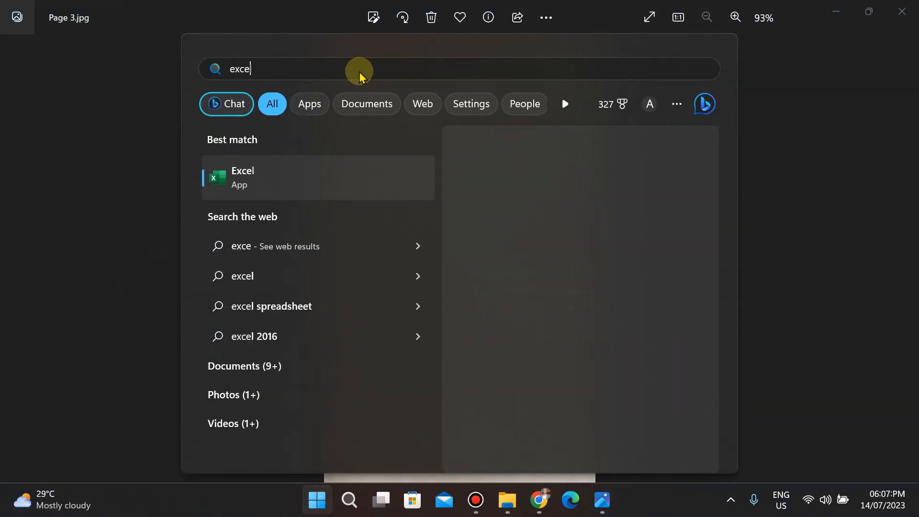
text(l)
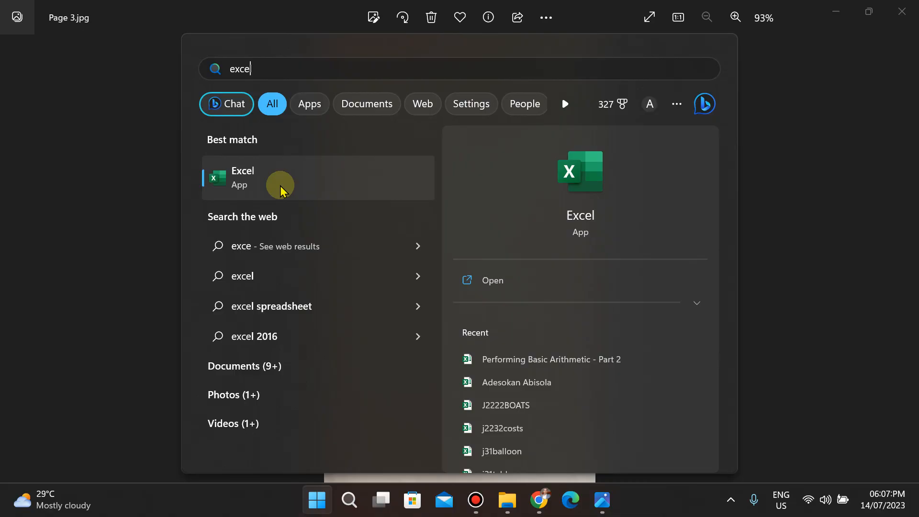
click(281, 189)
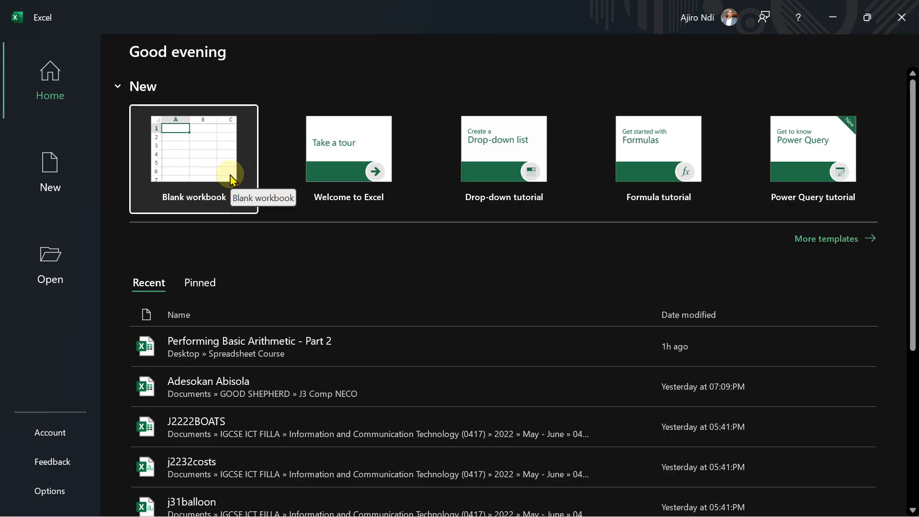
click(209, 168)
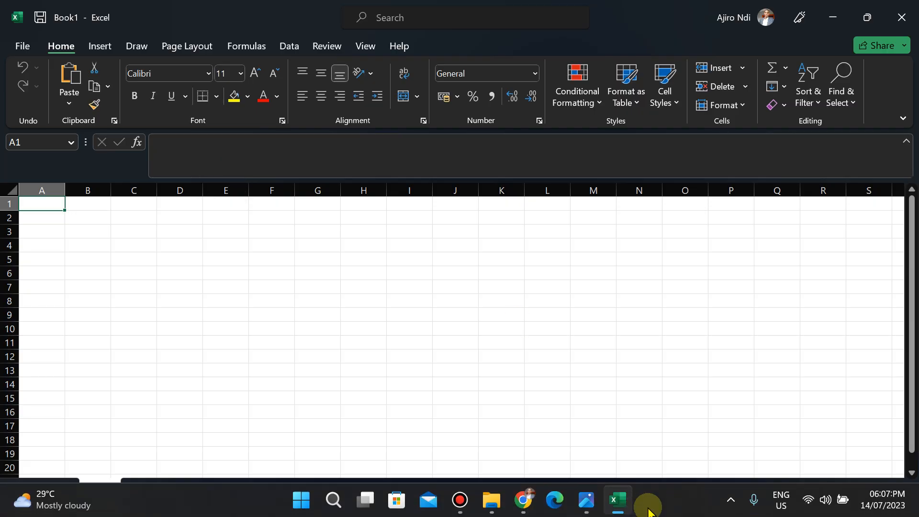
Capture the question's table from the photo as a screenshot and paste it into the workbook.
mouse_move(583, 513)
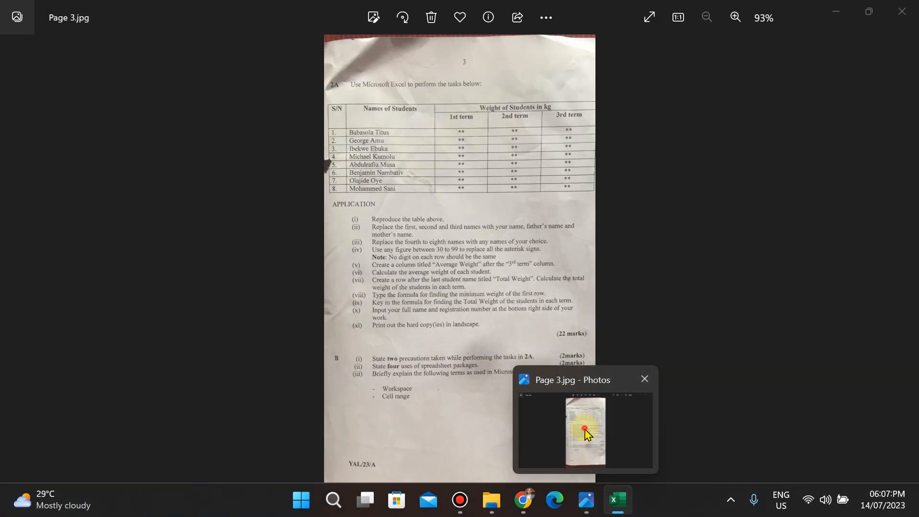
click(586, 433)
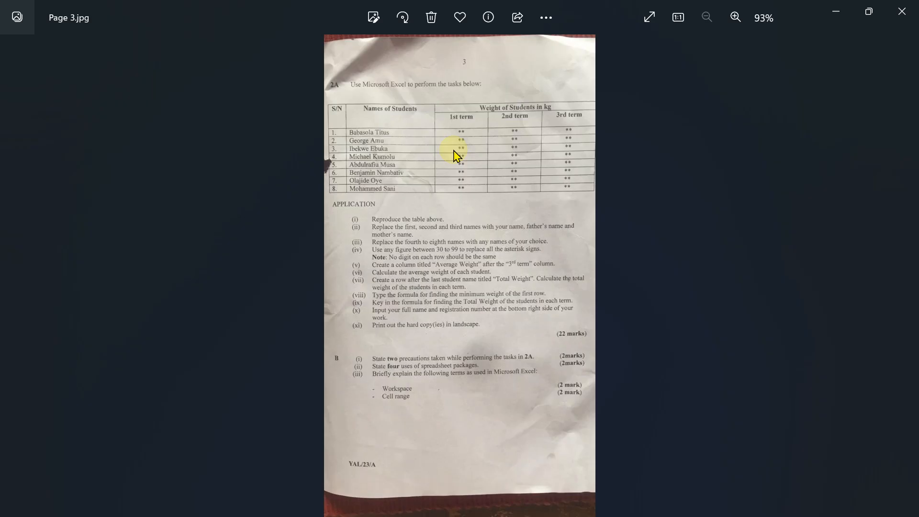
key(super+shift+s)
drag(325, 100, 599, 205)
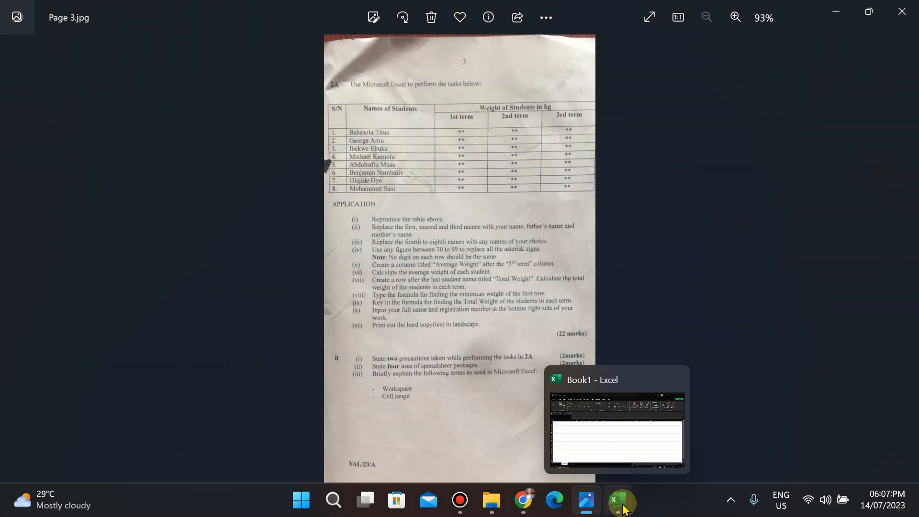
click(618, 500)
key(ctrl+v)
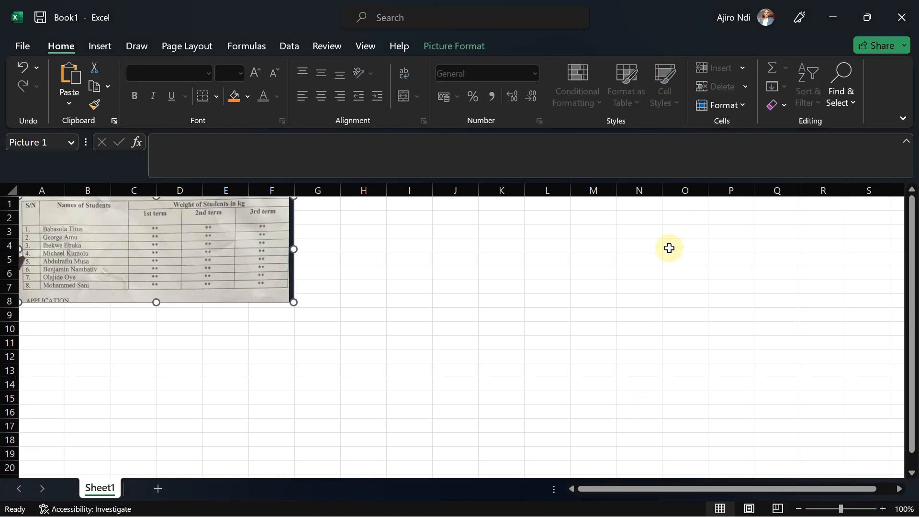
Move the pasted table image to the right side of the sheet.
drag(150, 246, 642, 308)
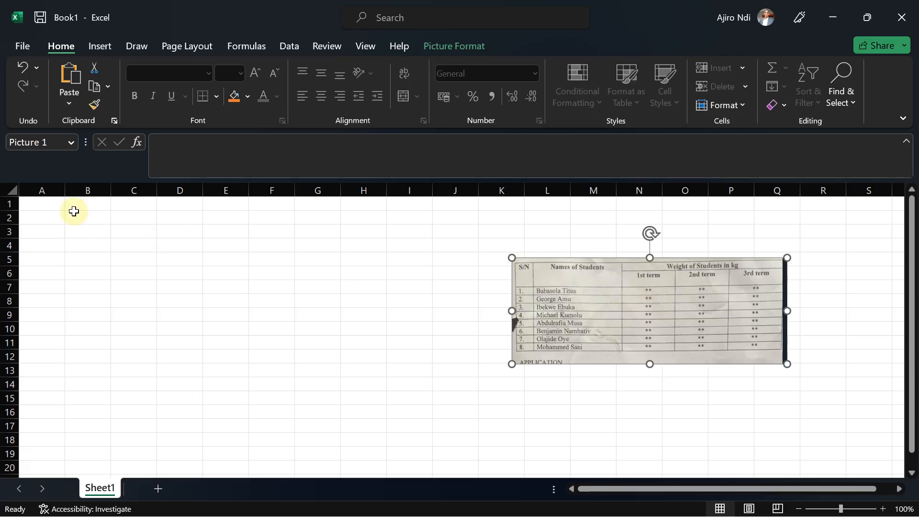
click(41, 205)
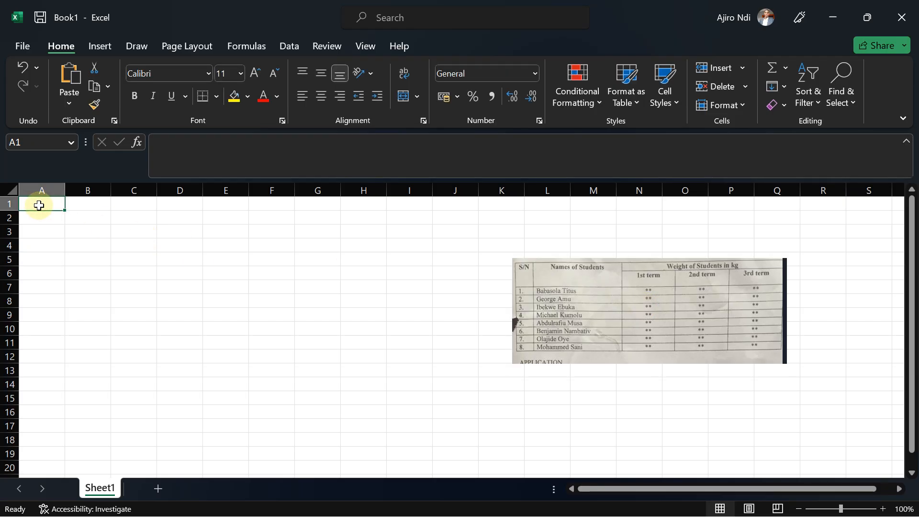
double_click(38, 205)
click(94, 215)
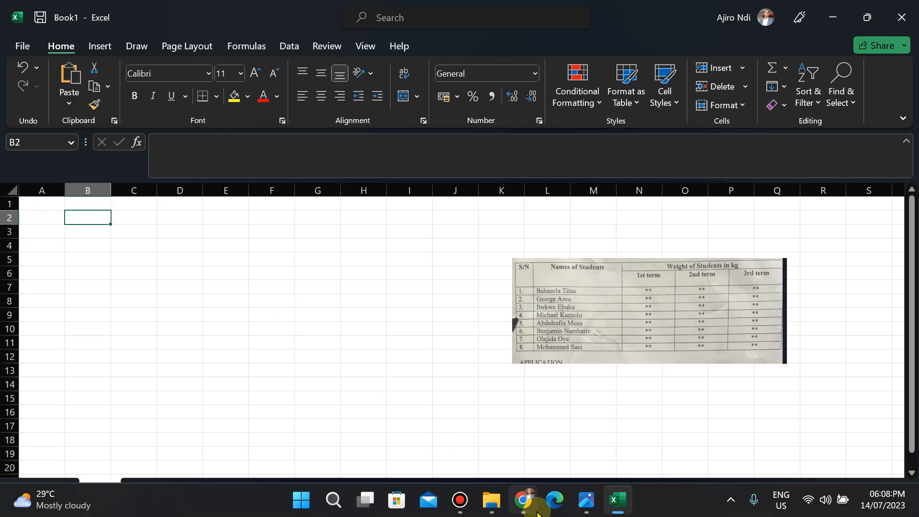
click(536, 511)
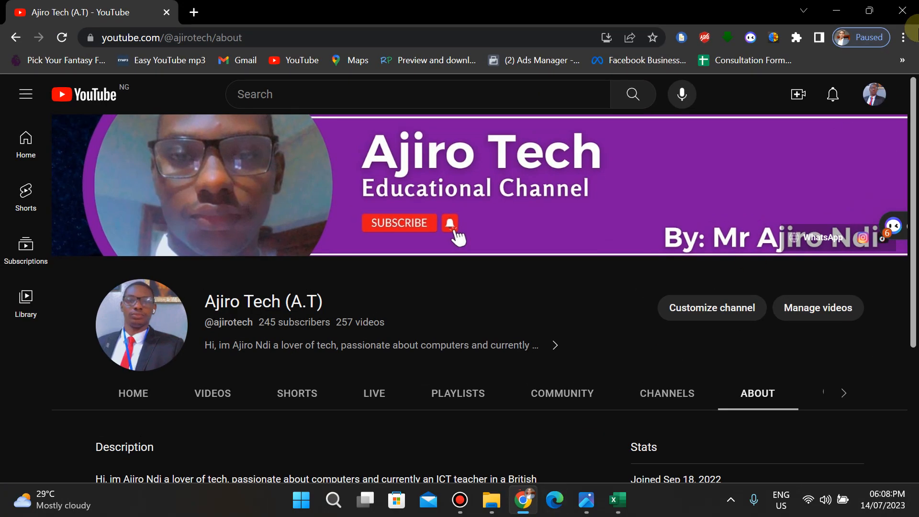
click(830, 12)
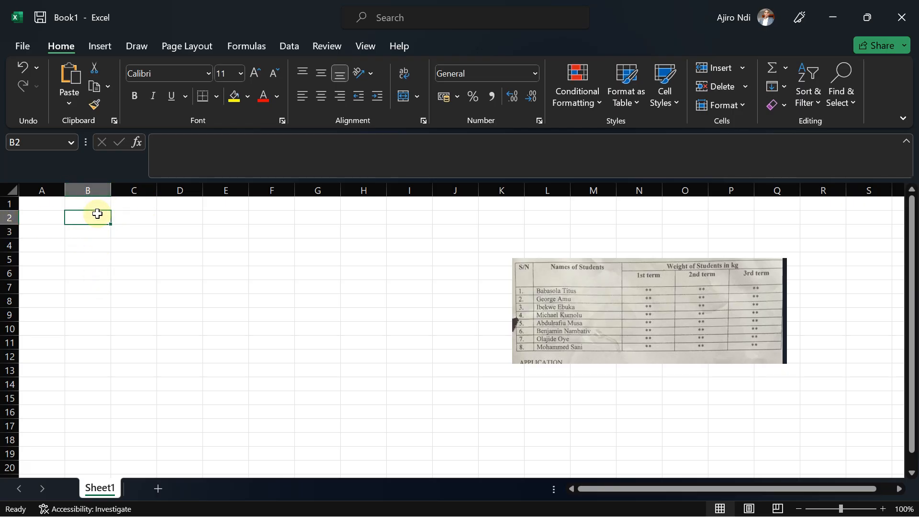
Enter the headers S/N in A1 and Names of Students in B1.
click(37, 206)
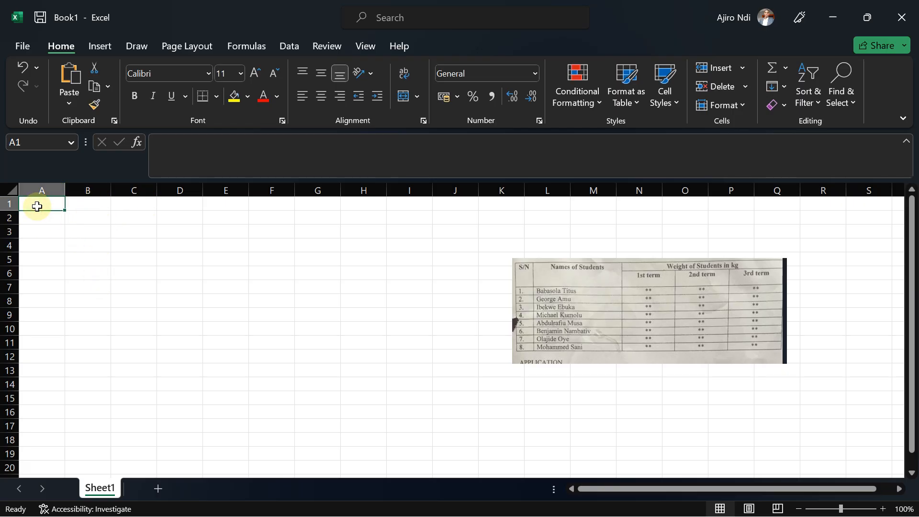
text(S/N)
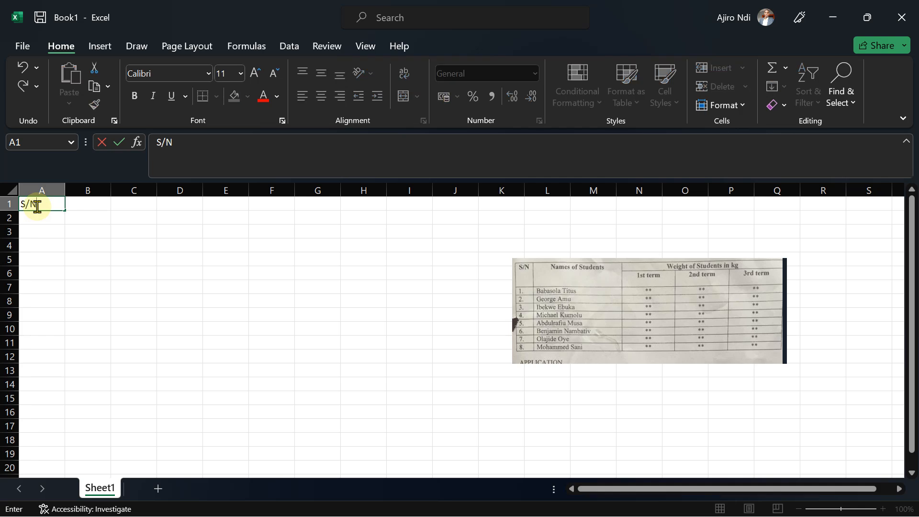
key(Tab)
text(N)
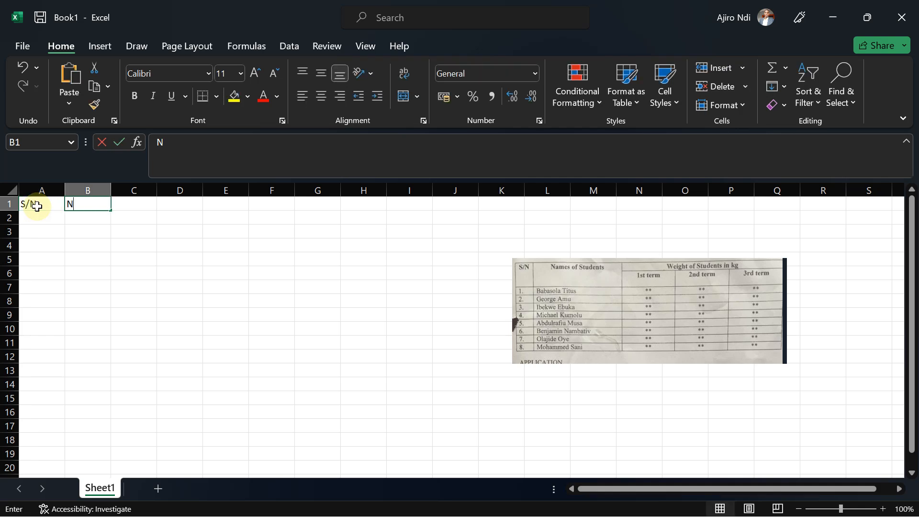
text(ames of Studebts)
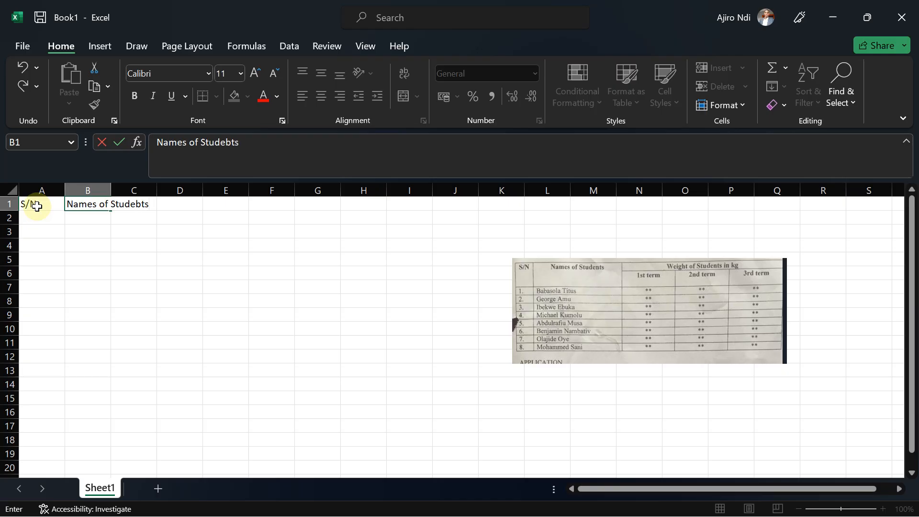
key(BackSpace)
key(BackSpace)
key(BackSpace)
text(nts)
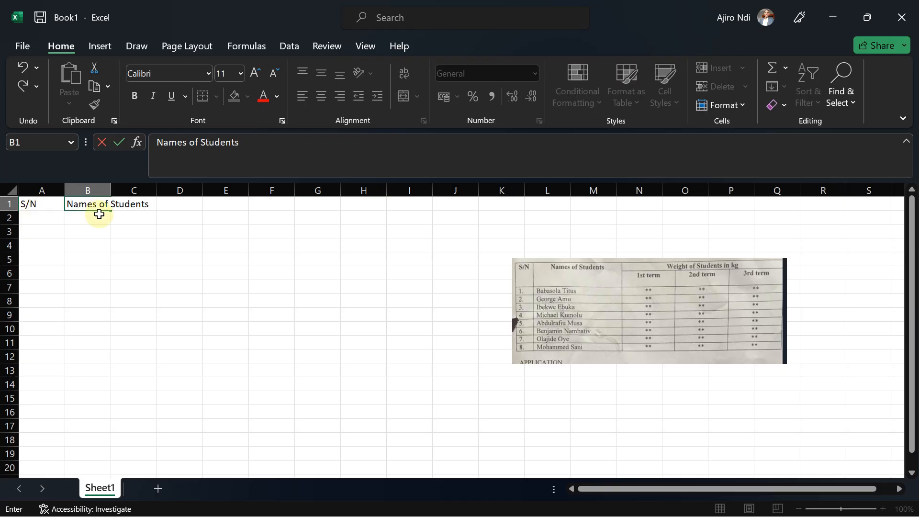
Enter the header Weight of Students in kg in C1.
click(177, 242)
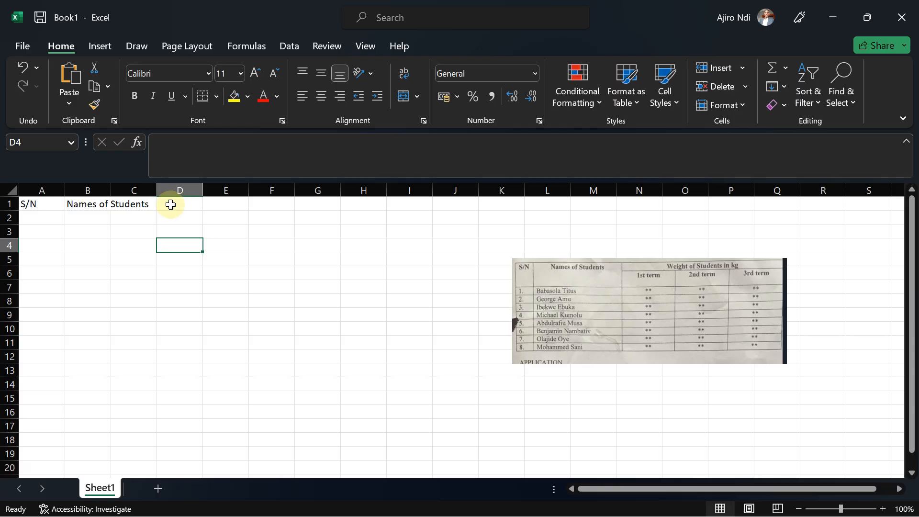
click(127, 206)
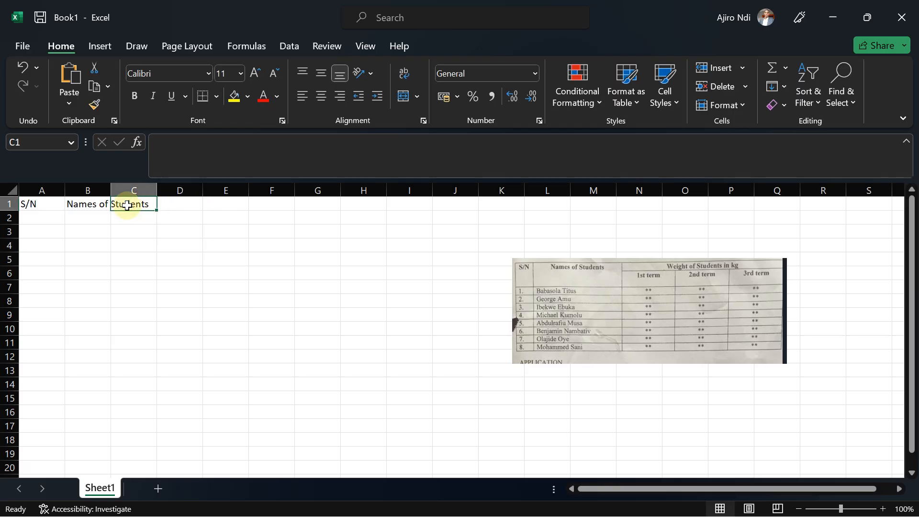
text(Weig)
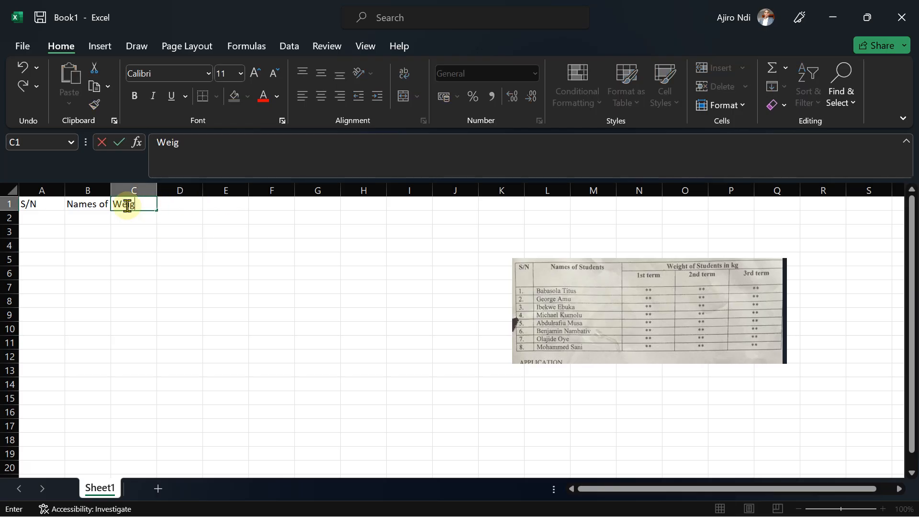
text(ht of Students in )
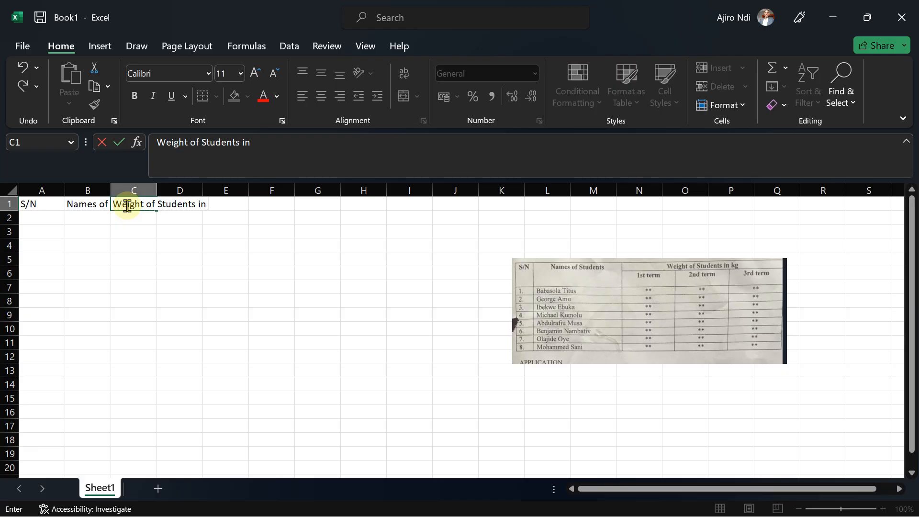
text(kg)
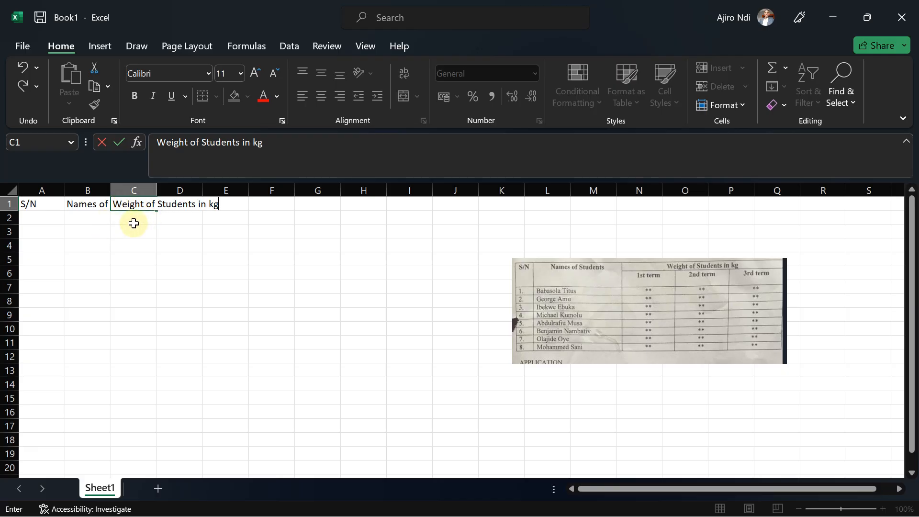
Enter the subheadings 1st term, 2nd term and 3rd term in C2 to E2.
click(126, 217)
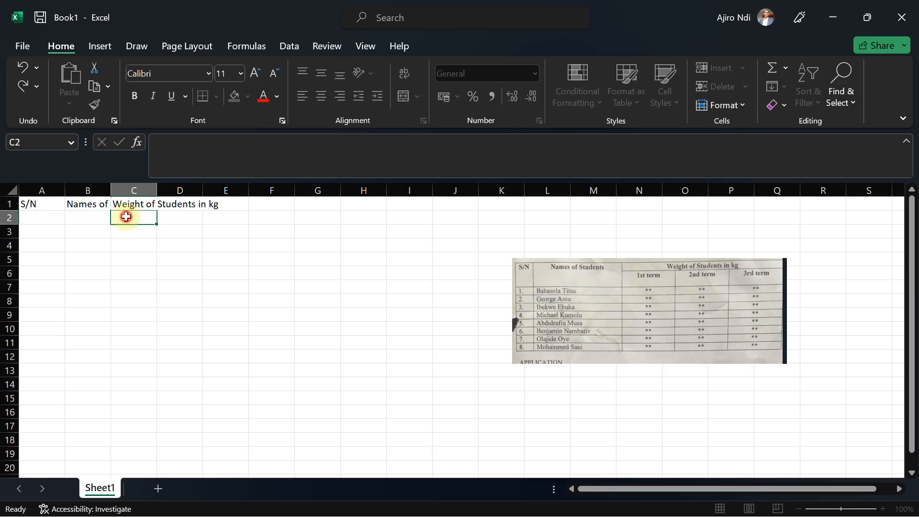
text(1st tern=)
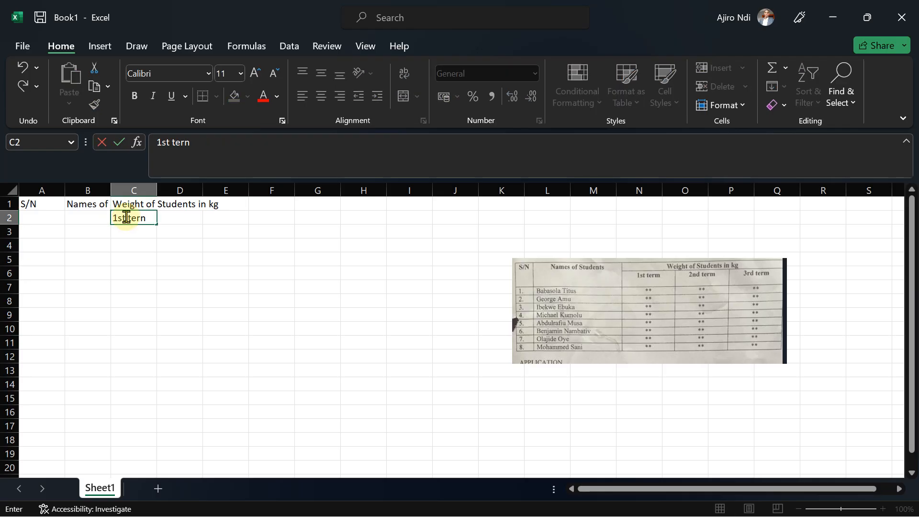
key(BackSpace)
key(BackSpace)
text(m)
key(Tab)
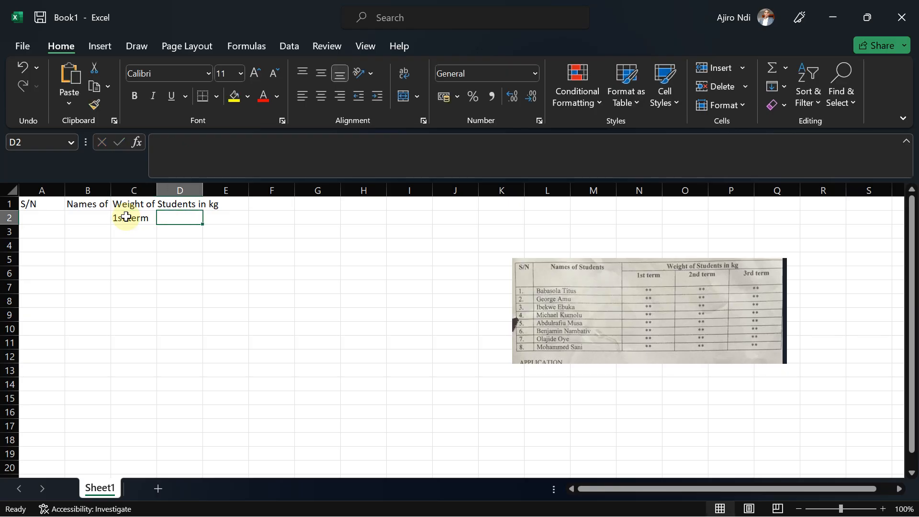
text(2nd)
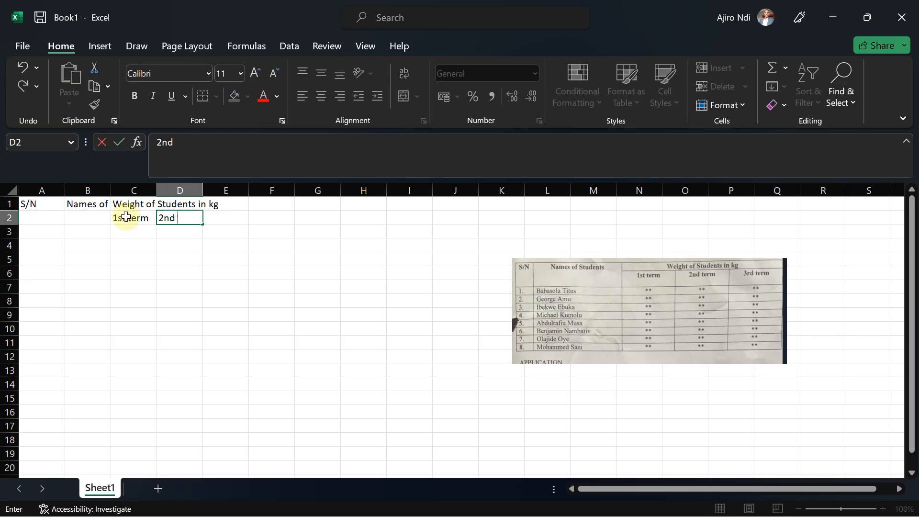
text( term)
key(Tab)
text(3rd term)
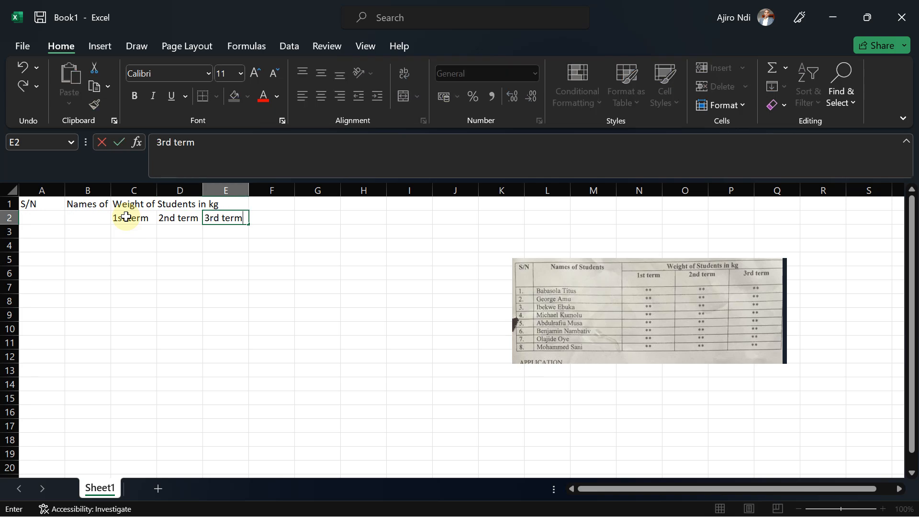
Enlarge the reference table image and reposition it beside the data.
click(33, 236)
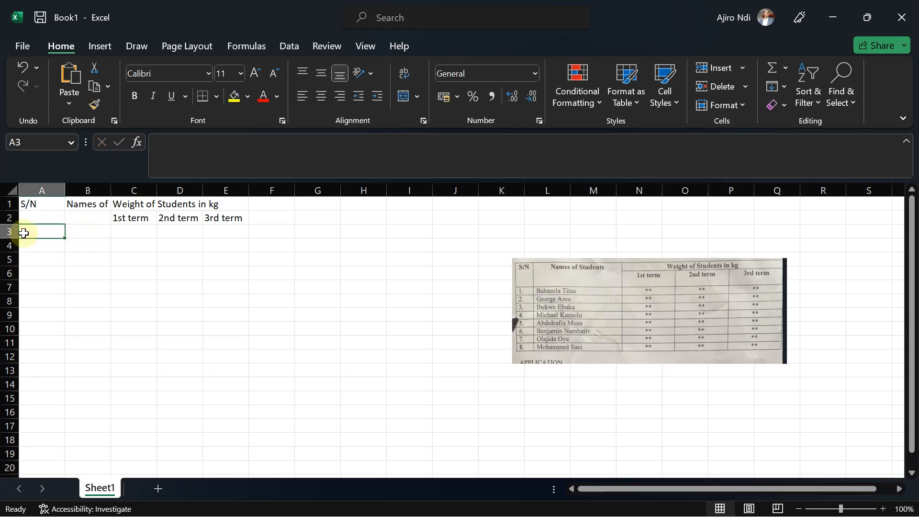
click(735, 352)
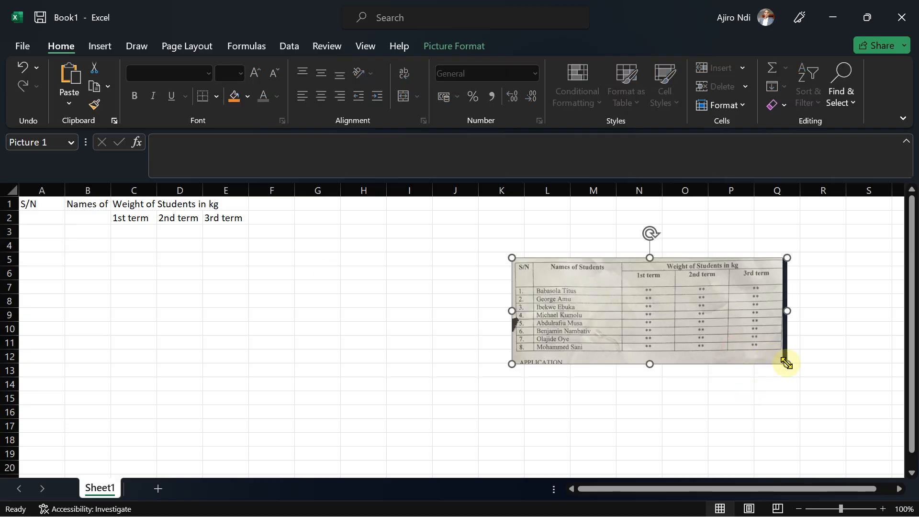
drag(789, 365, 872, 429)
drag(847, 382, 706, 362)
click(36, 237)
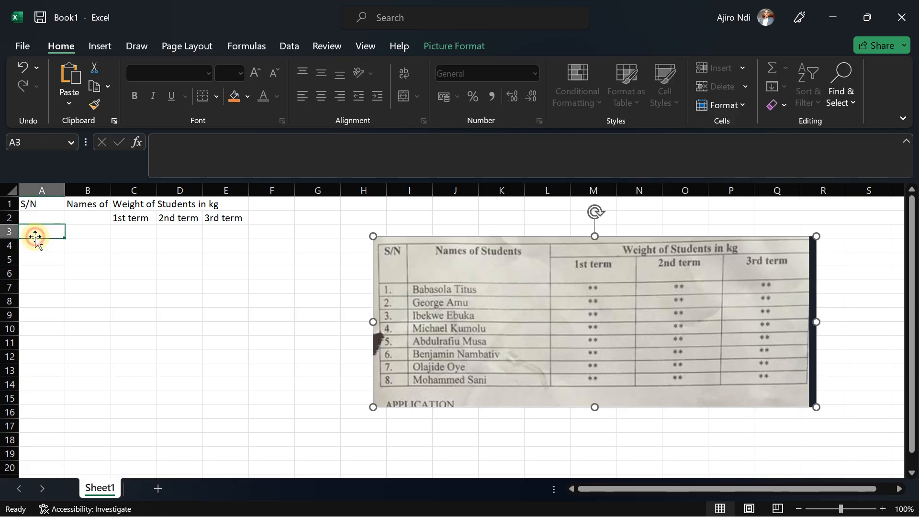
Enter the first student's name from the reference image in B3 and autofit column B's width.
click(87, 231)
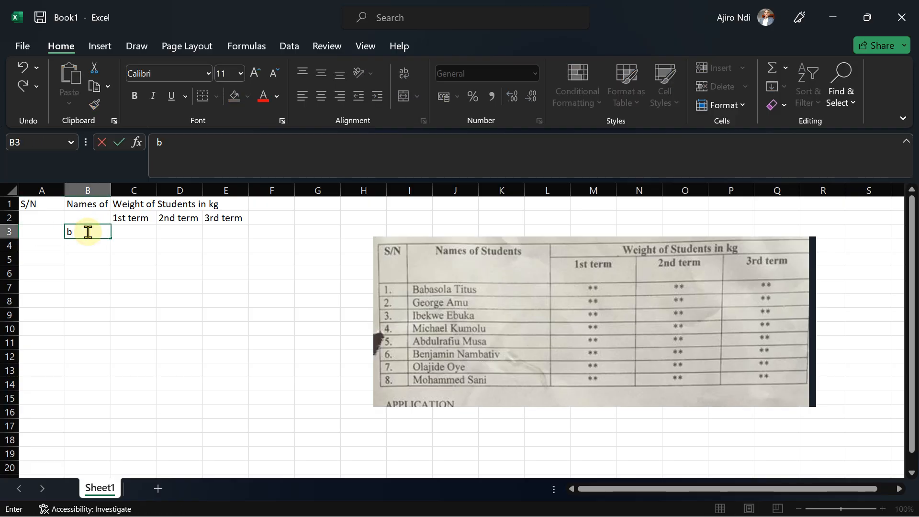
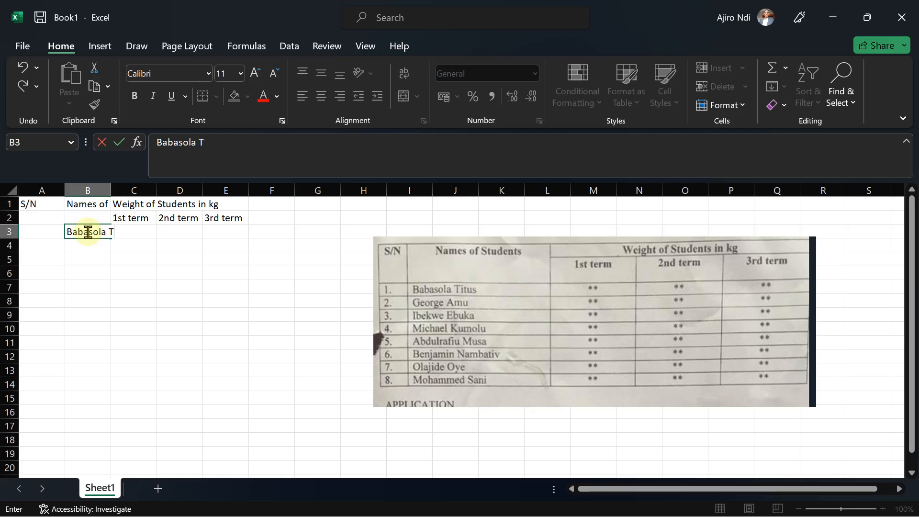
click(87, 244)
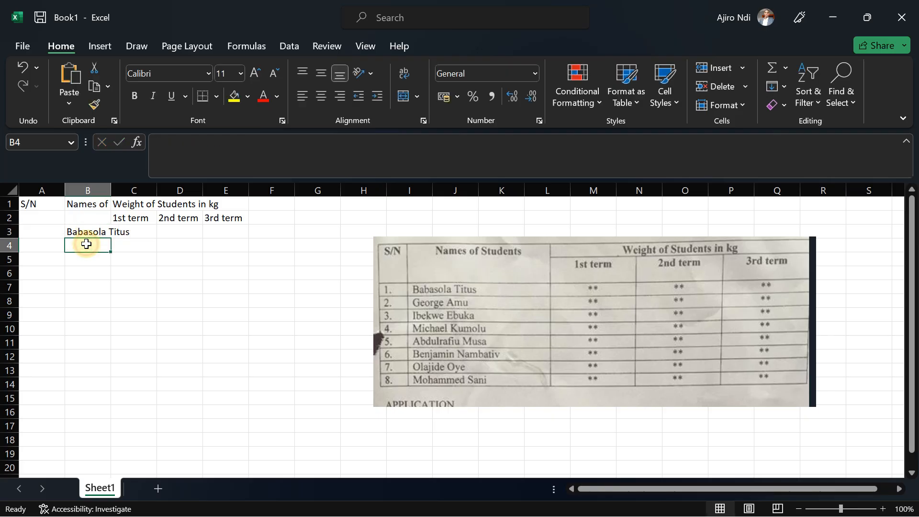
double_click(111, 190)
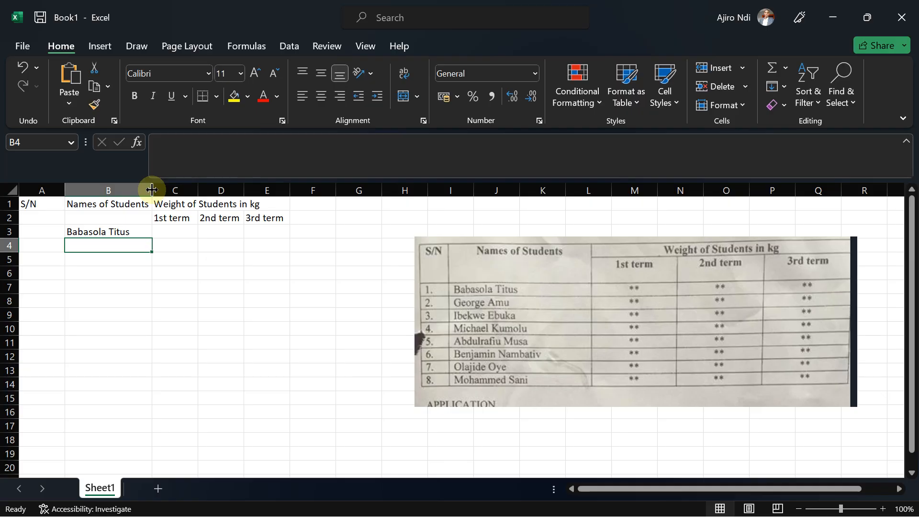
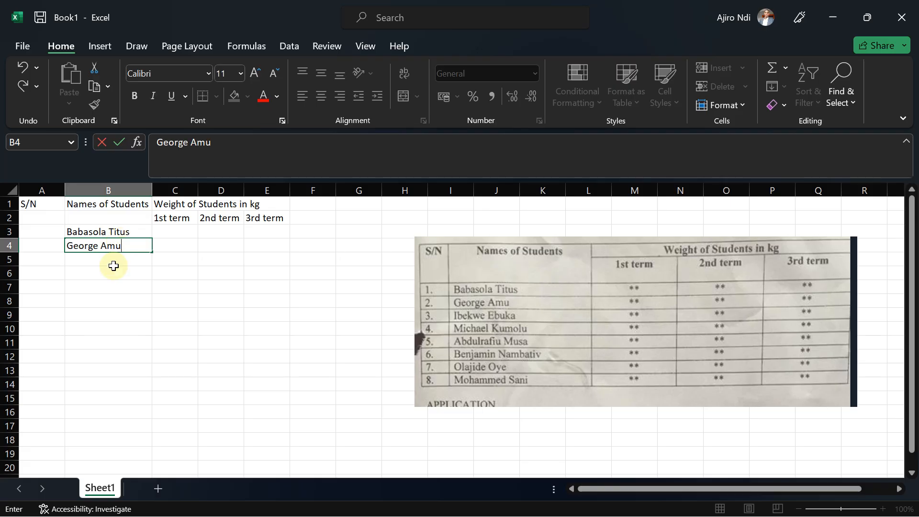
Enter the second student's name from the reference image in B4.
click(113, 264)
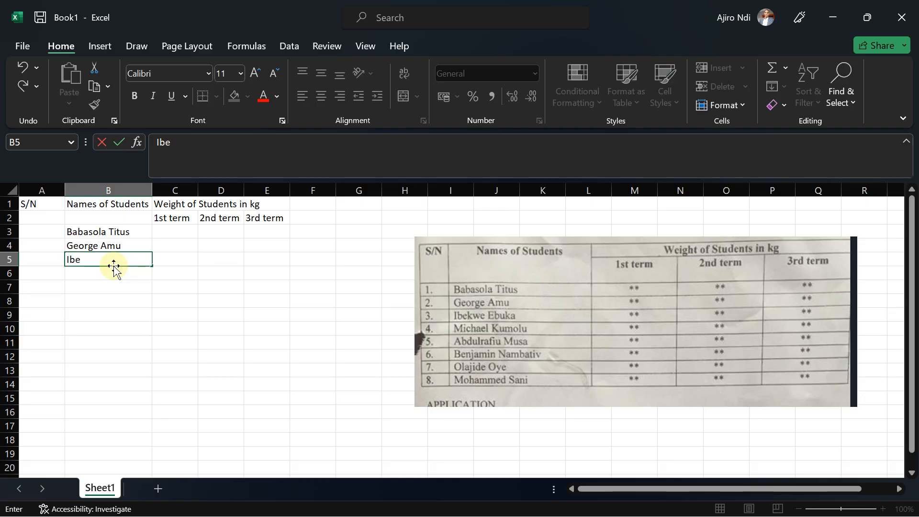
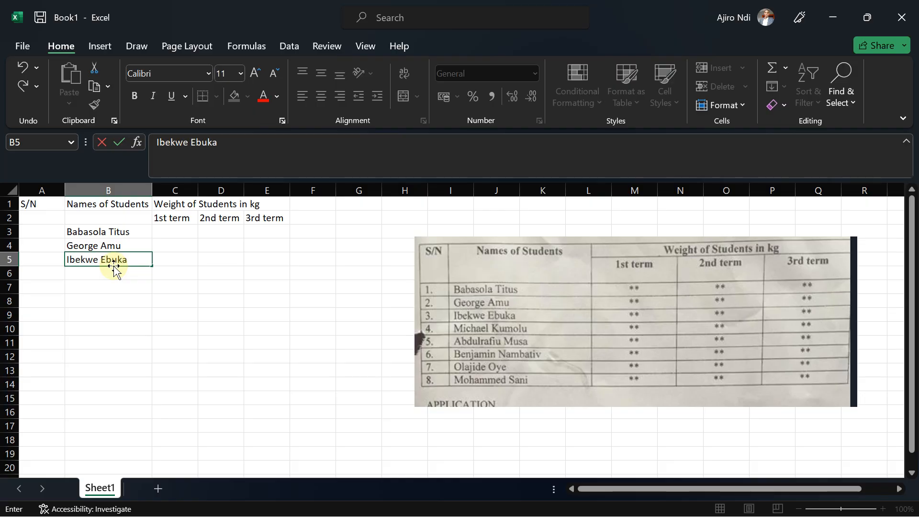
Enter the third and fourth students' names from the reference image in B5 and B6.
text(Michael)
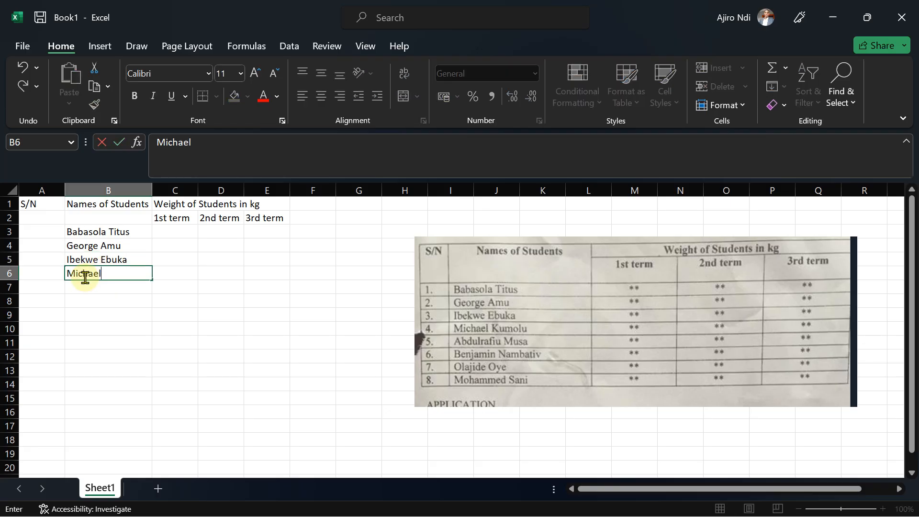
text( Lum)
text(u)
key(BackSpace)
key(BackSpace)
key(BackSpace)
key(BackSpace)
text(K)
key(Return)
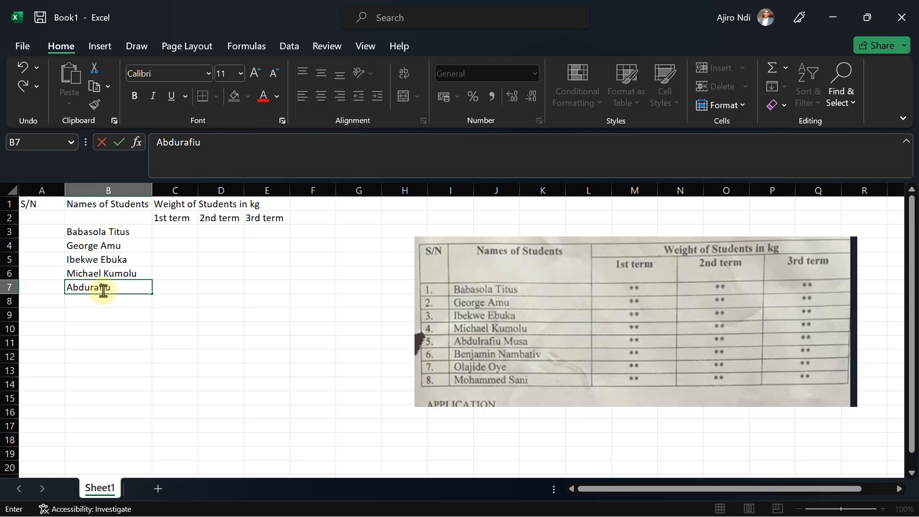
Enter the fifth student's name in B7, inserting the missing letter l into it.
click(91, 287)
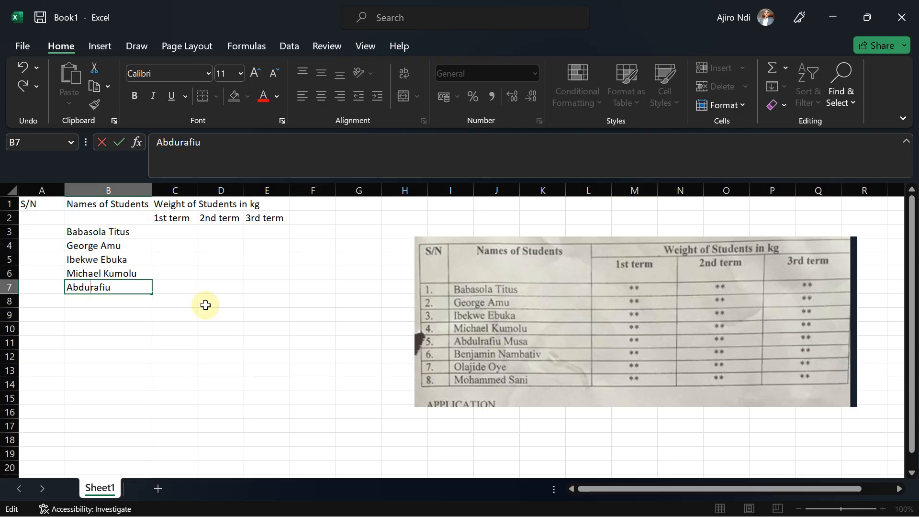
text(l)
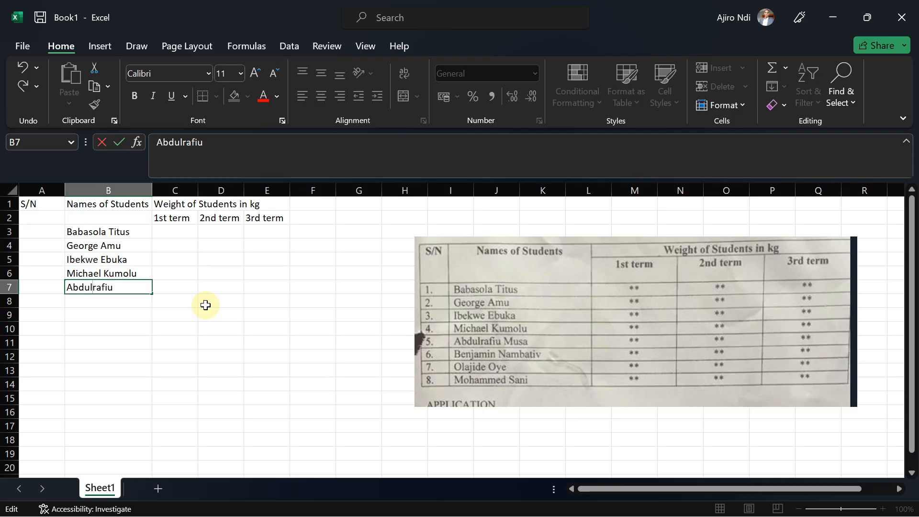
click(126, 287)
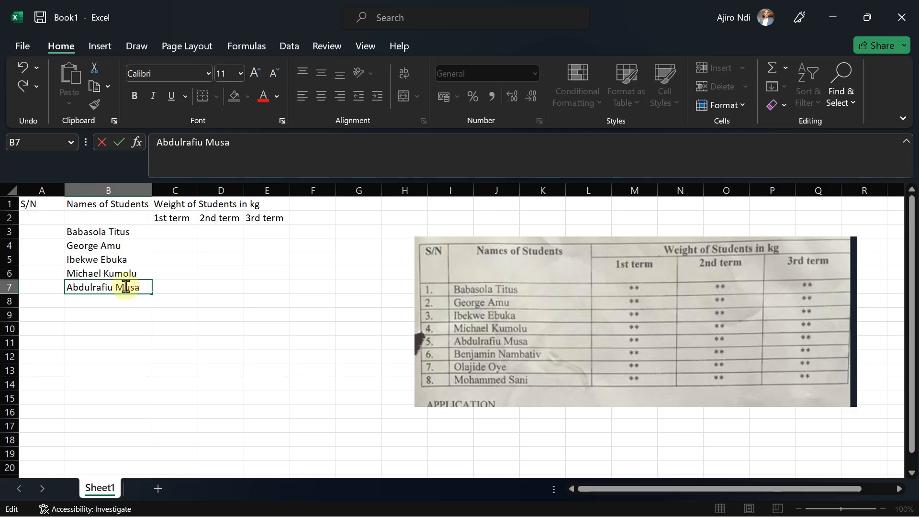
click(100, 302)
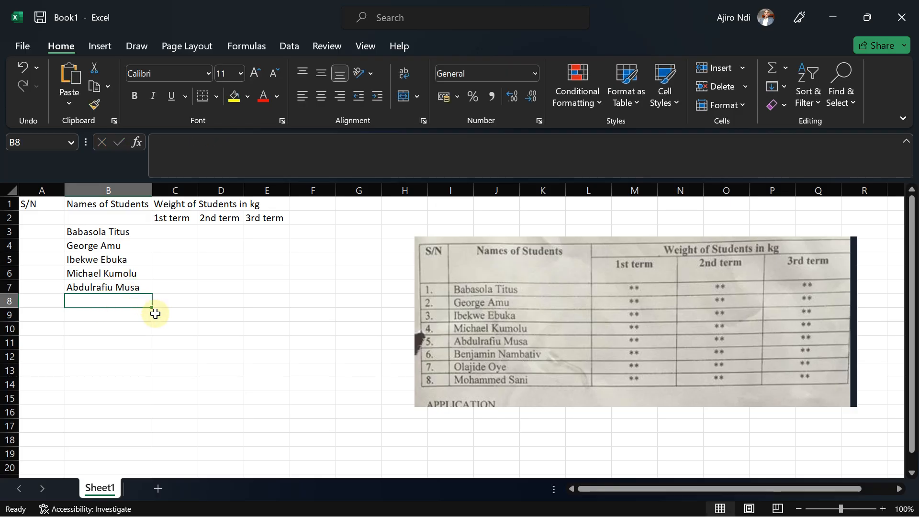
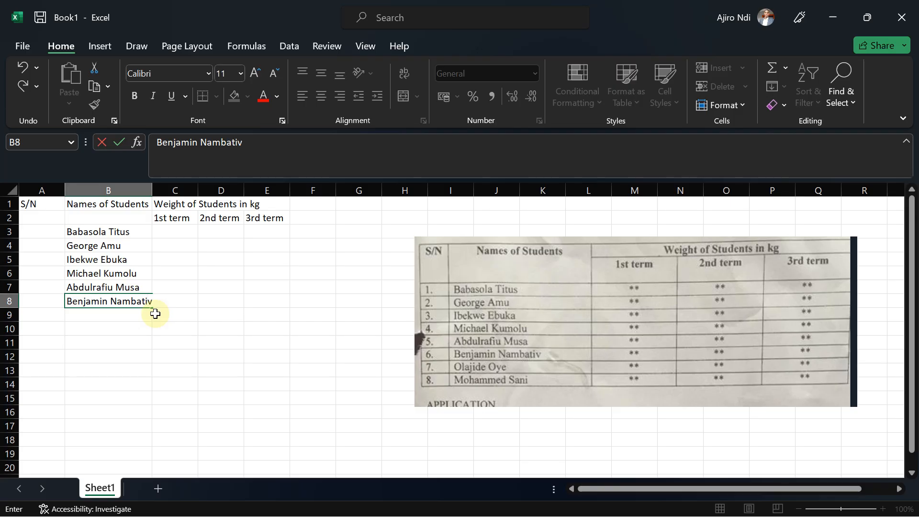
Enter the sixth, seventh and eighth students' names from the reference image in B8 to B10.
click(104, 318)
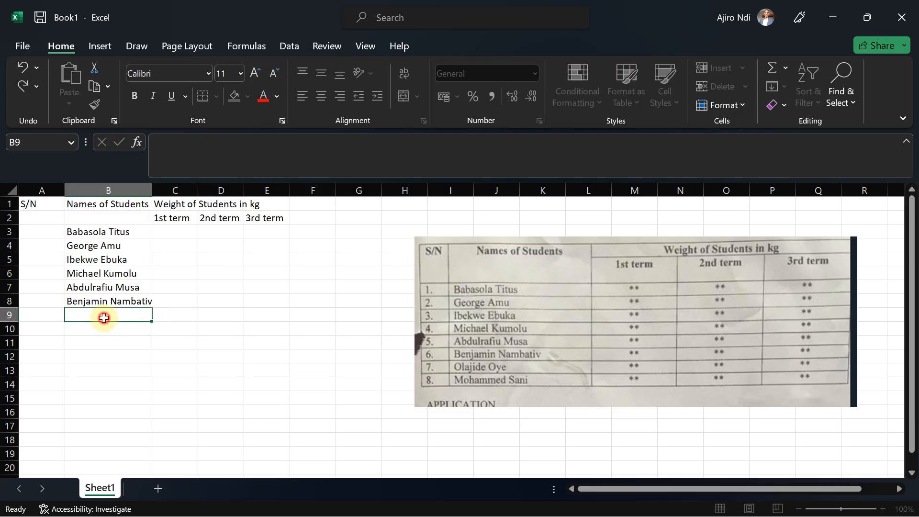
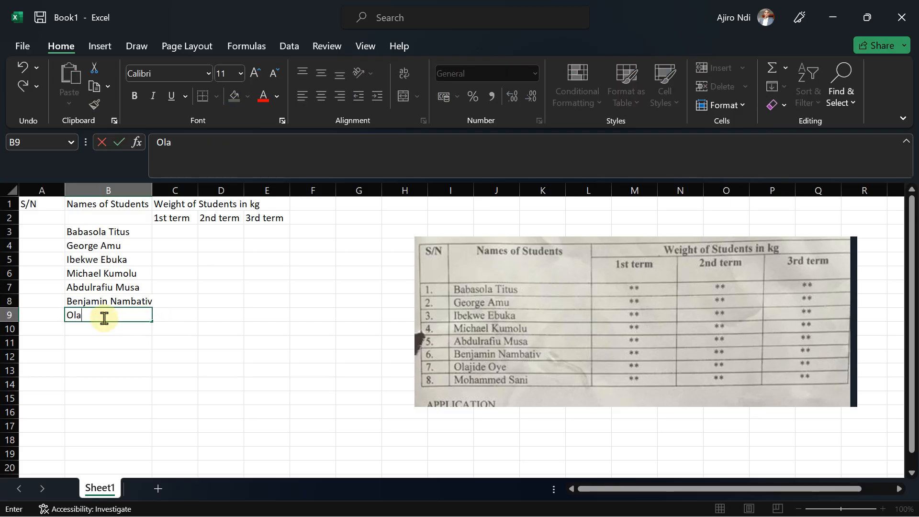
click(82, 327)
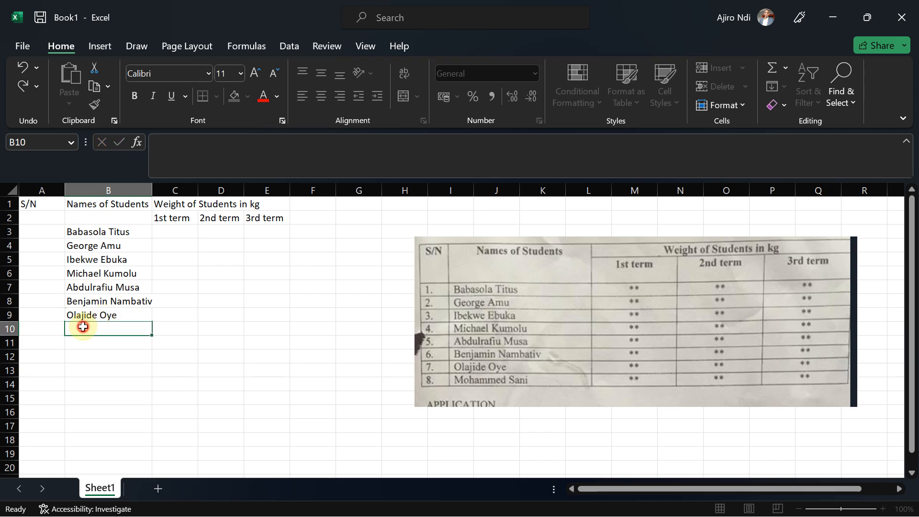
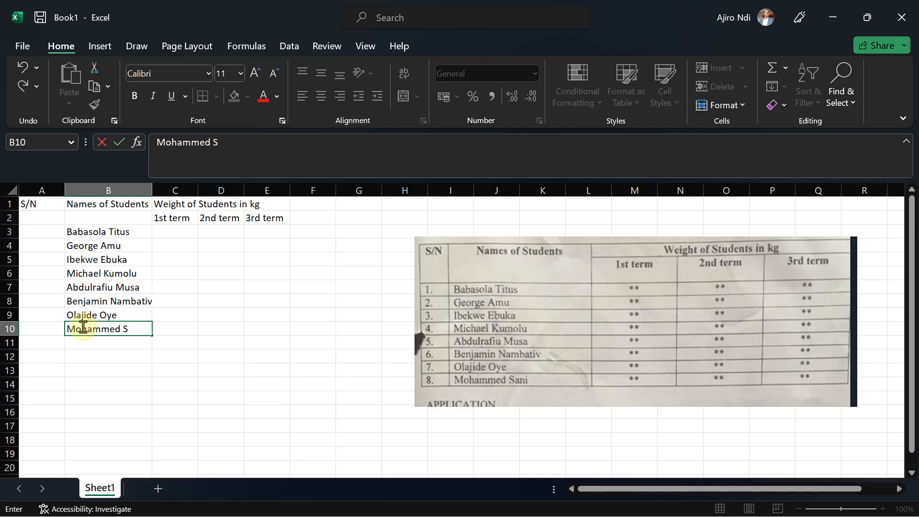
Number the students 1 to 8 in A3 to A10 by entering 1 and 2 and filling the series down.
click(37, 231)
text(1)
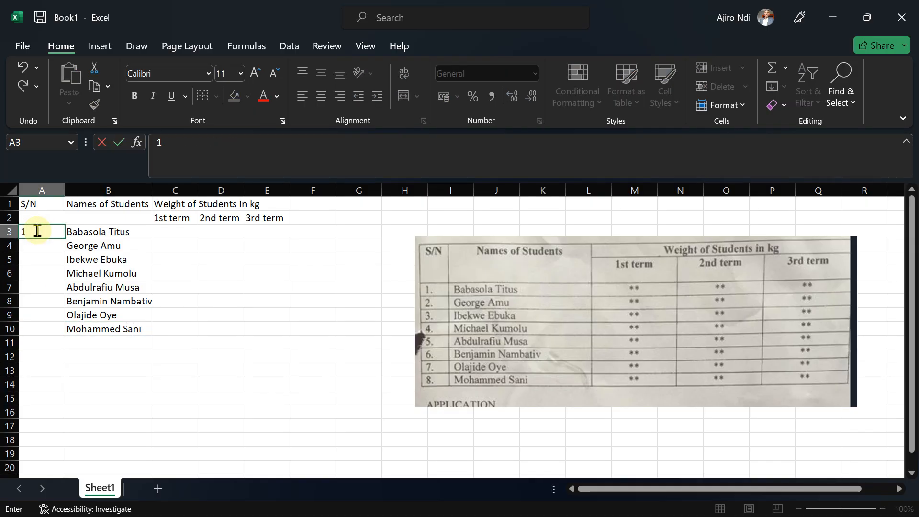
key(Return)
text(2)
click(38, 232)
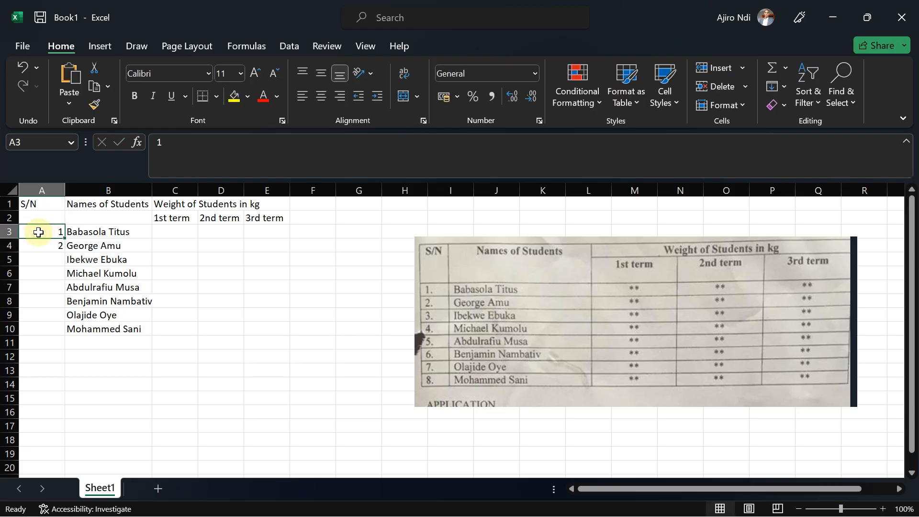
drag(39, 233, 56, 330)
click(230, 337)
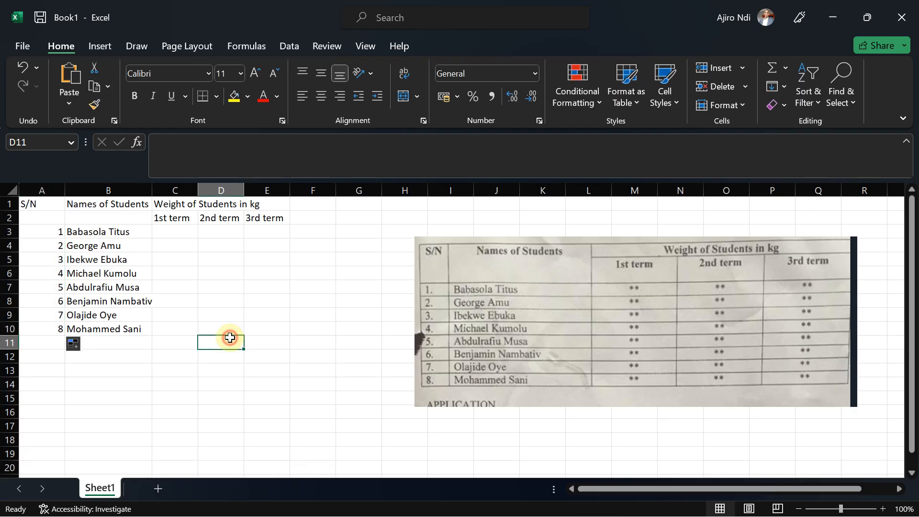
Left-align the serial numbers in A3 to A10.
drag(38, 231, 51, 329)
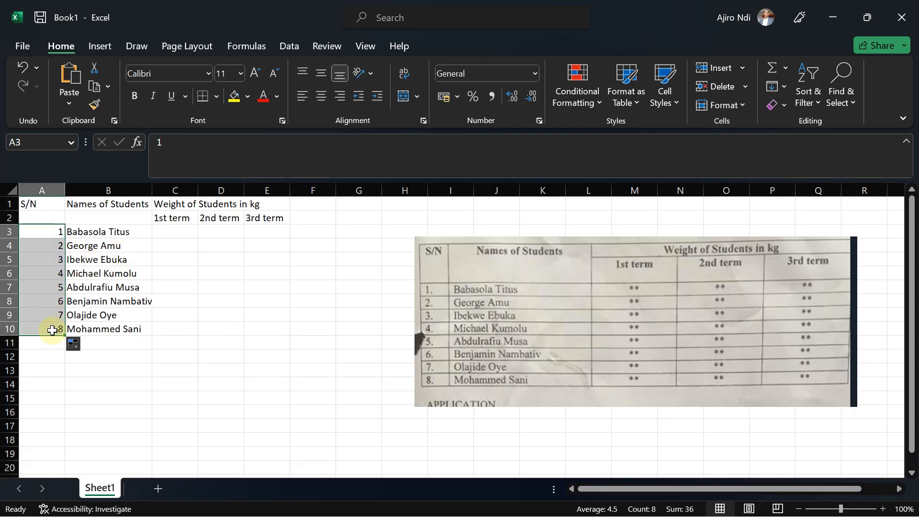
click(301, 102)
click(294, 313)
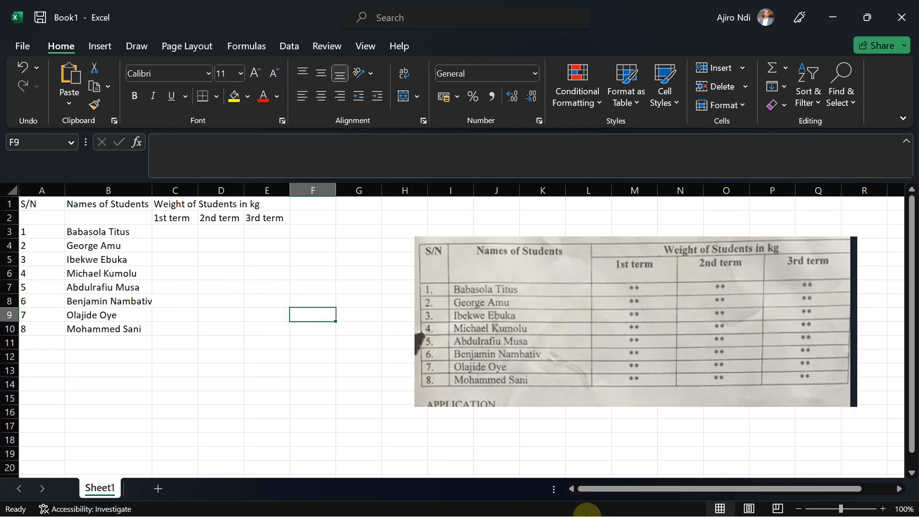
Merge and center the header Weight of Students in kg across C1 to E1.
mouse_move(587, 512)
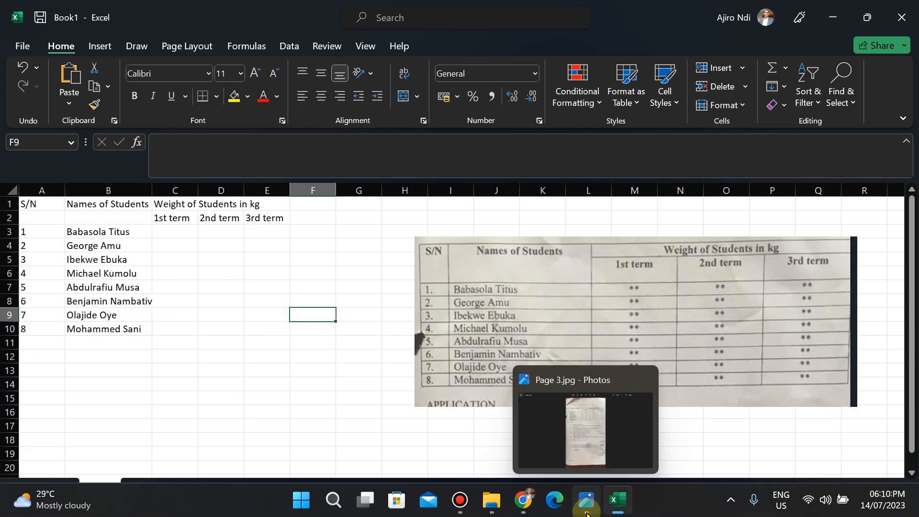
click(184, 204)
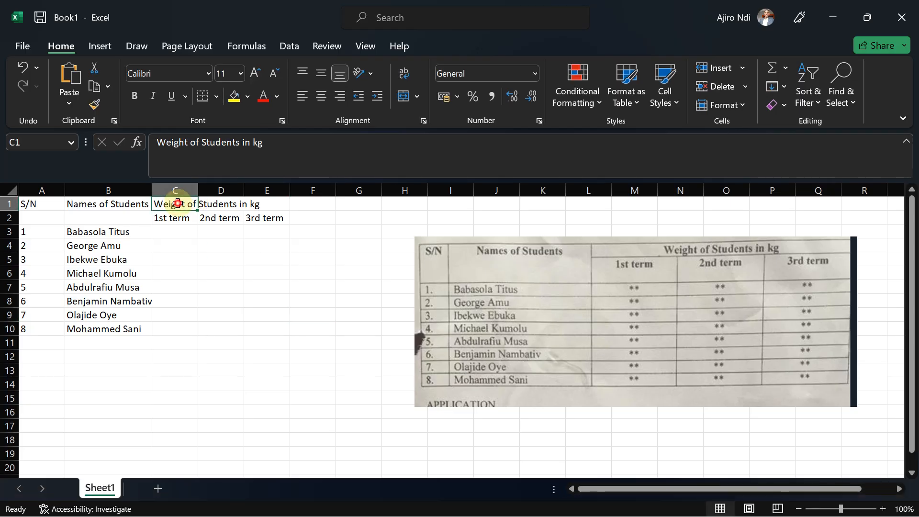
drag(178, 203, 260, 196)
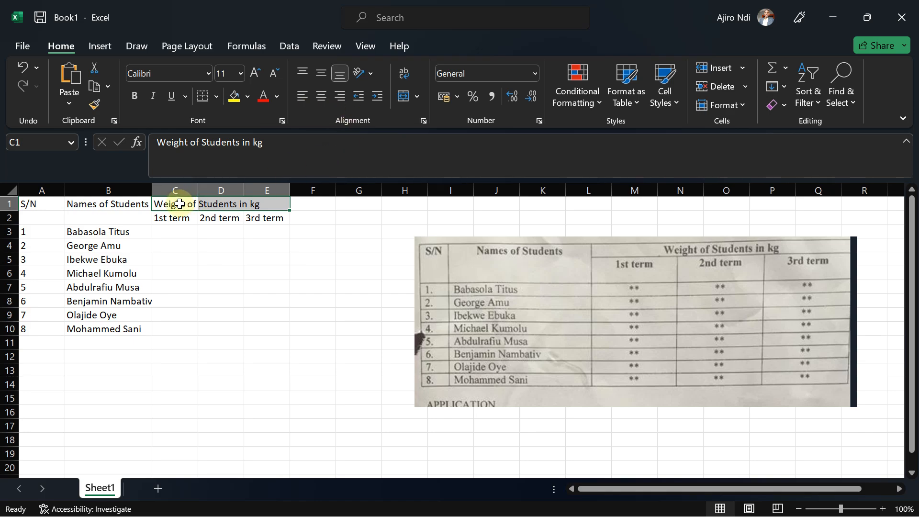
click(417, 97)
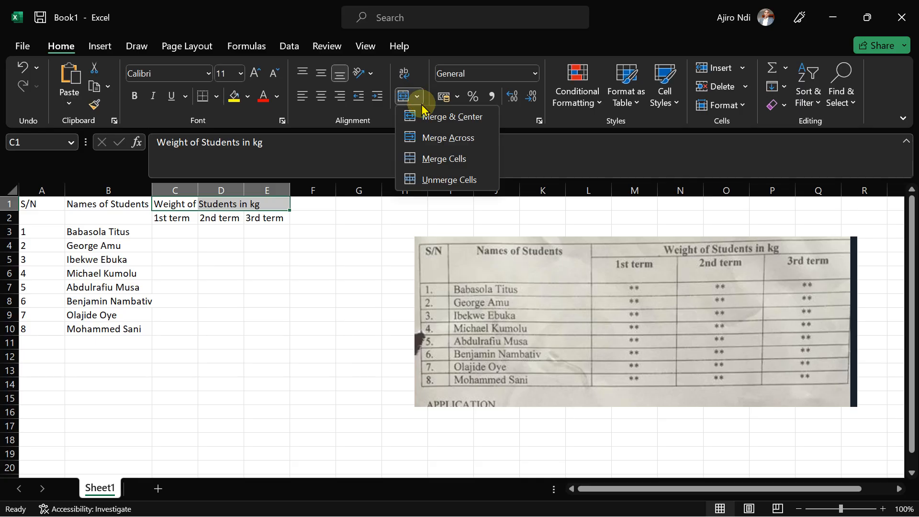
click(434, 116)
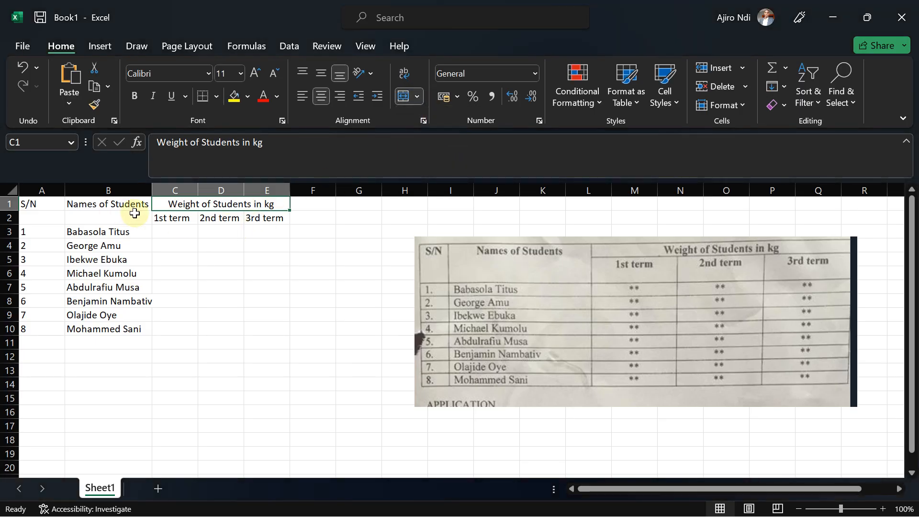
drag(29, 202, 293, 342)
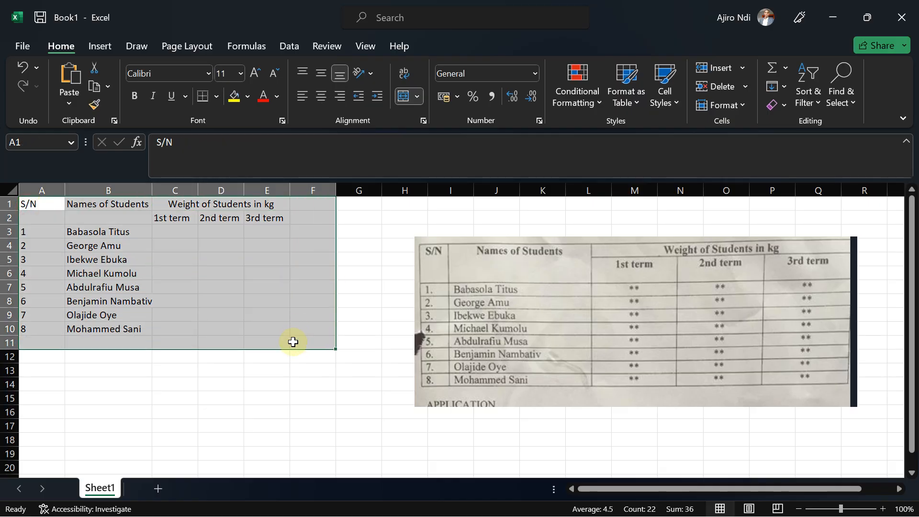
click(220, 408)
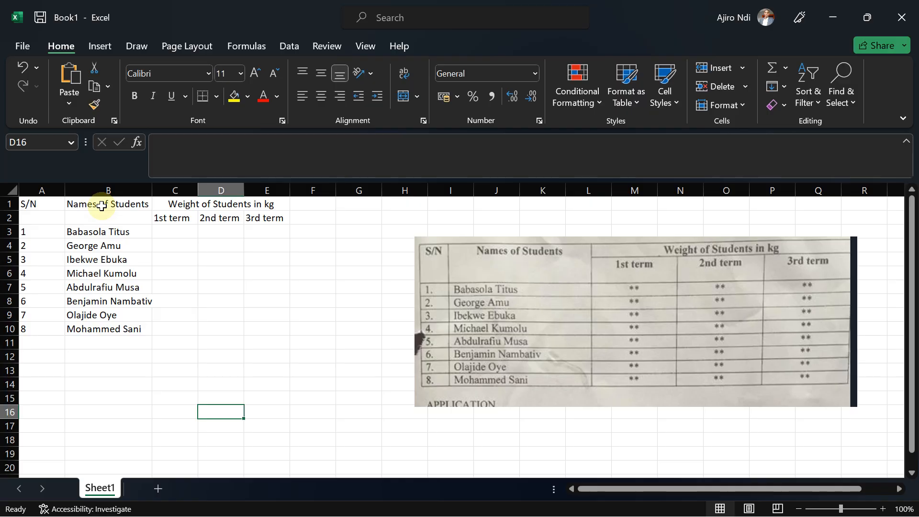
drag(102, 207, 98, 220)
click(237, 274)
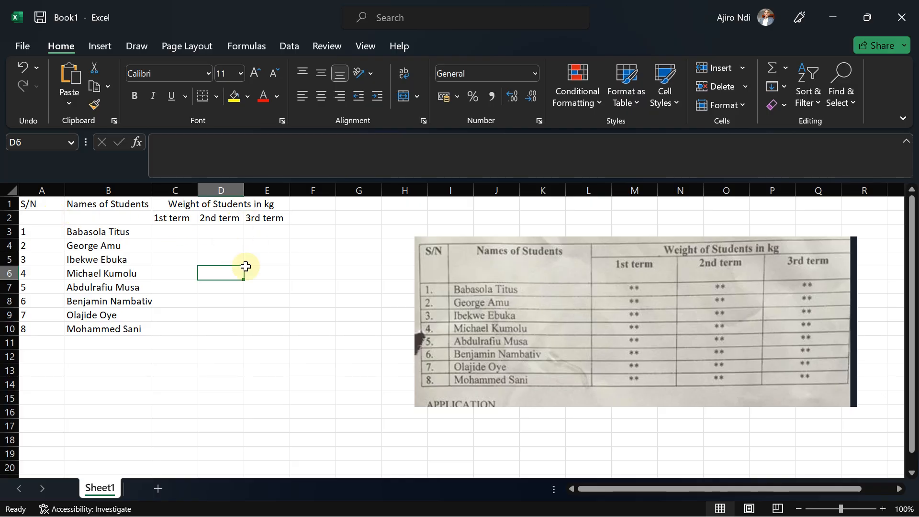
Merge A1 with A2 and B1 with B2 so the S/N and Names of Students headers span both header rows.
drag(33, 203, 40, 217)
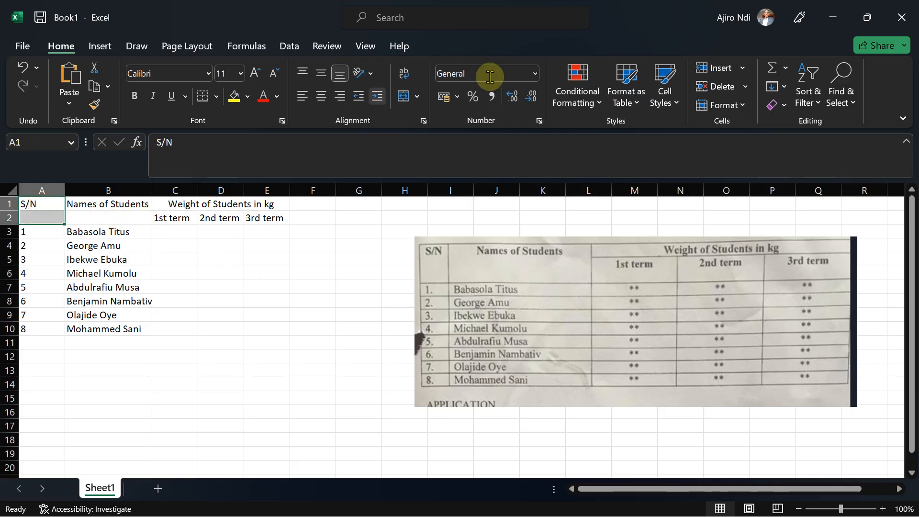
click(417, 96)
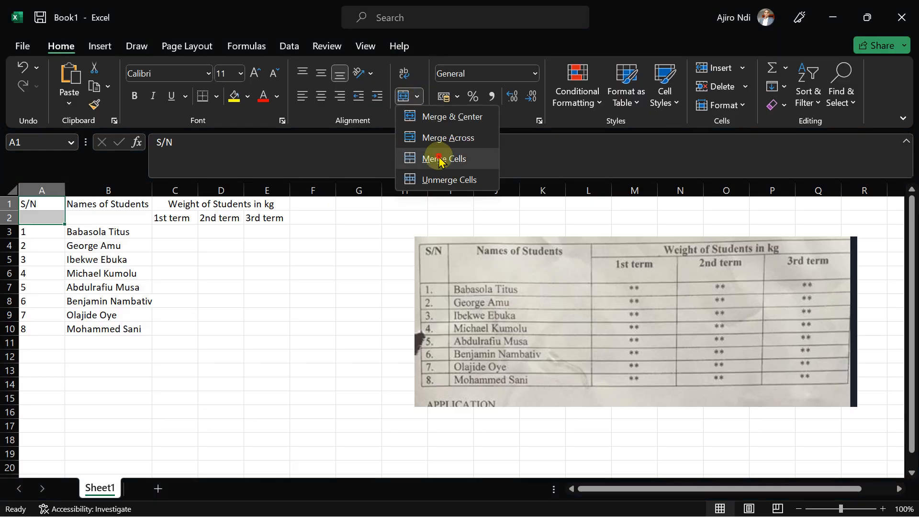
click(437, 156)
drag(106, 204, 104, 213)
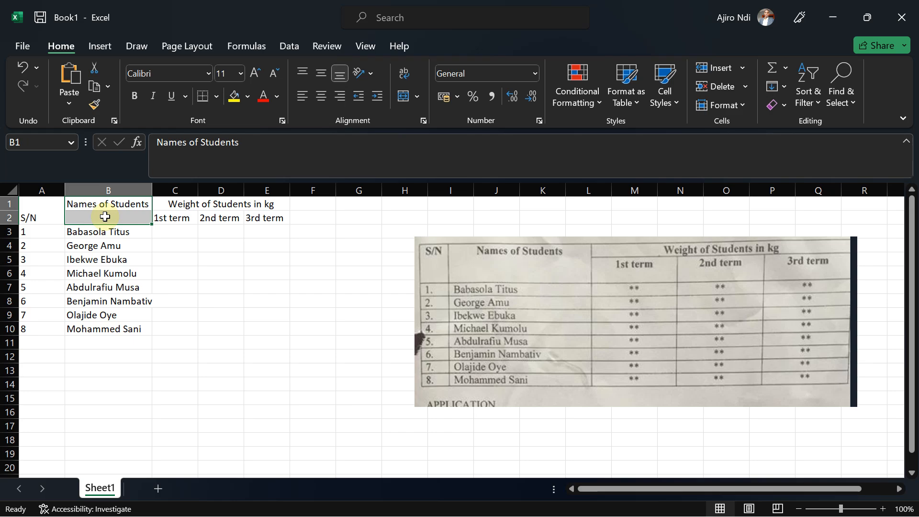
click(416, 96)
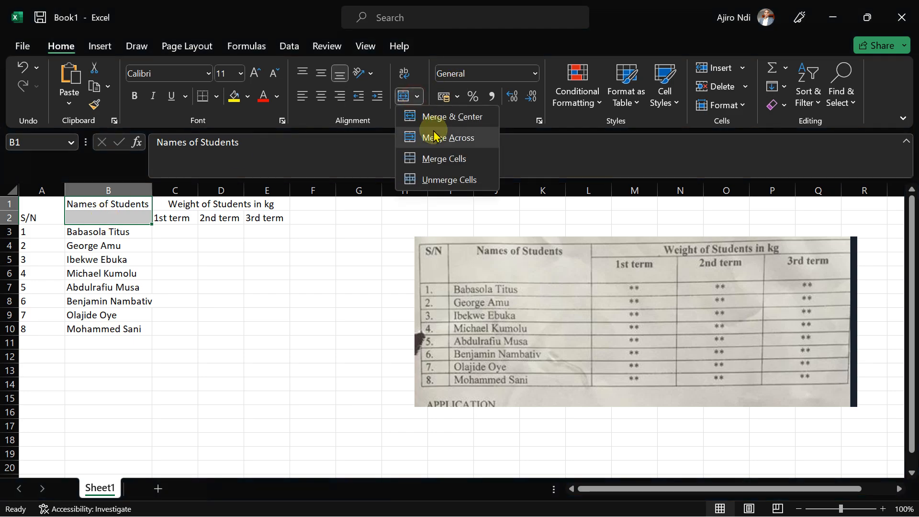
click(434, 161)
Top-align the Names of Students and S/N headers in their merged cells.
click(303, 74)
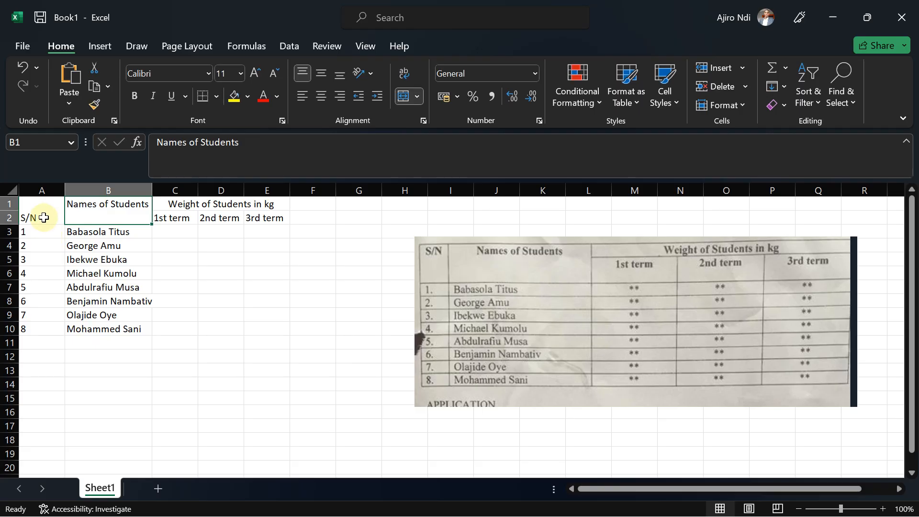
drag(39, 214, 314, 218)
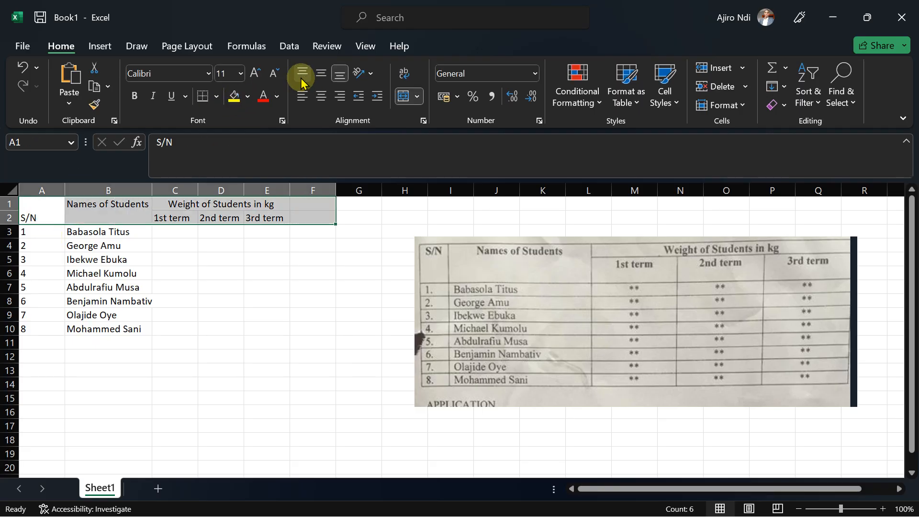
click(34, 218)
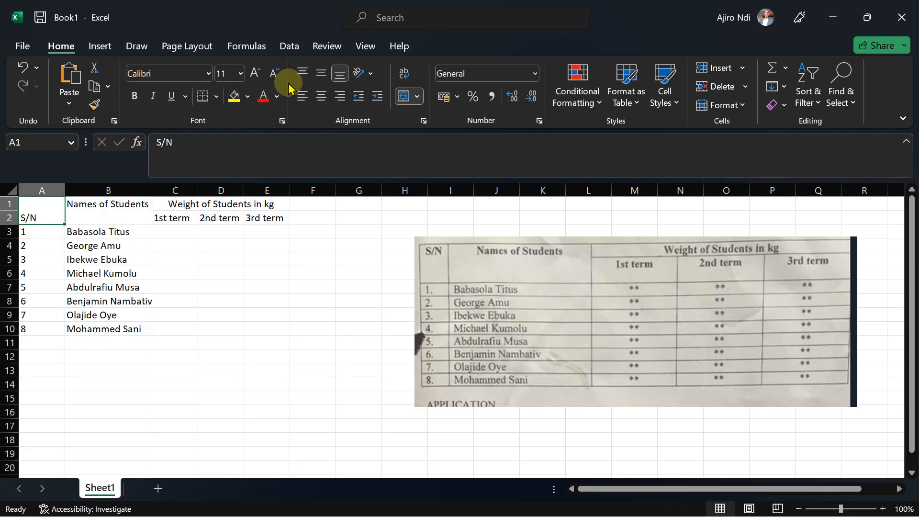
click(303, 72)
click(232, 250)
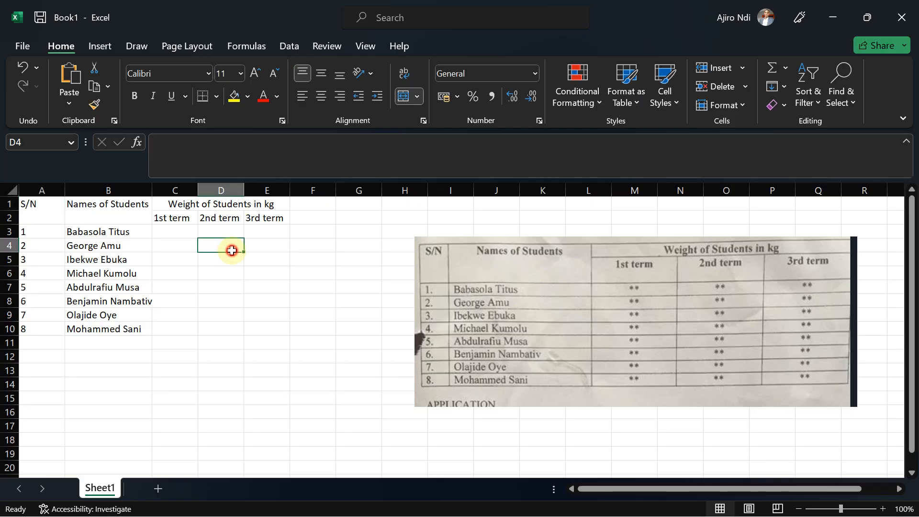
Apply all borders to the table range A1:E10.
drag(36, 211, 273, 327)
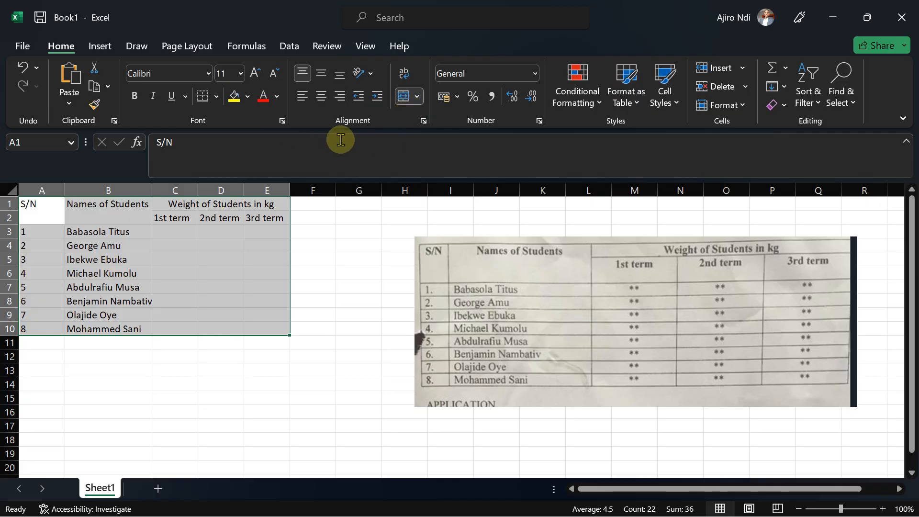
click(217, 98)
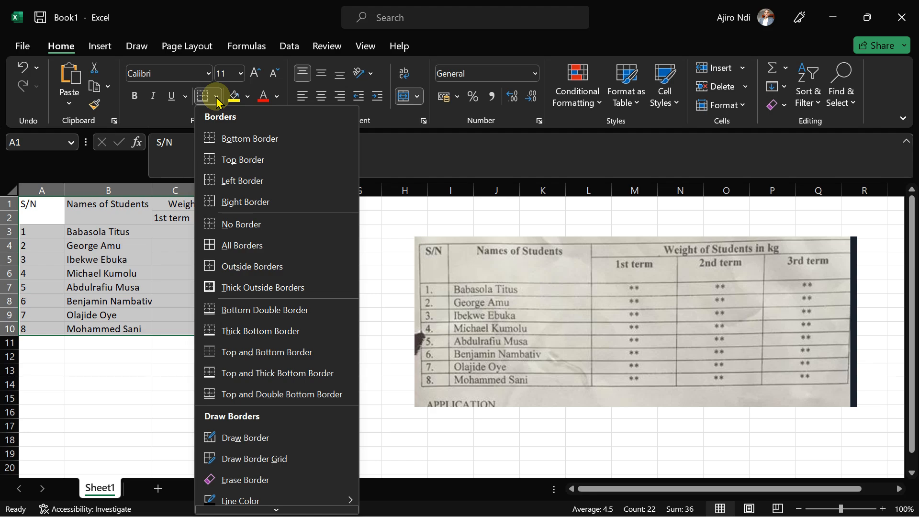
click(217, 99)
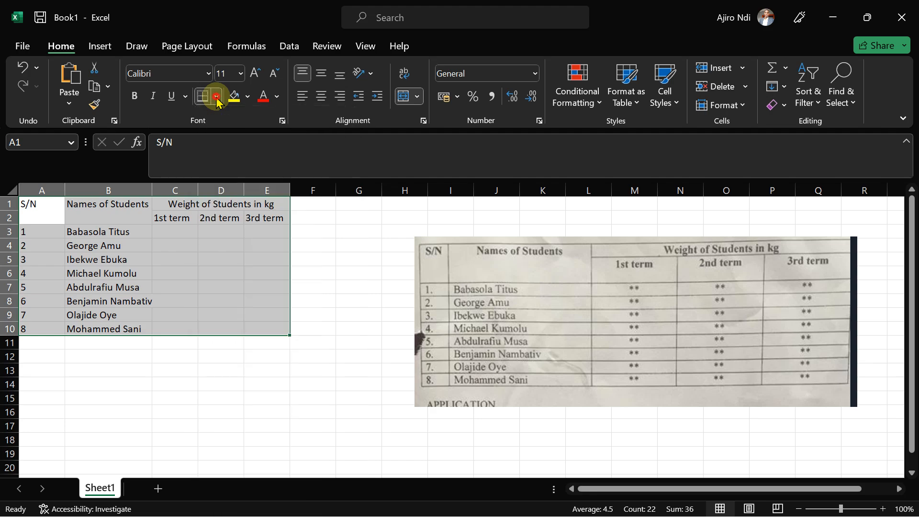
click(217, 99)
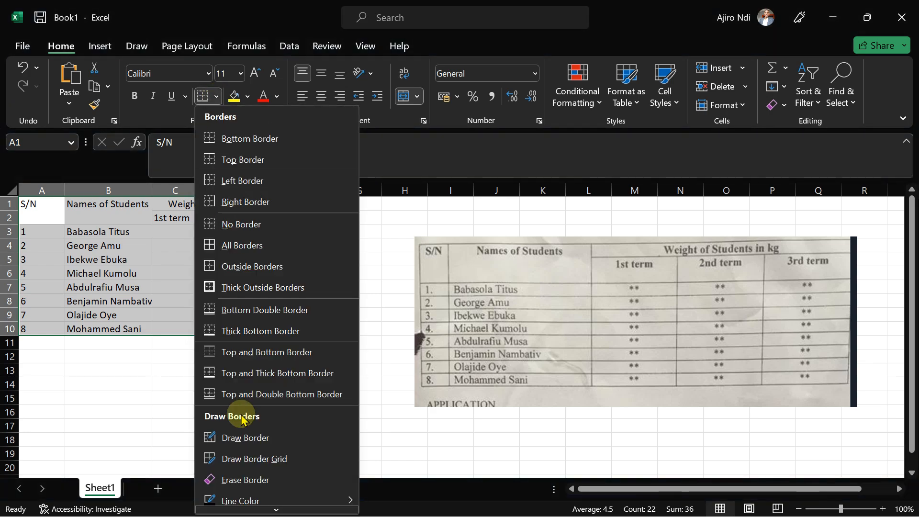
mouse_move(277, 510)
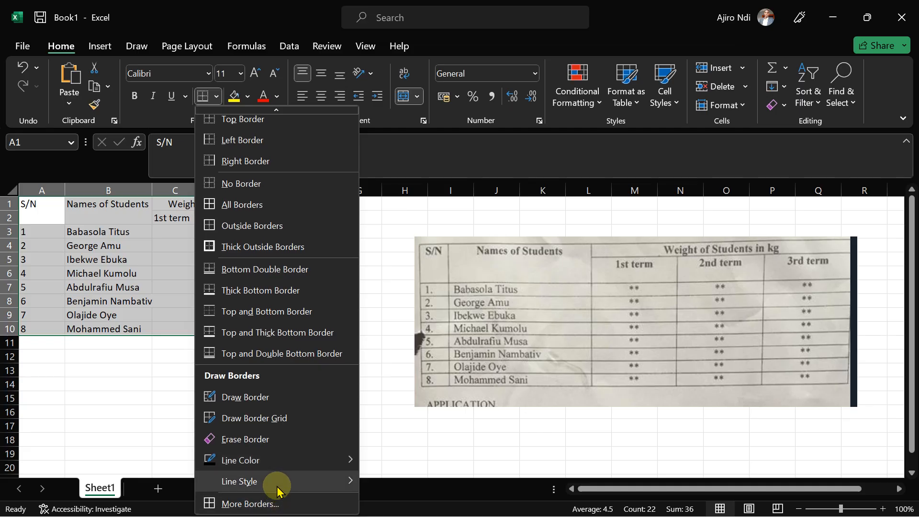
mouse_move(278, 479)
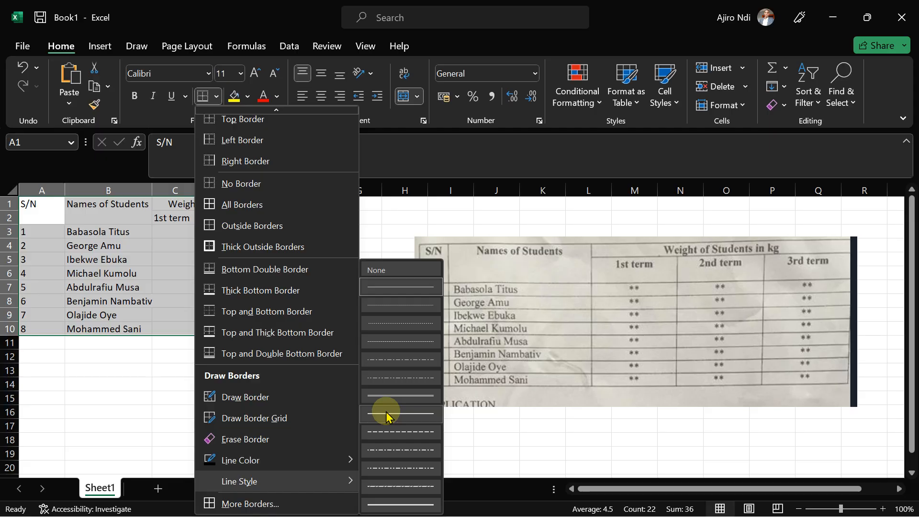
click(281, 204)
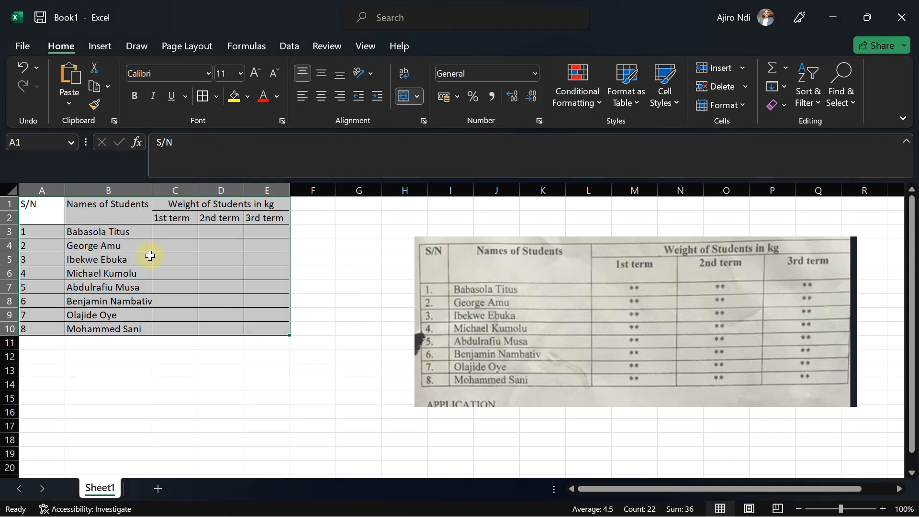
Widen column B slightly and make row 2 taller.
drag(151, 186, 156, 187)
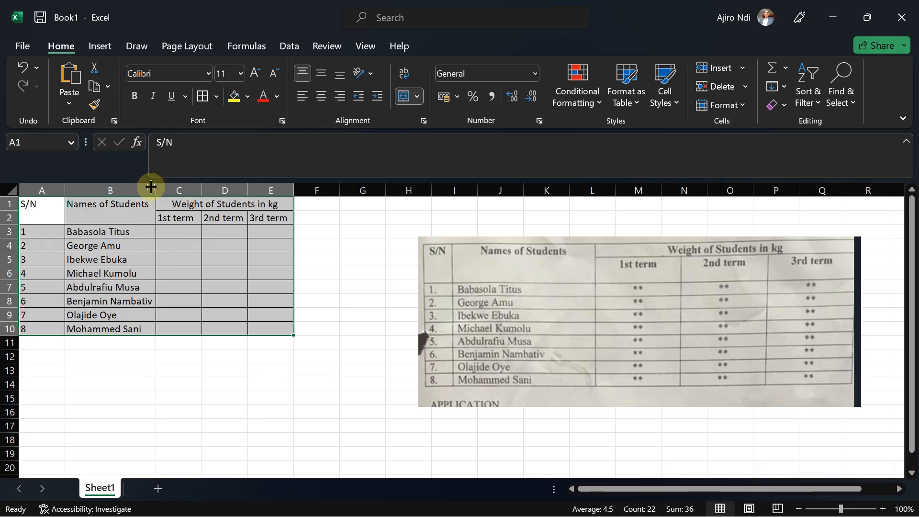
click(241, 329)
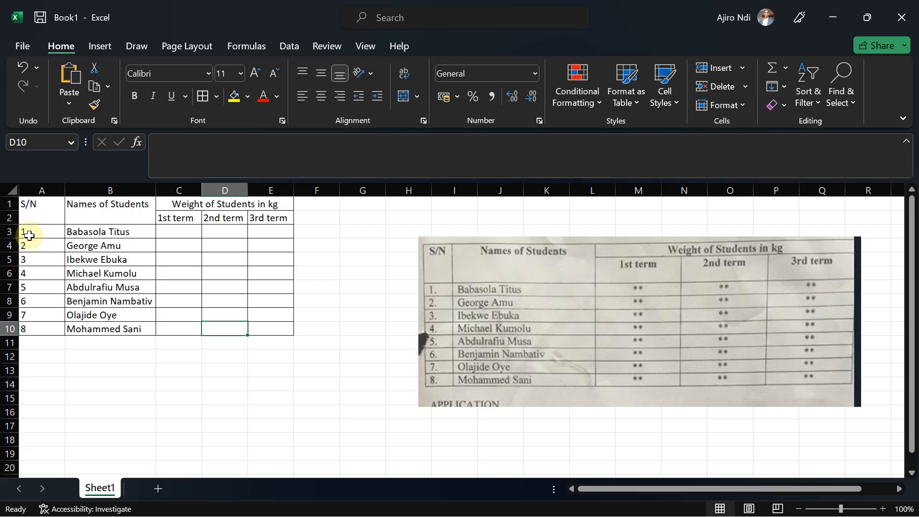
drag(12, 222, 12, 234)
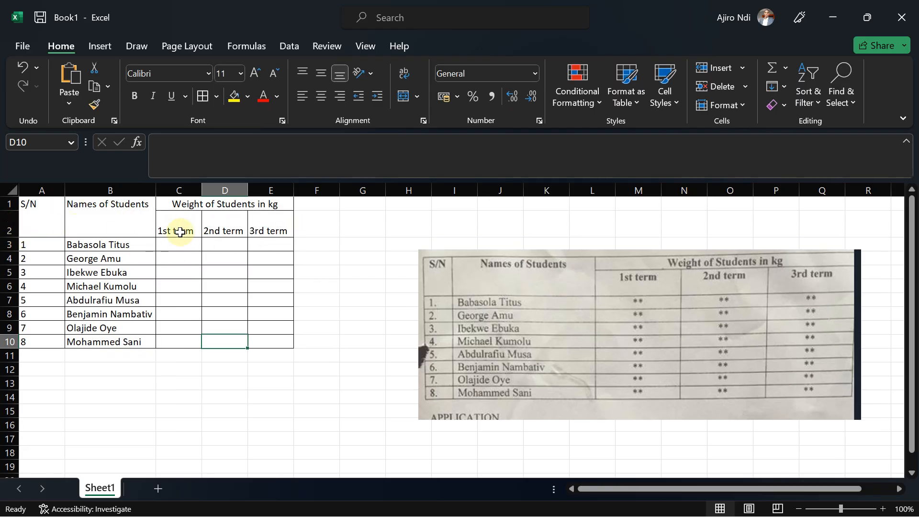
Top-align and center the 1st term, 2nd term and 3rd term headings in C2:E2.
drag(174, 222, 254, 226)
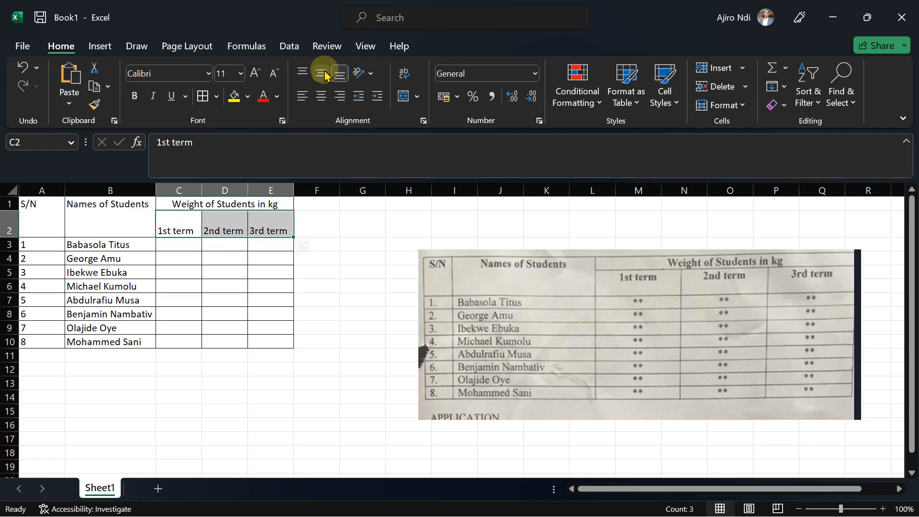
click(302, 72)
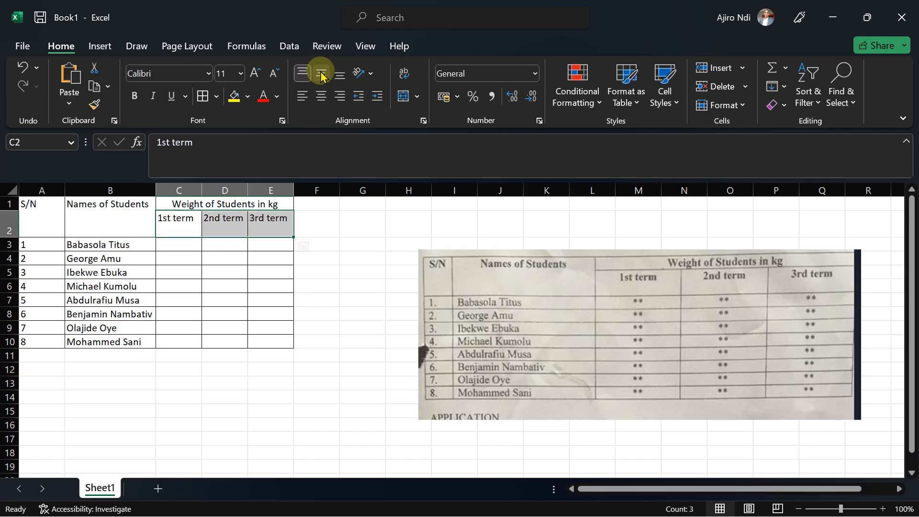
click(321, 75)
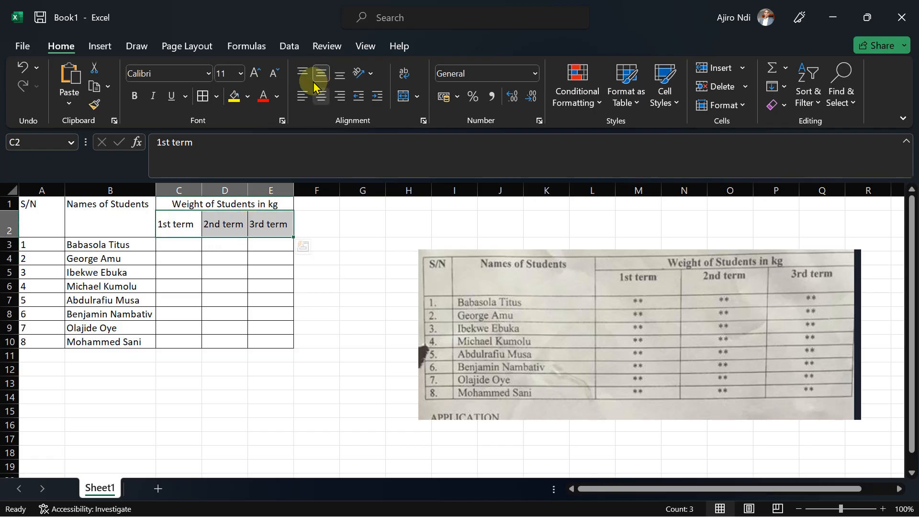
click(302, 73)
click(325, 103)
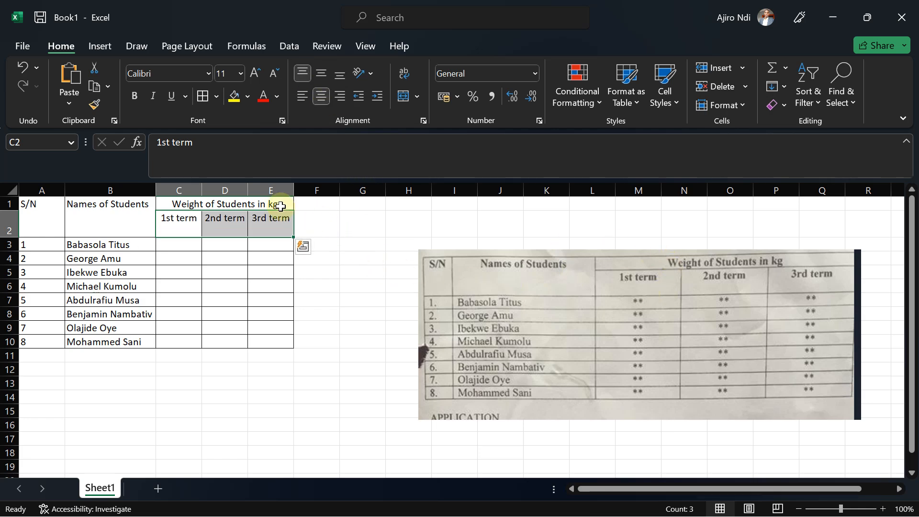
click(268, 298)
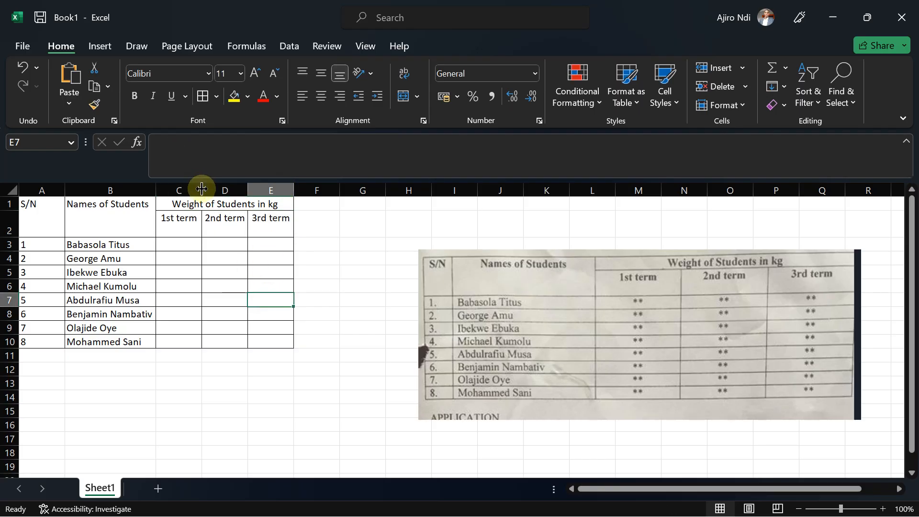
Check the exam instructions and replace the first student's name in B3 with your own full name.
click(580, 511)
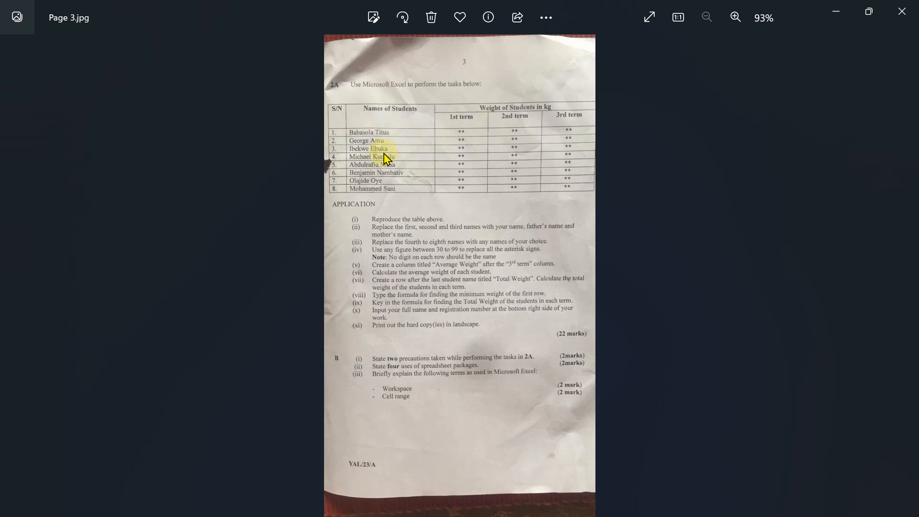
click(841, 9)
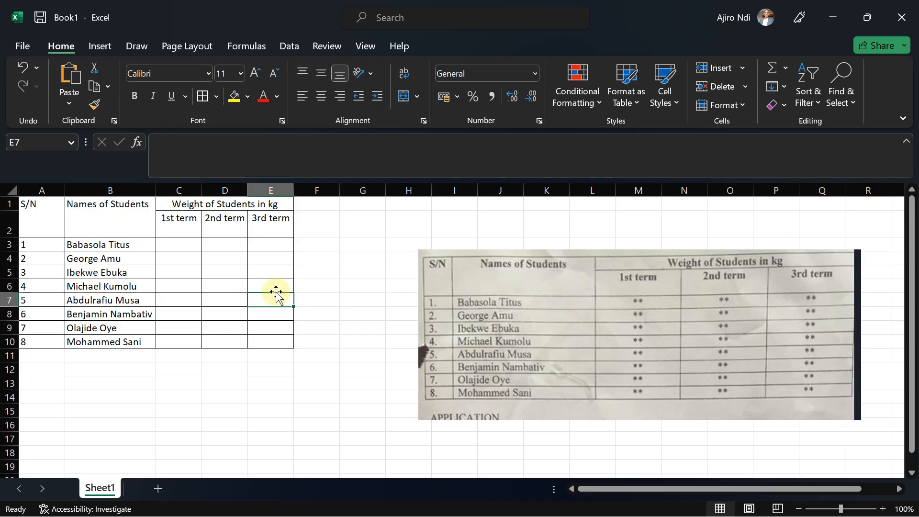
click(81, 247)
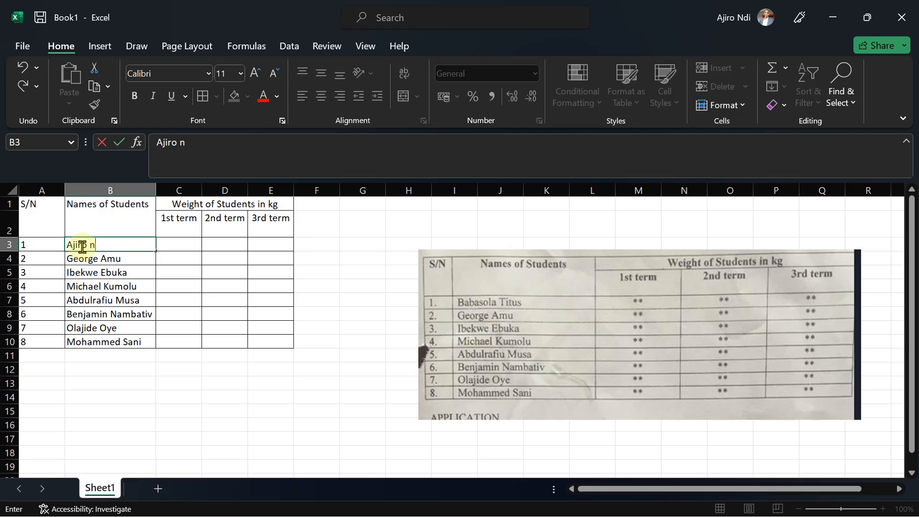
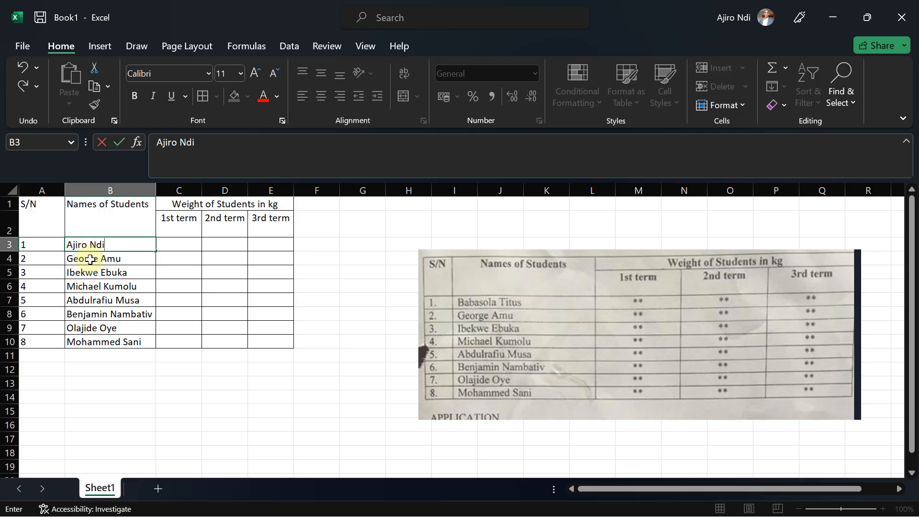
Replace the second student's name in B4 with your father's name, checking the exam instructions again.
click(90, 259)
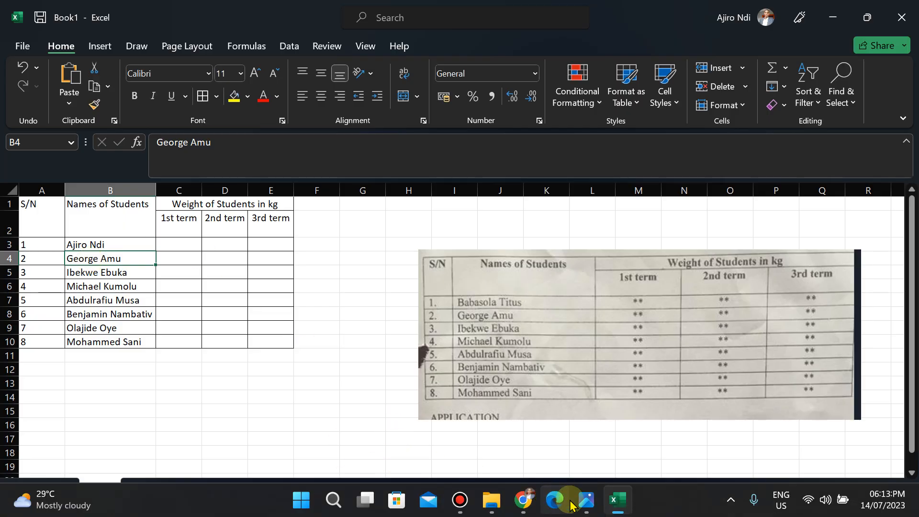
click(586, 502)
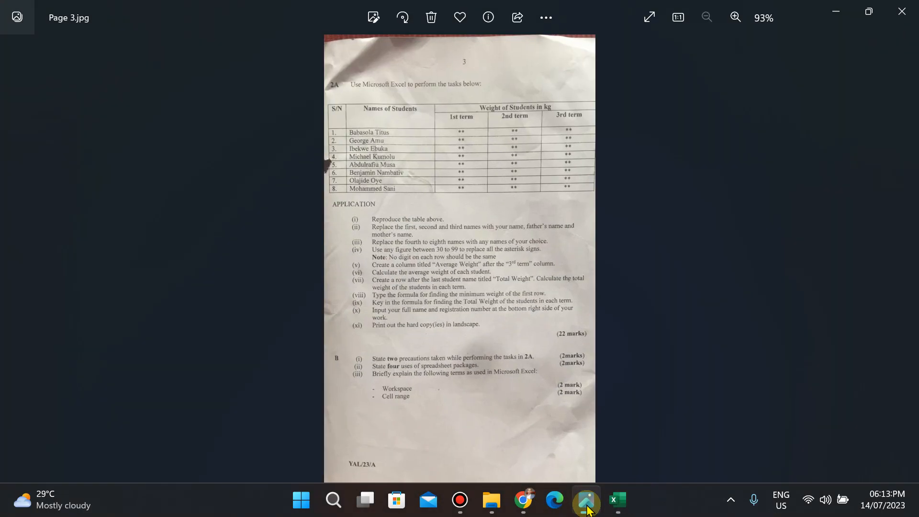
key(alt+Tab)
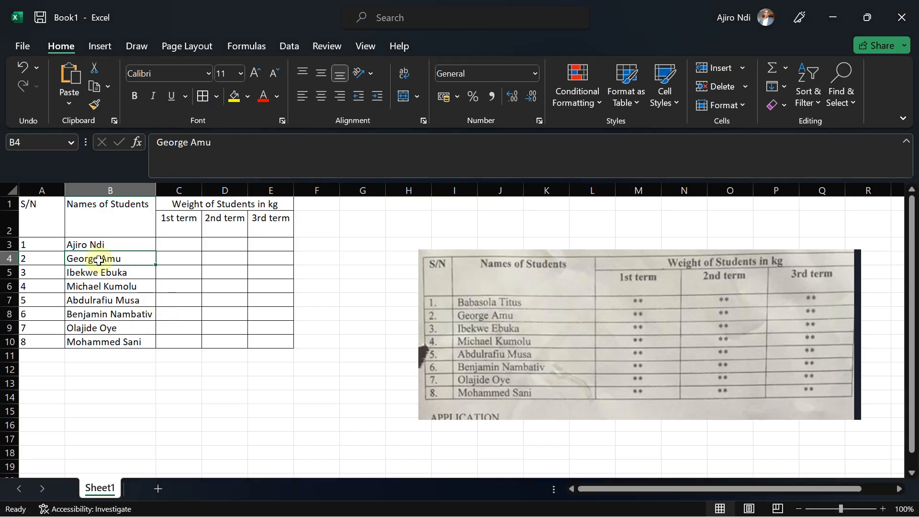
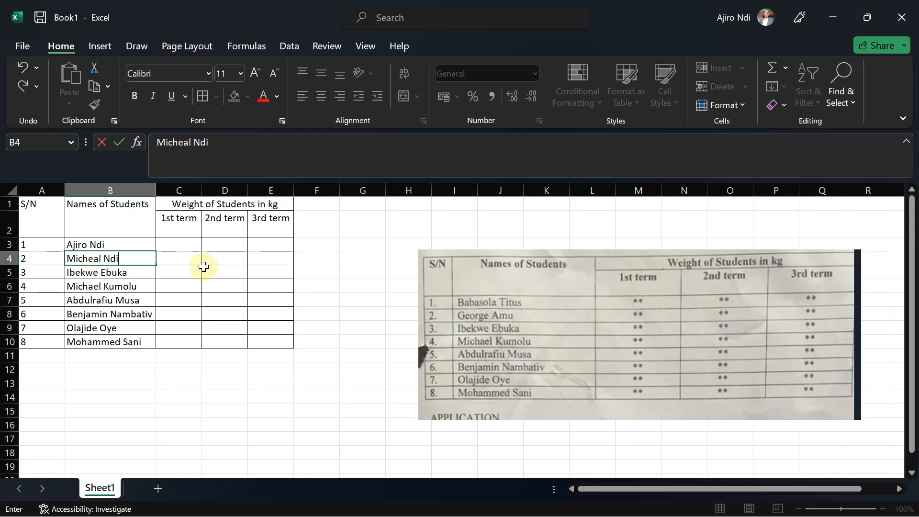
click(88, 271)
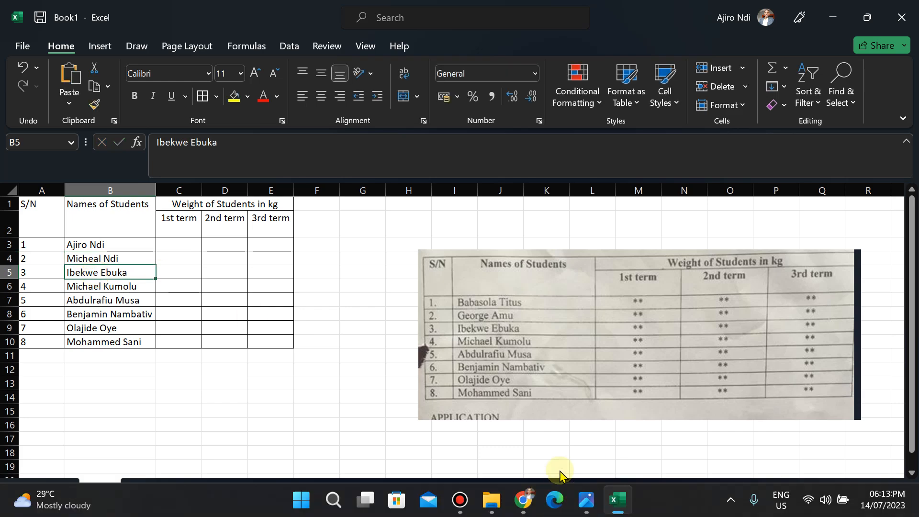
click(580, 511)
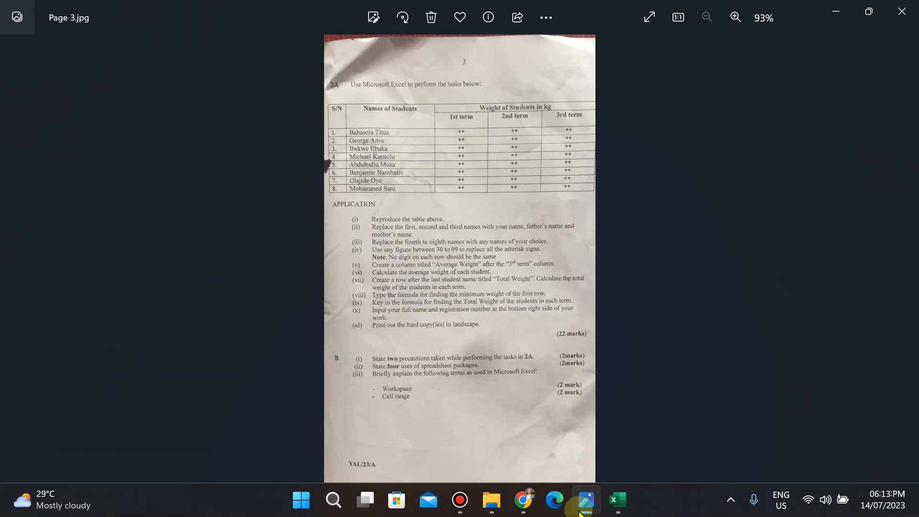
Replace the third student's name in B5 with your mother's name.
click(580, 511)
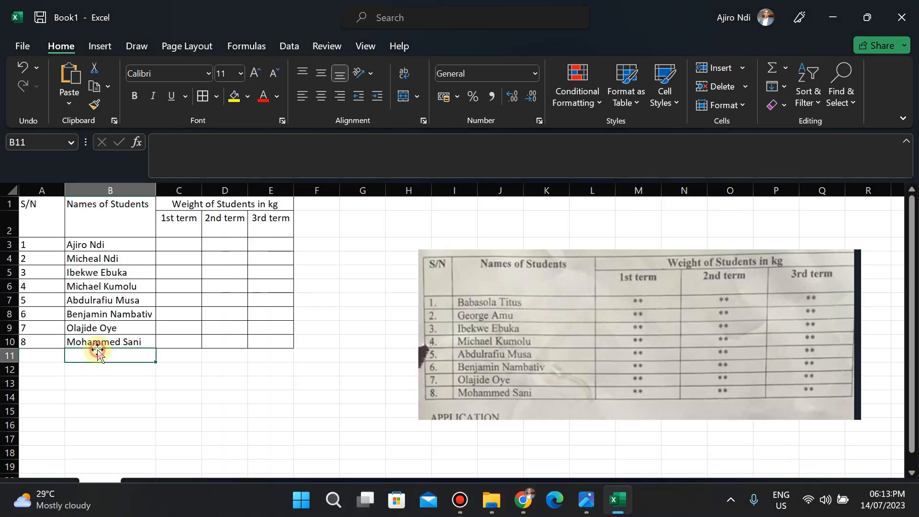
click(109, 273)
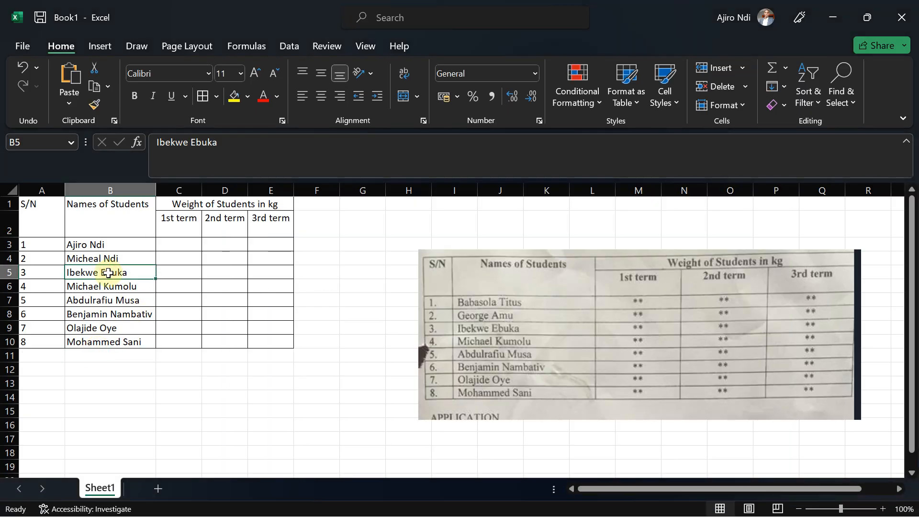
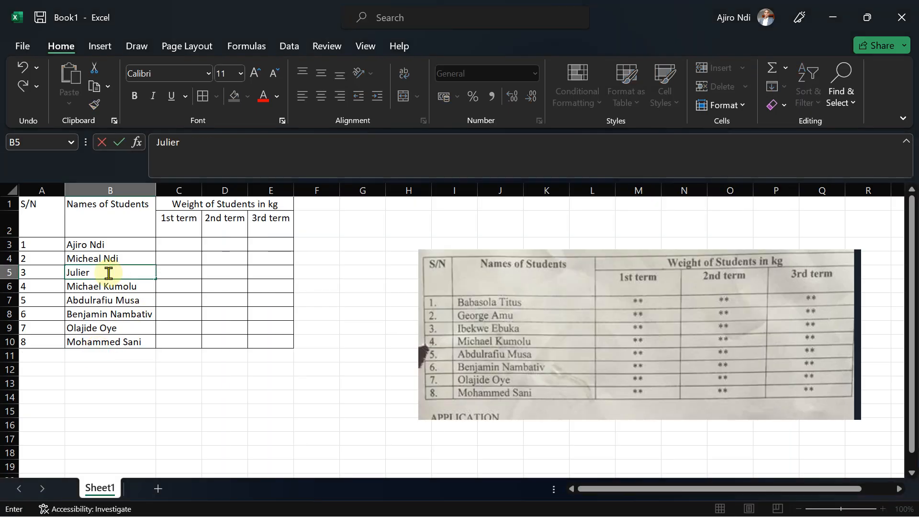
click(109, 300)
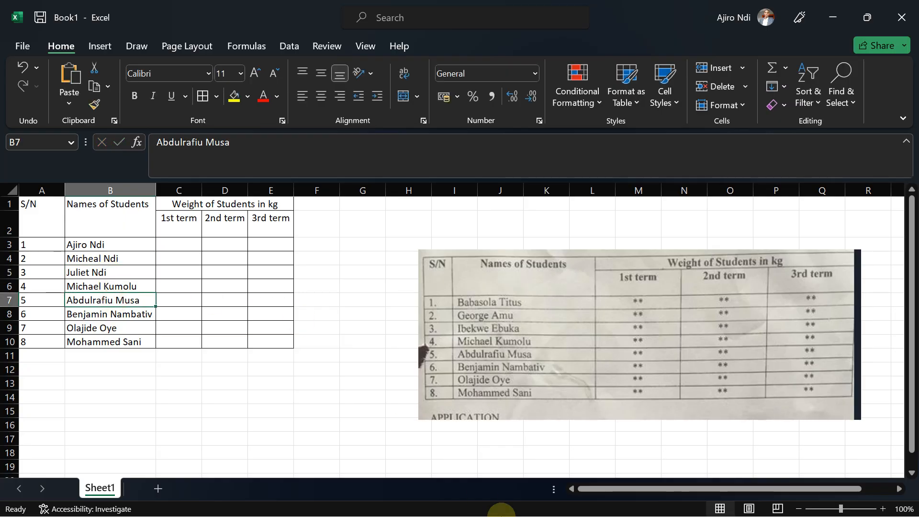
Enlarge the exam page image and read through the application instructions.
mouse_move(539, 500)
click(587, 500)
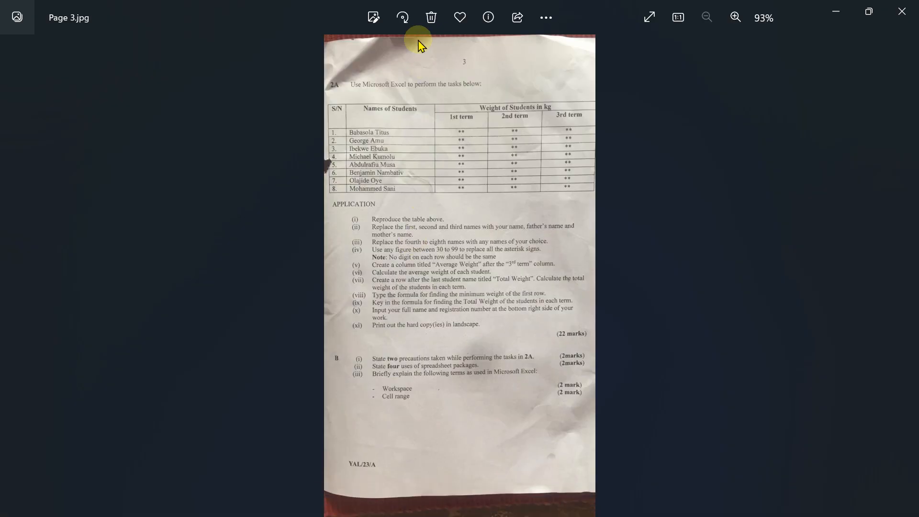
click(547, 18)
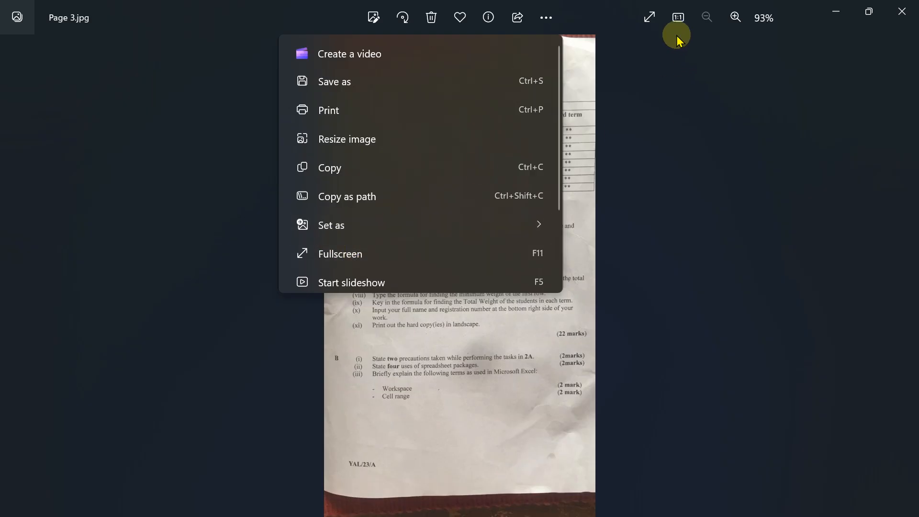
click(683, 22)
click(684, 22)
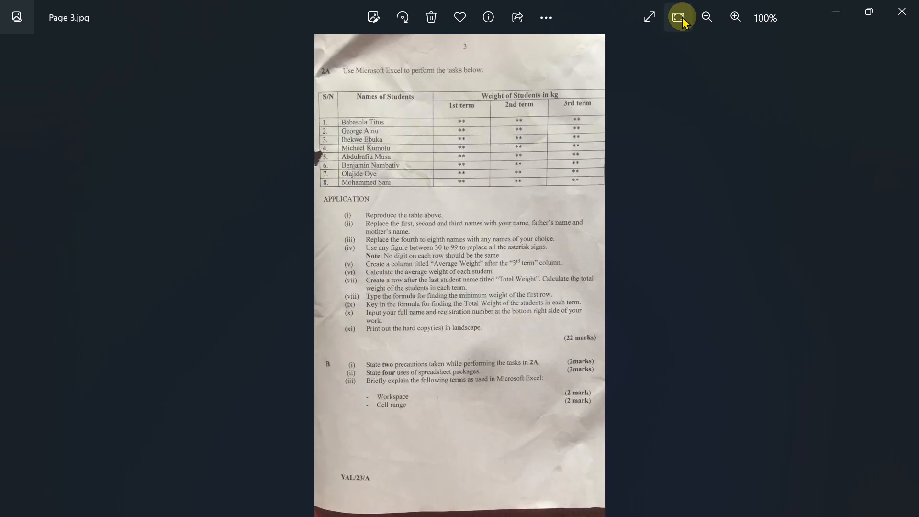
click(683, 22)
click(734, 17)
click(734, 17)
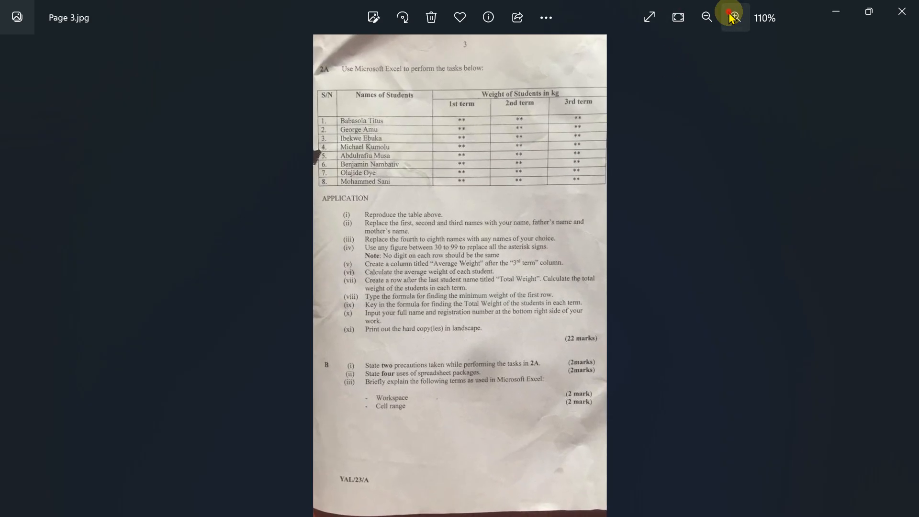
click(733, 18)
click(734, 18)
click(734, 17)
click(734, 18)
click(734, 17)
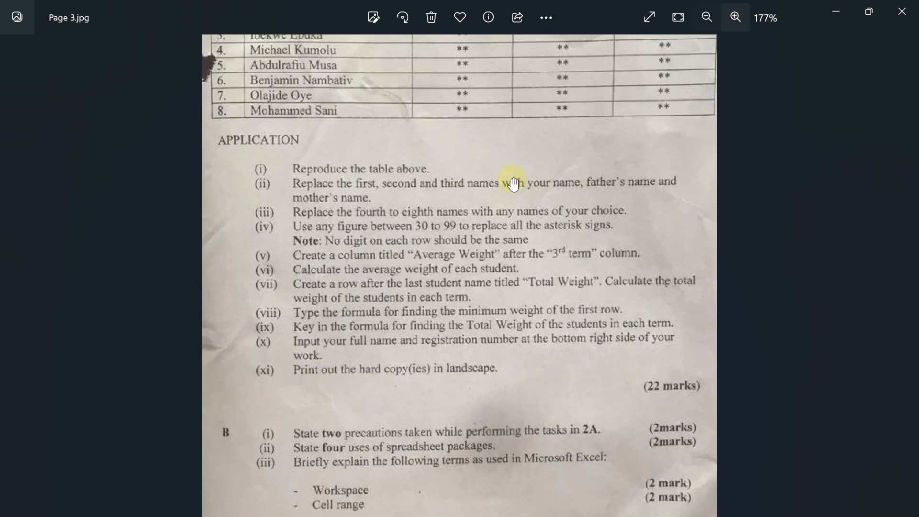
drag(501, 171, 479, 202)
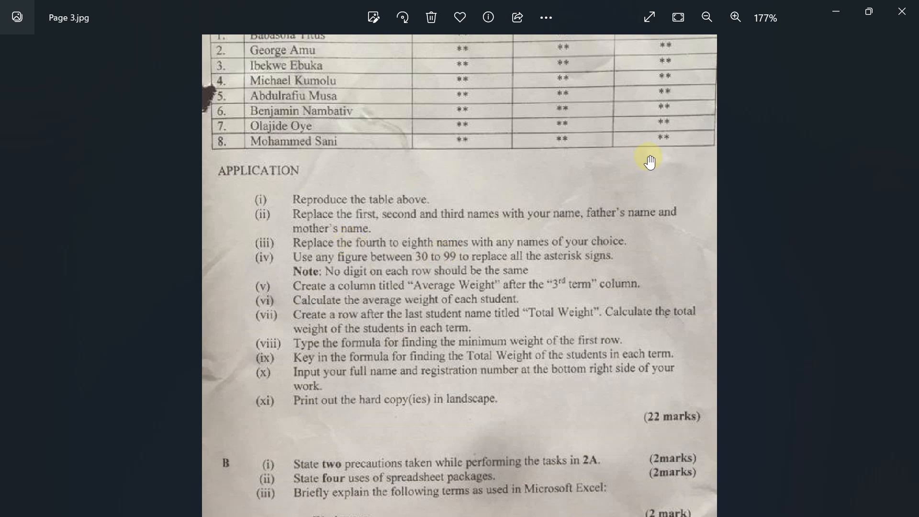
click(837, 11)
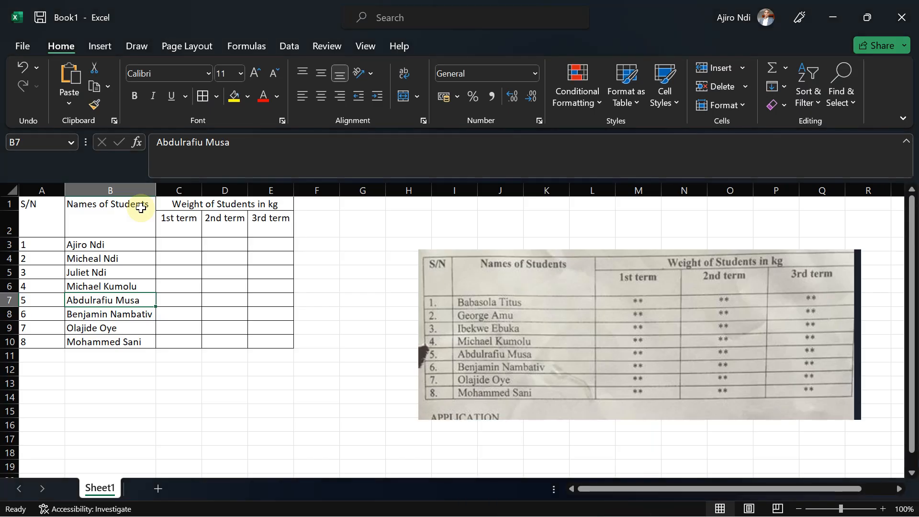
Replace the fourth student's name in B6 with a name of your choice.
click(90, 287)
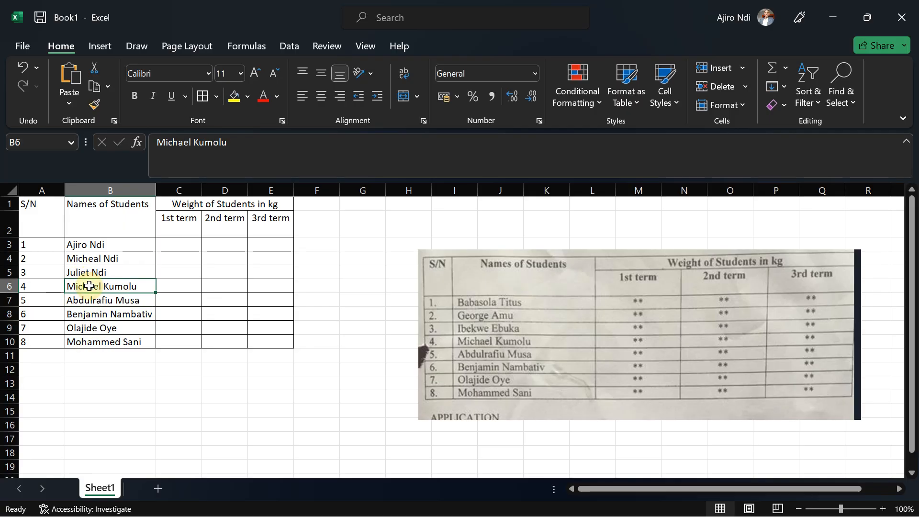
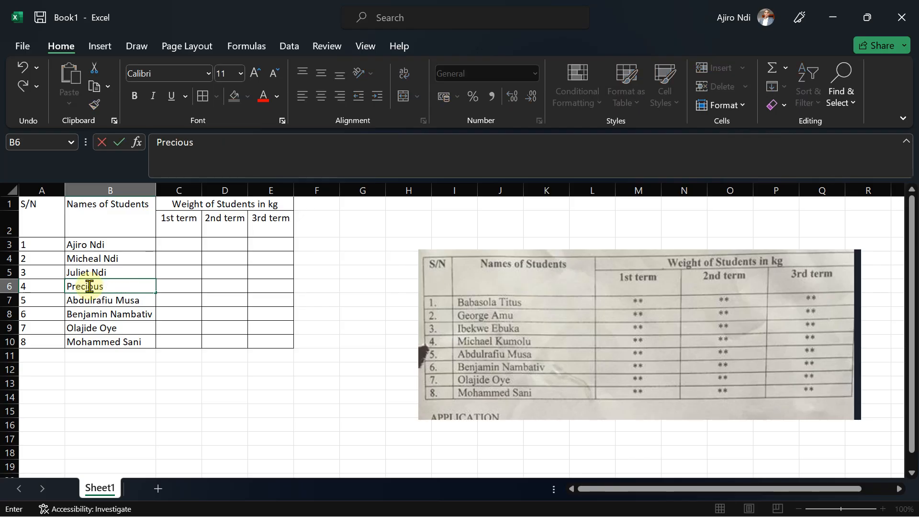
key(Tab)
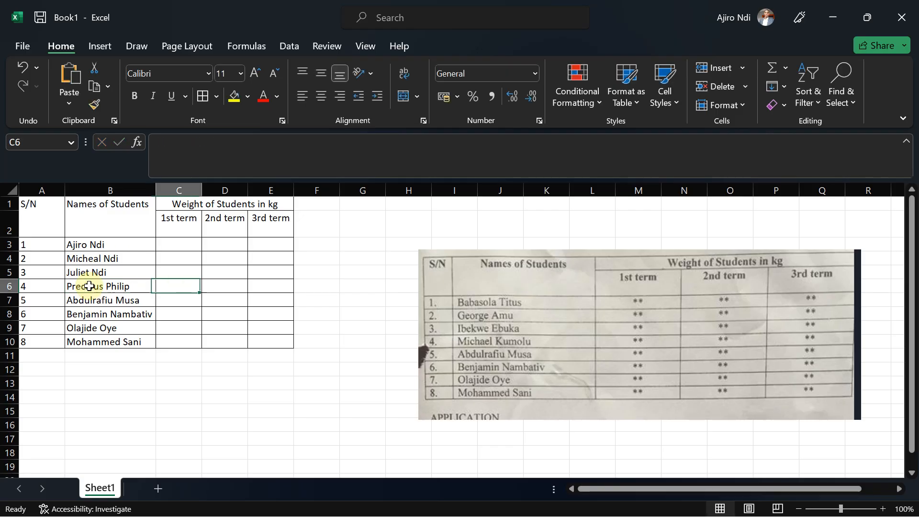
Replace the fifth student's name in B7 with Kylian Mbappe.
click(82, 300)
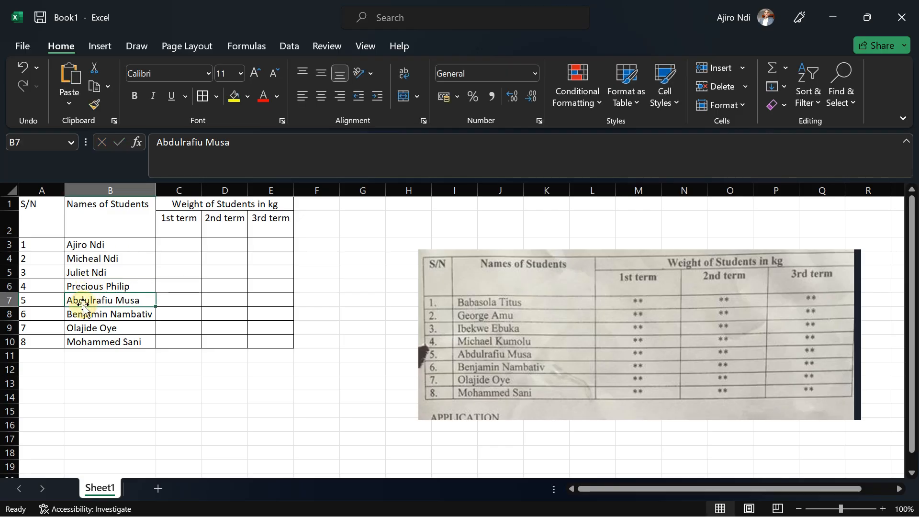
text(Ky)
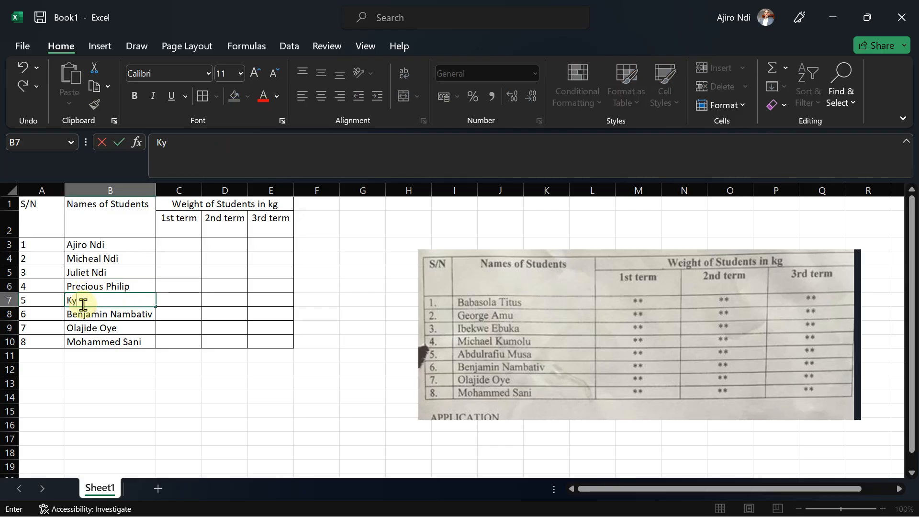
text(lian)
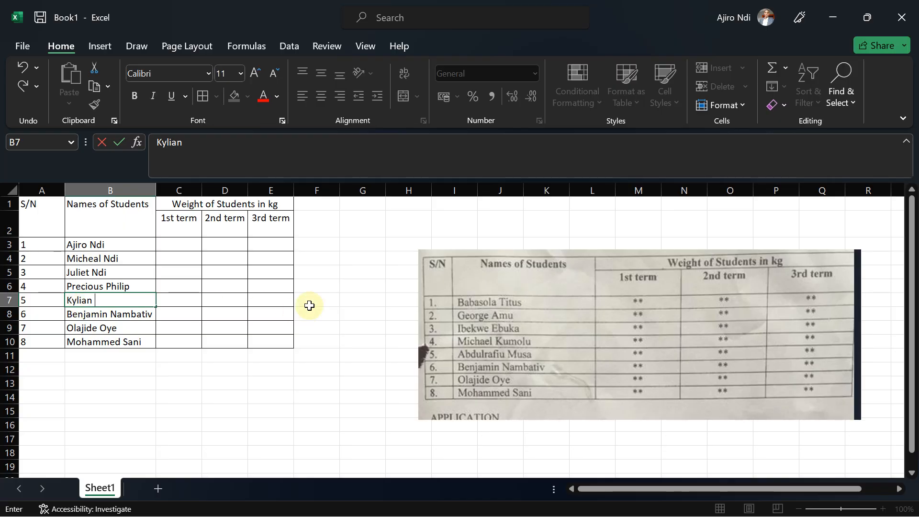
text( Mbappe)
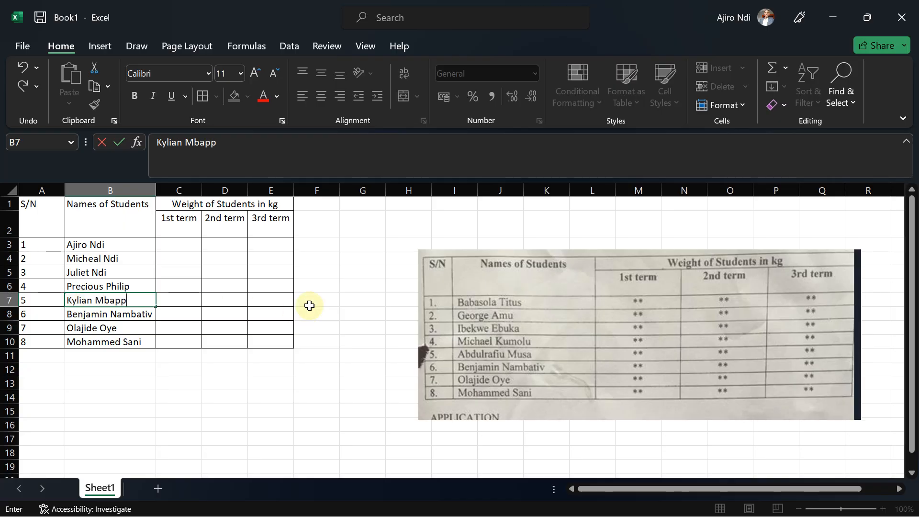
click(125, 315)
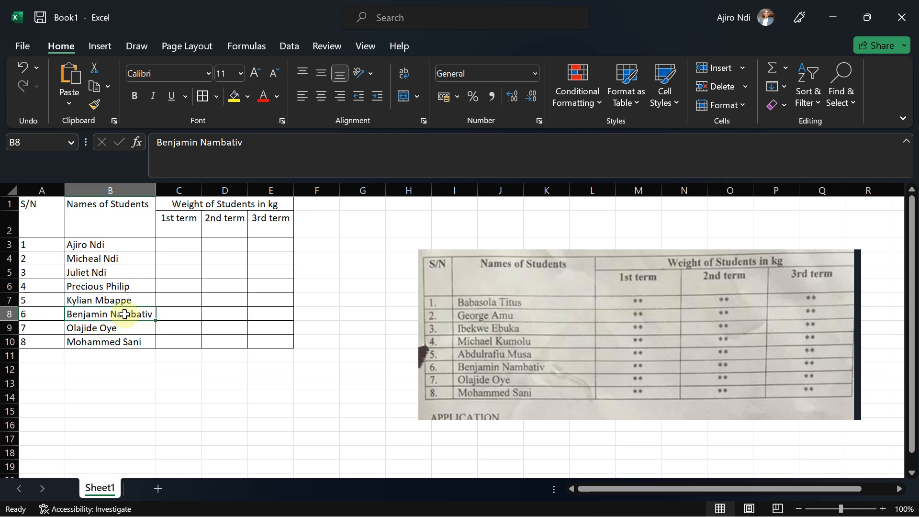
text(Ke)
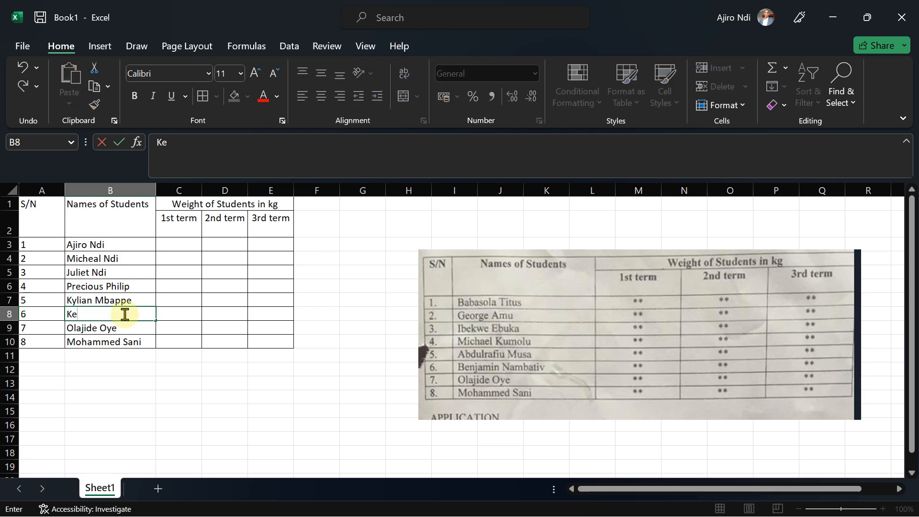
text(l;v)
key(BackSpace)
key(BackSpace)
key(BackSpace)
text(vin Dev)
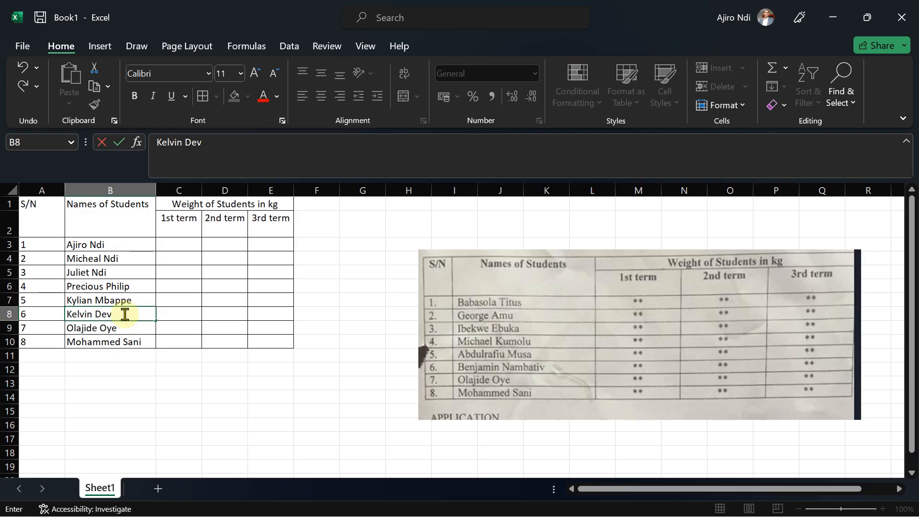
key(BackSpace)
text(bryune)
click(101, 331)
Replace the seventh student's name in B9 with Pep Guardiola.
text(P)
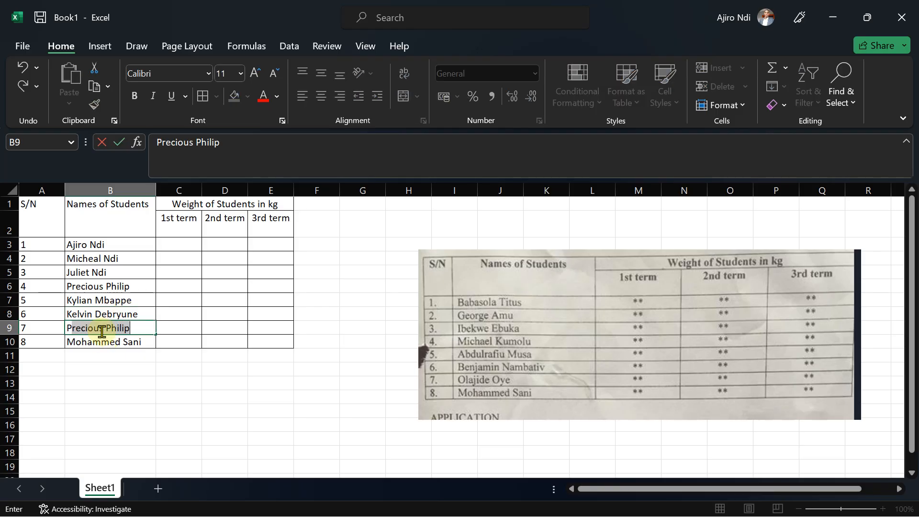
text(ep Gua)
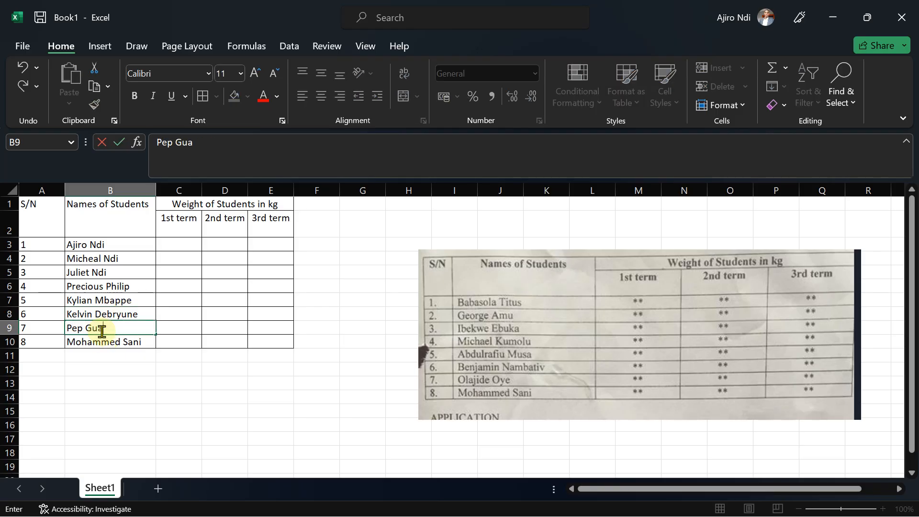
text(rdiola)
click(104, 343)
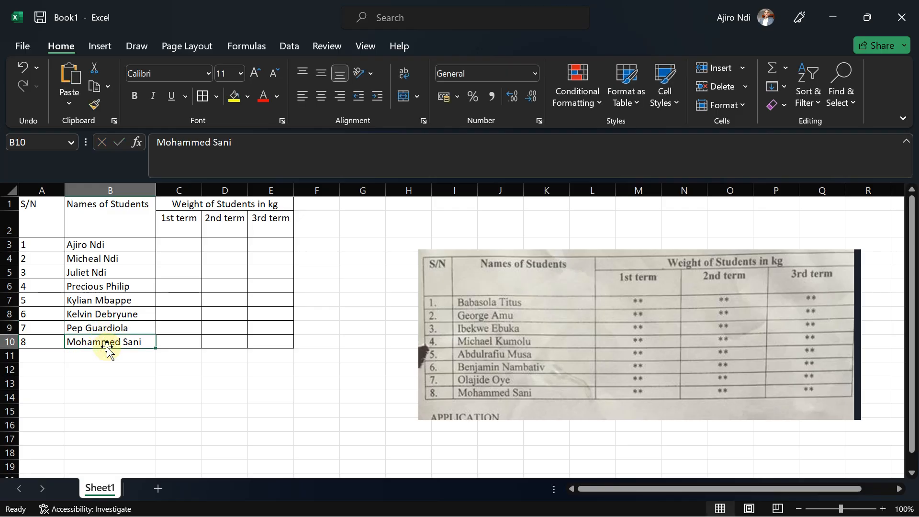
Replace the eighth student's name in B10 with Erling Haaland.
text(Er)
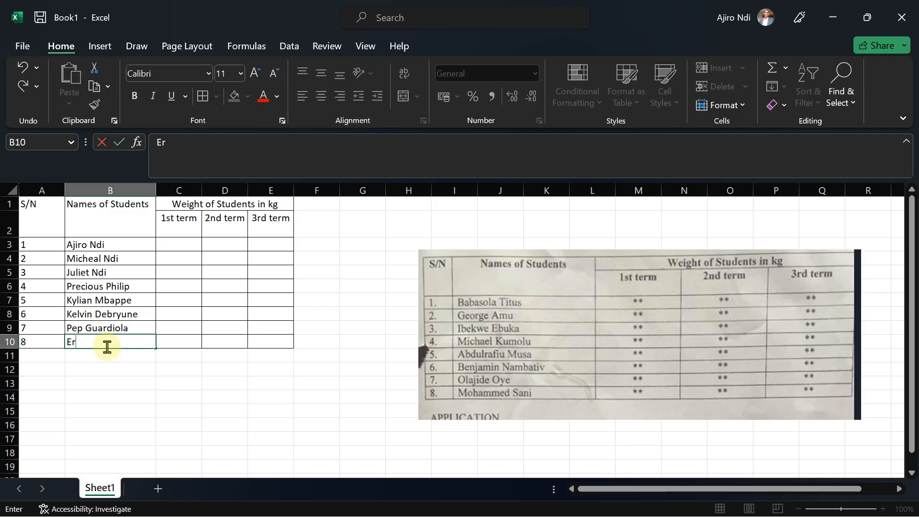
text(ling Ha)
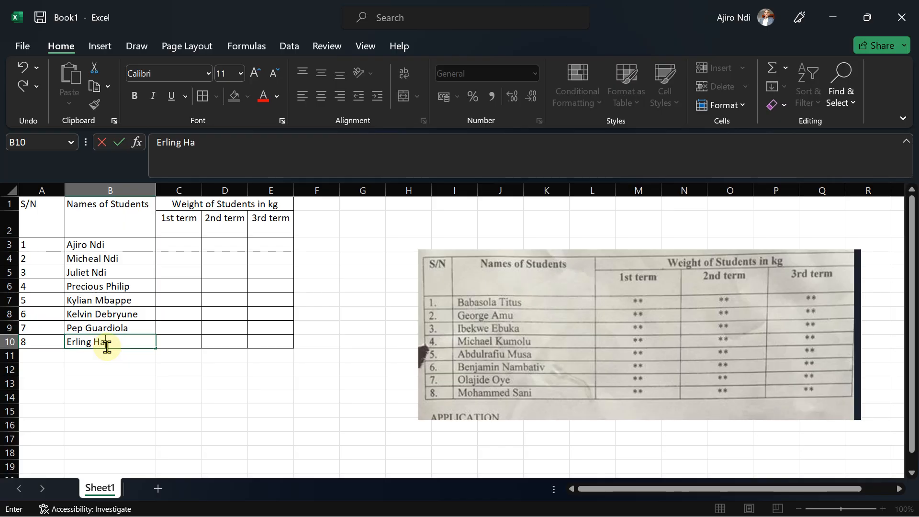
text(aland)
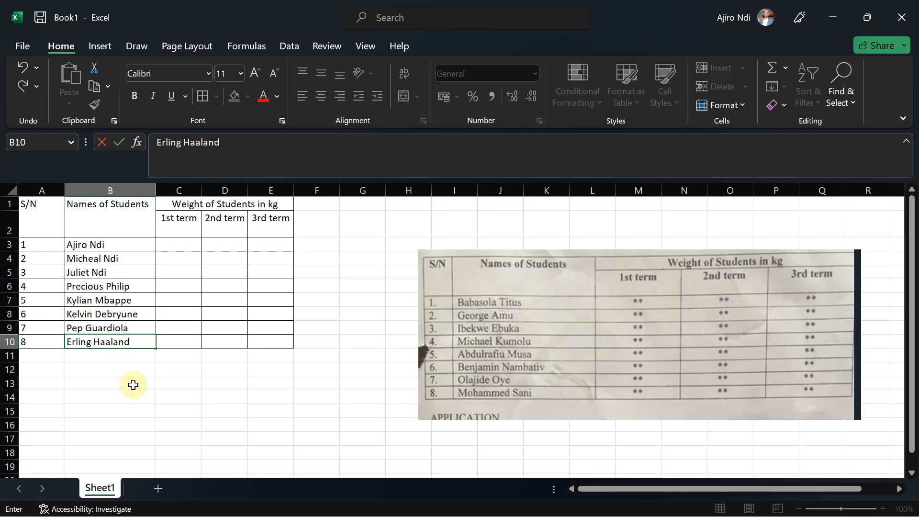
click(138, 390)
Check the exam instructions again and enter 88, 89 and 90 as the first student's term weights in C3:E3.
mouse_move(530, 495)
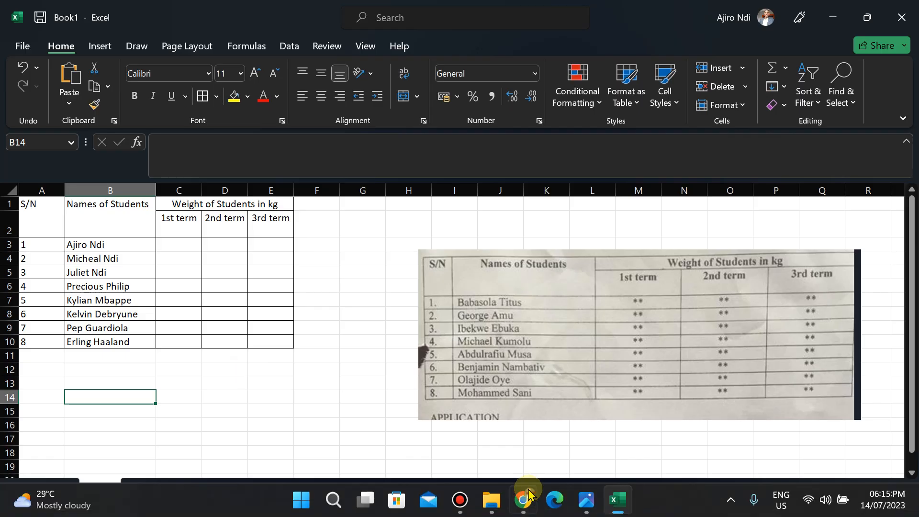
click(583, 509)
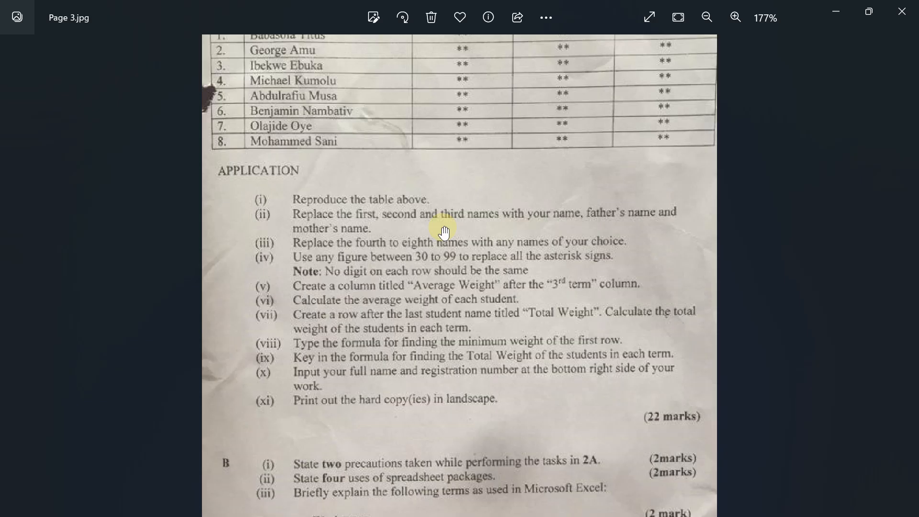
click(839, 14)
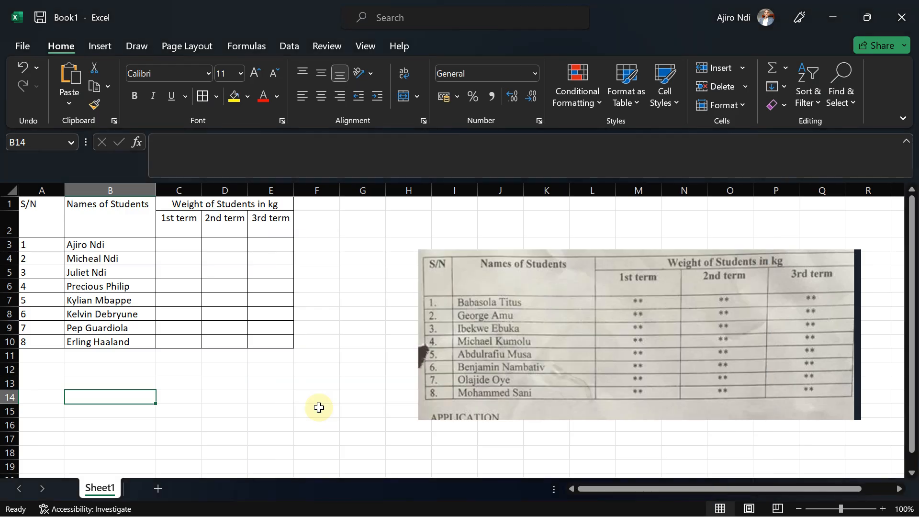
click(171, 245)
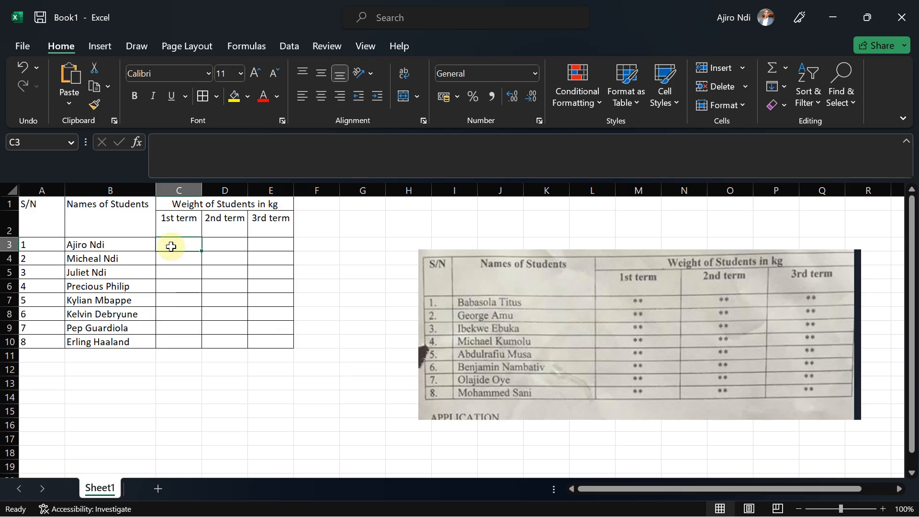
text(8)
key(BackSpace)
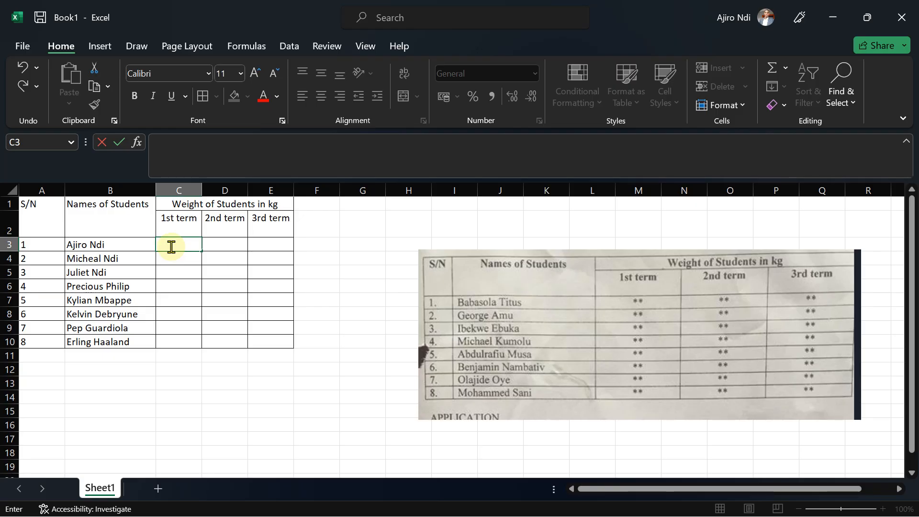
text(88)
key(Tab)
text(89)
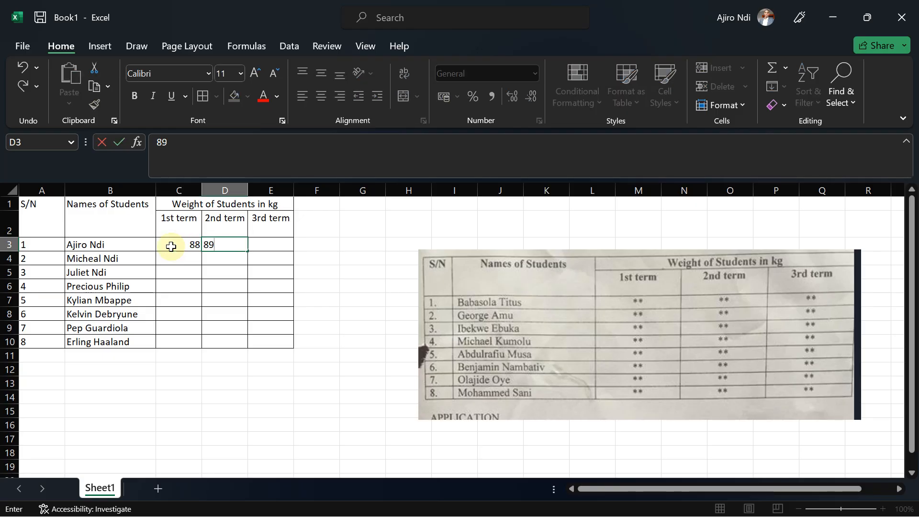
key(Tab)
text(90)
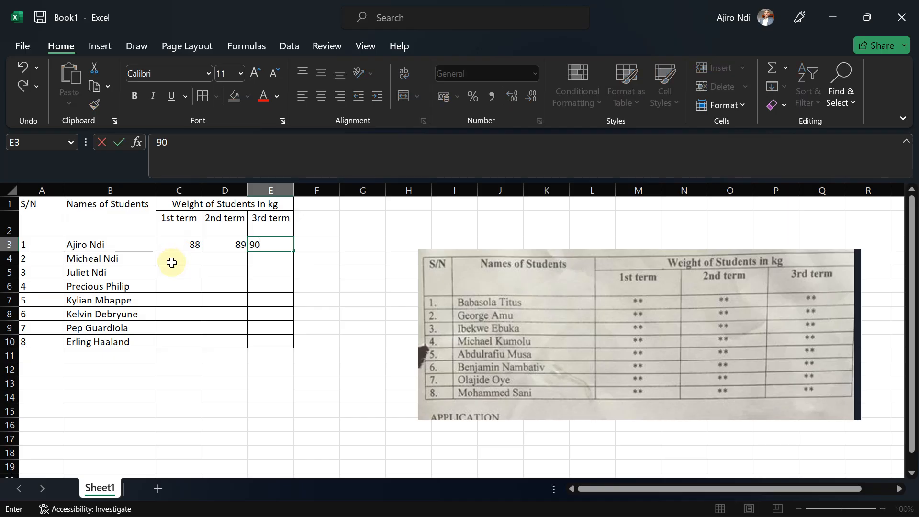
Center-align the term weight cells C3:E10.
click(171, 246)
drag(175, 244, 267, 340)
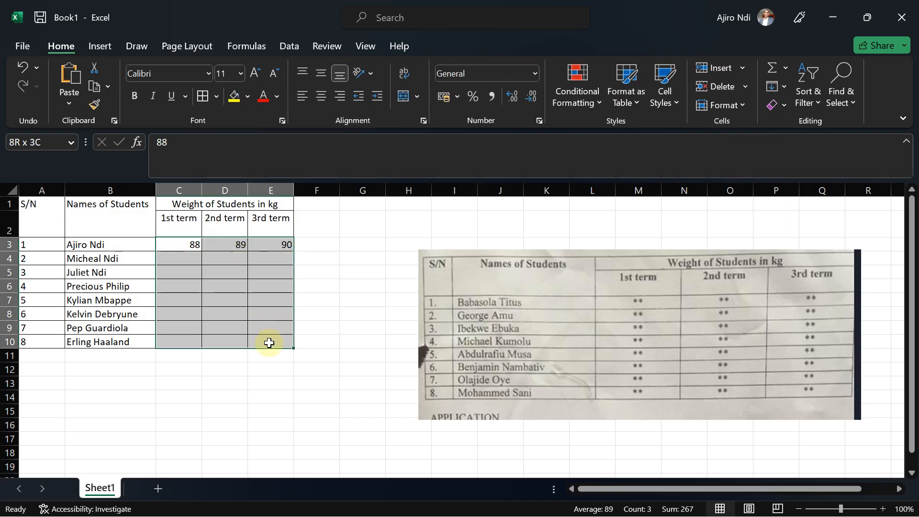
click(319, 98)
Enter 81, 84 and 85 as the second student's term weights in C4:E4.
click(178, 259)
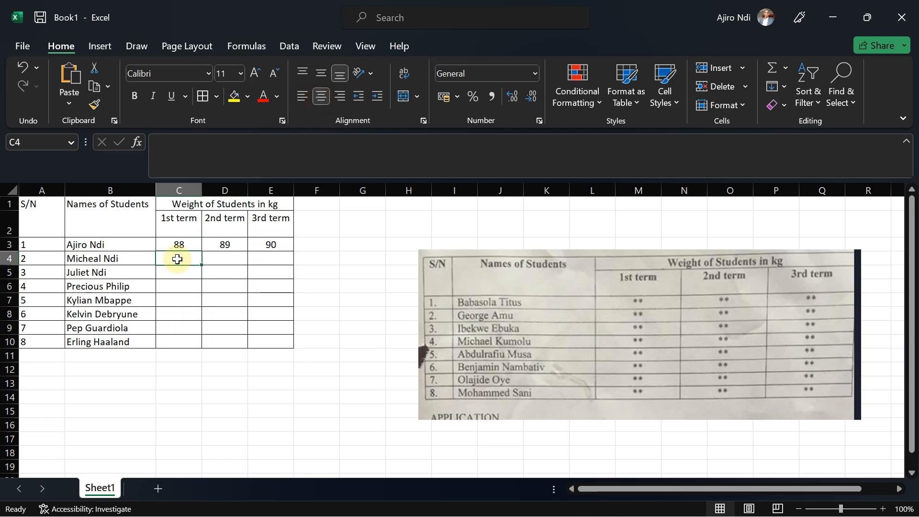
text(81)
key(Tab)
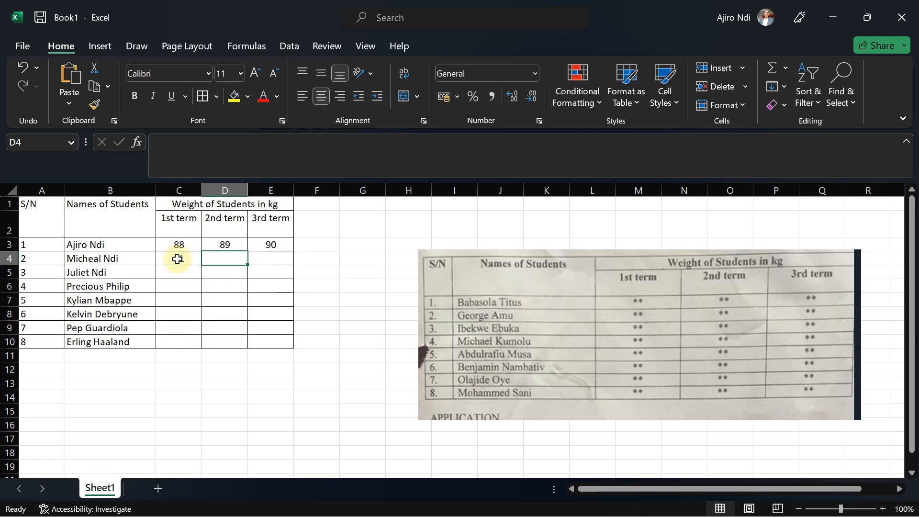
text(84)
key(Tab)
text(85)
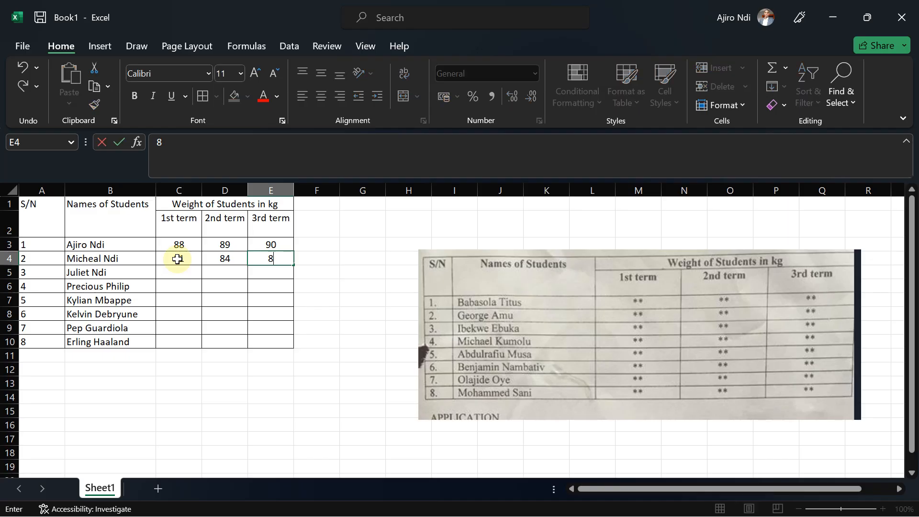
Enter 80, 83 and 87 as the third student's term weights in C5:E5.
click(165, 273)
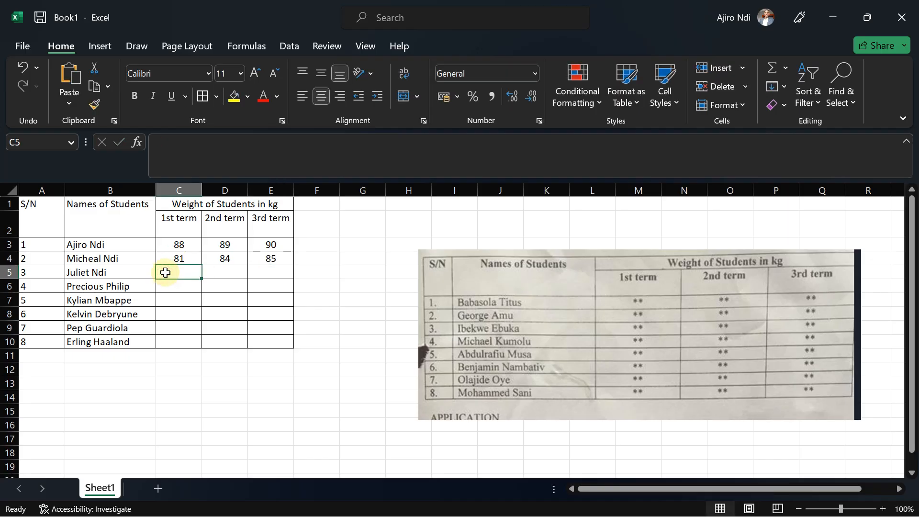
text(80)
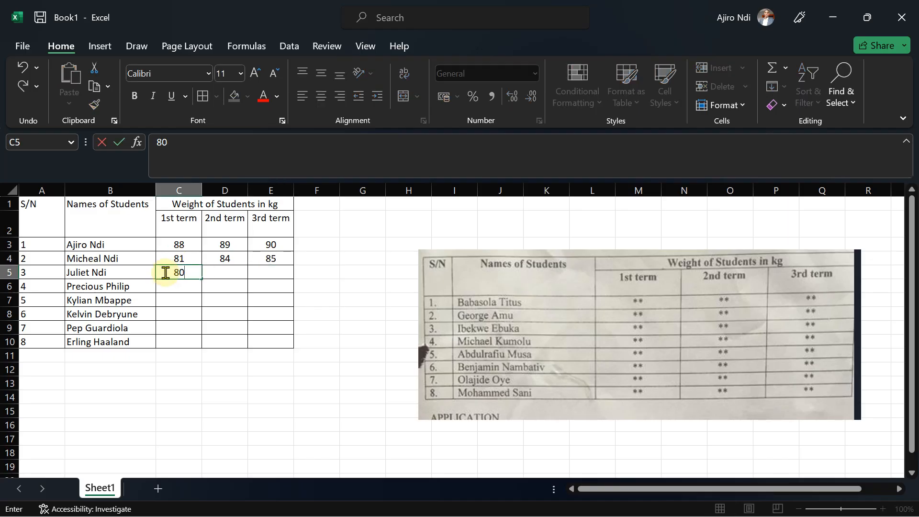
key(Tab)
text(83)
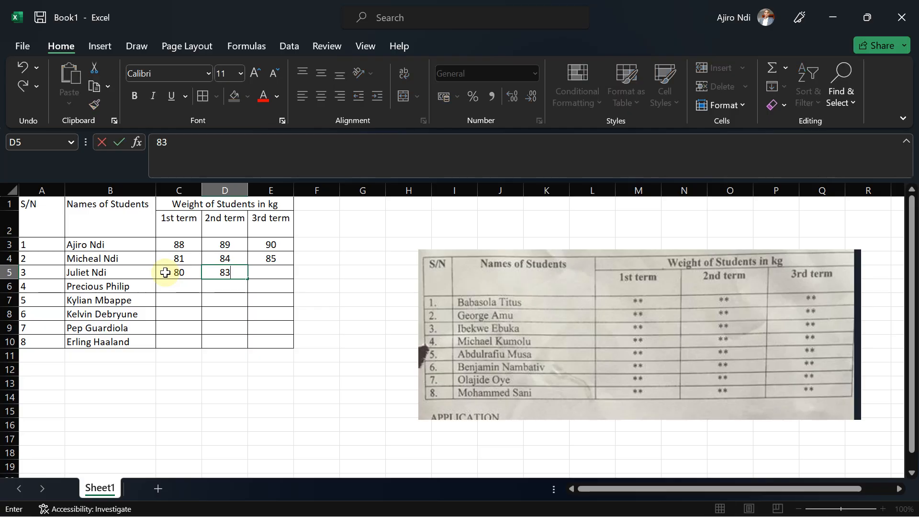
key(Tab)
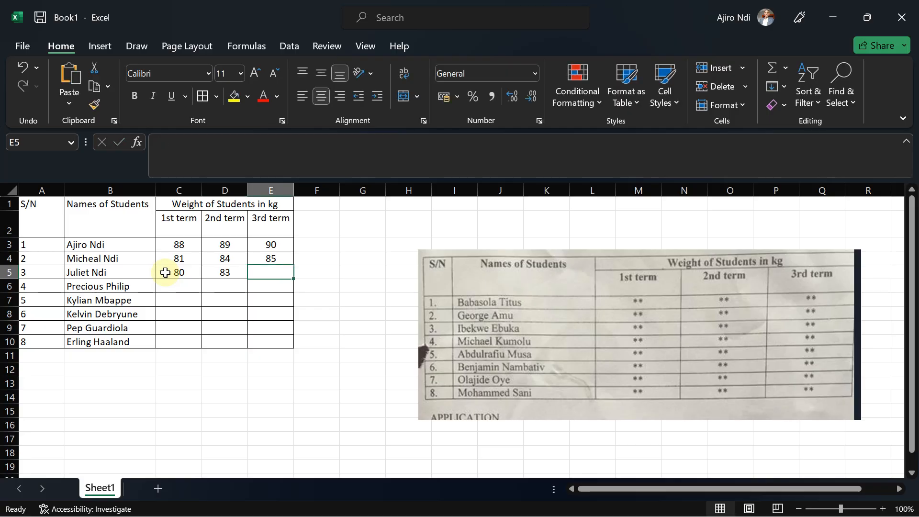
text(87)
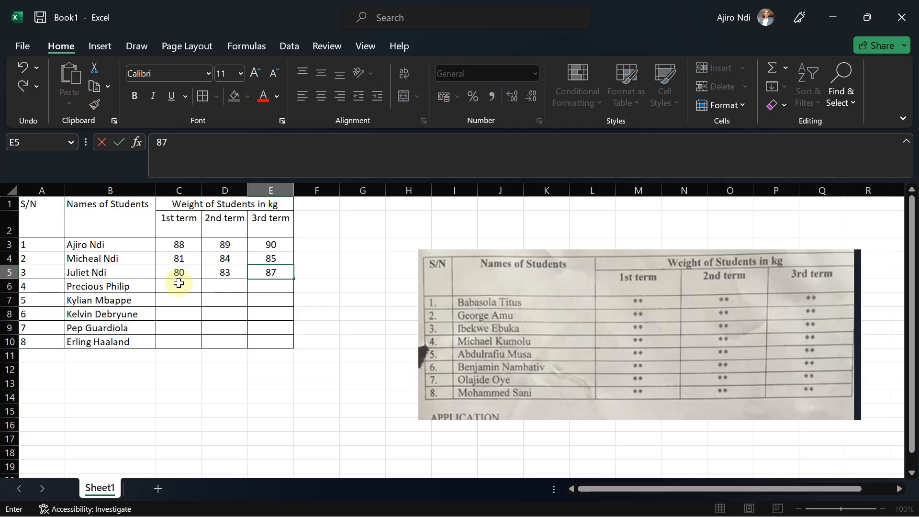
key(Return)
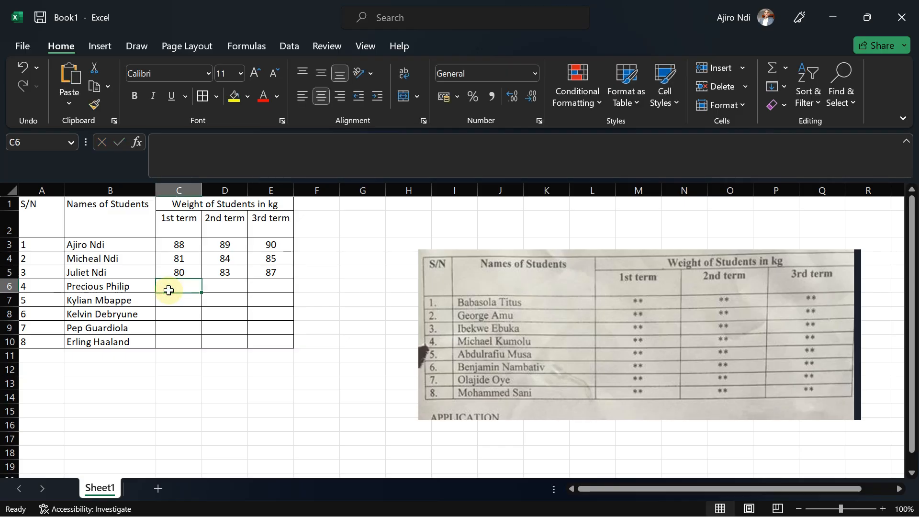
Enter 65, 68 and 69 as the fourth student's term weights in C6:E6.
text(65)
key(Tab)
text(68)
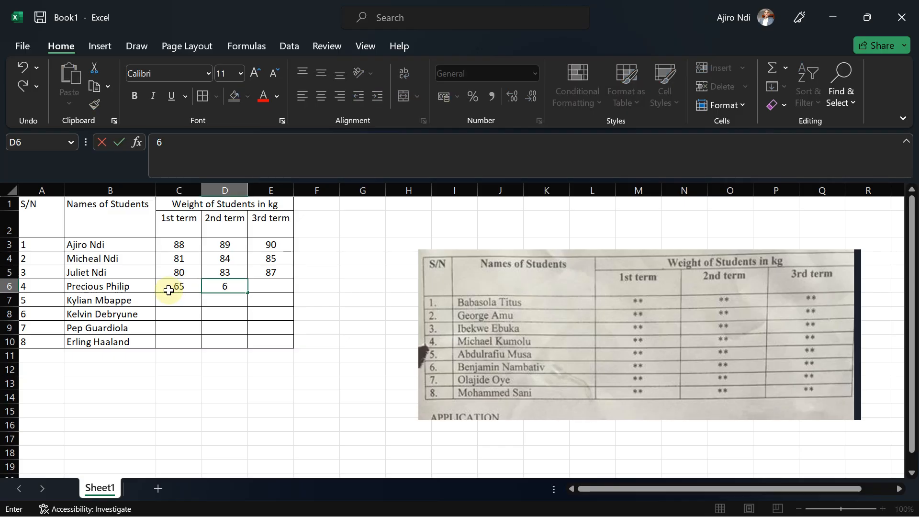
key(Tab)
text(69)
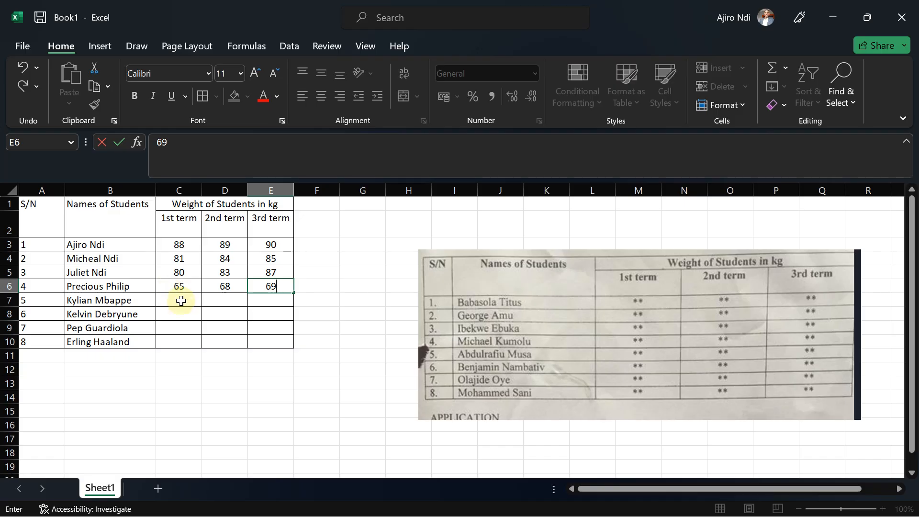
key(Return)
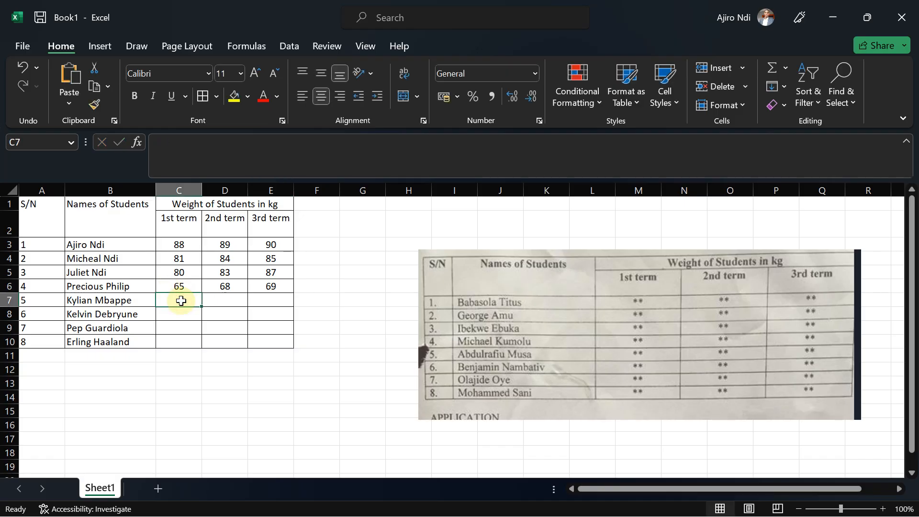
Enter 57, 59 and 50 as the fifth student's term weights in C7:E7.
text(57)
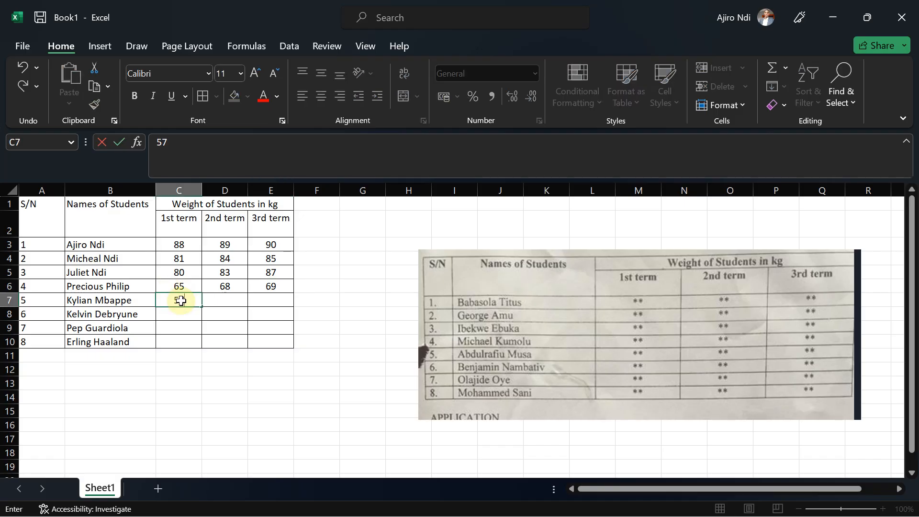
key(Tab)
text(59)
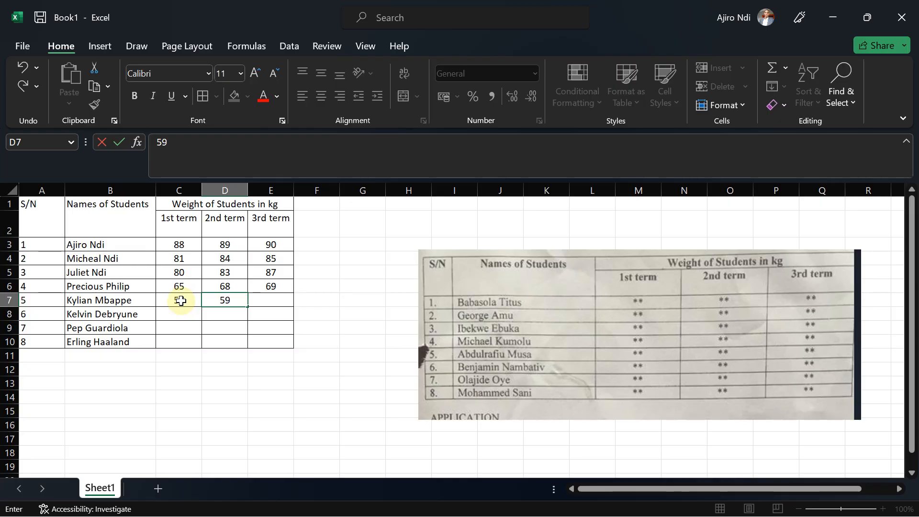
key(Tab)
text(50)
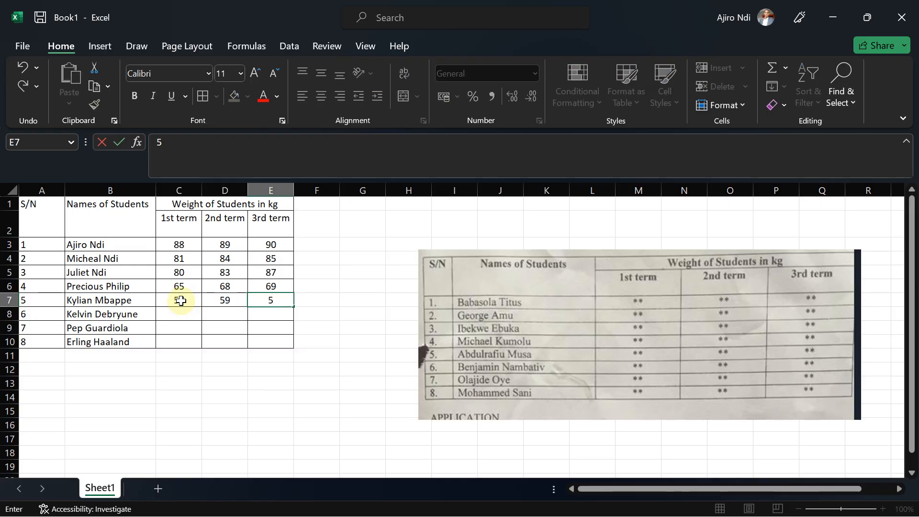
click(177, 316)
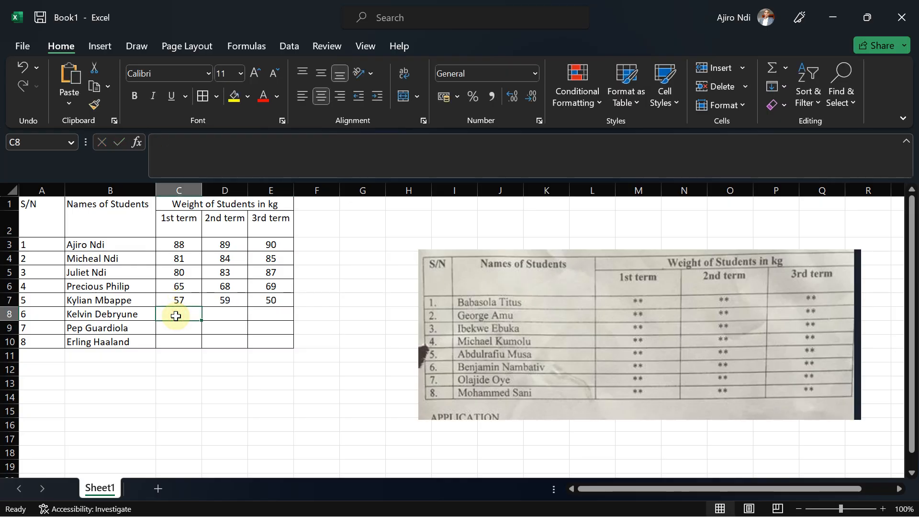
Enter 47, 49 and 55 as the sixth student's term weights in C8:E8.
text(4)
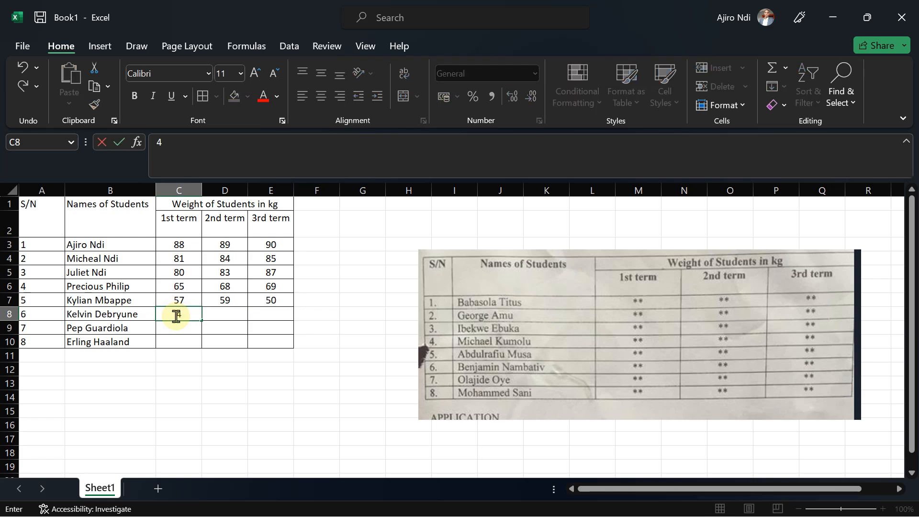
text(7)
key(Tab)
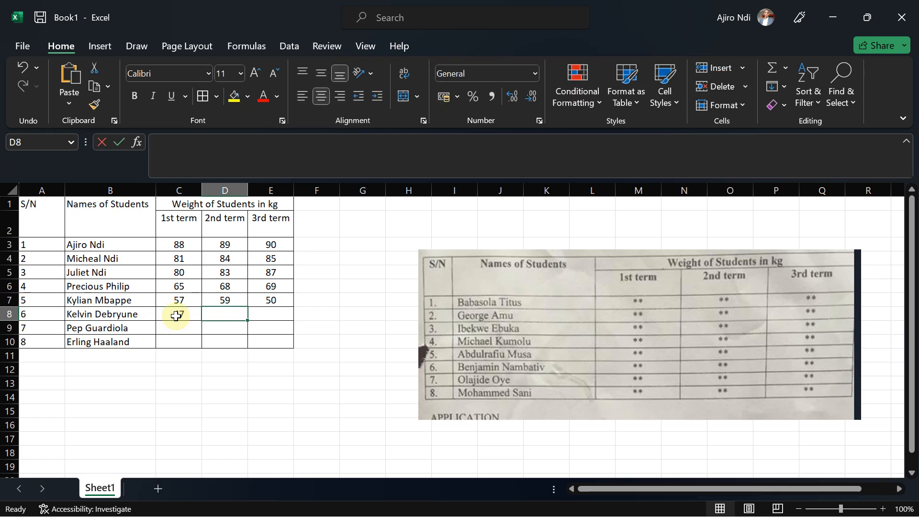
text(49)
key(Tab)
text(55)
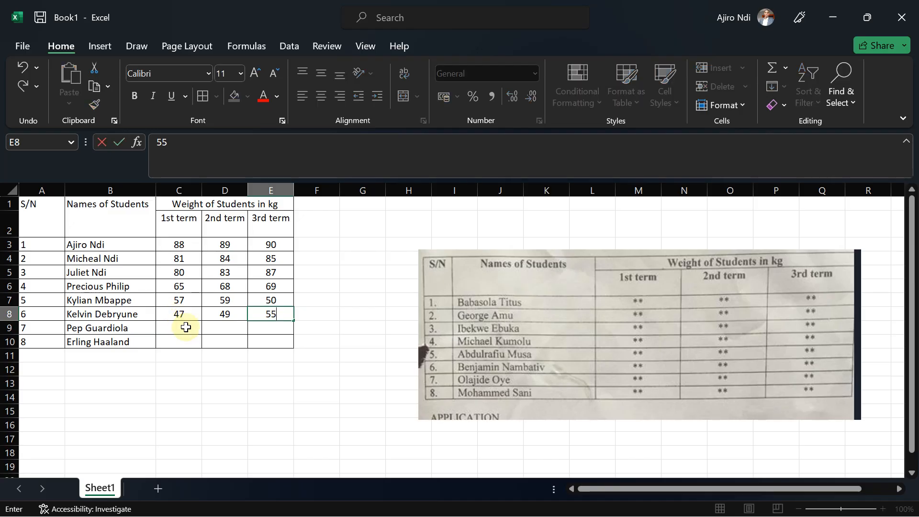
key(Return)
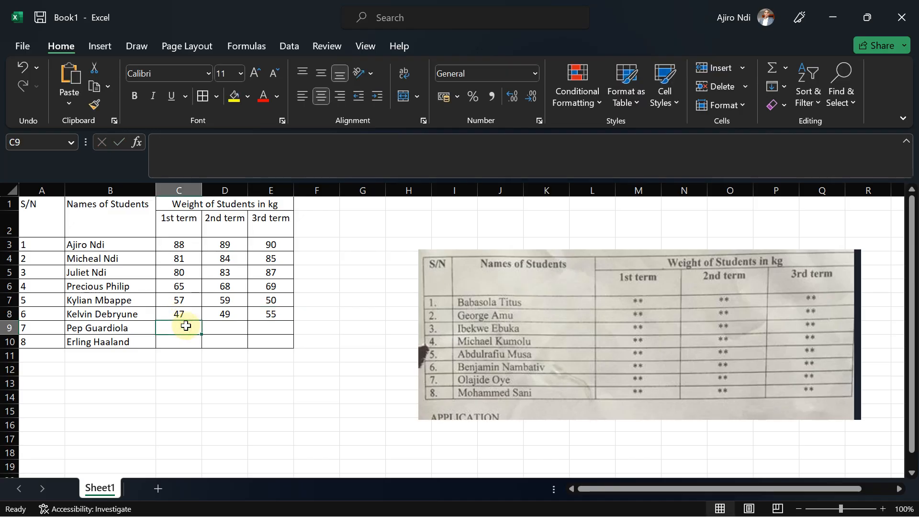
Enter 77, 79 and 38 as the seventh student's term weights in C9:E9.
text(77)
key(Tab)
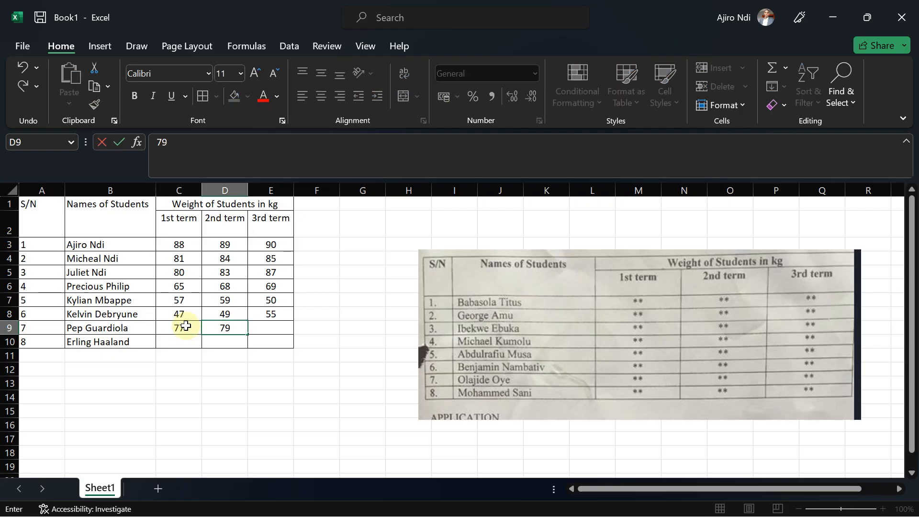
key(Tab)
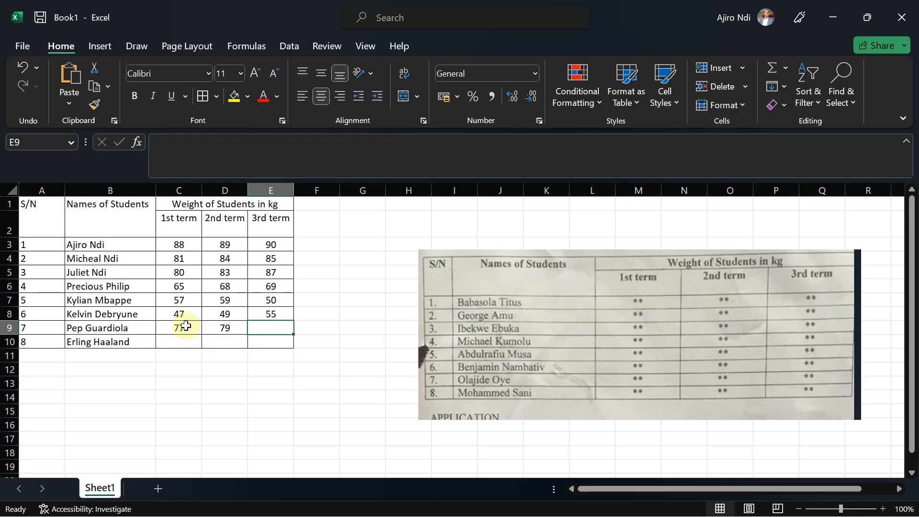
text(38)
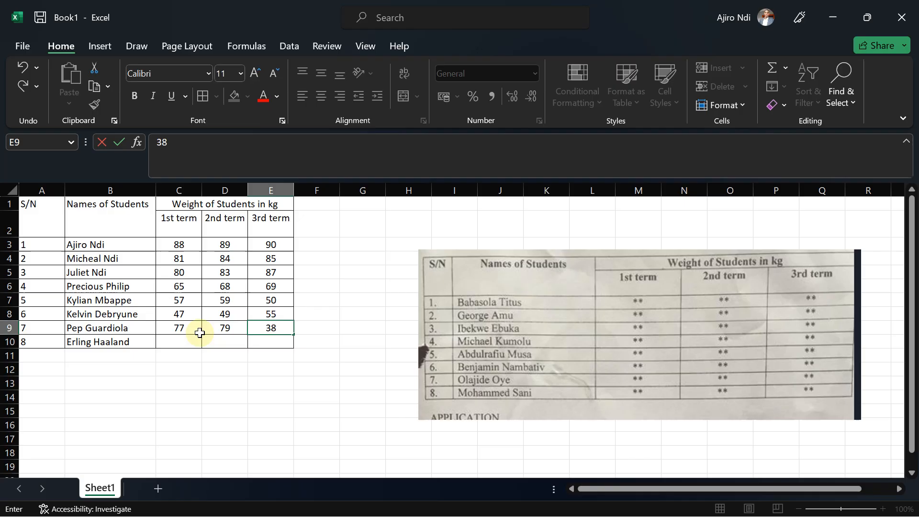
Enter 73, 75 and 64 as the eighth student's term weights in C10:E10.
click(187, 343)
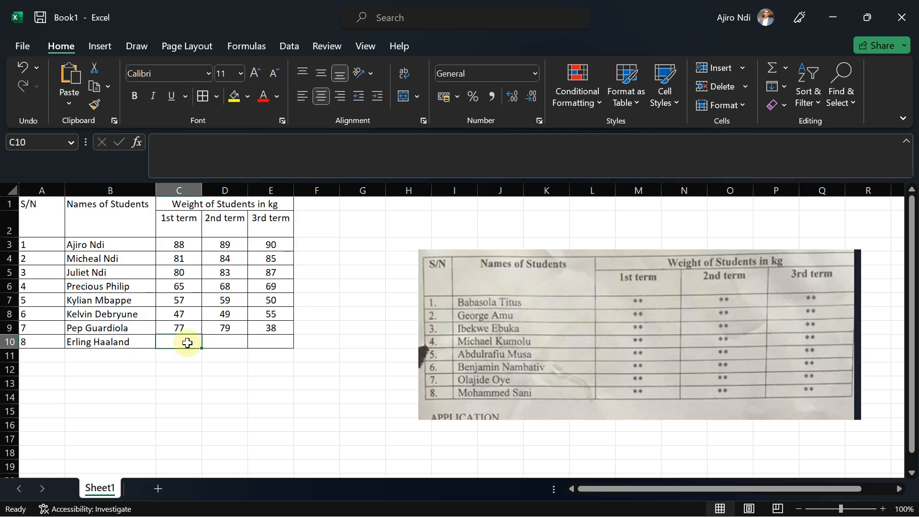
text(7)
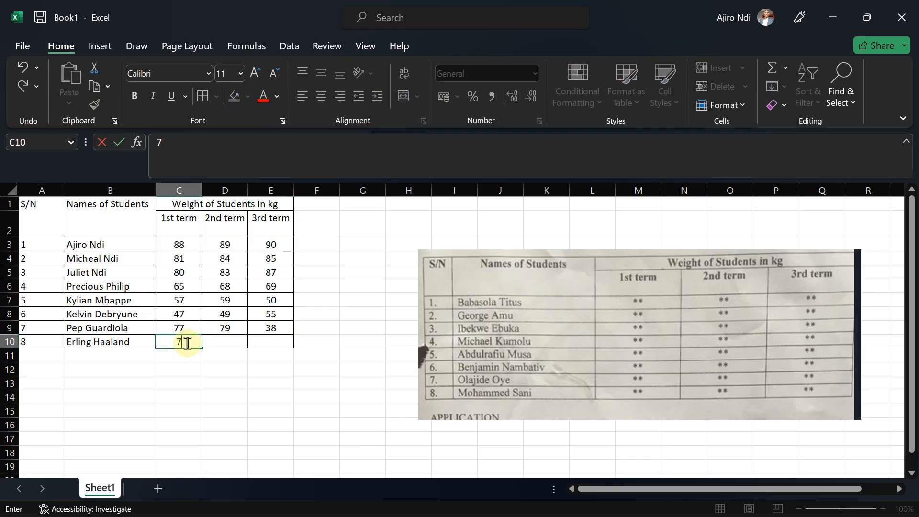
text(3)
key(Tab)
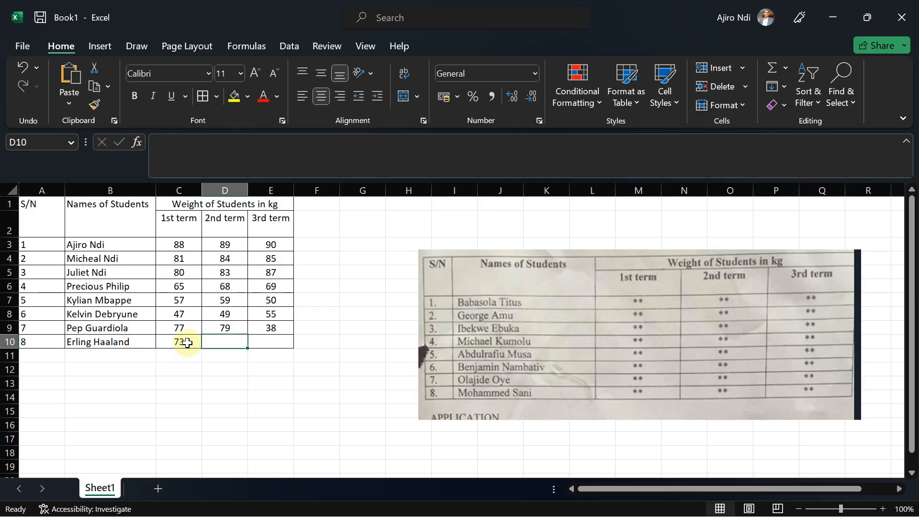
text(7)
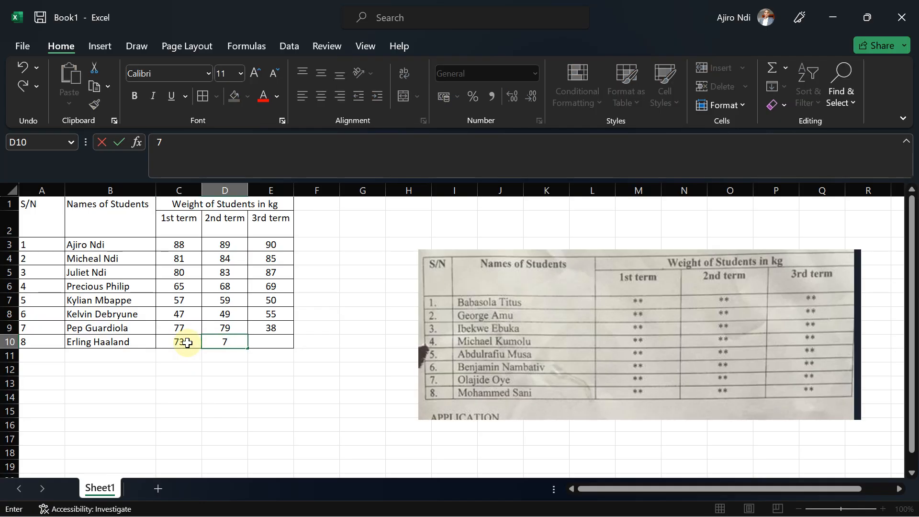
text(5)
key(Tab)
text(6)
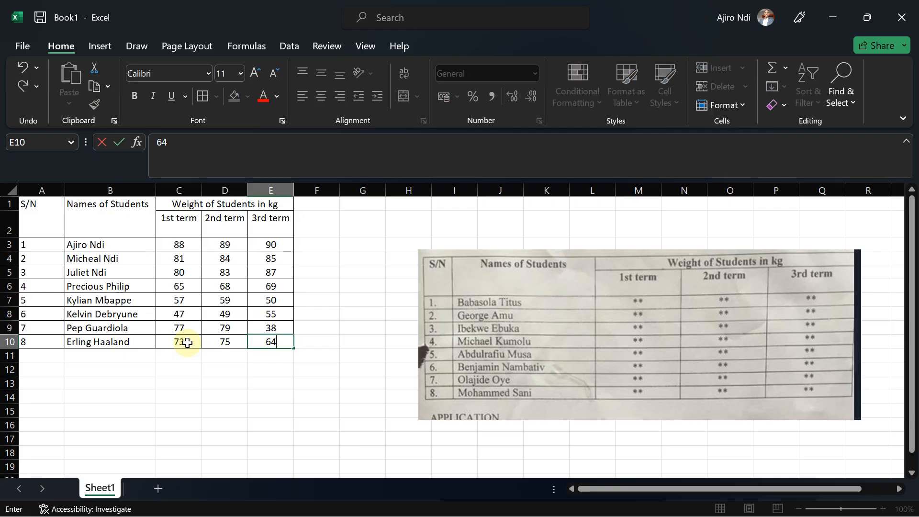
text(4)
click(223, 368)
Open the exam question image to review the application instructions, then return to the workbook.
mouse_move(530, 501)
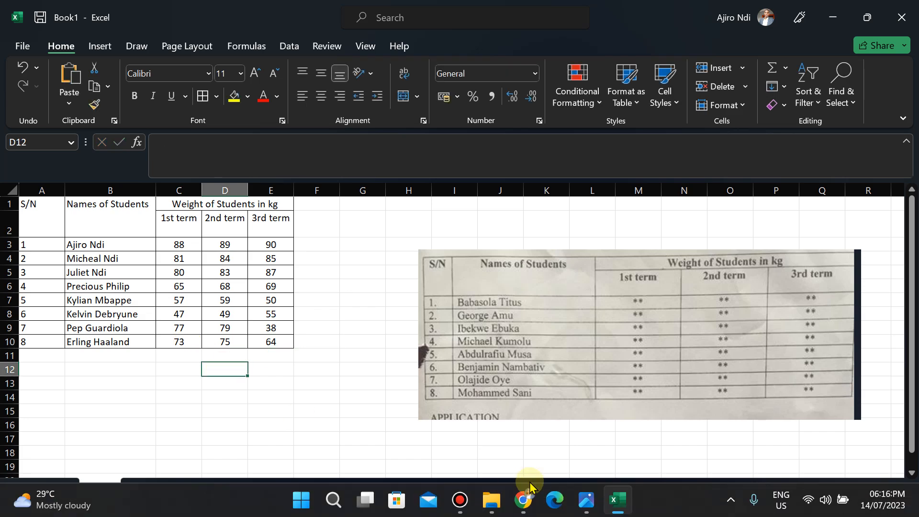
click(594, 511)
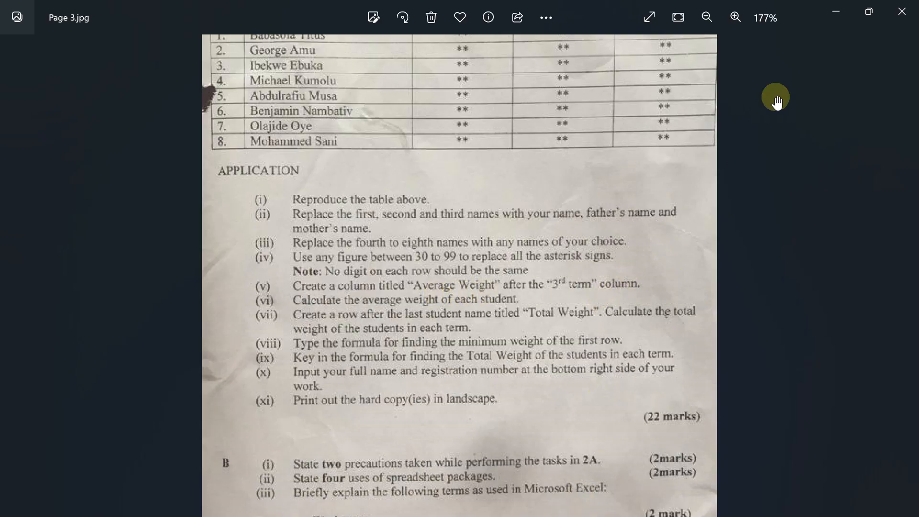
click(837, 9)
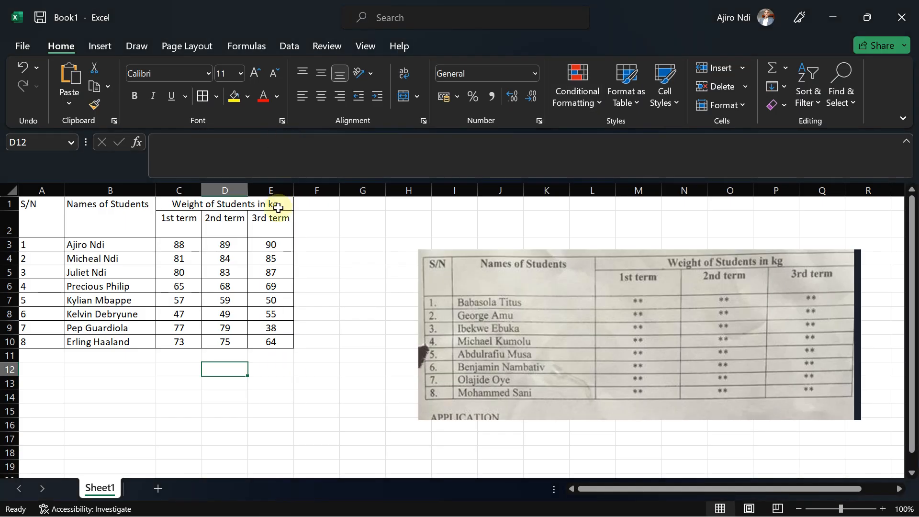
click(270, 192)
right_click(271, 195)
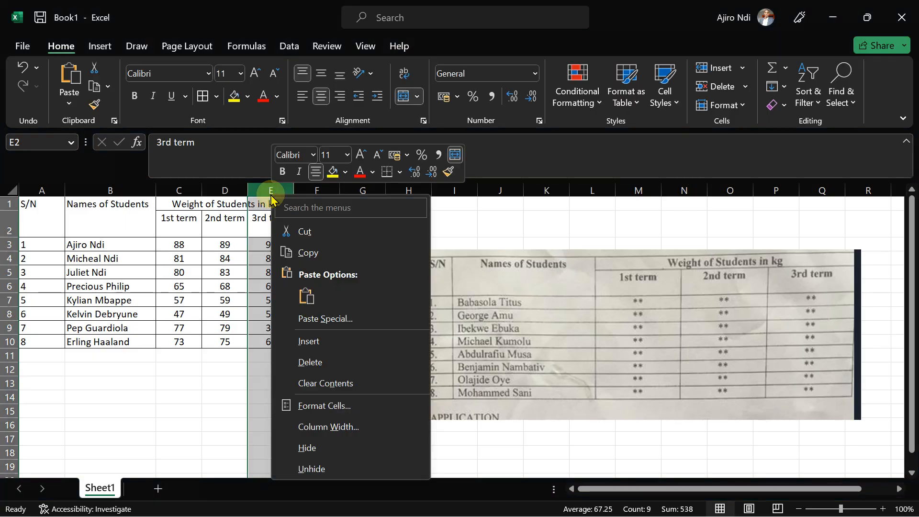
click(330, 346)
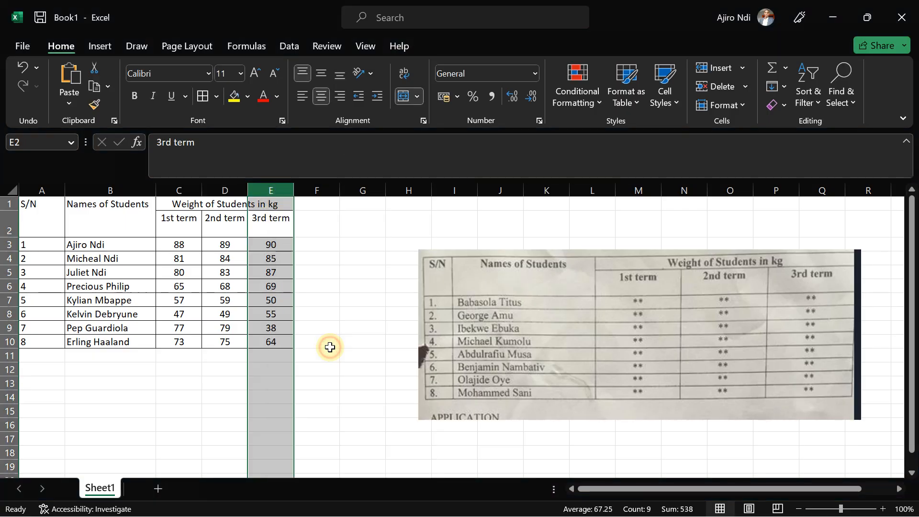
key(ctrl+z)
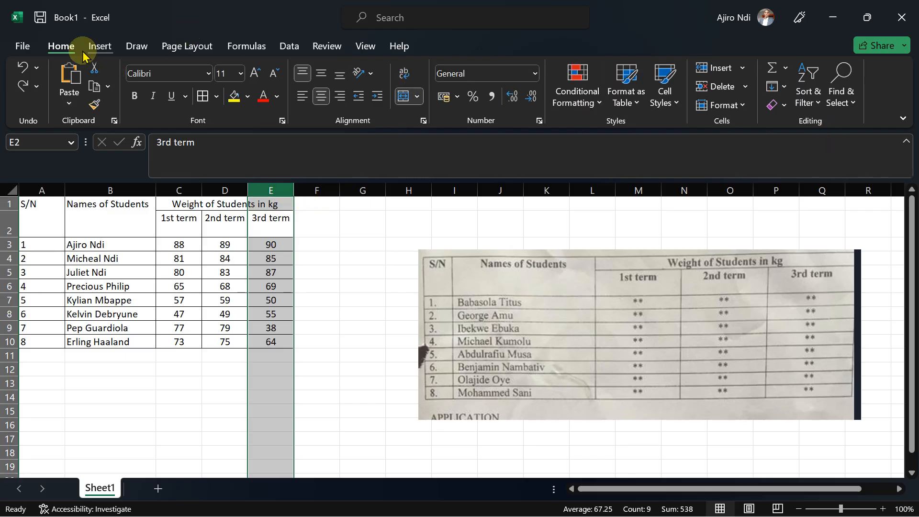
click(97, 47)
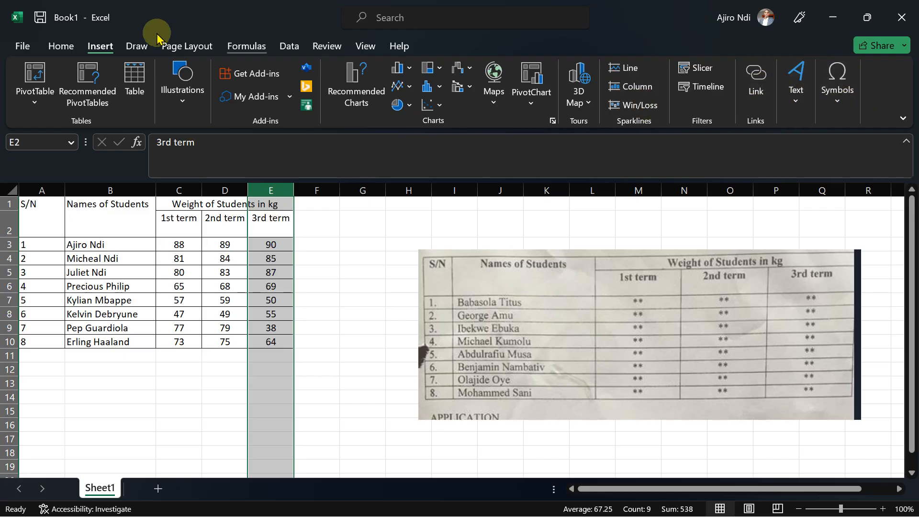
click(58, 50)
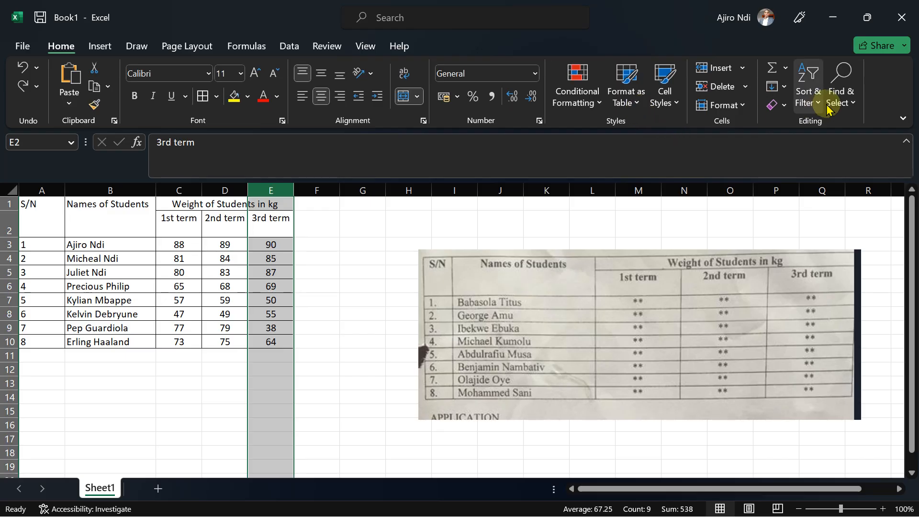
click(744, 69)
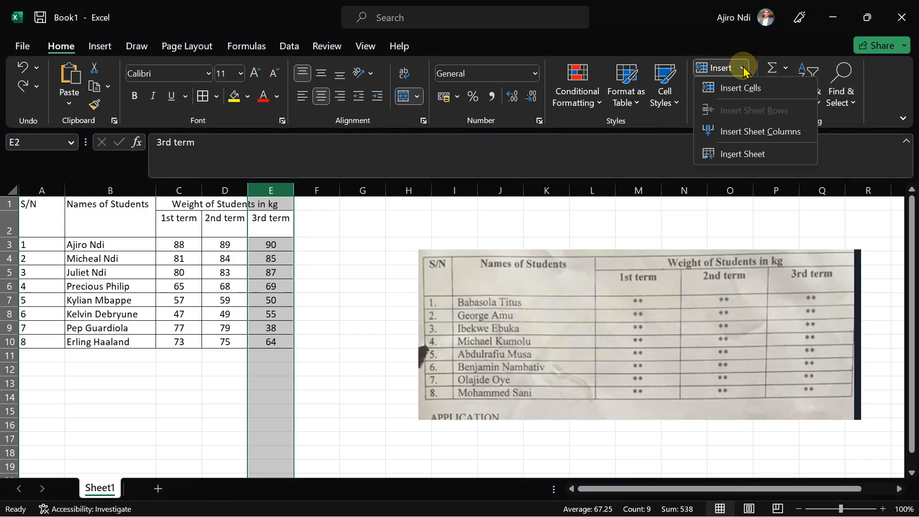
click(747, 134)
click(289, 286)
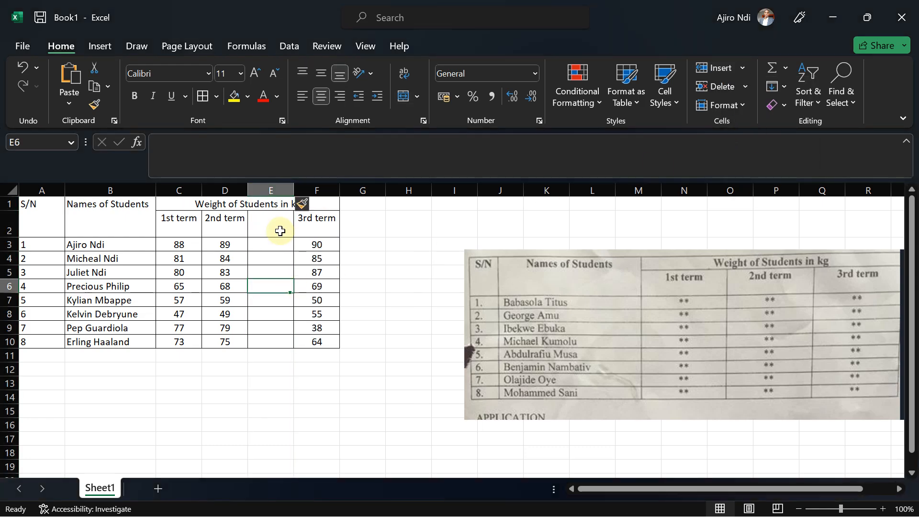
click(280, 232)
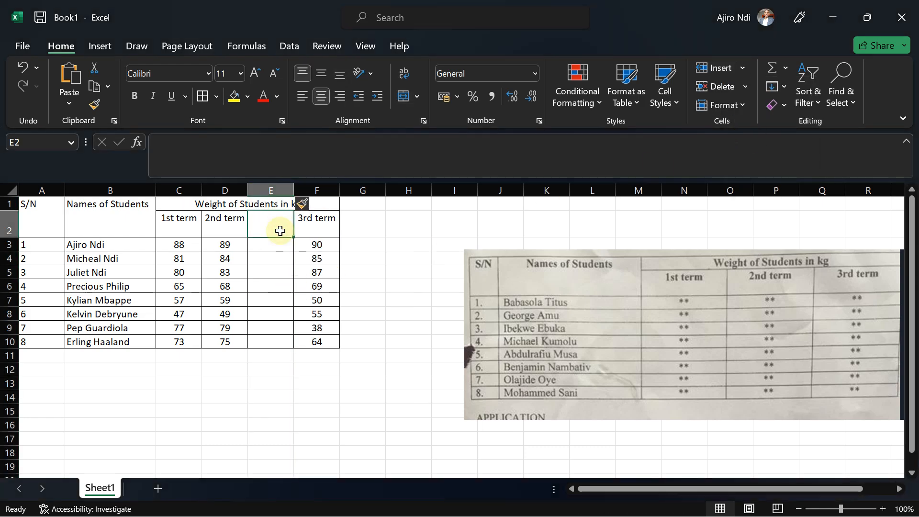
key(ctrl+z)
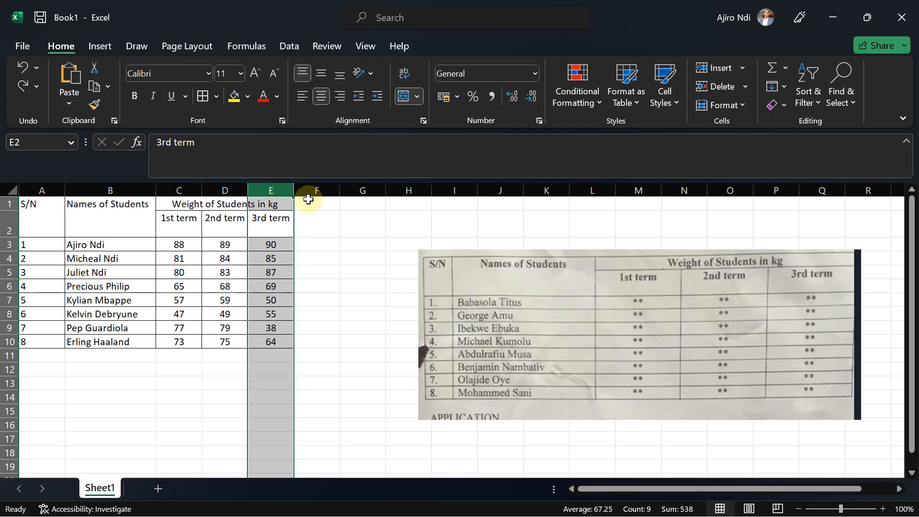
Enter the heading Average Weight in F2, next to the 3rd term column, after checking the exam instructions.
click(309, 201)
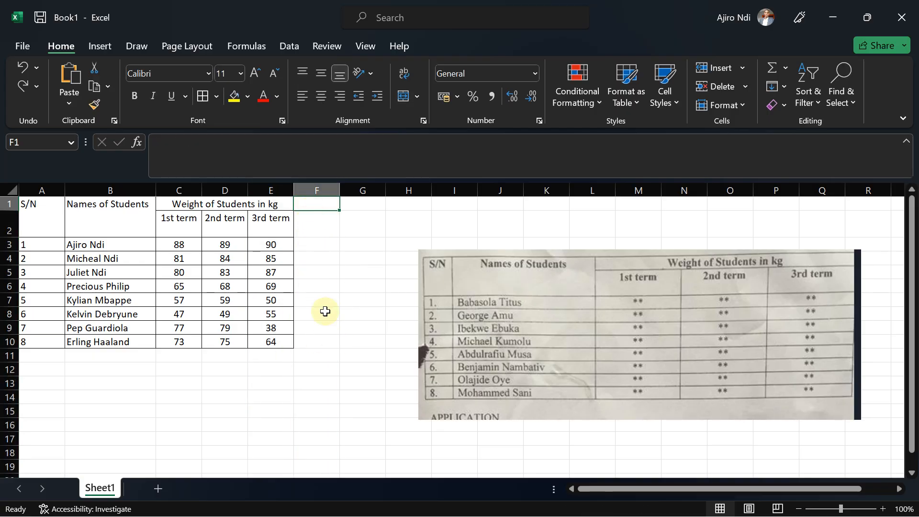
click(314, 225)
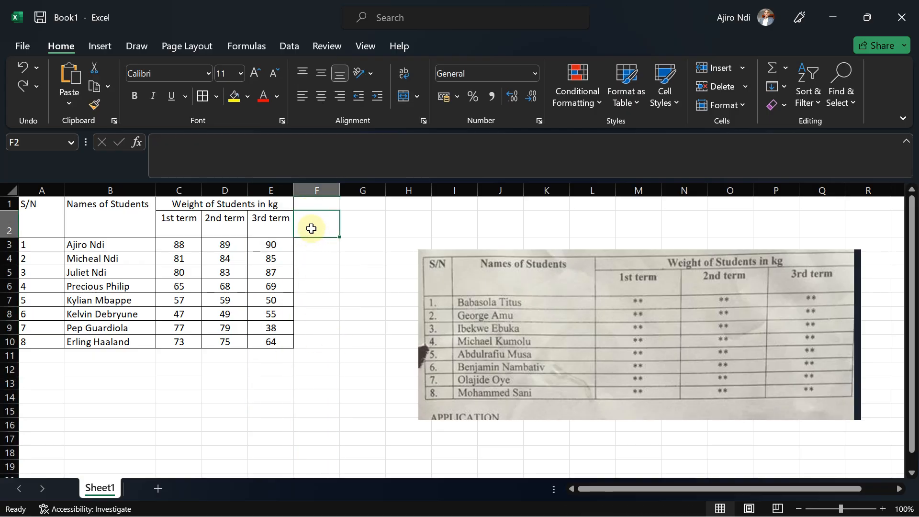
mouse_move(619, 478)
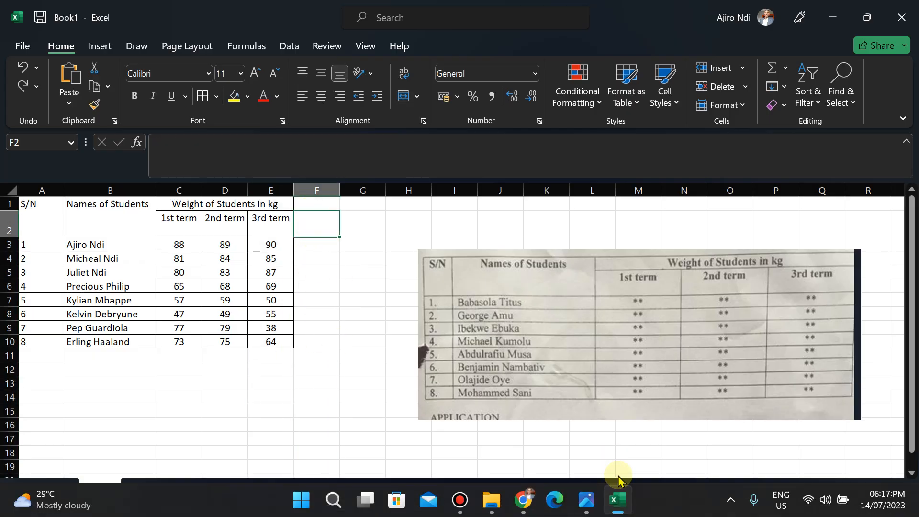
click(588, 503)
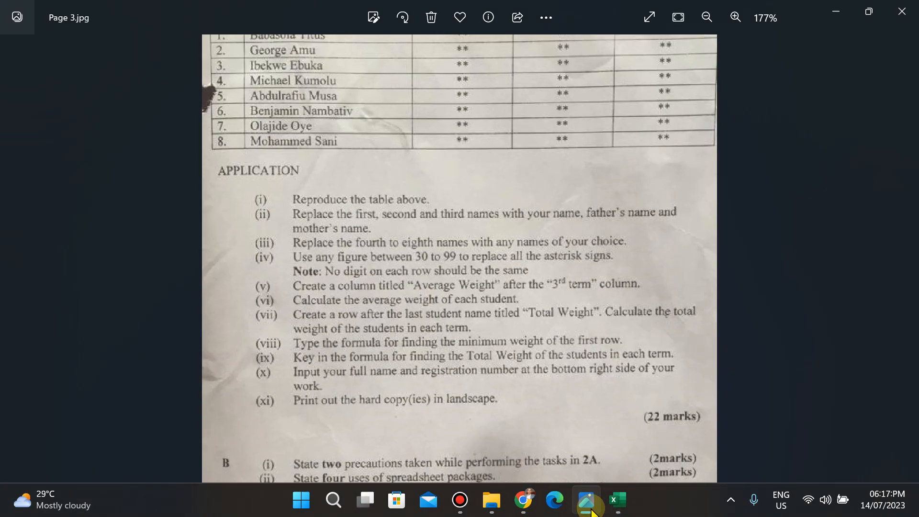
key(alt+Tab)
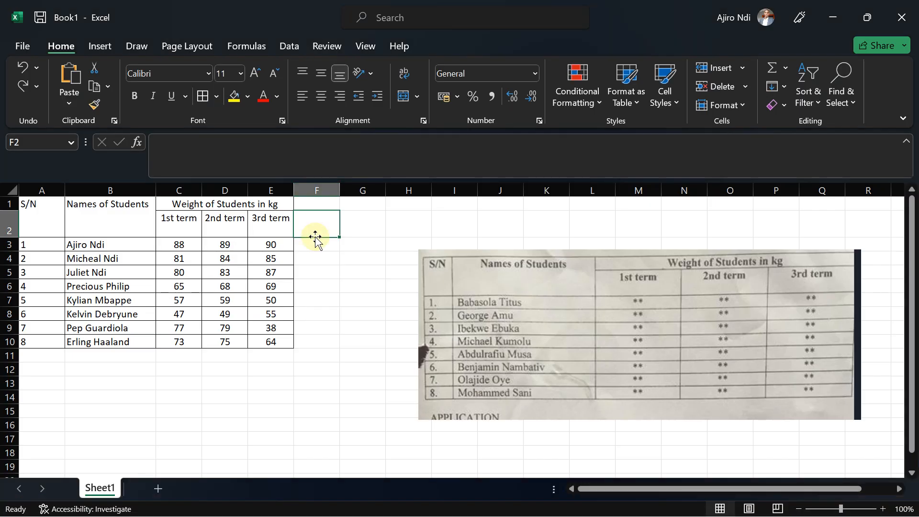
text(Average Weight)
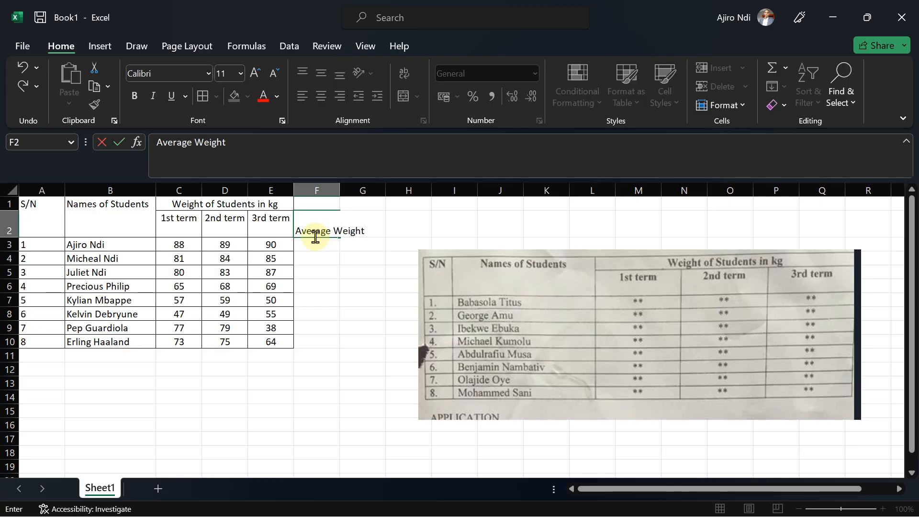
click(323, 261)
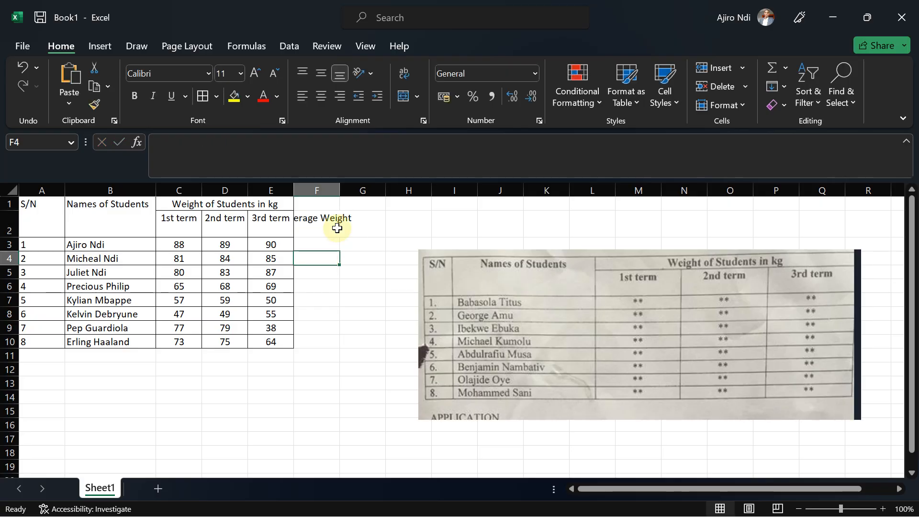
Autofit column F's width to fit the Average Weight heading.
click(584, 503)
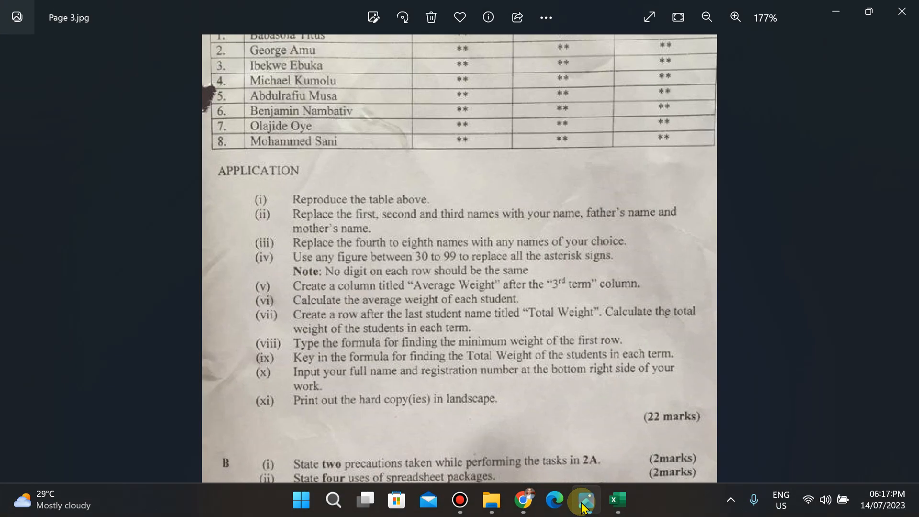
key(alt+Tab)
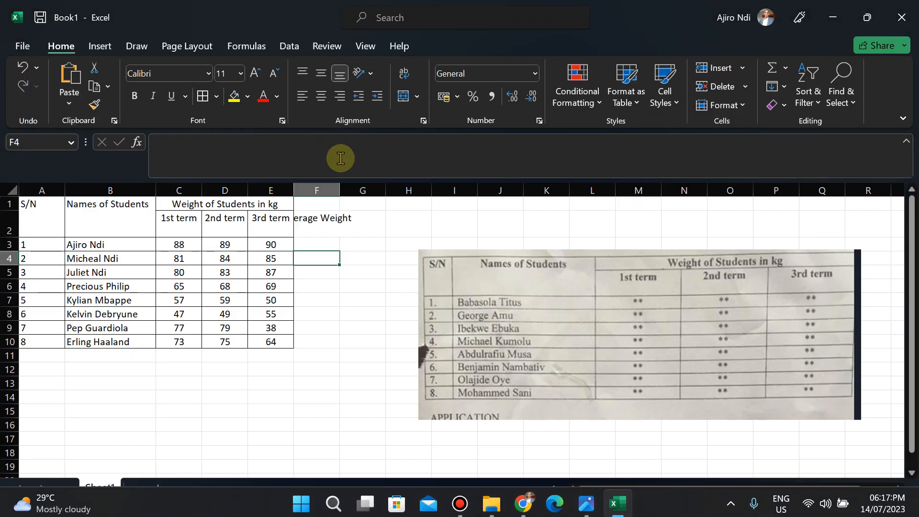
double_click(341, 192)
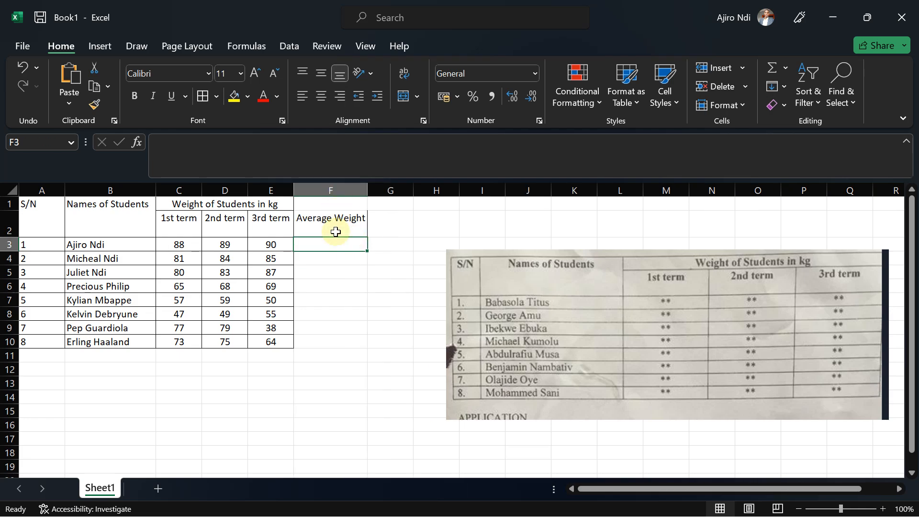
Enter =AVERAGE(C3:E3) in F3 to calculate the first student's average weight.
click(261, 203)
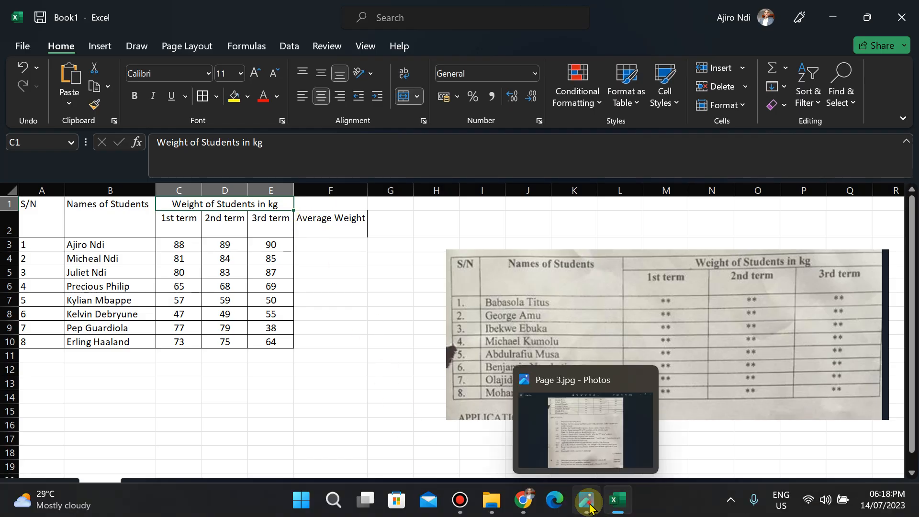
click(589, 503)
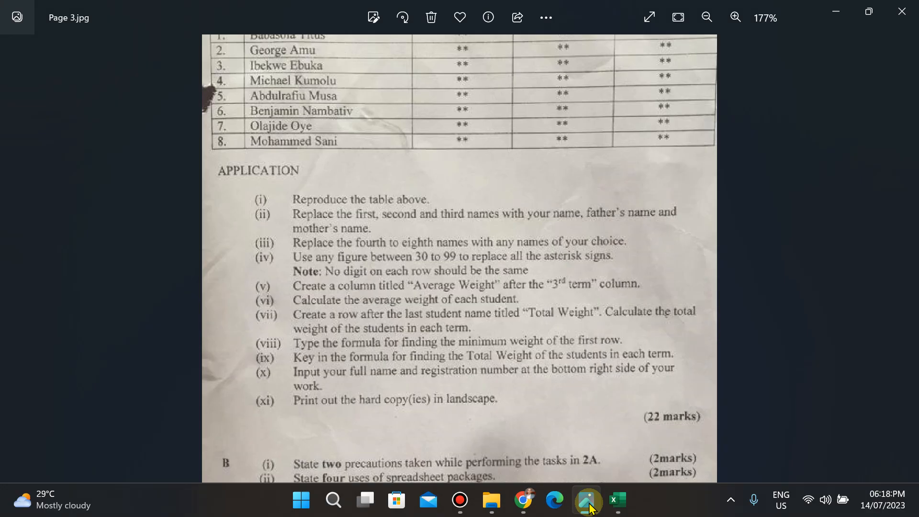
click(589, 503)
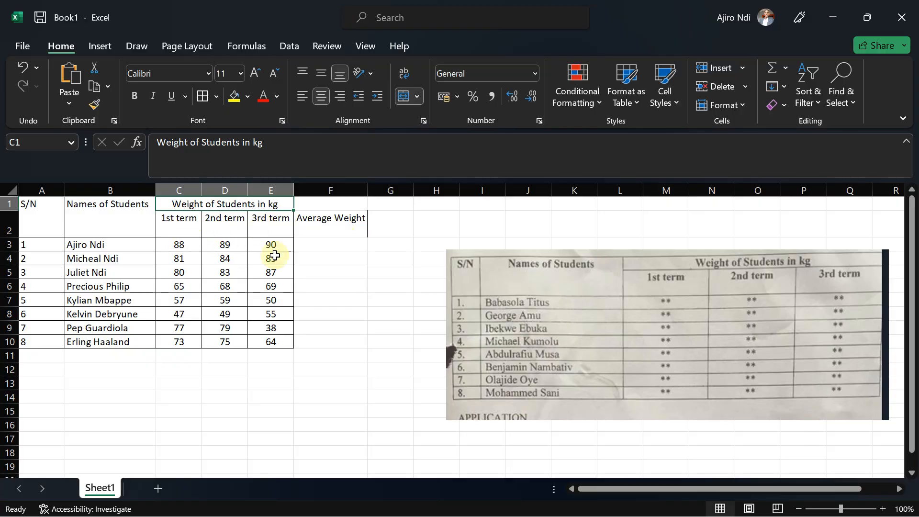
click(302, 246)
text(=aver)
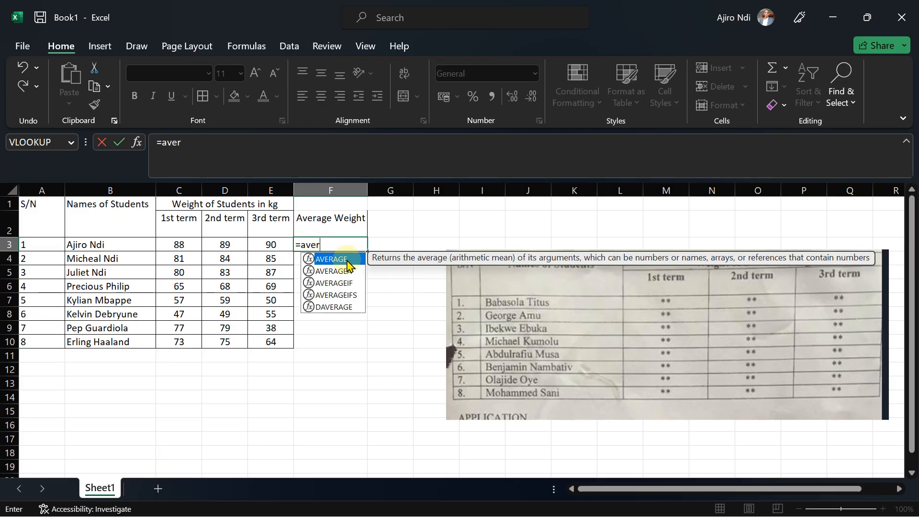
double_click(346, 259)
drag(177, 247, 265, 248)
text())
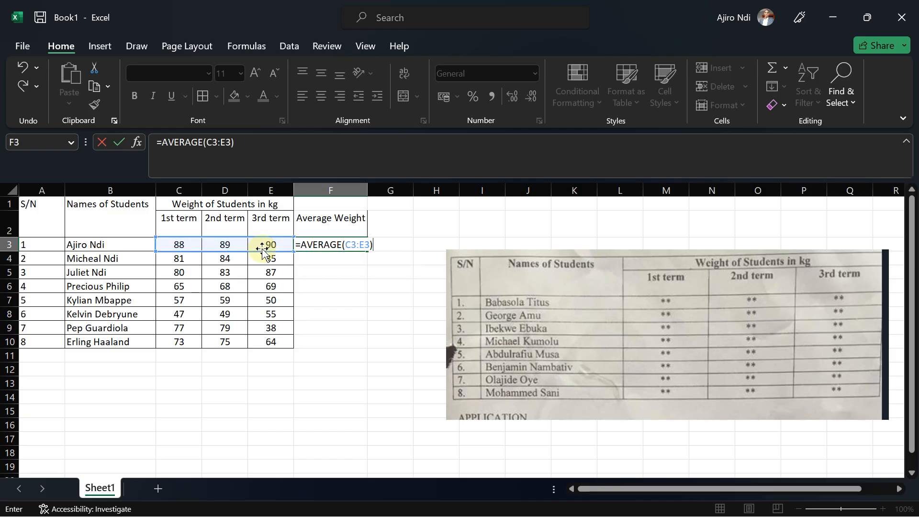
key(Return)
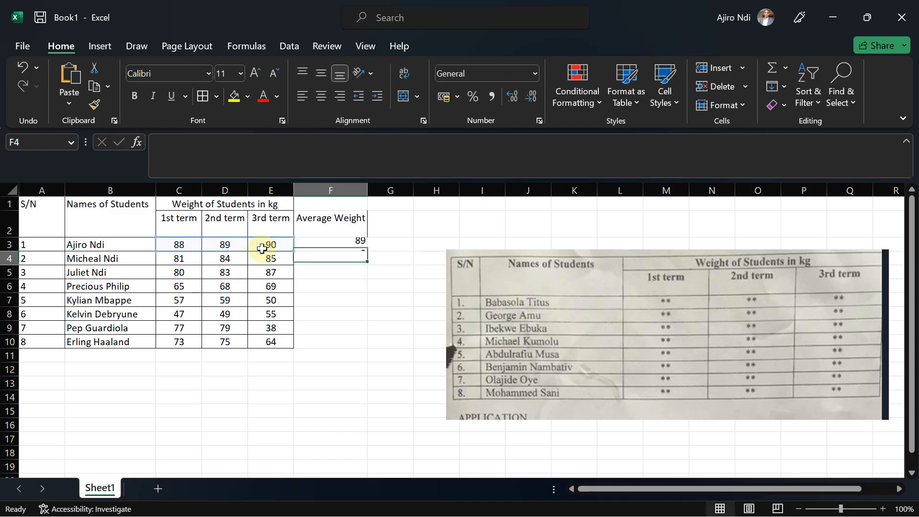
Center-align F2:F10 and fill the average formula down from F3 to F10.
drag(332, 218, 338, 339)
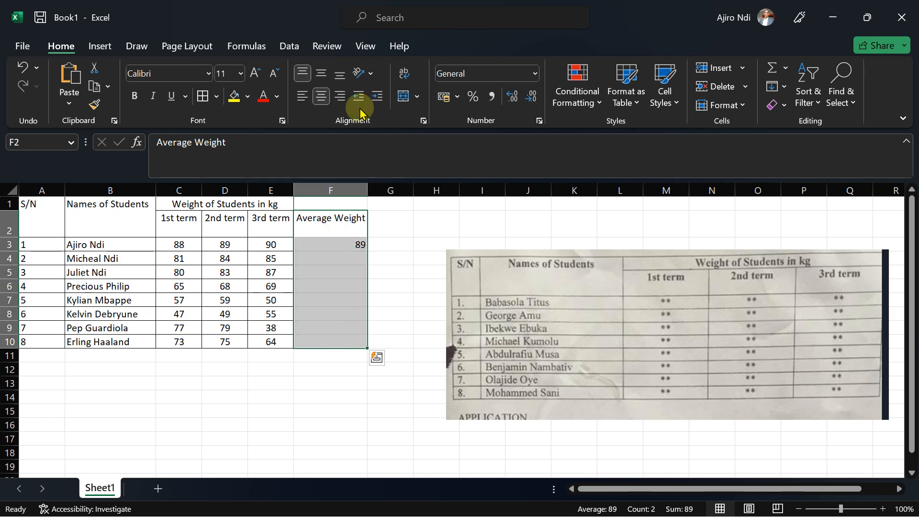
click(320, 97)
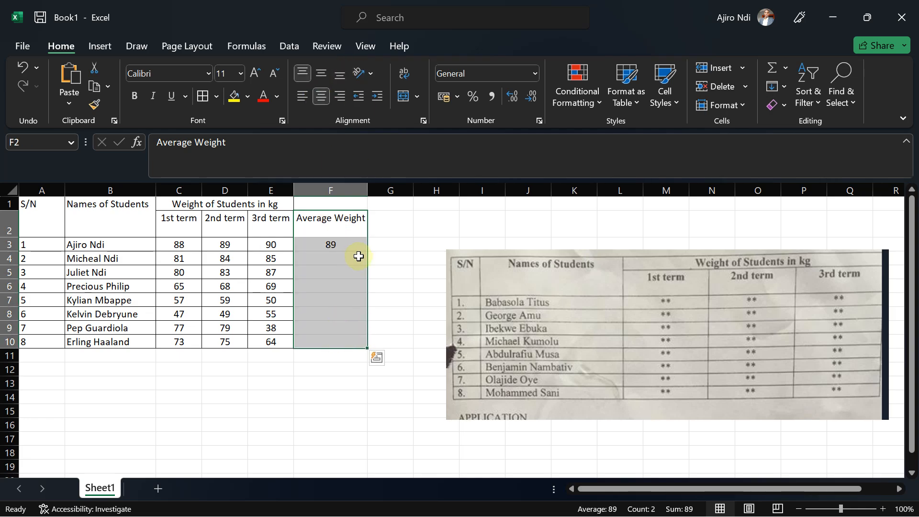
click(358, 256)
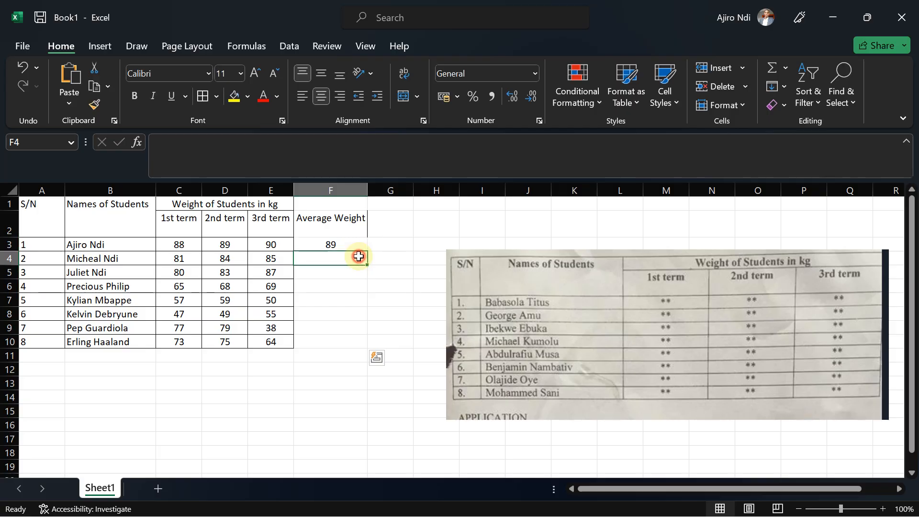
click(337, 243)
drag(366, 250, 357, 346)
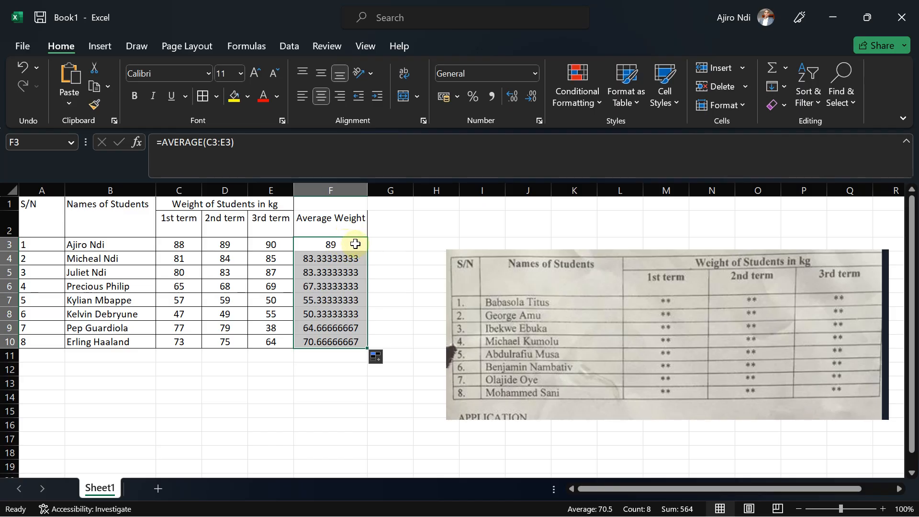
Format the average in F3 with no decimal places and fill it down again through F10.
click(355, 244)
click(325, 258)
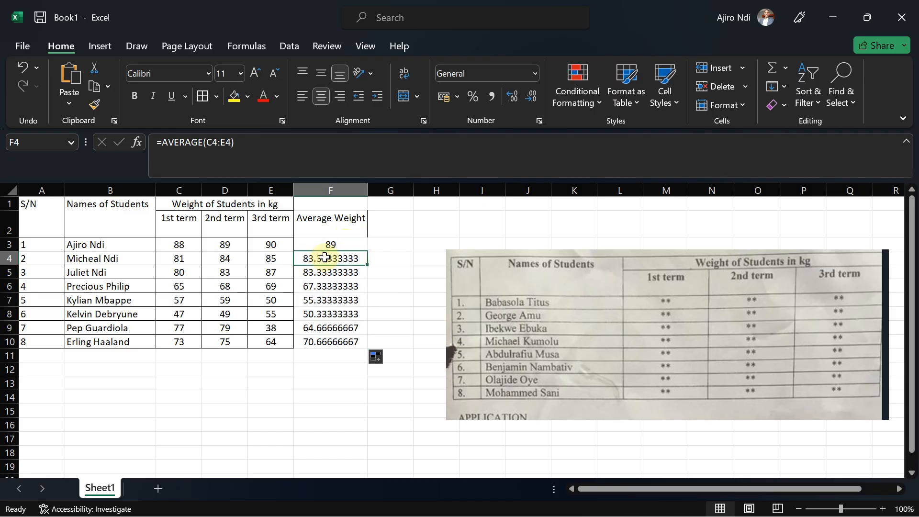
click(330, 244)
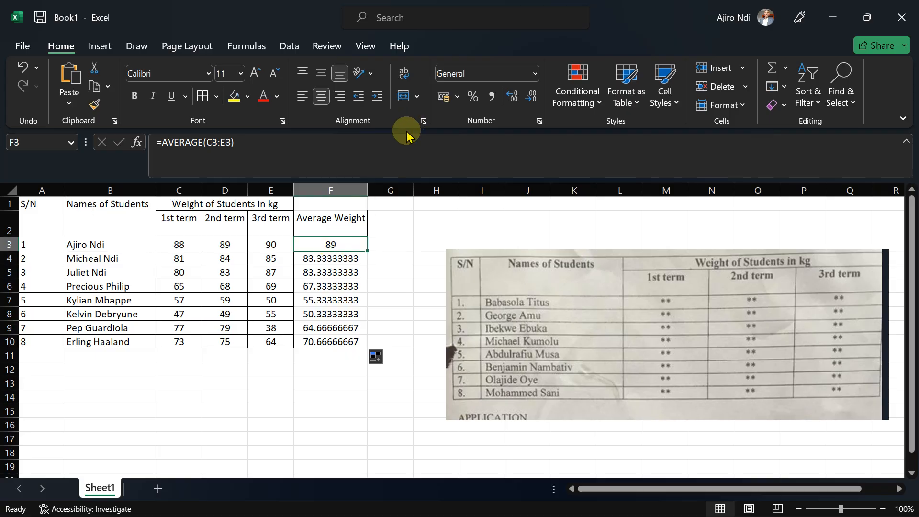
click(531, 100)
click(531, 100)
click(532, 99)
click(532, 100)
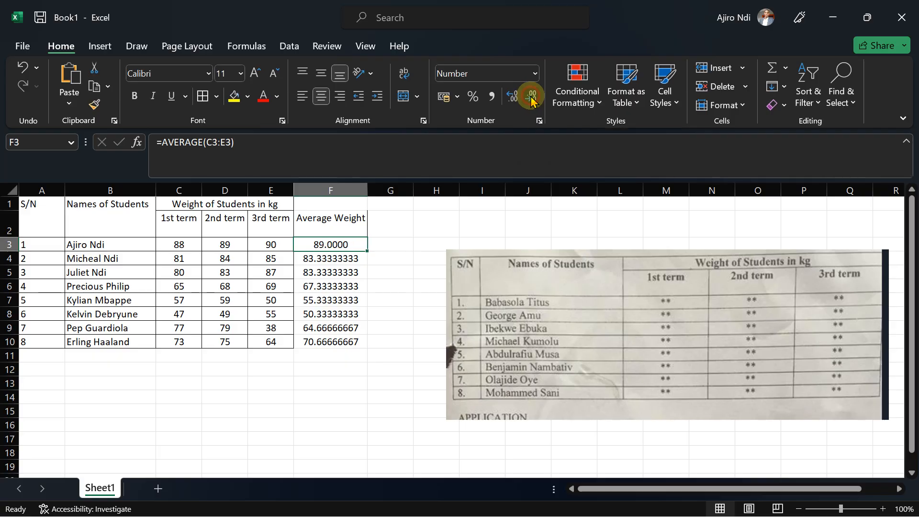
click(532, 100)
click(531, 99)
click(531, 100)
click(531, 99)
click(532, 100)
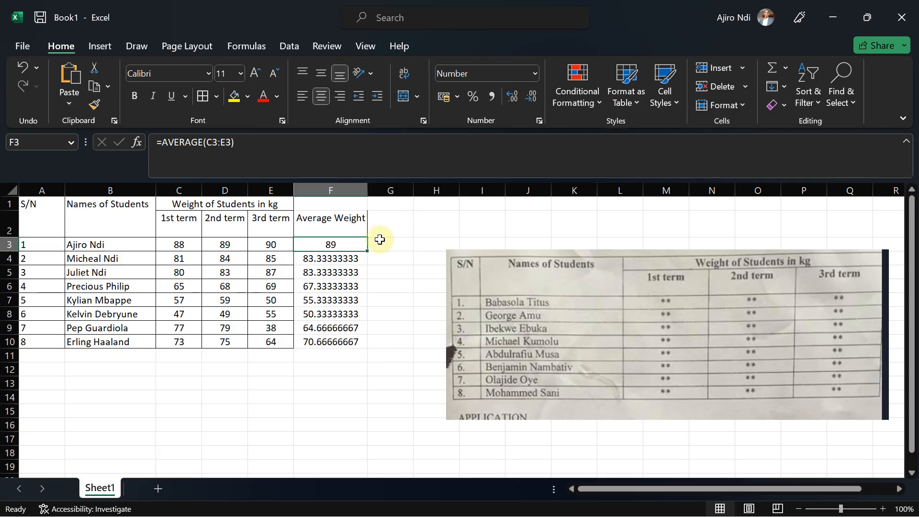
drag(367, 252, 351, 352)
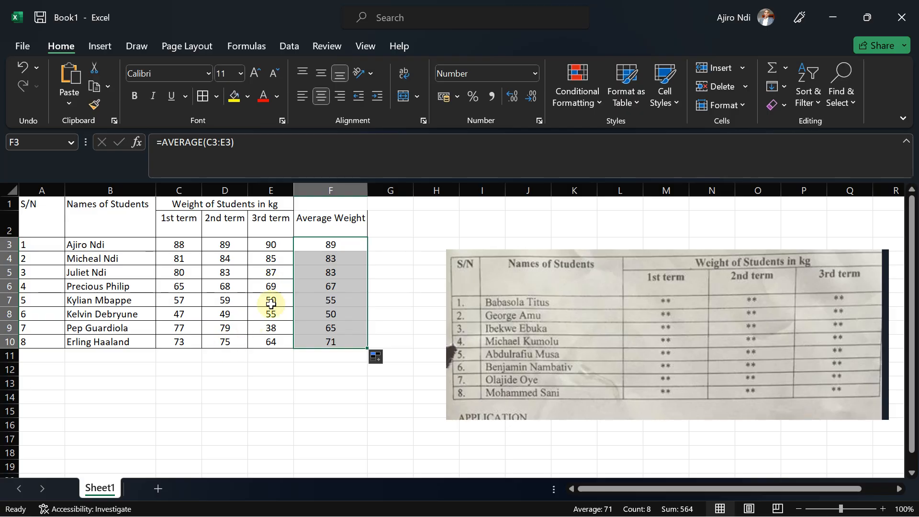
Check the exam instructions, then label cell B11 Total Weight below the last student row.
click(288, 286)
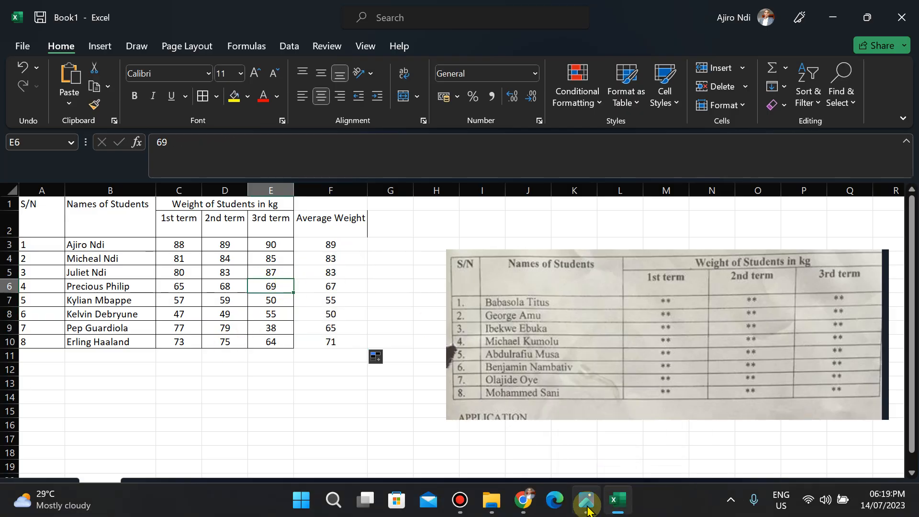
click(587, 508)
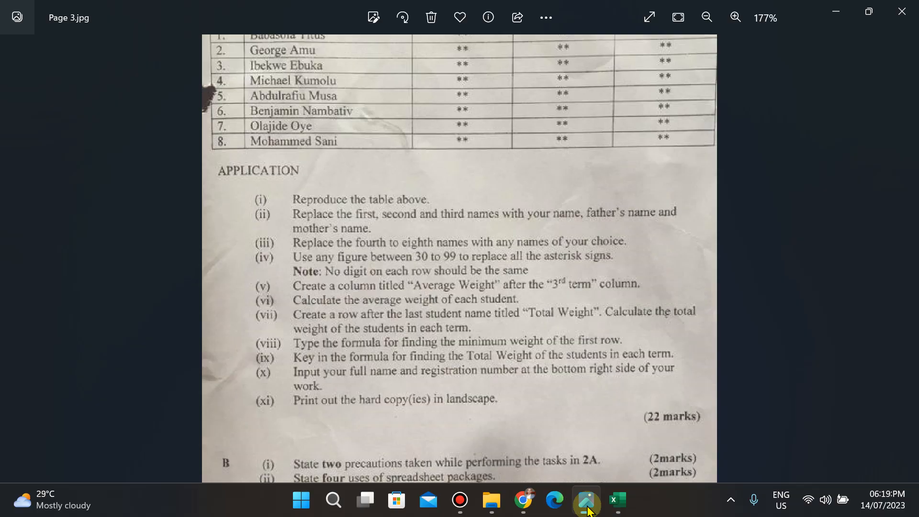
click(588, 511)
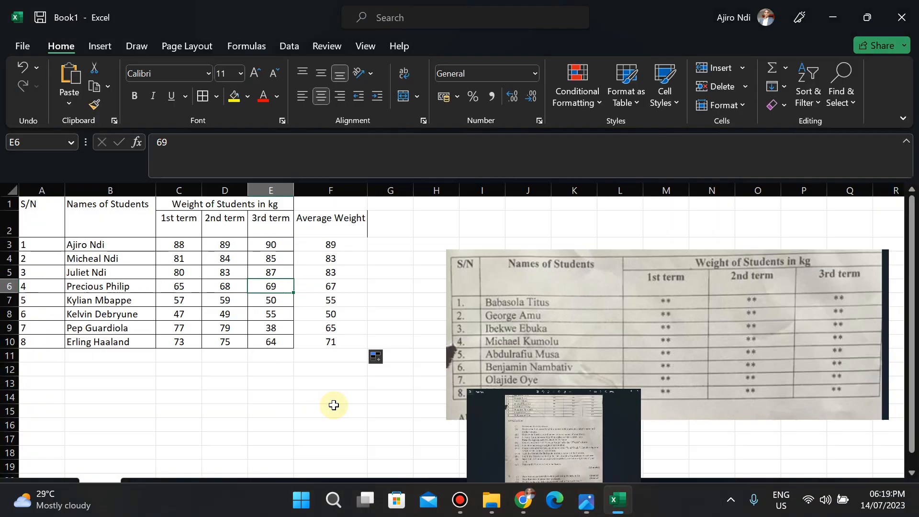
click(76, 359)
text(T)
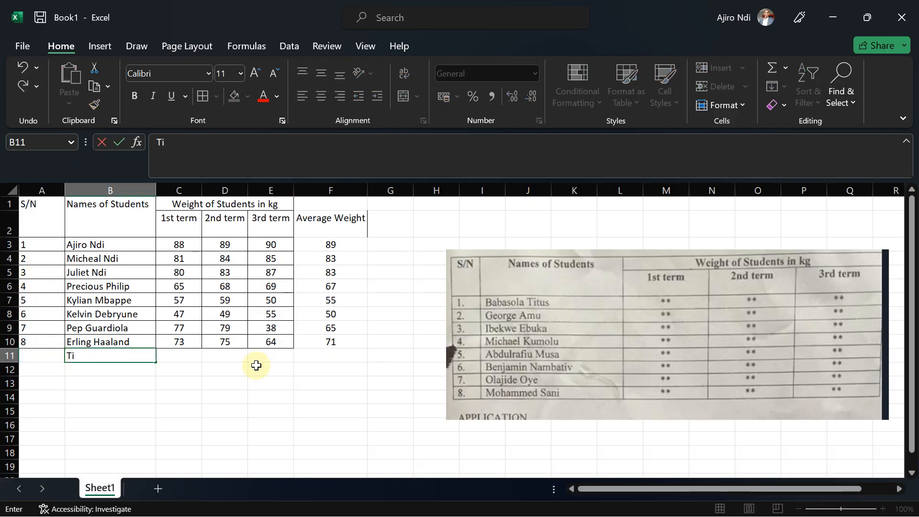
text(otal Weight)
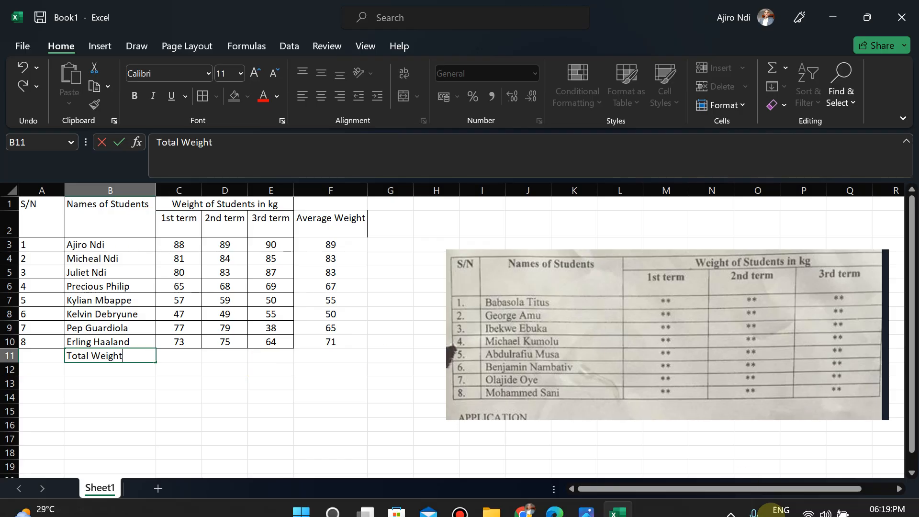
Enter =SUM(C3:C10) in C11 to total the students' 1st term weights.
click(592, 511)
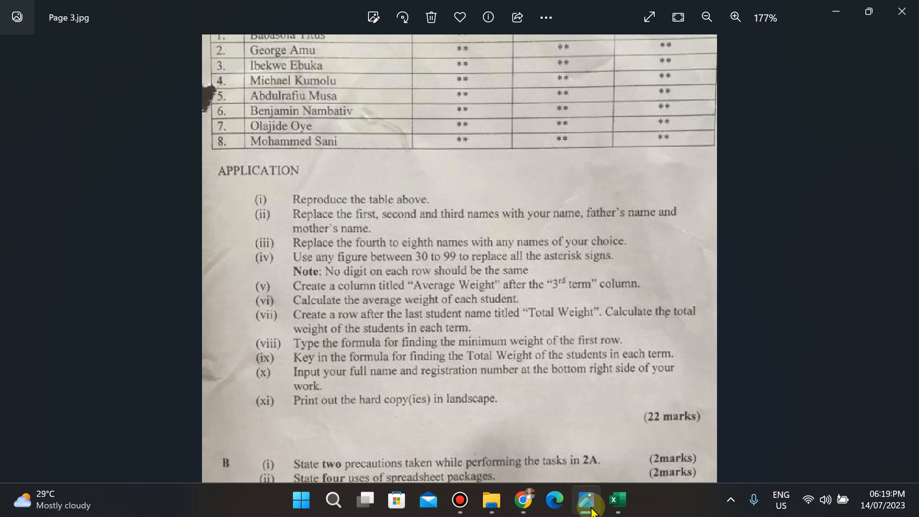
click(590, 506)
click(173, 354)
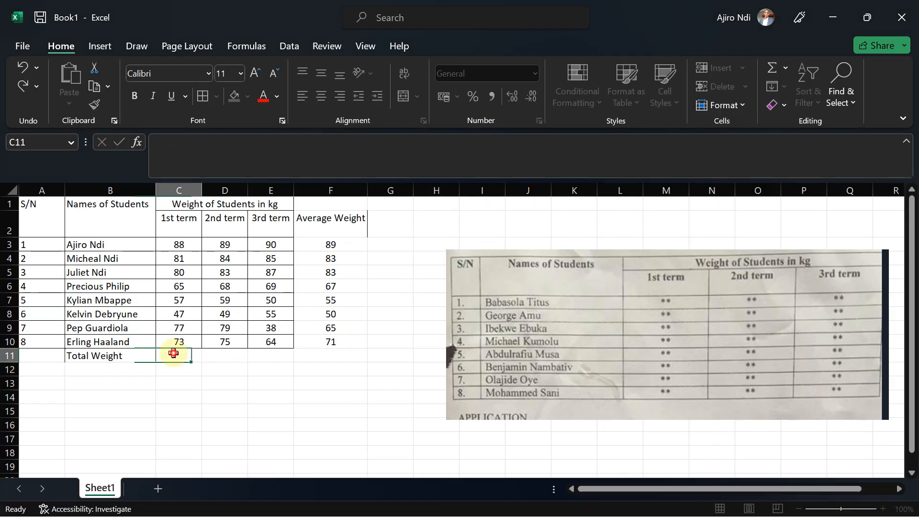
text(=sum)
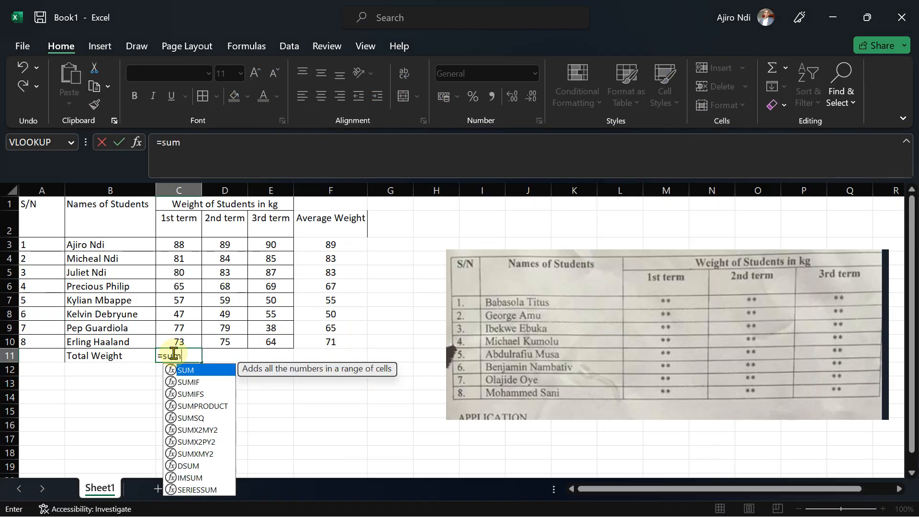
double_click(186, 370)
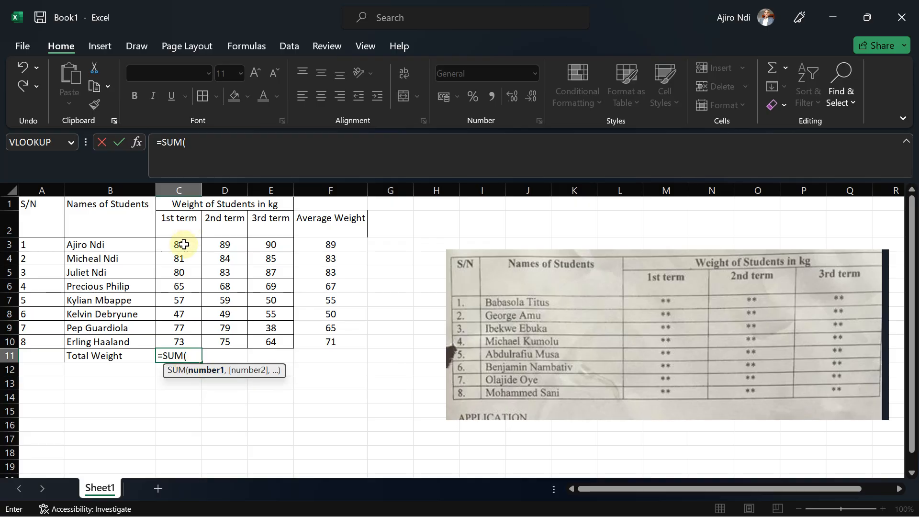
drag(184, 245, 181, 340)
text())
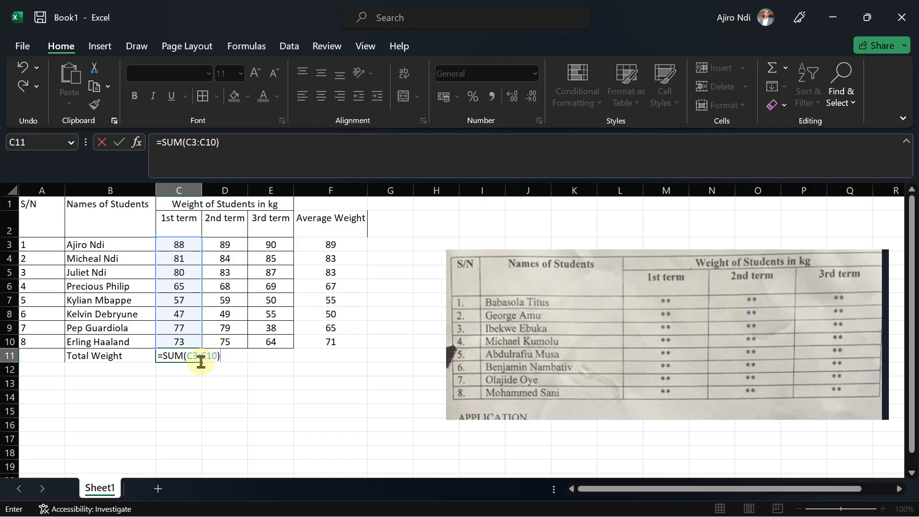
key(Return)
Center-align C11:E11 and fill the SUM formula across from C11 to E11.
click(186, 355)
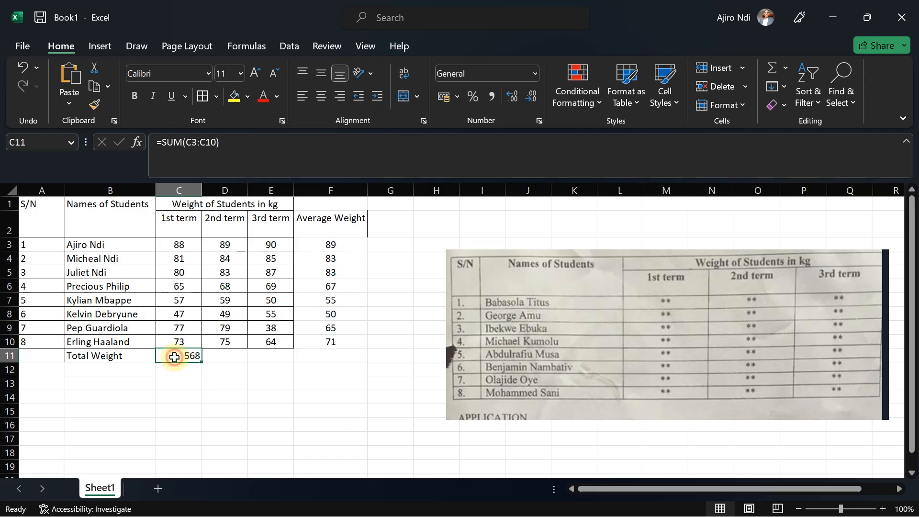
drag(210, 355, 268, 355)
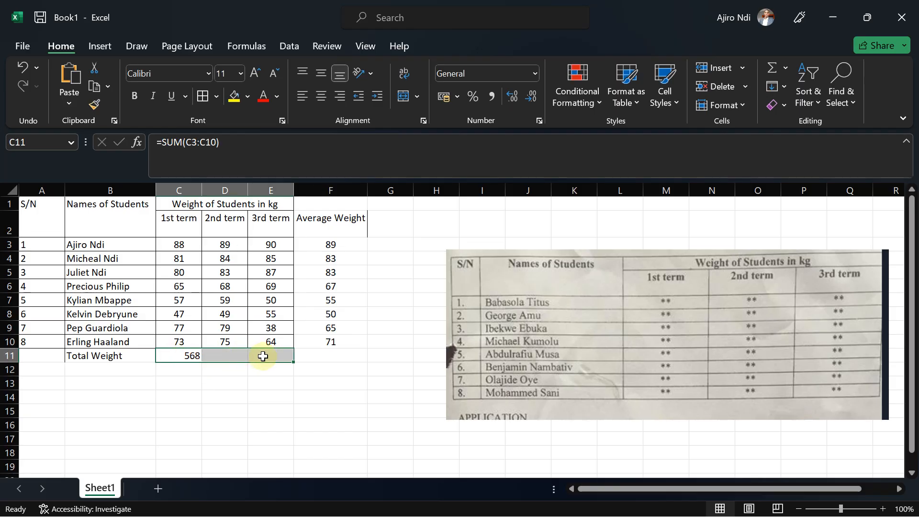
click(320, 101)
click(180, 355)
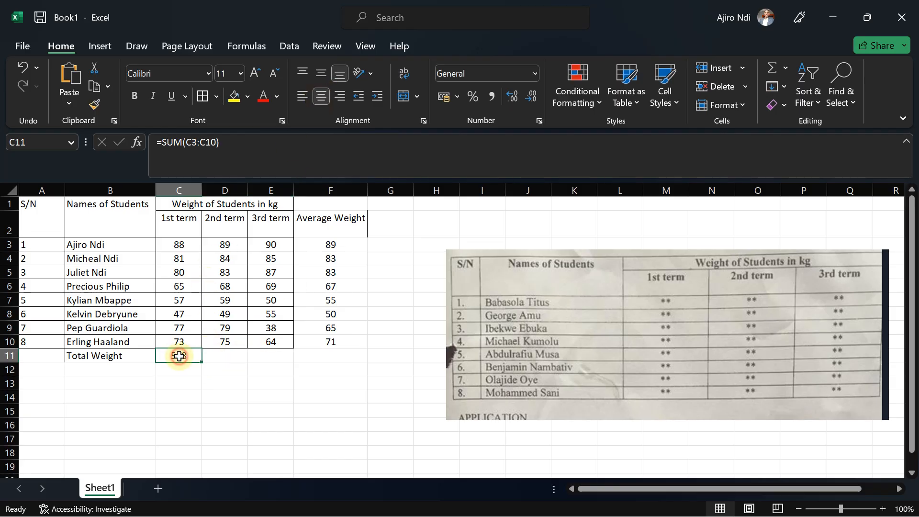
drag(200, 361, 274, 359)
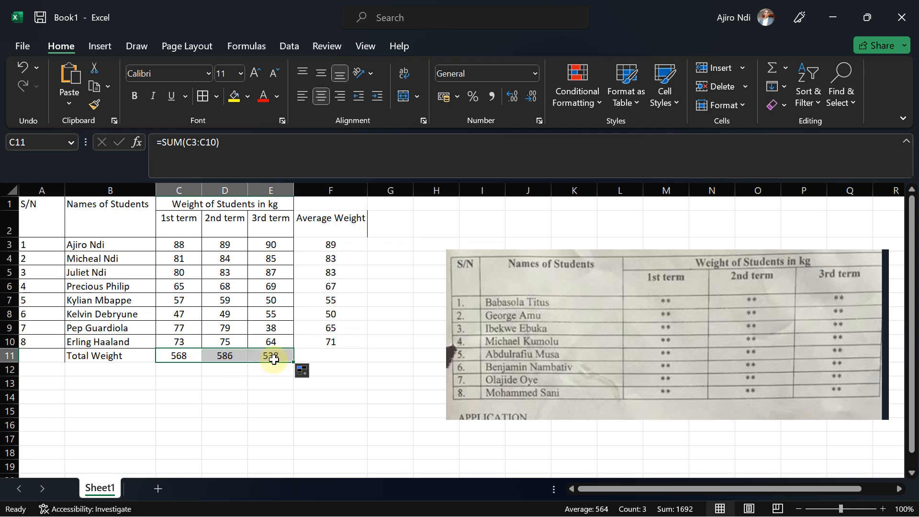
click(207, 370)
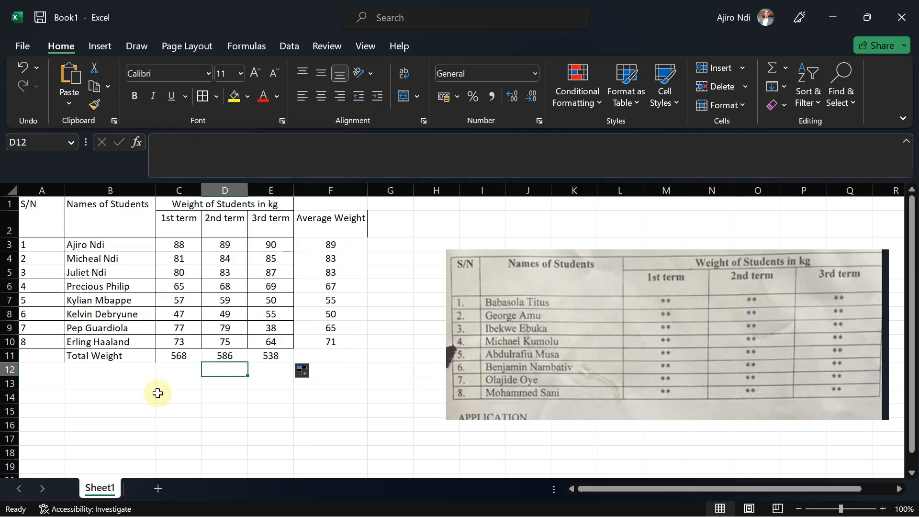
Switch back to the exam instructions image to review the remaining tasks.
click(190, 356)
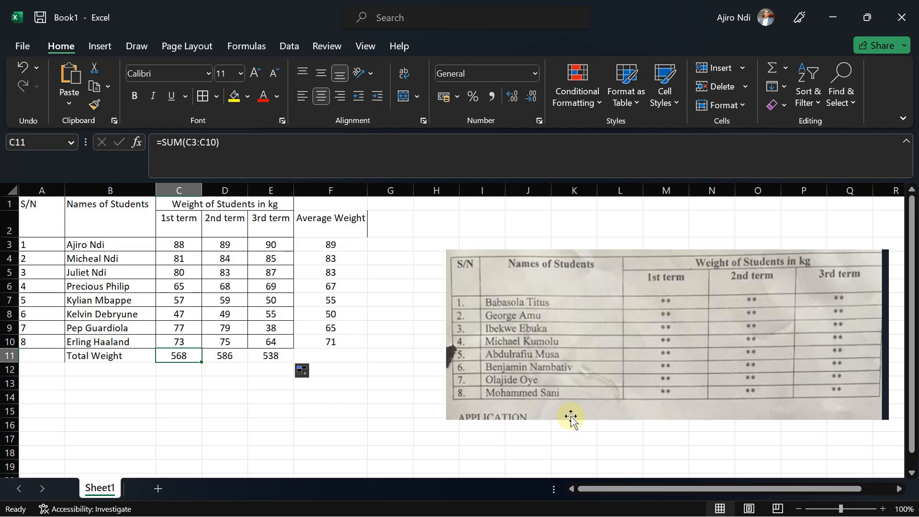
mouse_move(663, 498)
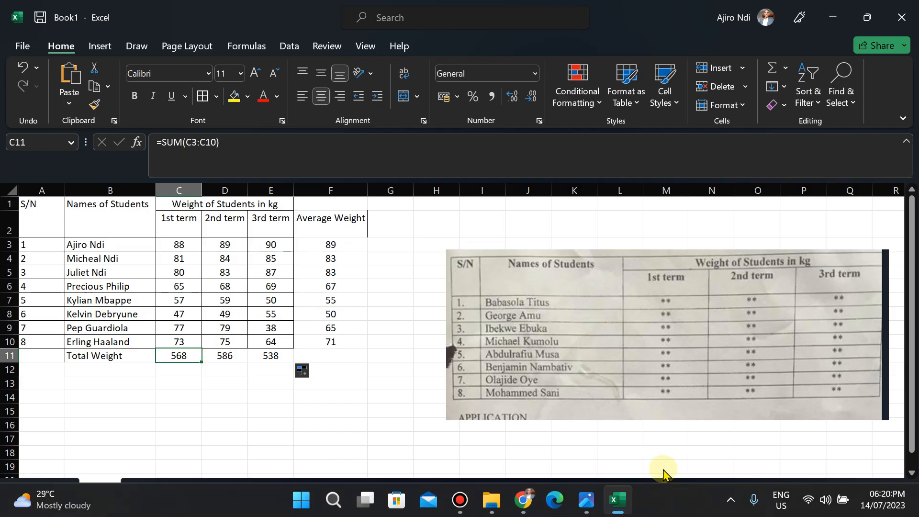
click(587, 503)
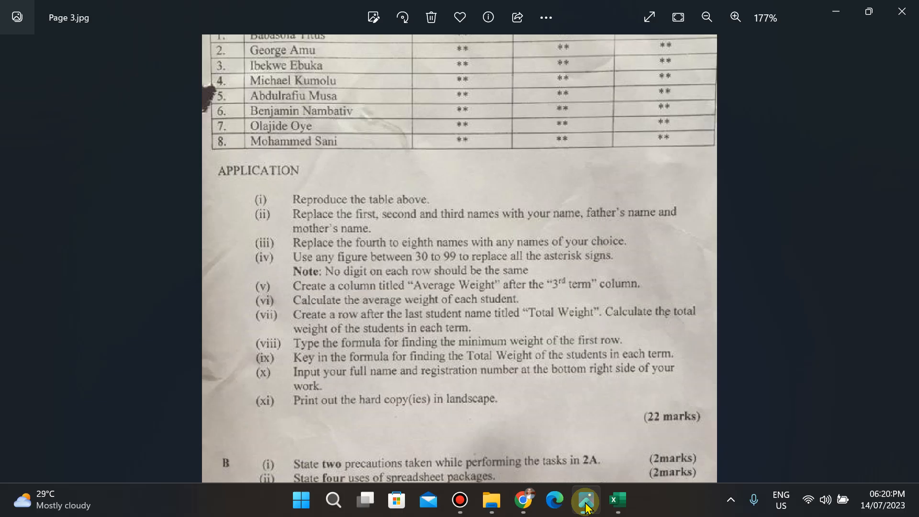
Return to the workbook and label cell B13 Formula for finding the minimum weight.
click(587, 508)
click(106, 414)
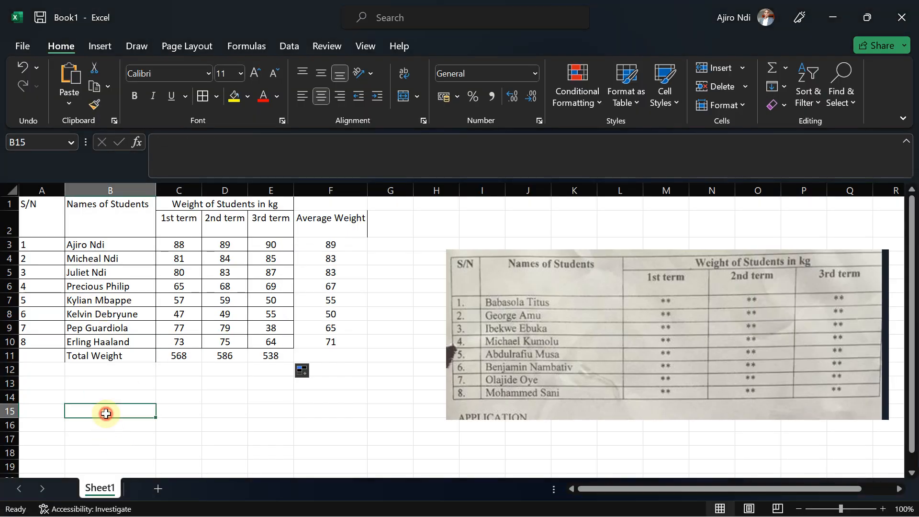
click(74, 380)
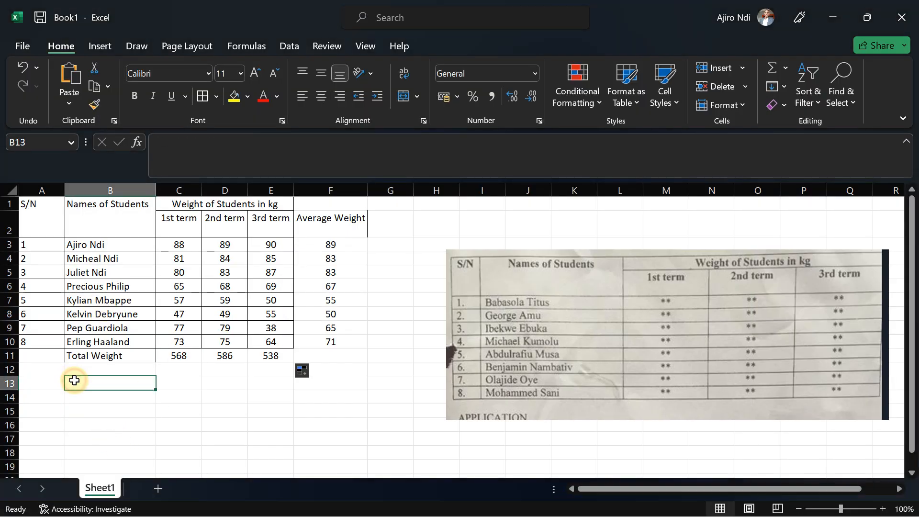
text(Formul)
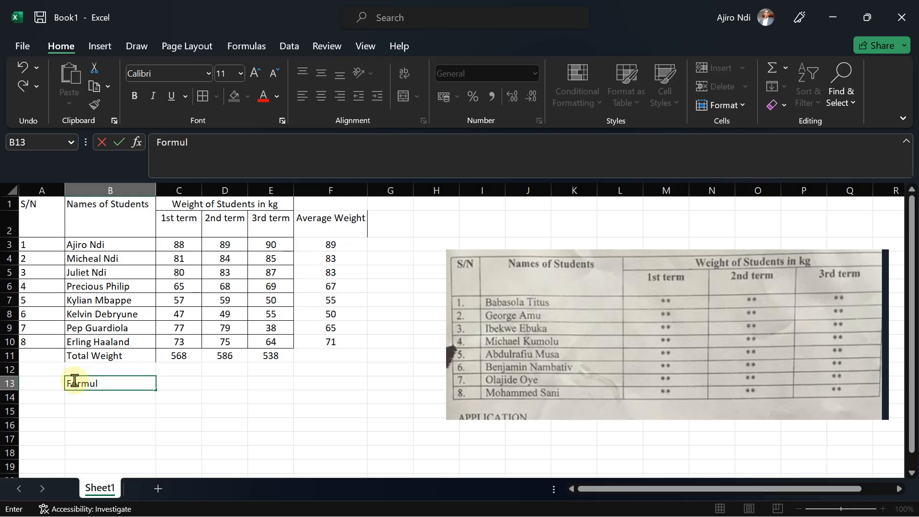
text(a for finding the min)
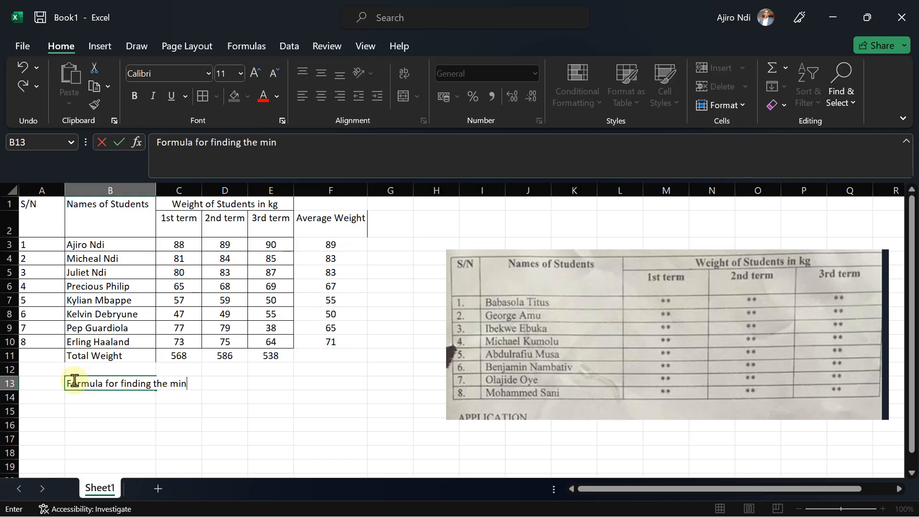
text(imuw)
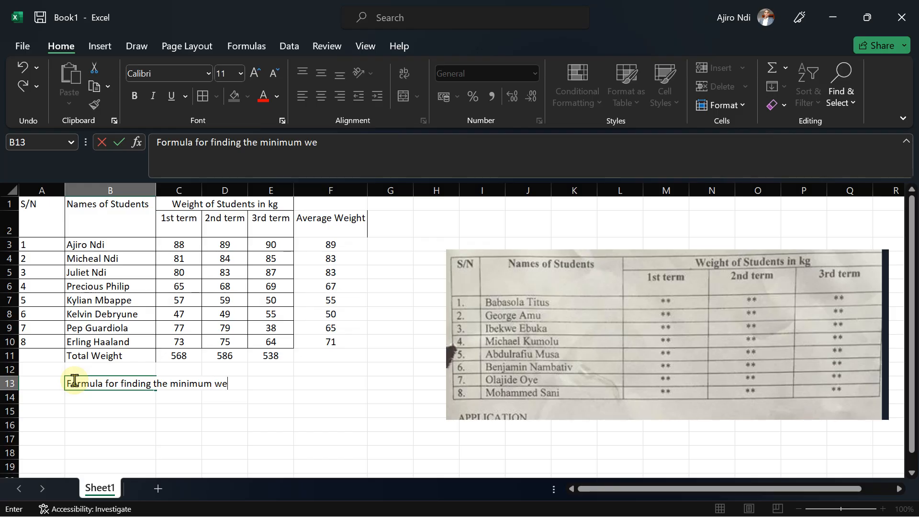
text(ght)
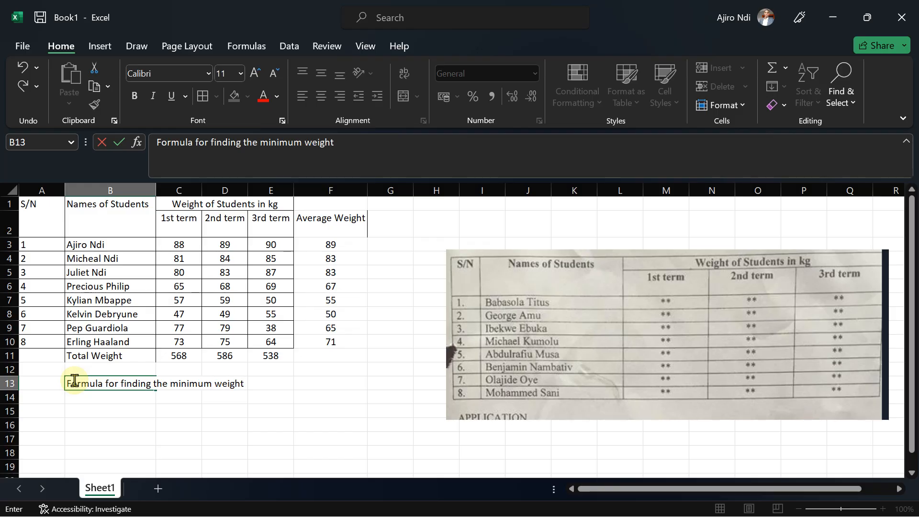
Wrap the text in cell B13 so the label fits on several lines.
click(86, 402)
click(114, 384)
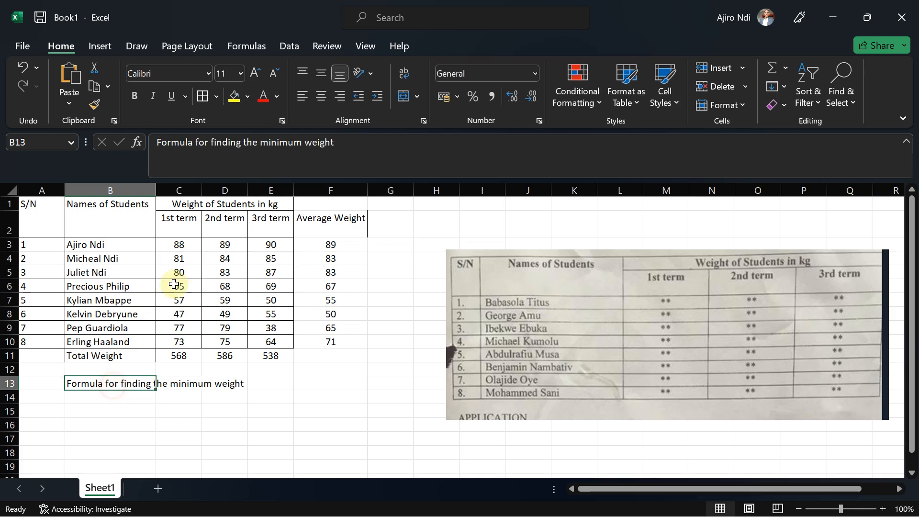
click(367, 75)
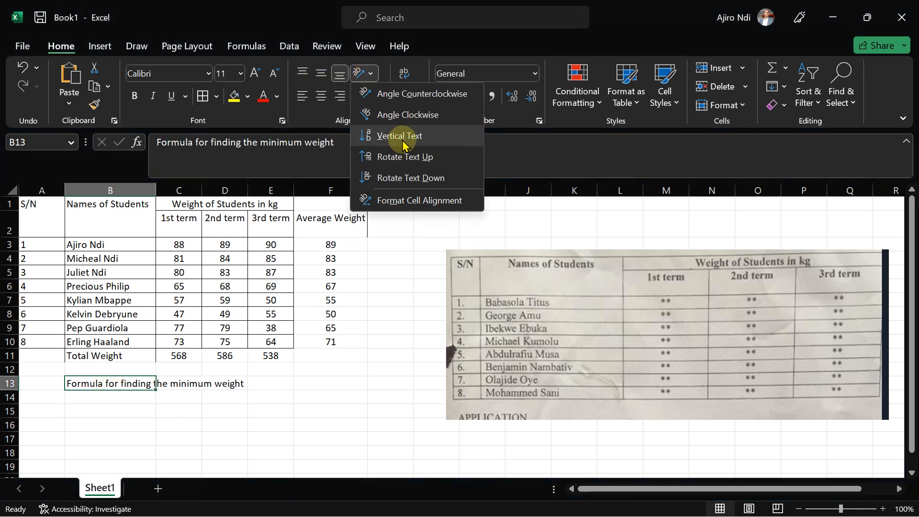
click(311, 112)
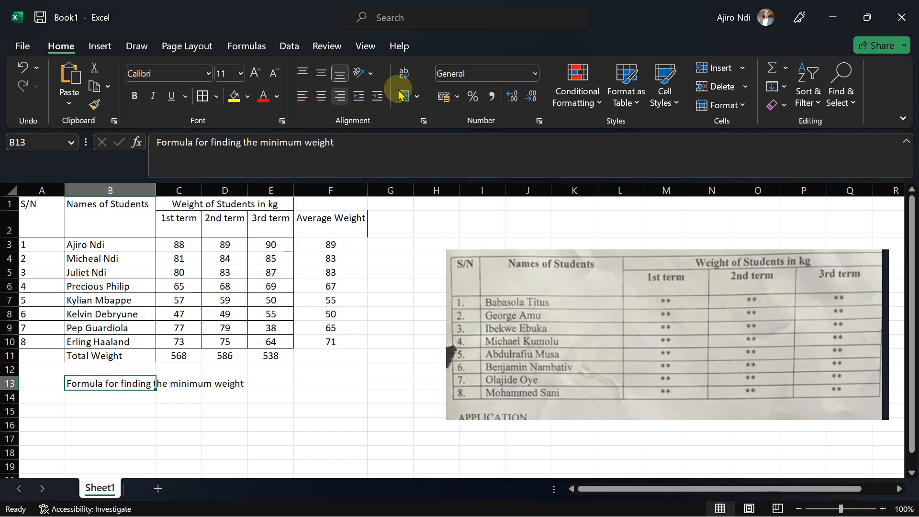
click(406, 78)
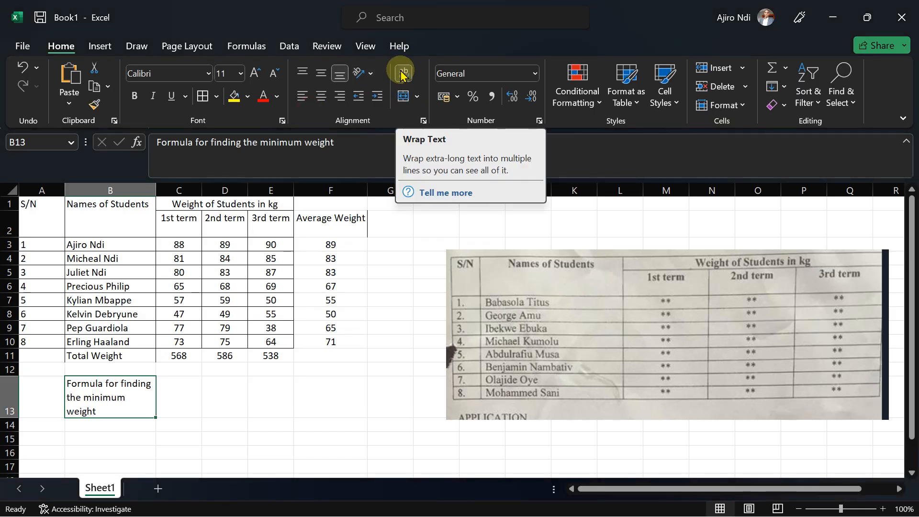
Enter =MIN(C3:E3) in C13 and prefix it with an apostrophe so the formula shows as text.
click(174, 398)
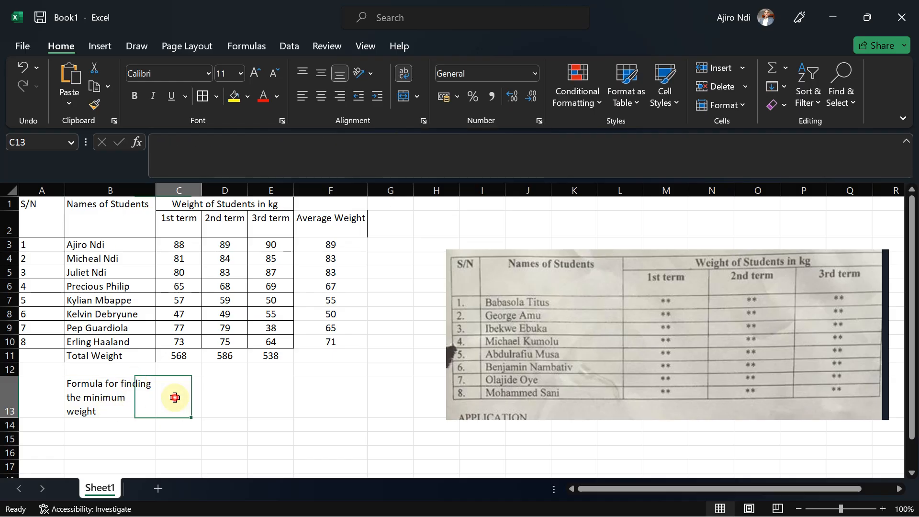
text(=min)
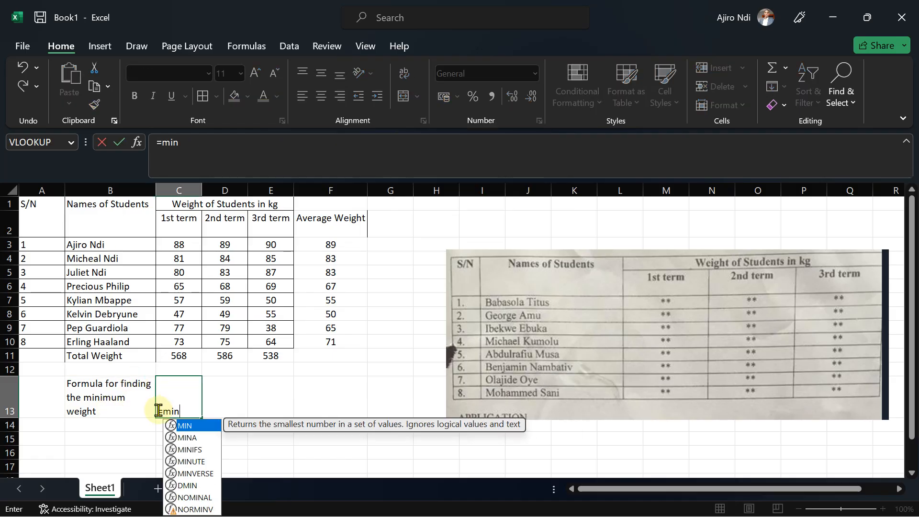
double_click(199, 427)
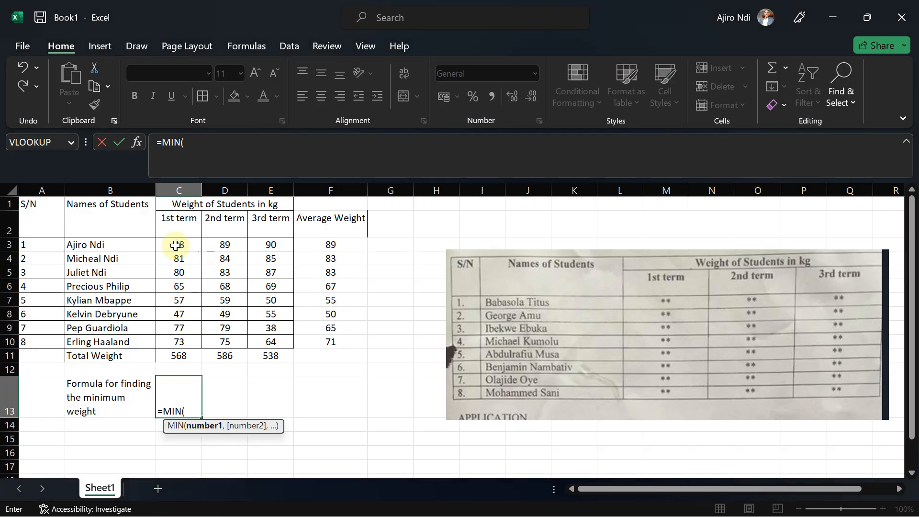
drag(178, 243, 267, 244)
text())
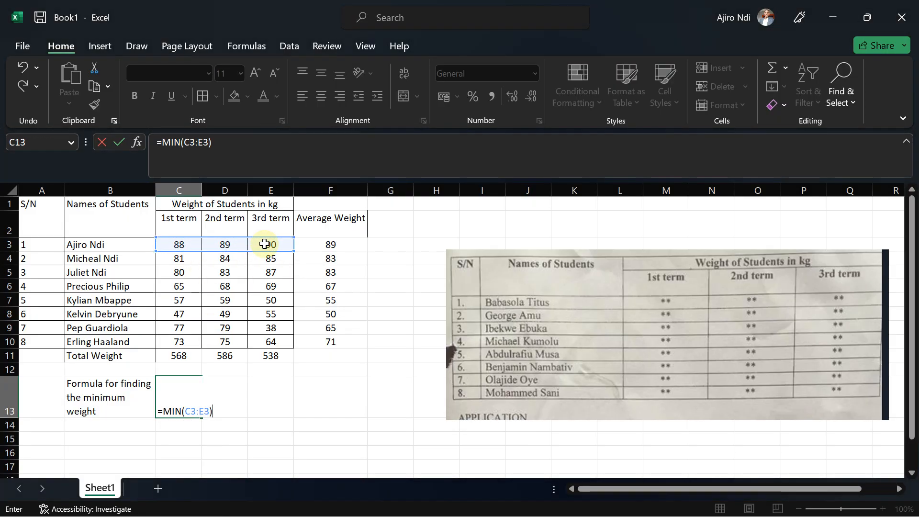
click(158, 410)
text(')
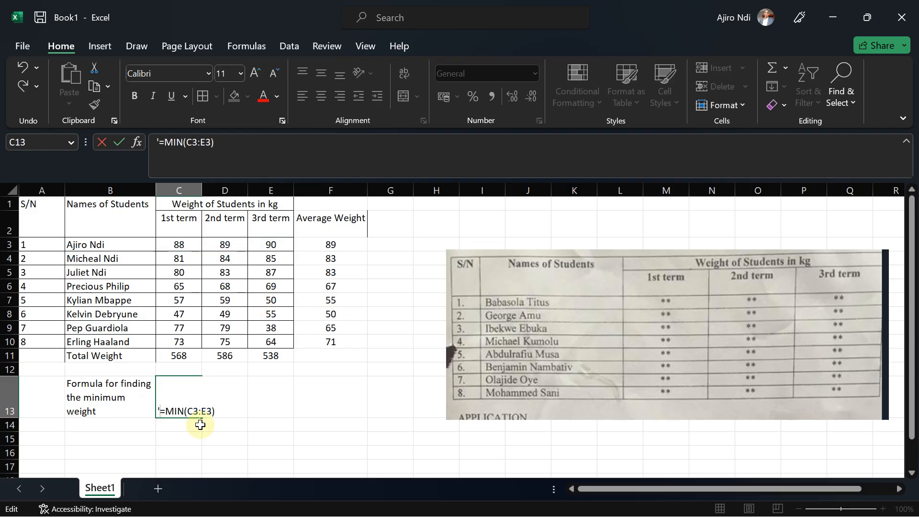
key(Return)
Widen the term weight columns C to E.
click(180, 395)
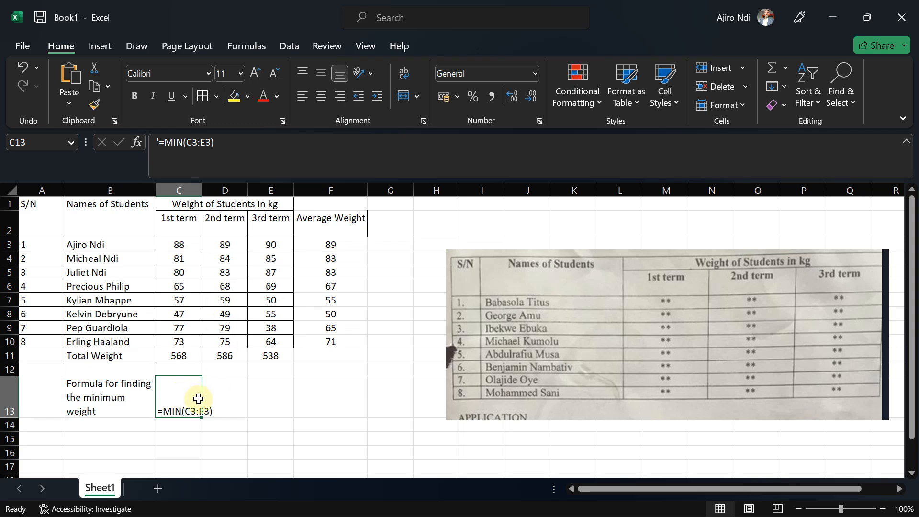
drag(204, 190, 333, 192)
click(241, 369)
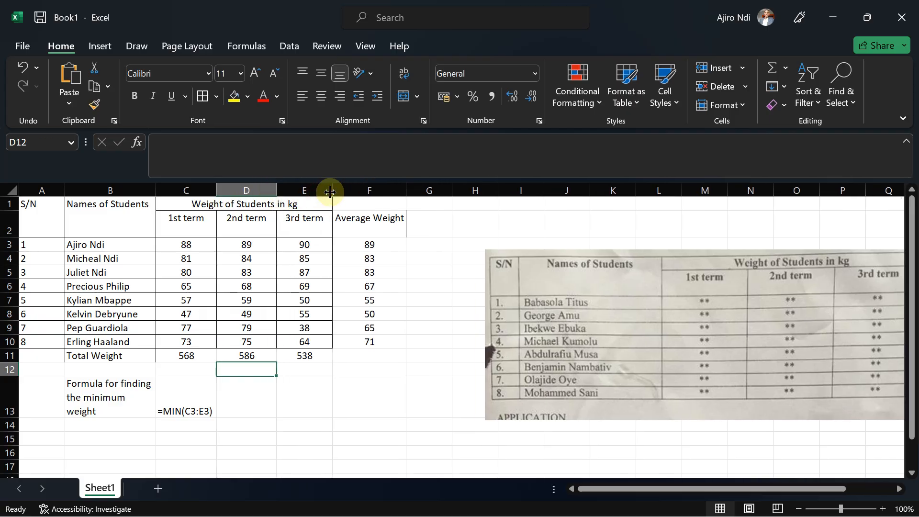
Copy the 3rd term column's formatting onto the Average Weight column F2:F10 with Format Painter.
click(307, 226)
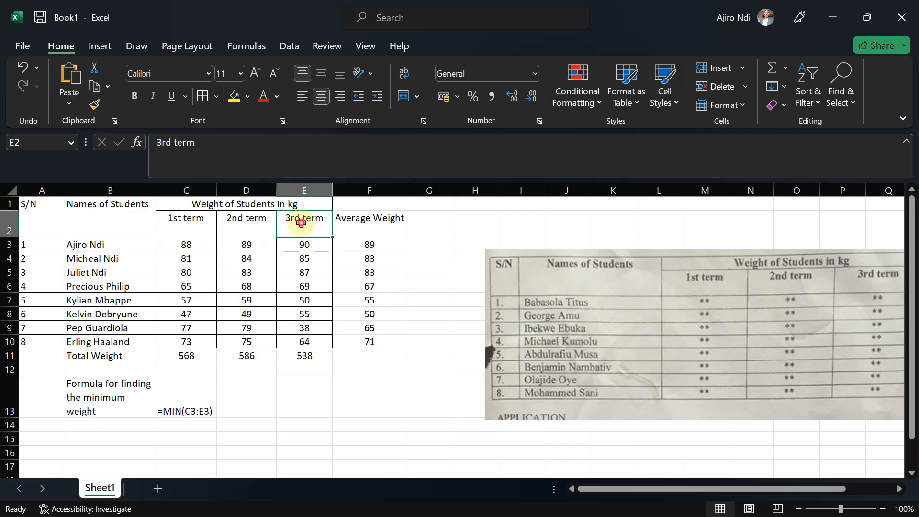
click(99, 103)
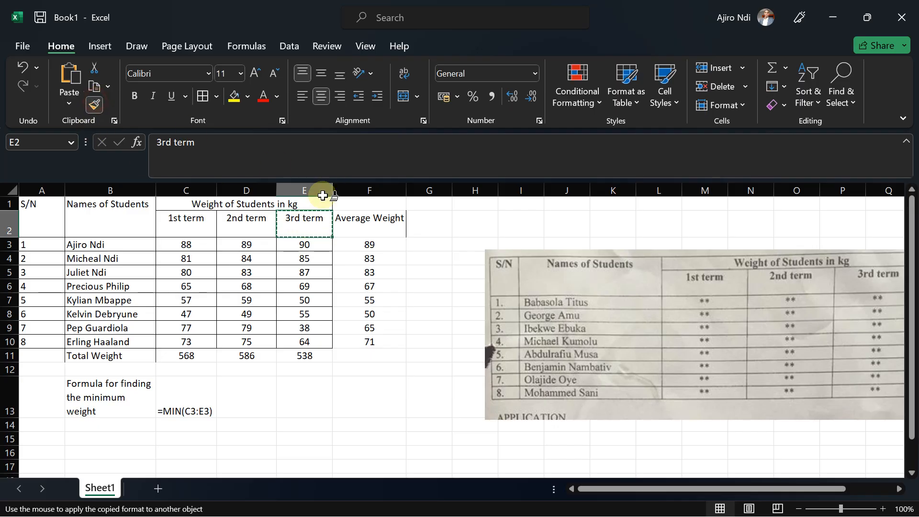
drag(364, 224, 358, 343)
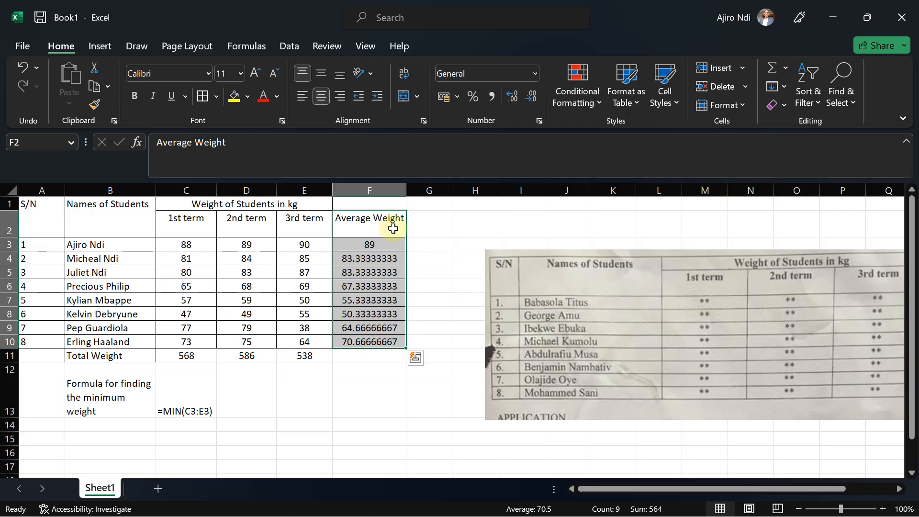
Decrease the decimal places of the averages in F3:F10 to whole numbers.
click(530, 102)
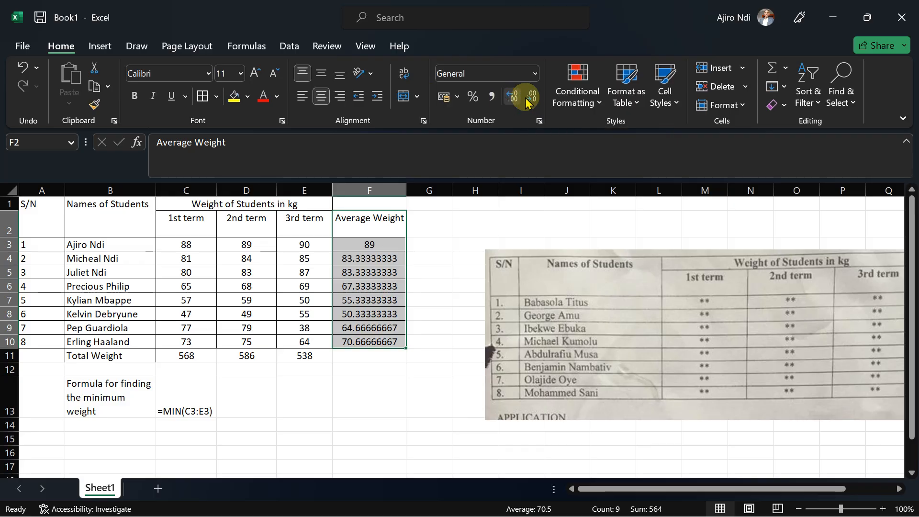
click(369, 268)
scroll(373, 245, down, 1)
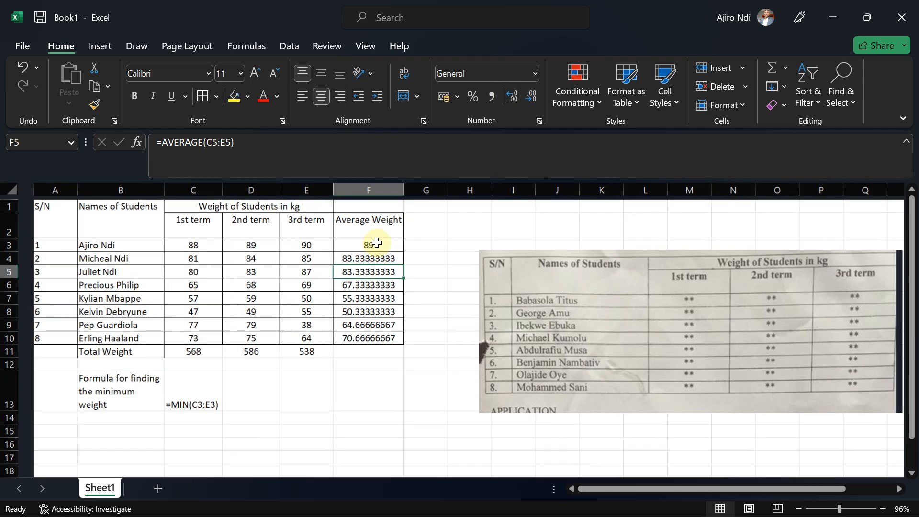
drag(373, 245, 369, 347)
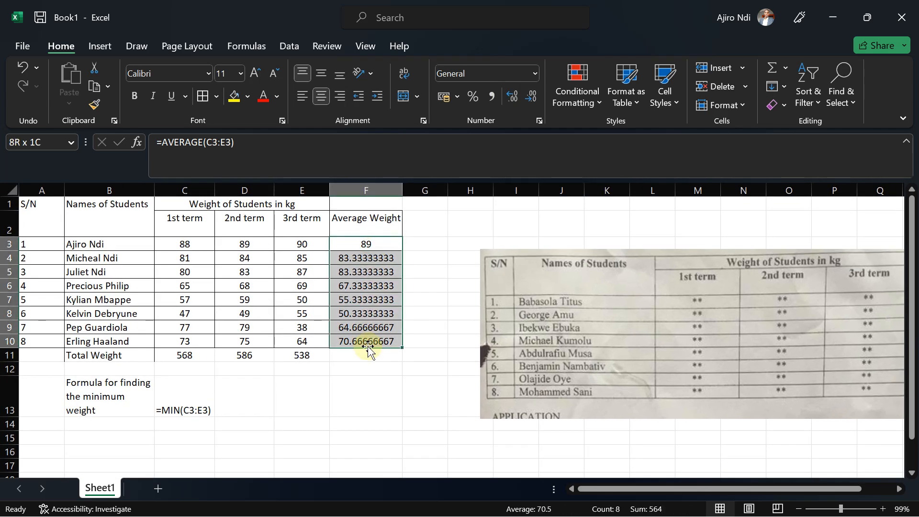
click(533, 98)
click(533, 98)
click(533, 99)
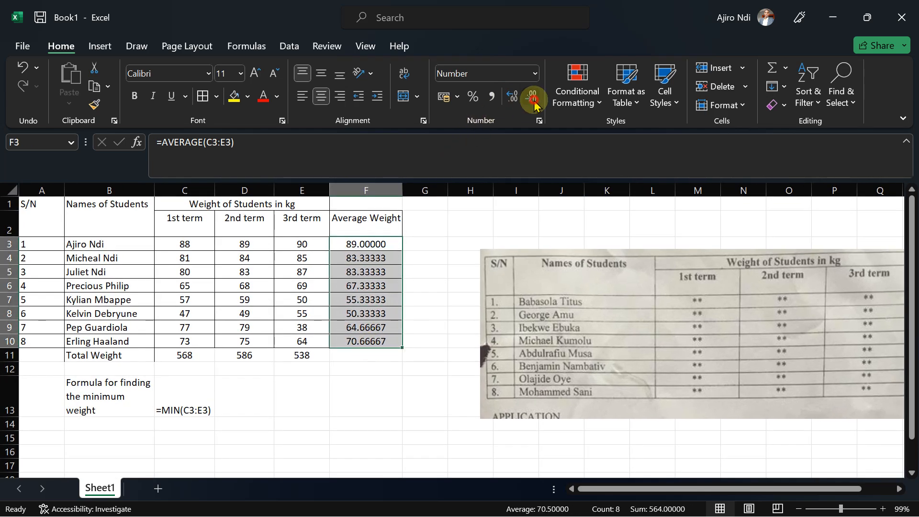
click(533, 98)
click(533, 98)
click(533, 98)
click(533, 98)
click(533, 99)
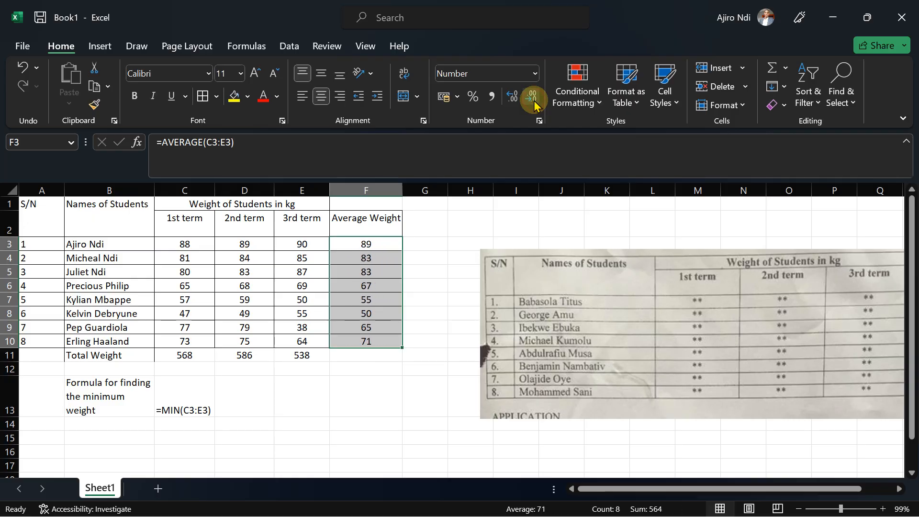
Apply borders to the Total Weight row B11:F11.
click(264, 375)
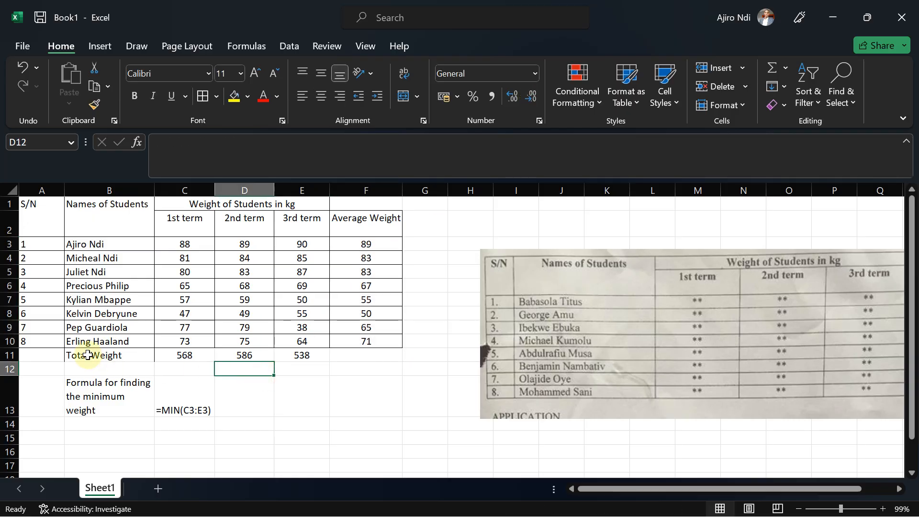
drag(86, 355, 354, 359)
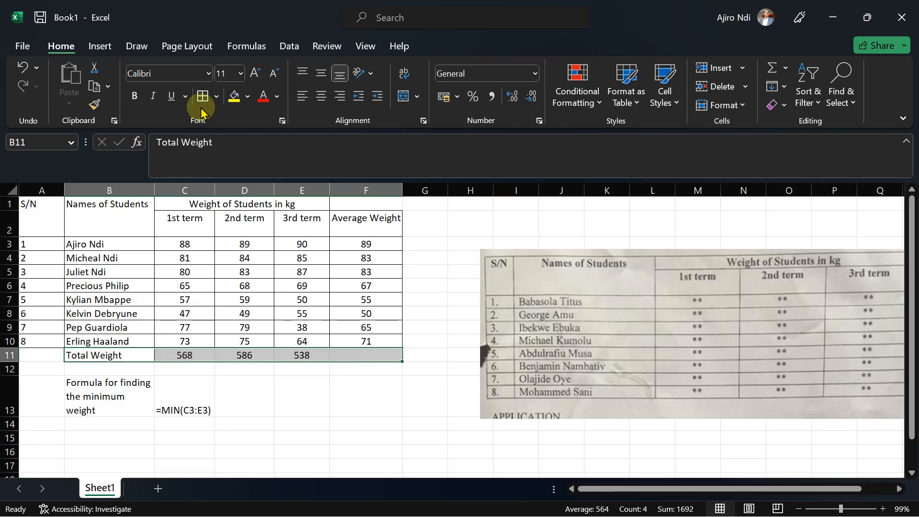
click(202, 98)
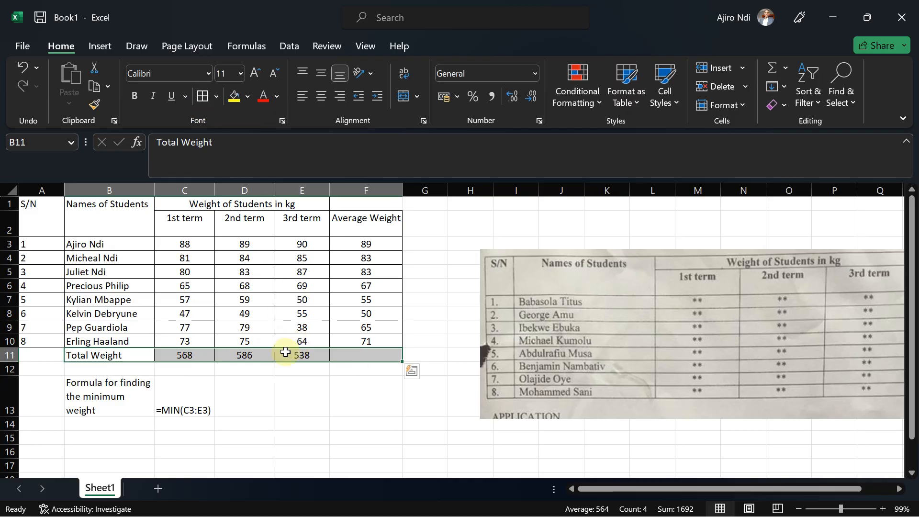
click(212, 368)
Make the Total Weight row B11:E11 bold.
drag(85, 355, 298, 356)
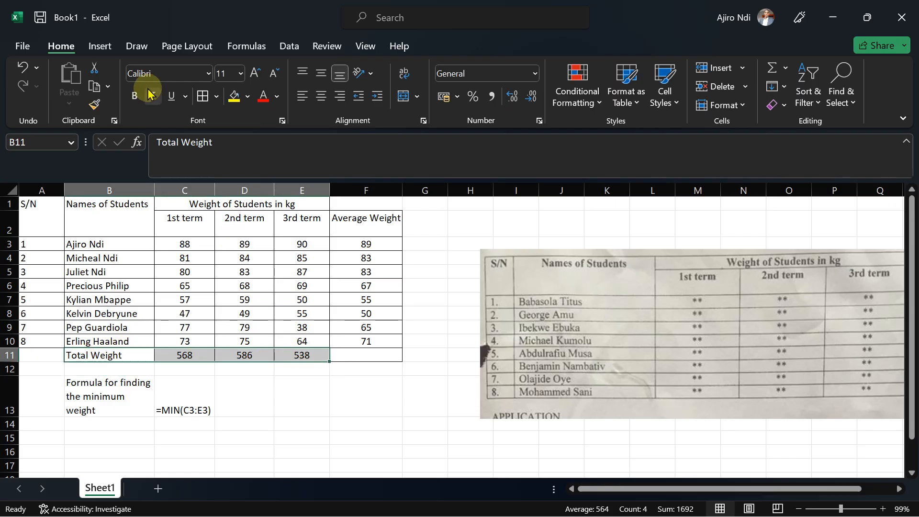
click(133, 99)
click(303, 395)
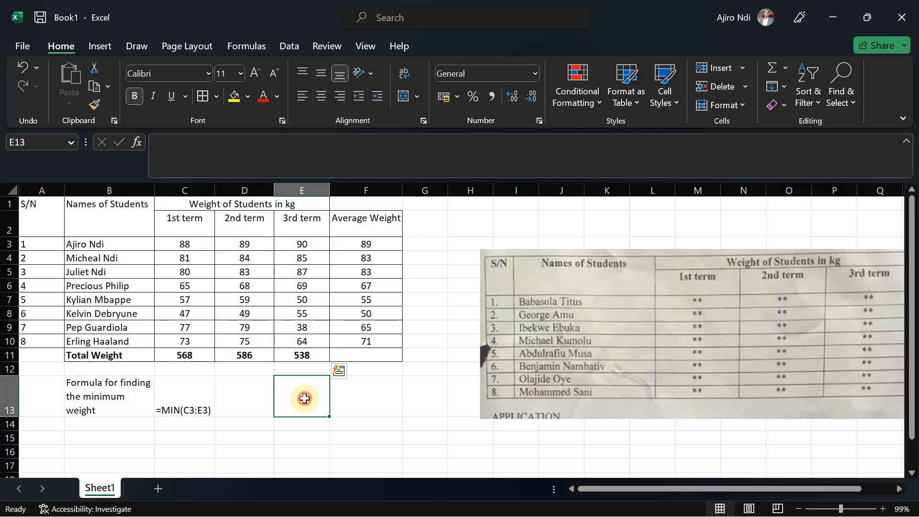
Center the minimum weight formula text in C13 vertically.
click(198, 393)
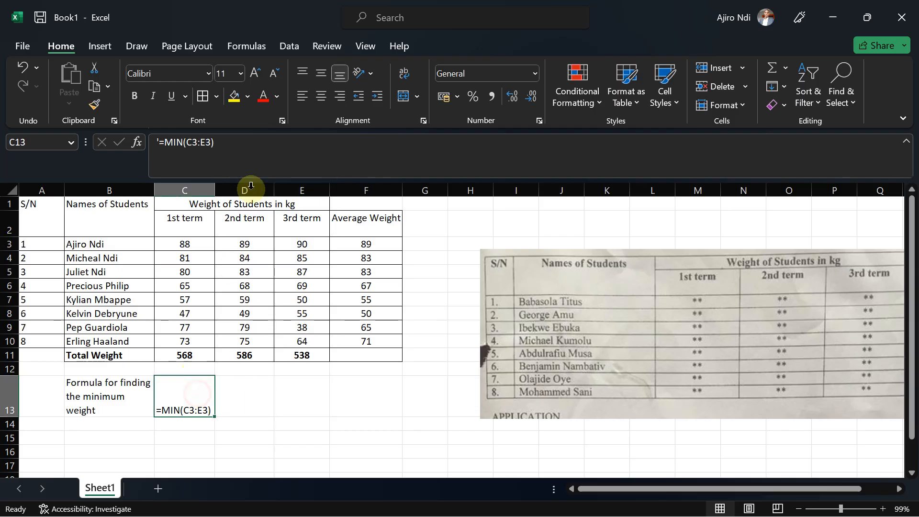
click(318, 77)
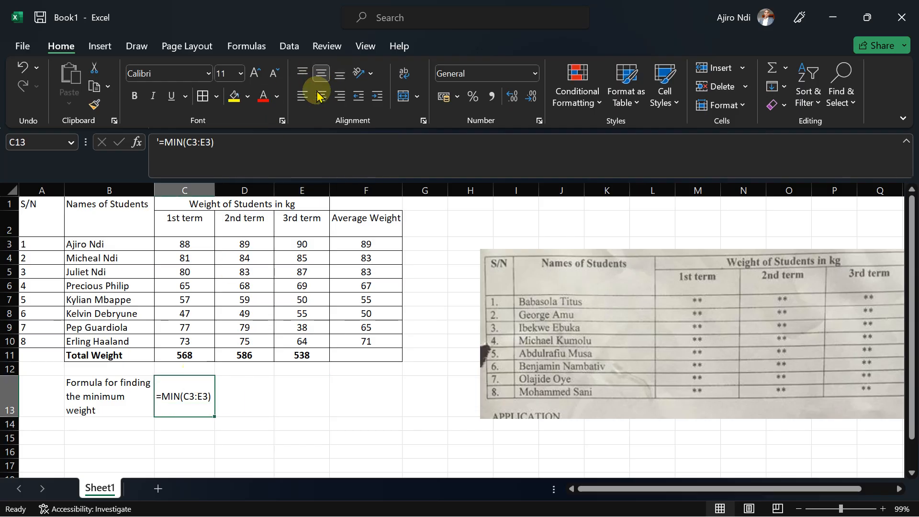
click(261, 425)
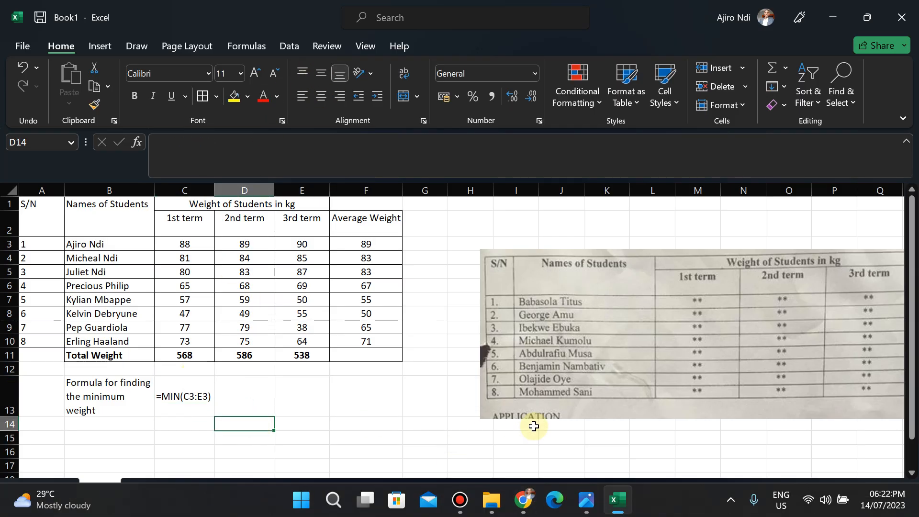
Review the exam instructions image and return to the workbook.
click(583, 501)
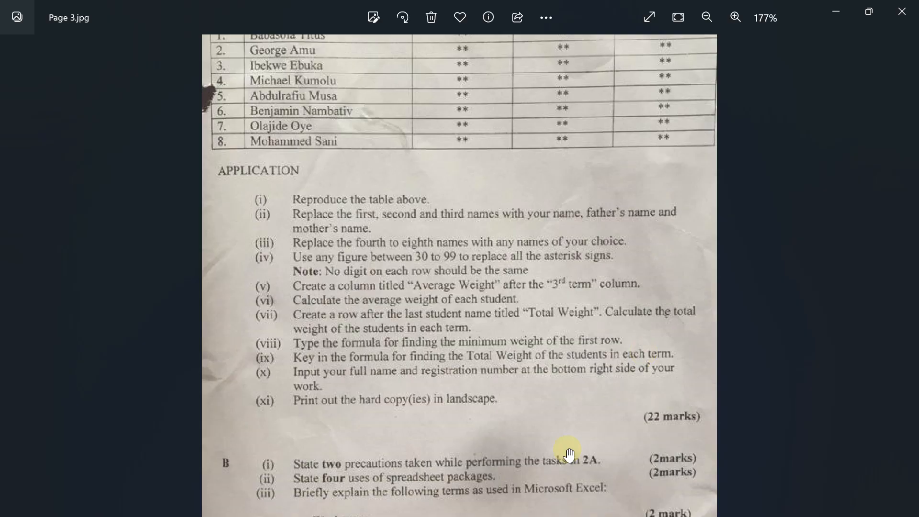
mouse_move(471, 513)
click(617, 502)
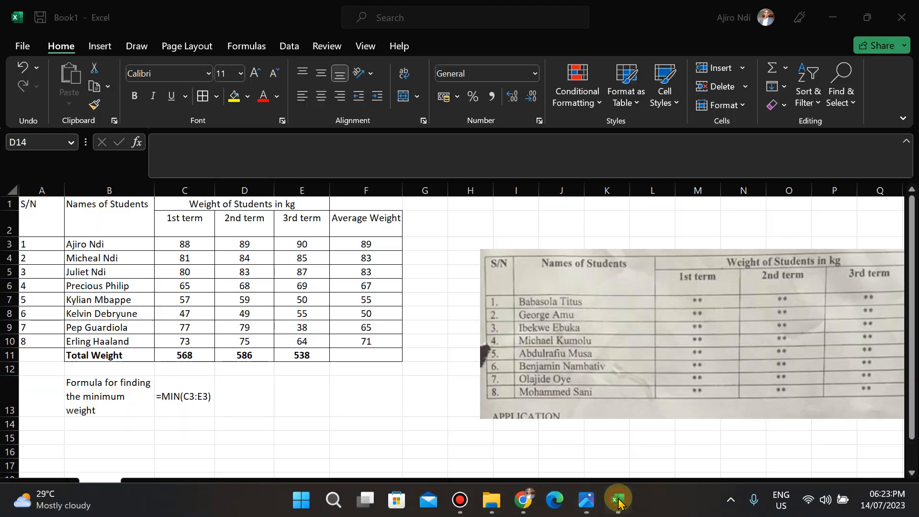
Enter the label "Formula for finding the total weight for each term" in B14 and wrap its text.
click(82, 428)
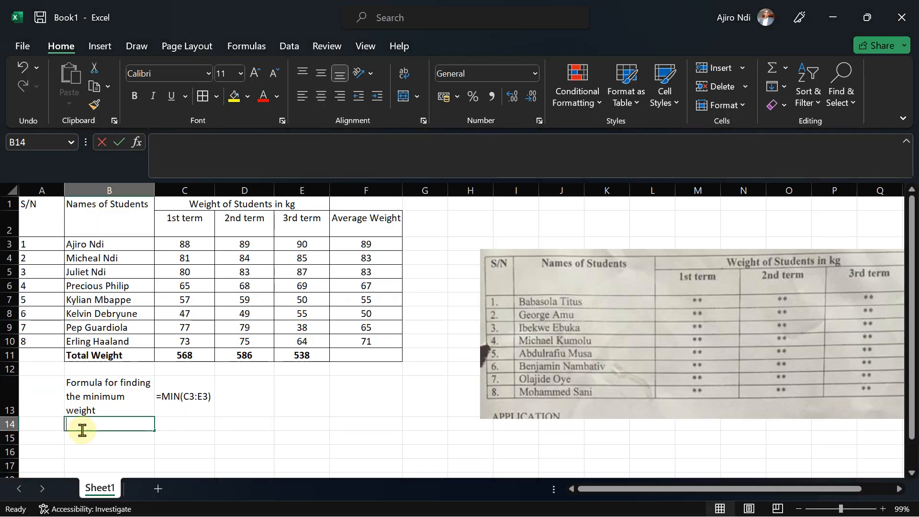
text(Formula for )
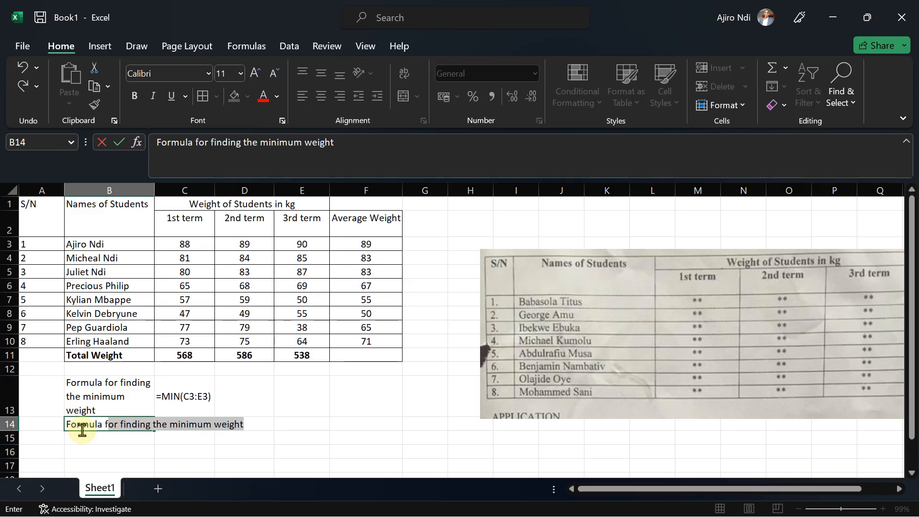
text(fini)
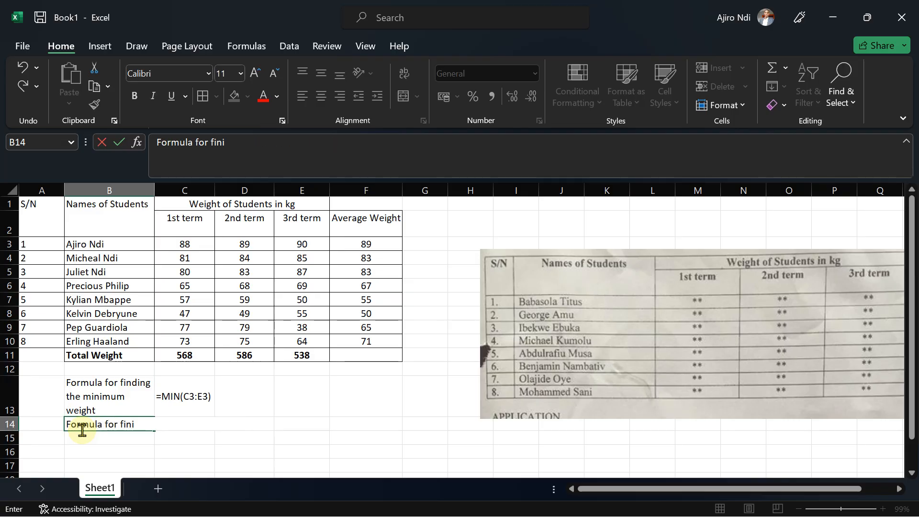
text(ding the t)
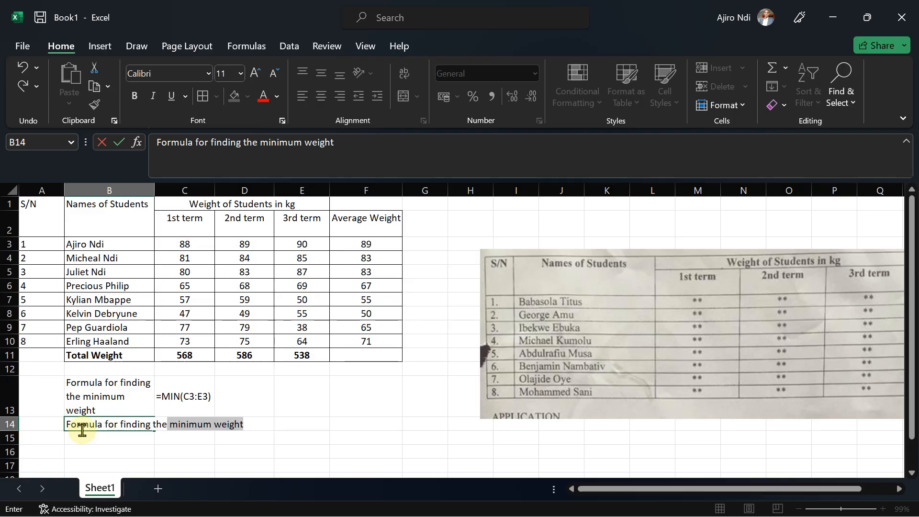
text(weight for each term)
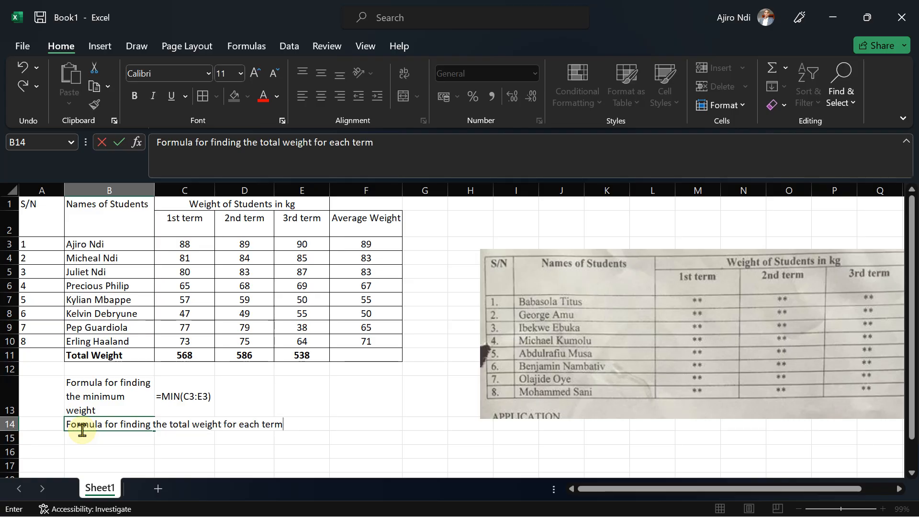
click(256, 404)
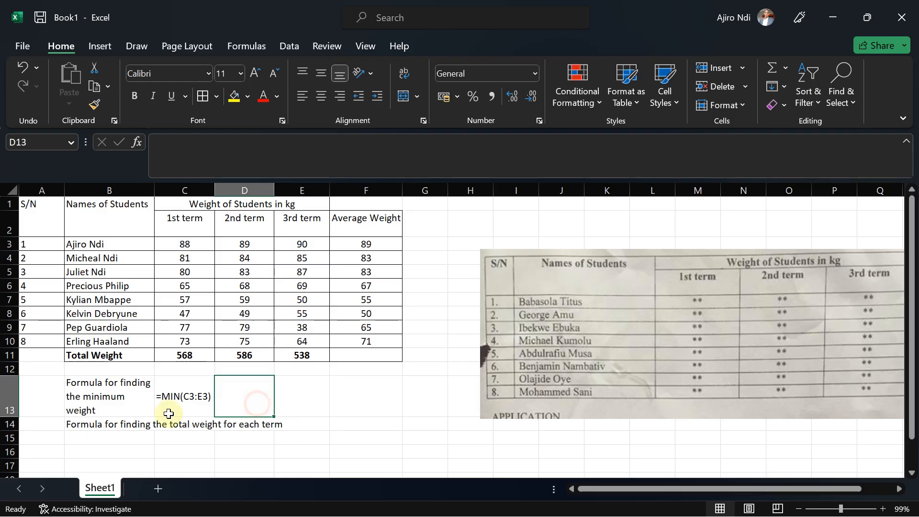
click(118, 426)
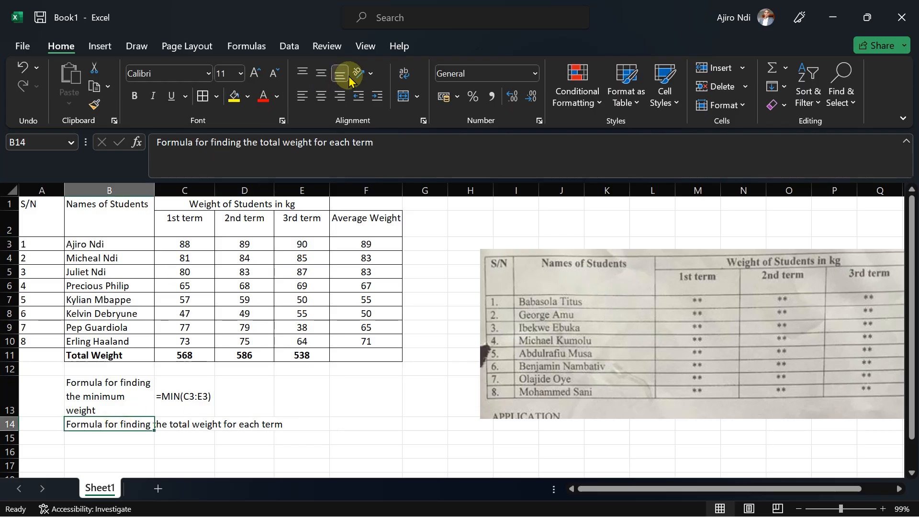
click(403, 75)
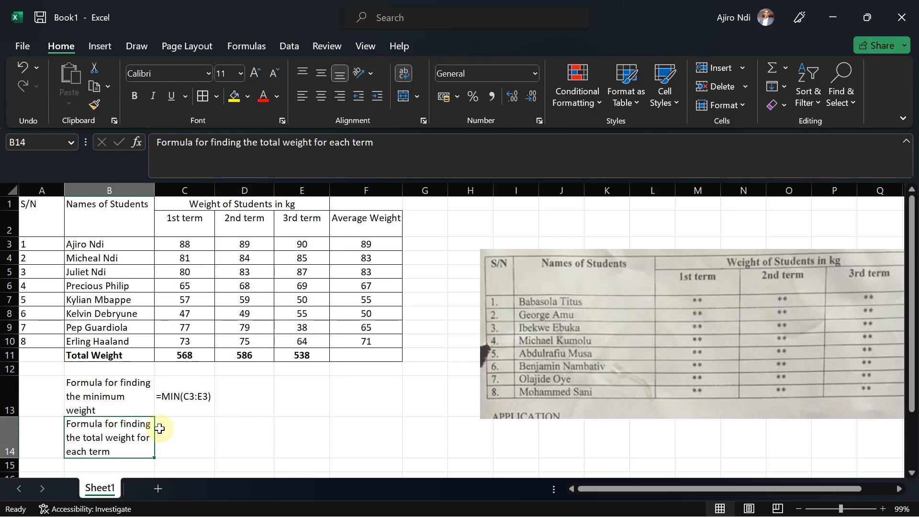
Enter the formula =SUM(C3:C10) in C14 as displayed text with a leading apostrophe.
click(181, 449)
text(=)
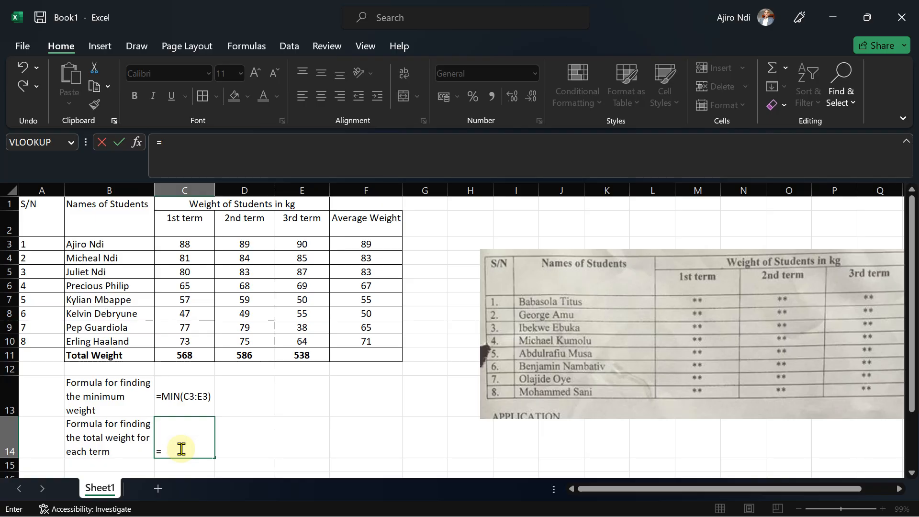
text(sum)
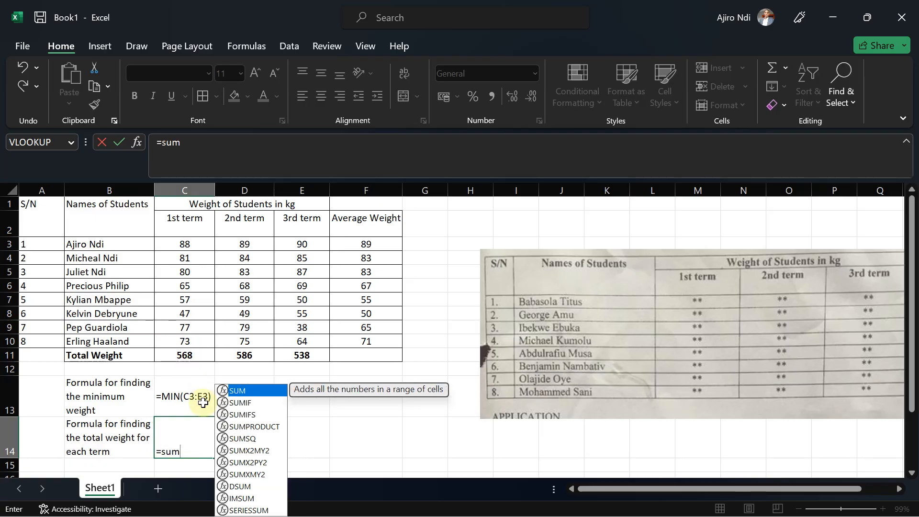
double_click(236, 392)
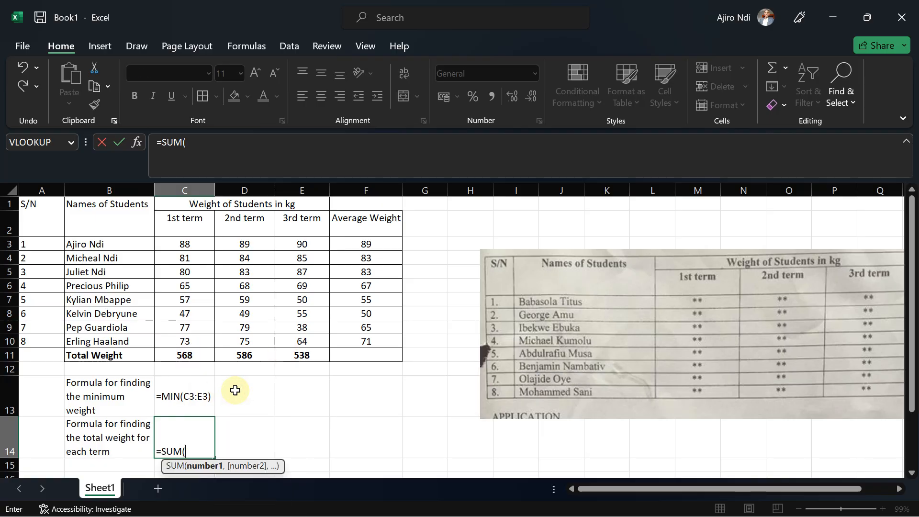
drag(182, 242, 182, 342)
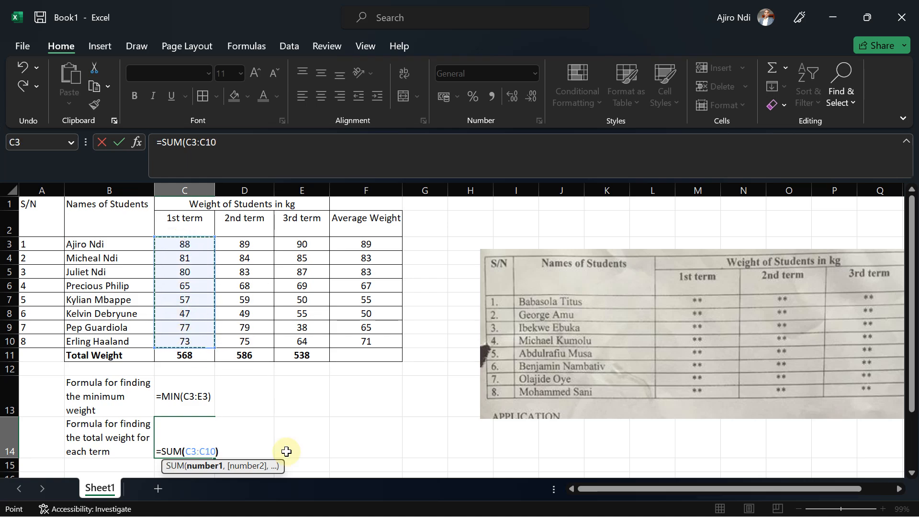
text())
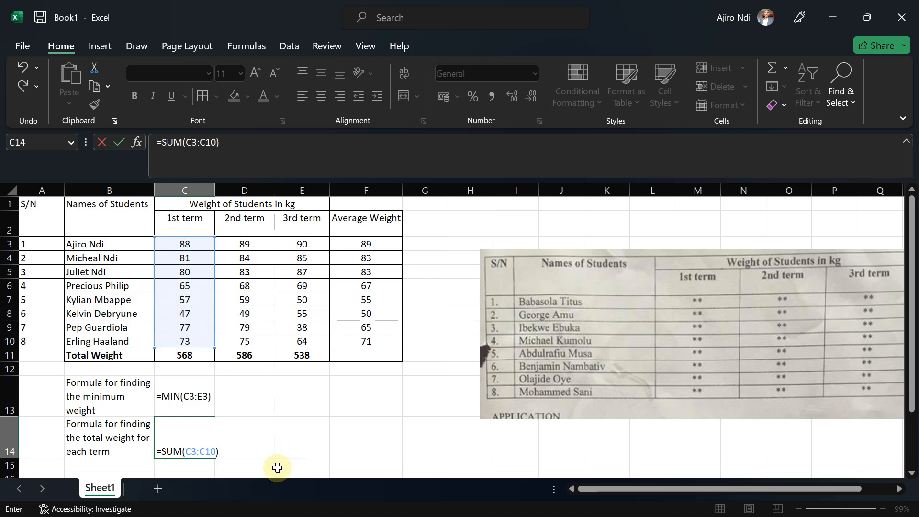
click(158, 452)
text(')
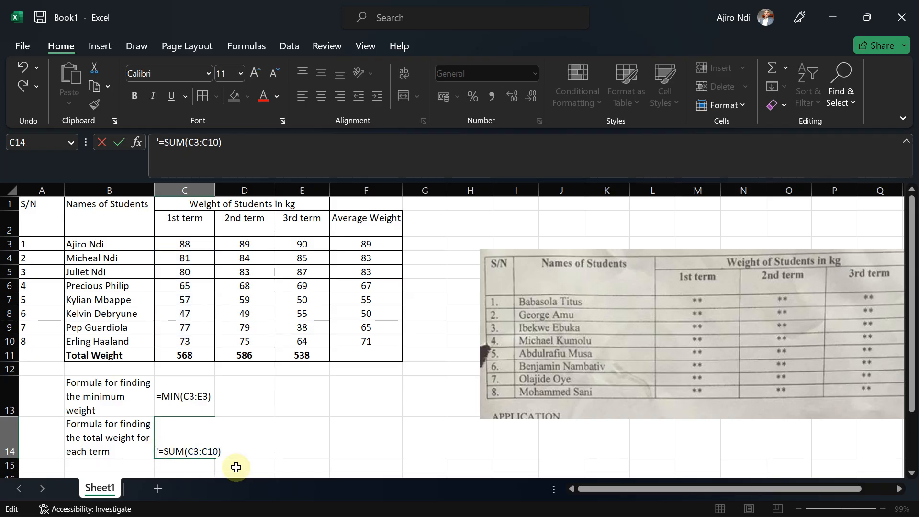
key(Return)
Center C14 horizontally and vertically, then autofit column C's width.
click(174, 432)
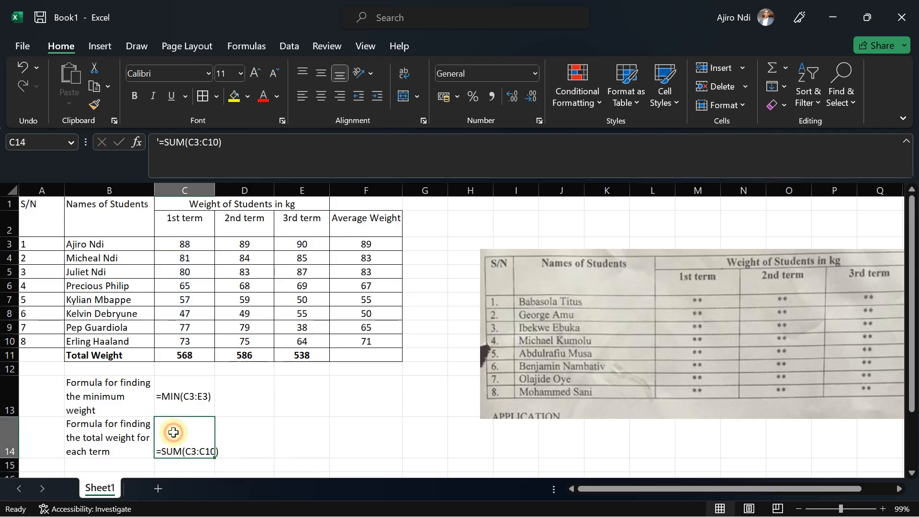
click(316, 95)
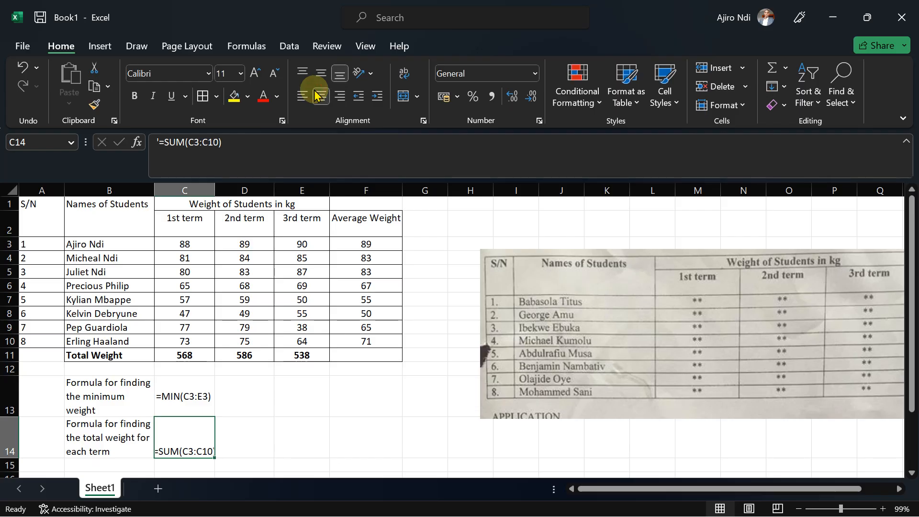
click(316, 73)
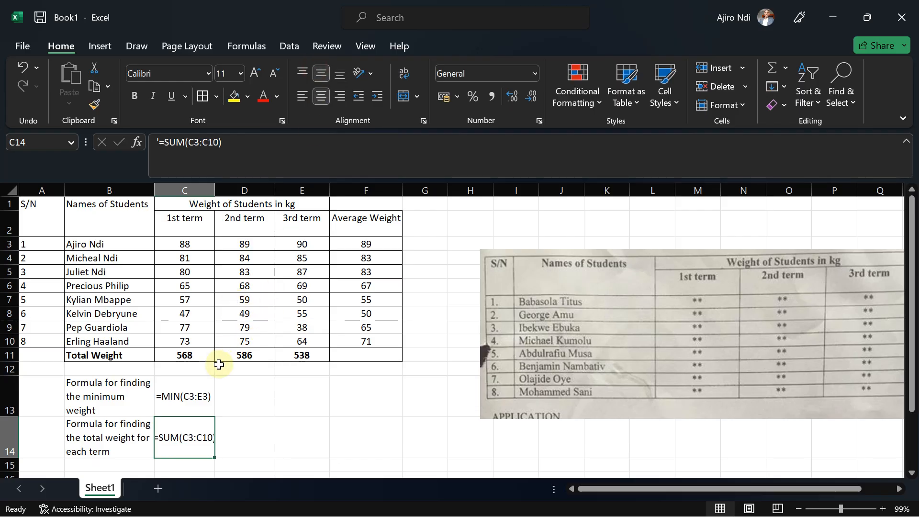
double_click(216, 187)
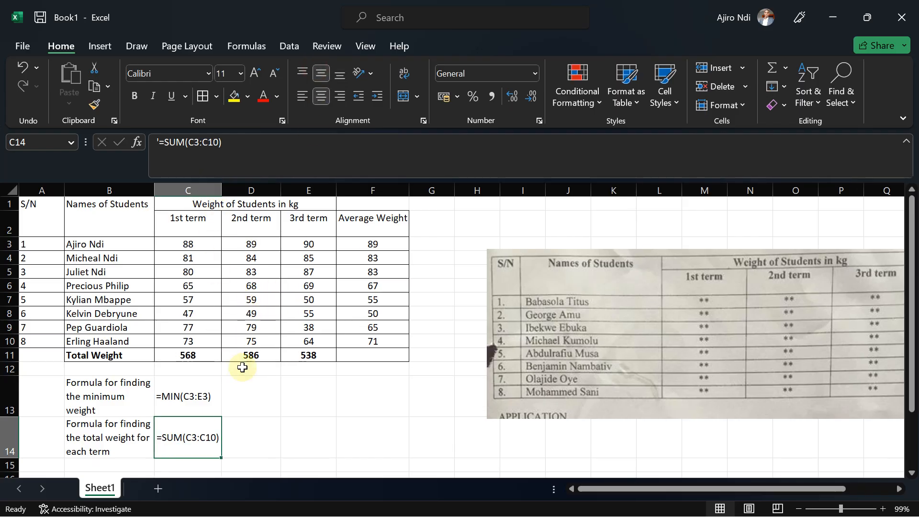
Check the exam instructions, then enter =SUM(D3:D10) in D14 as displayed text with a leading apostrophe.
click(586, 502)
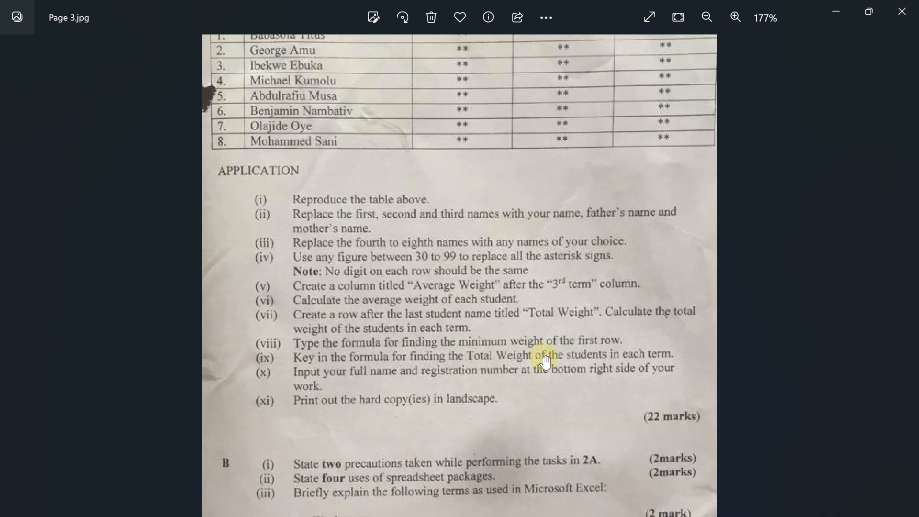
click(847, 6)
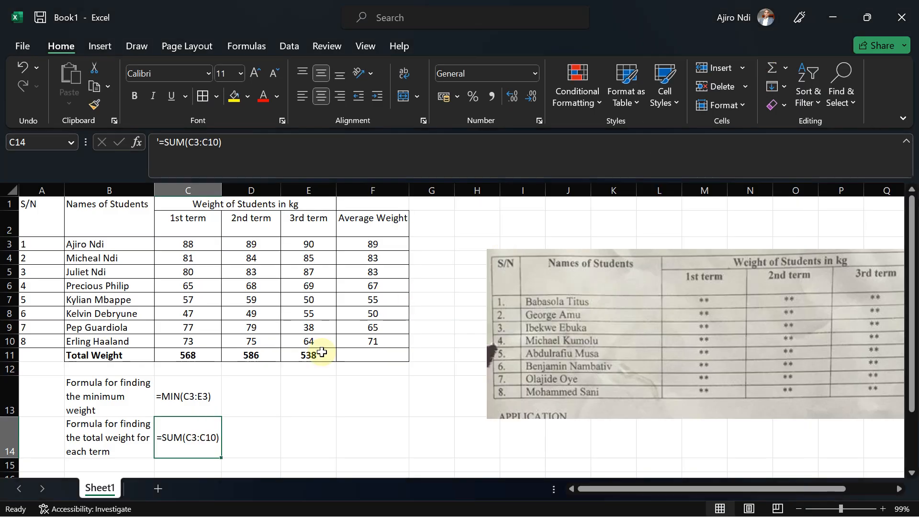
click(254, 442)
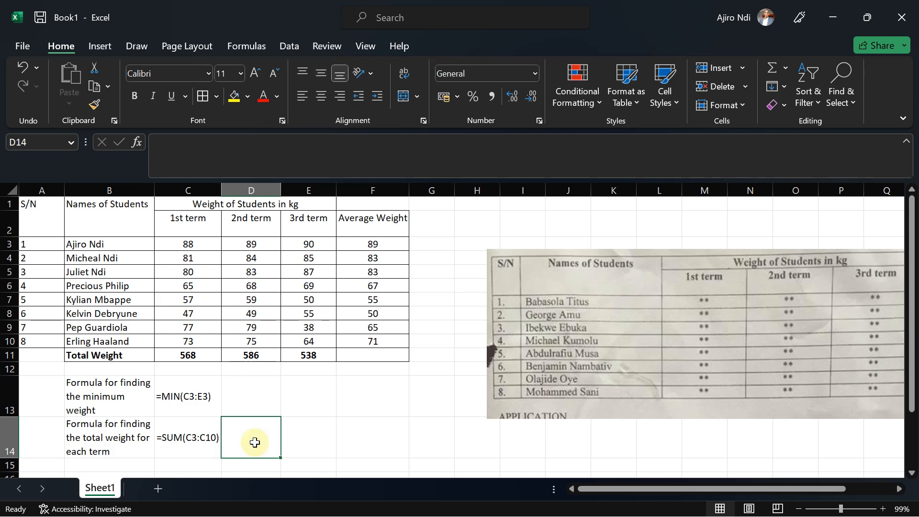
text(=sum)
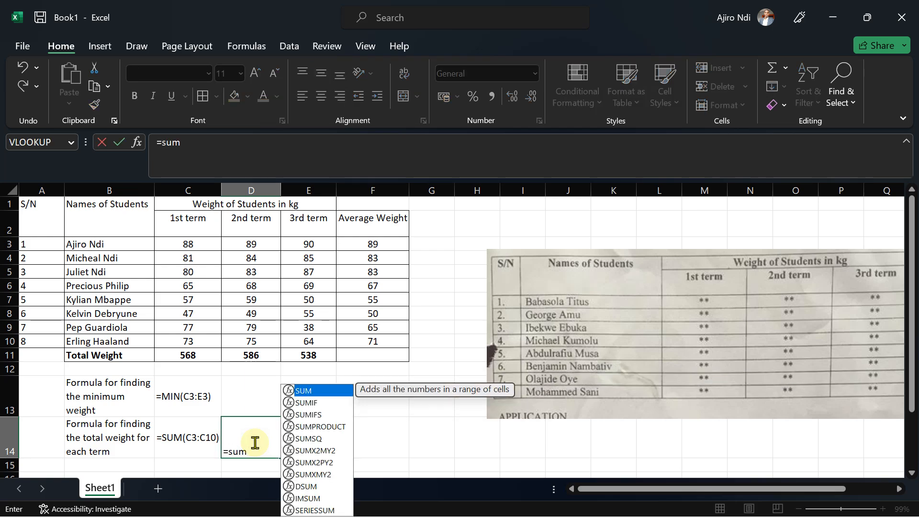
double_click(312, 395)
drag(254, 244, 256, 342)
text())
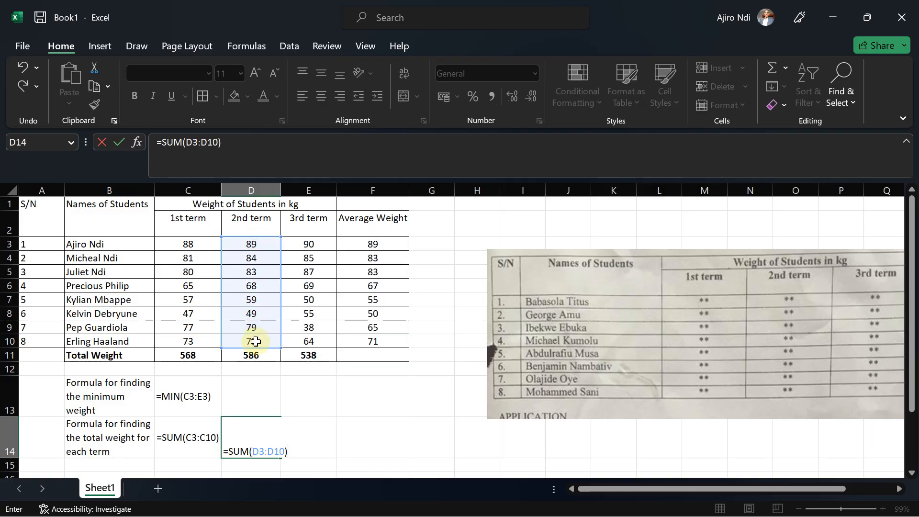
click(223, 452)
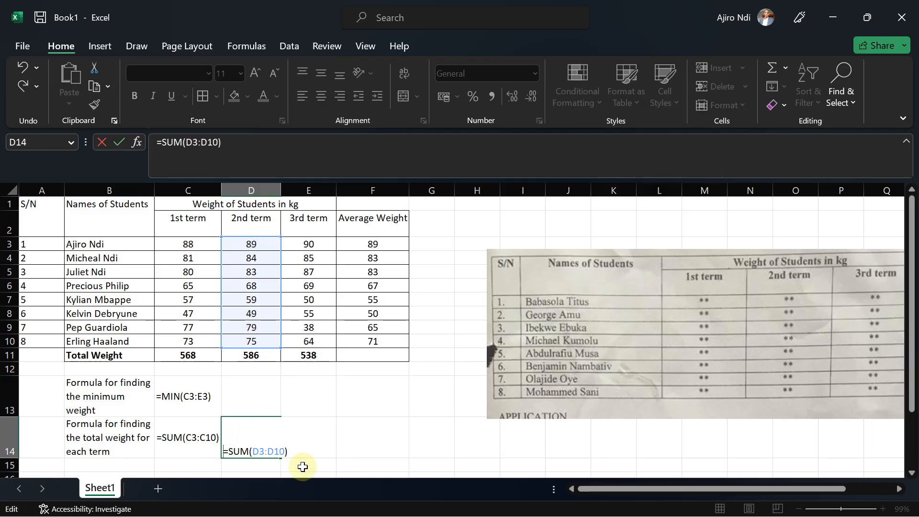
text(')
key(Return)
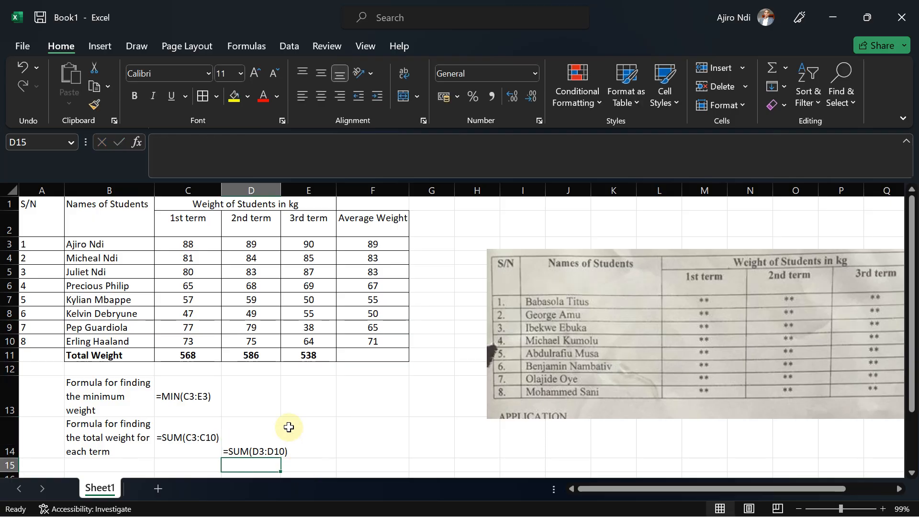
Autofit column D's width and center D14 vertically.
double_click(281, 190)
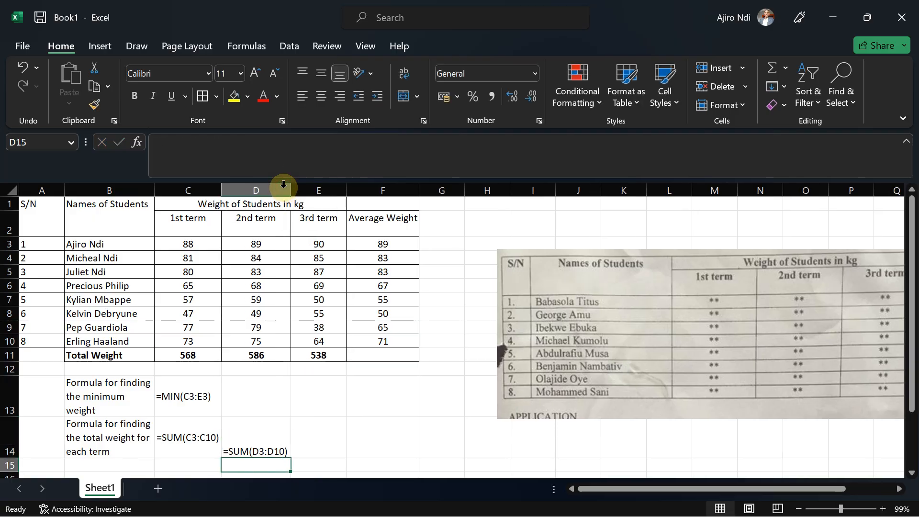
click(251, 440)
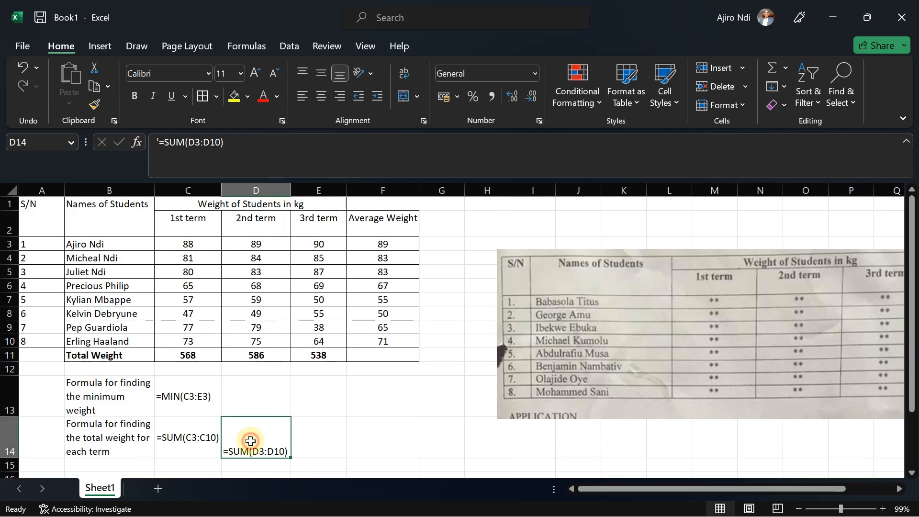
click(324, 74)
Enter the formula =SUM(E3:E10) in E14 as displayed text with a leading apostrophe.
click(318, 443)
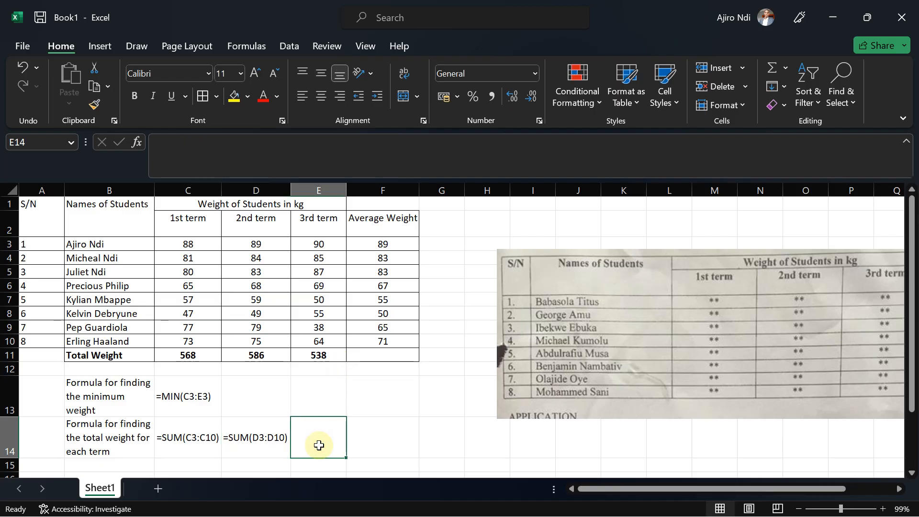
text(=sum)
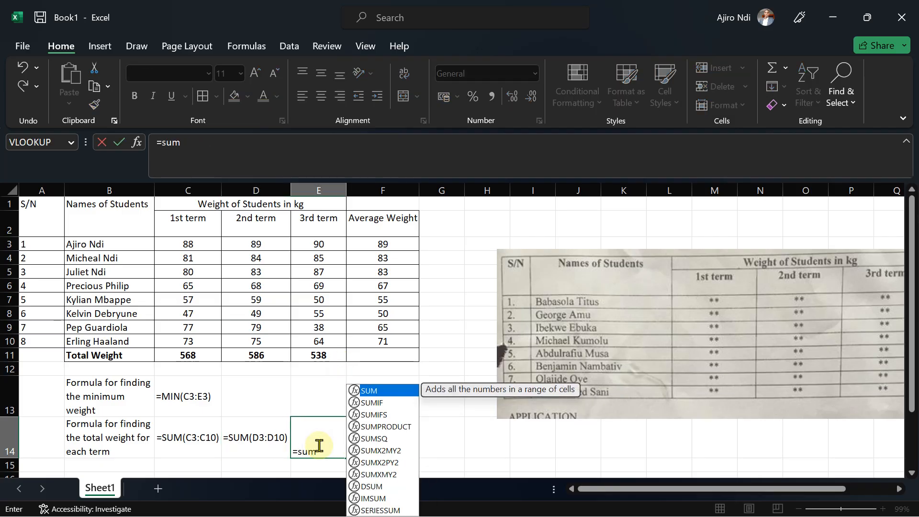
double_click(367, 391)
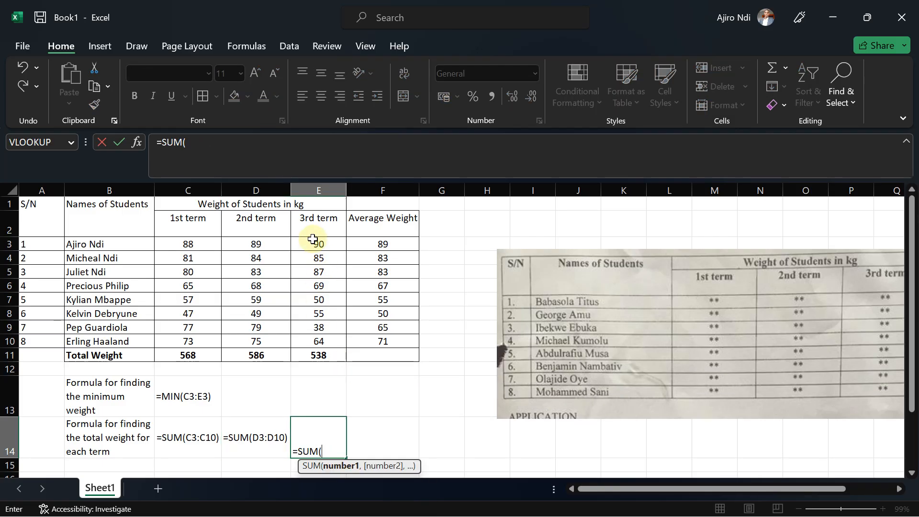
drag(311, 245, 311, 341)
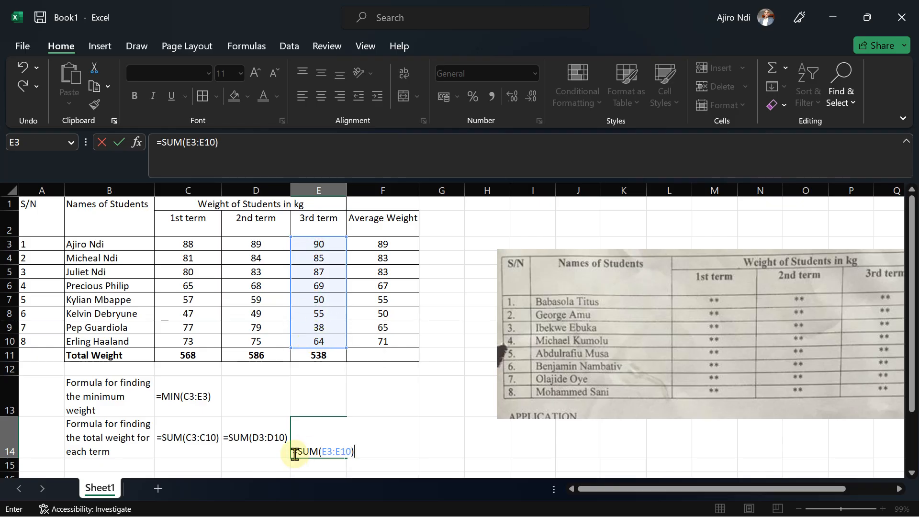
key(Return)
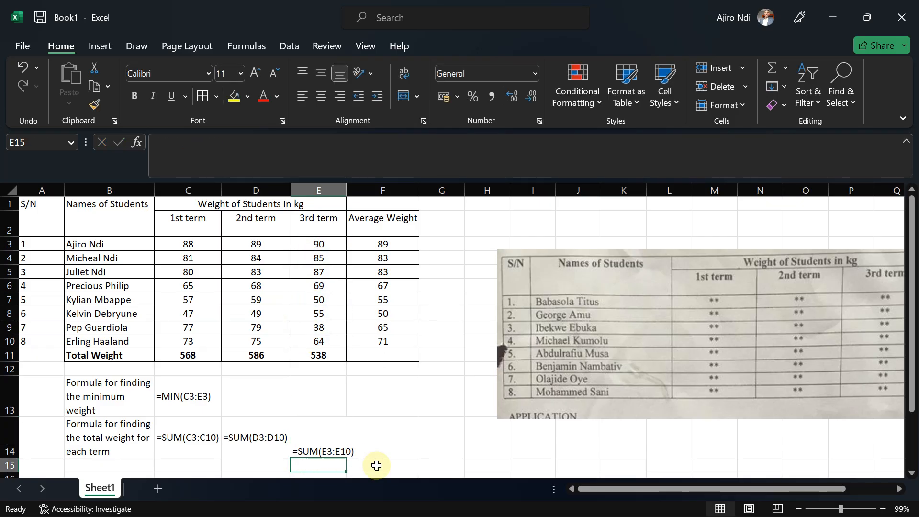
Autofit column E's width and center E14 vertically.
click(335, 439)
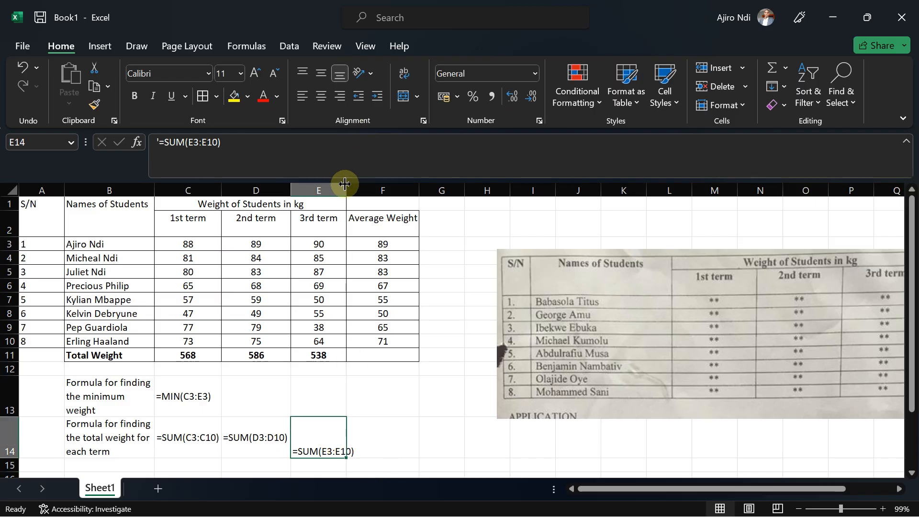
drag(344, 184, 356, 185)
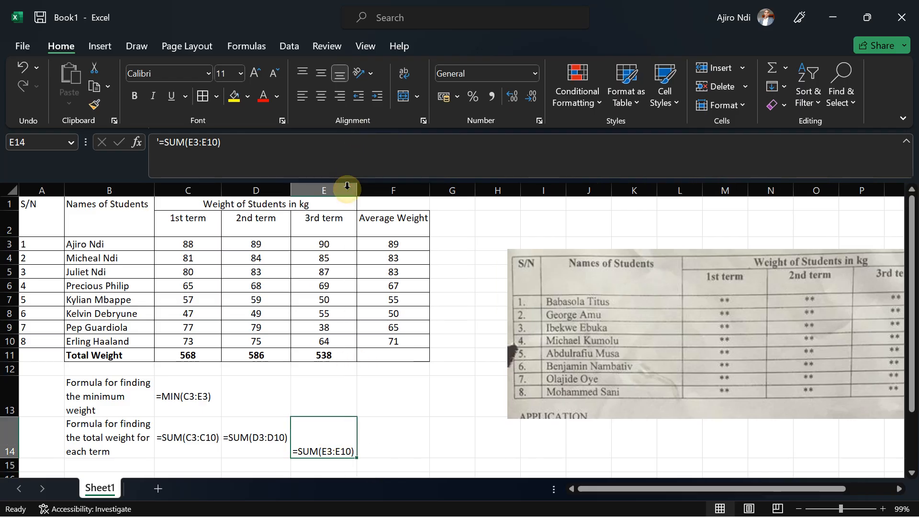
click(319, 74)
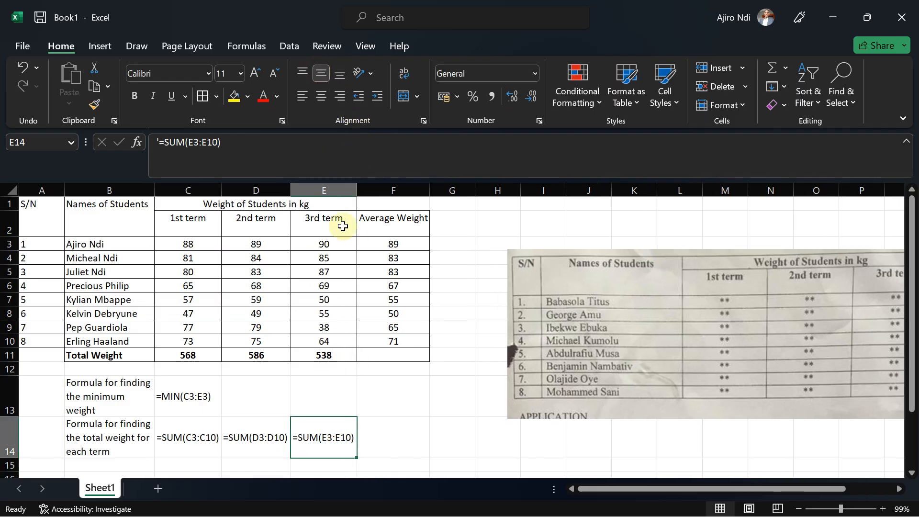
Review the exam's application instructions in the photo of the question paper.
click(377, 456)
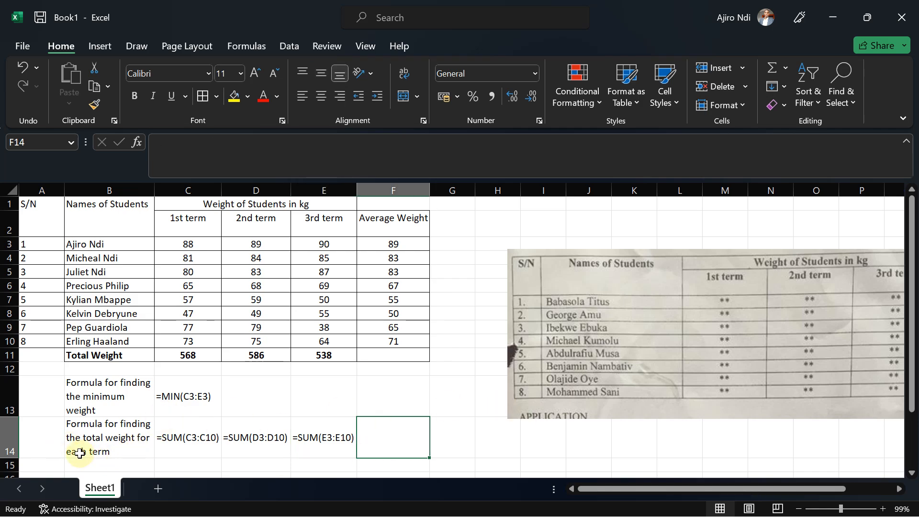
mouse_move(558, 515)
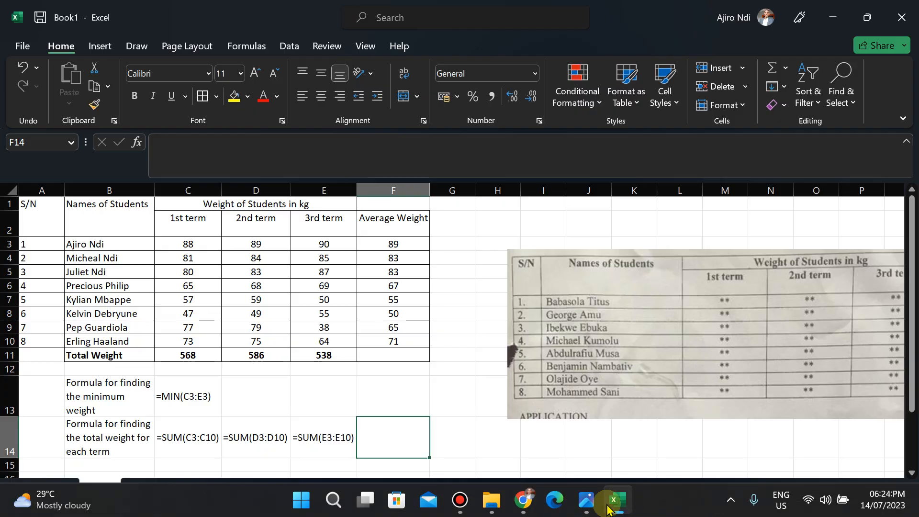
click(586, 501)
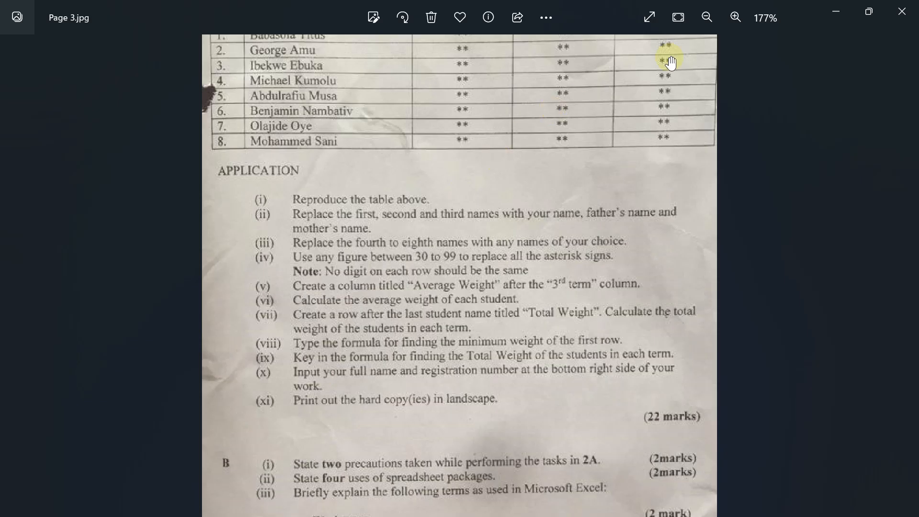
click(836, 15)
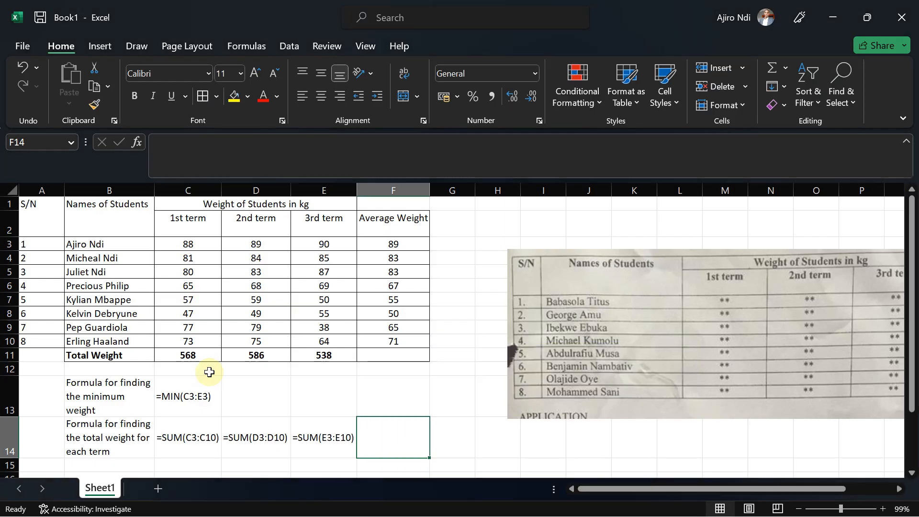
Enter the label Name: in cell E16 below the formula rows.
click(294, 467)
key(Down)
key(Down)
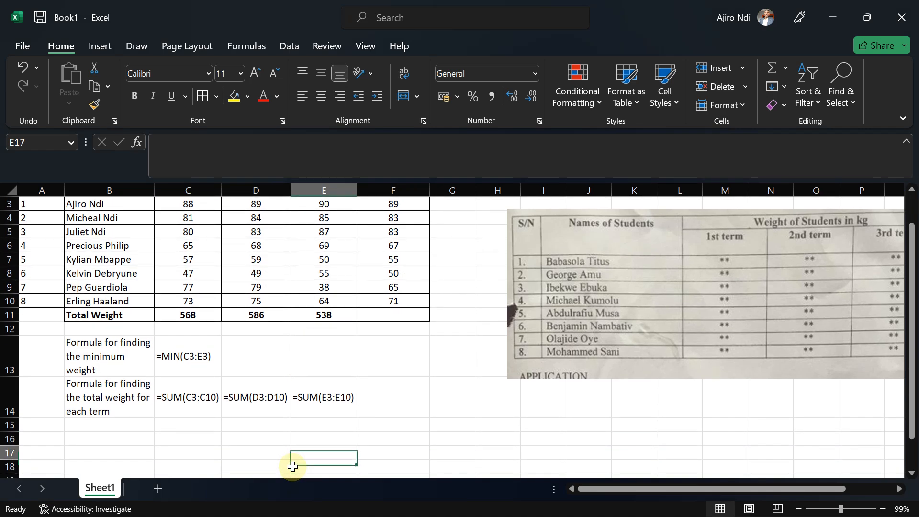
key(Up)
click(375, 442)
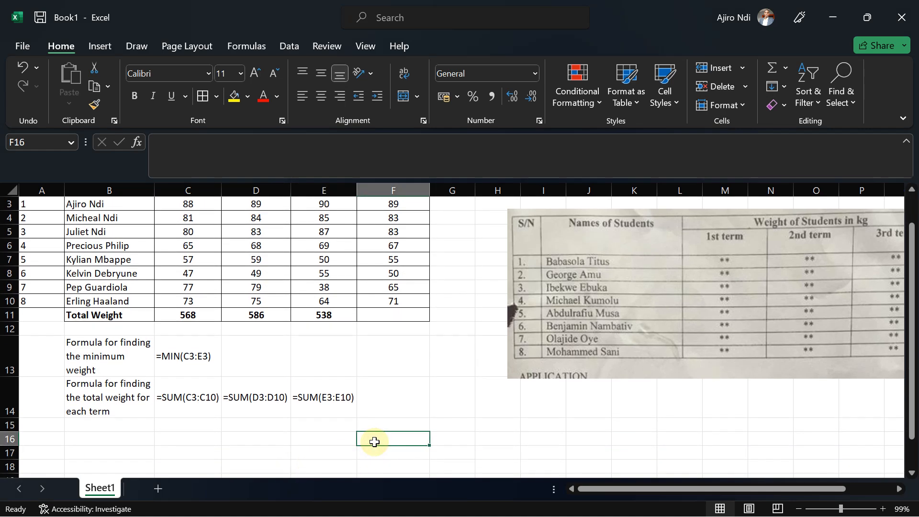
click(312, 443)
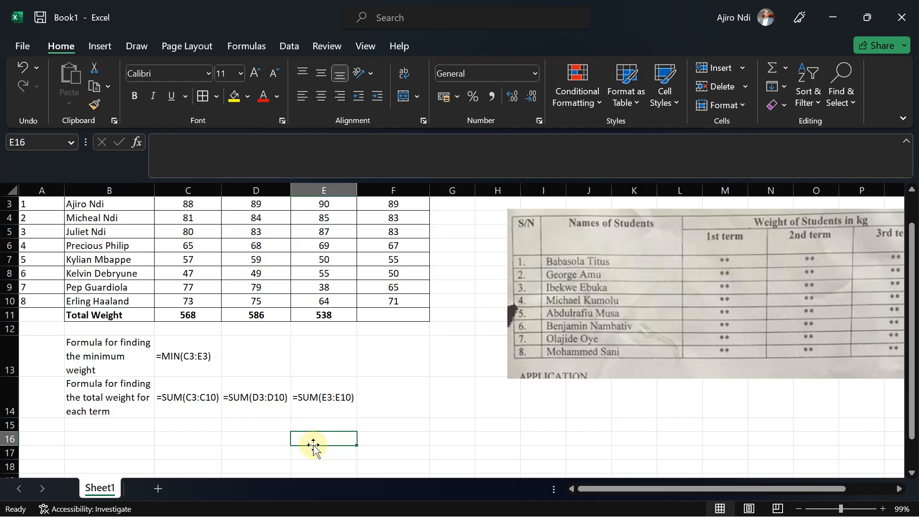
text(K)
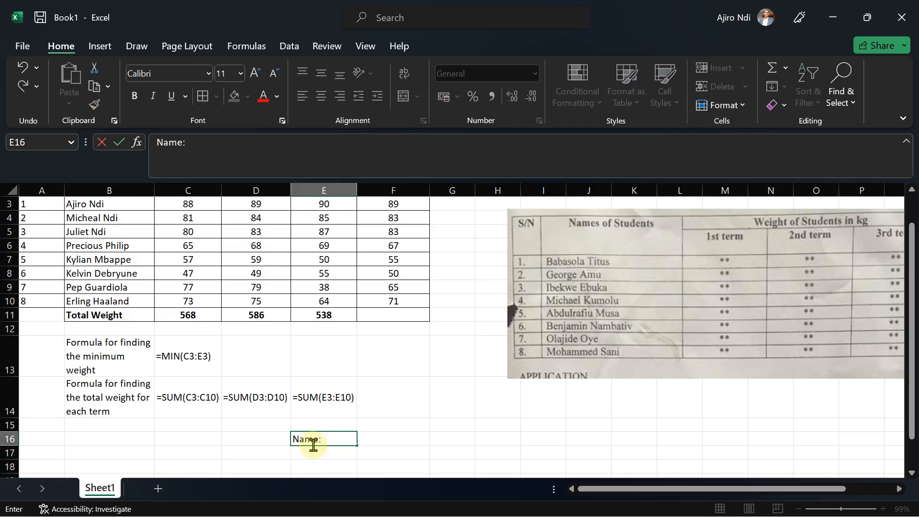
click(381, 443)
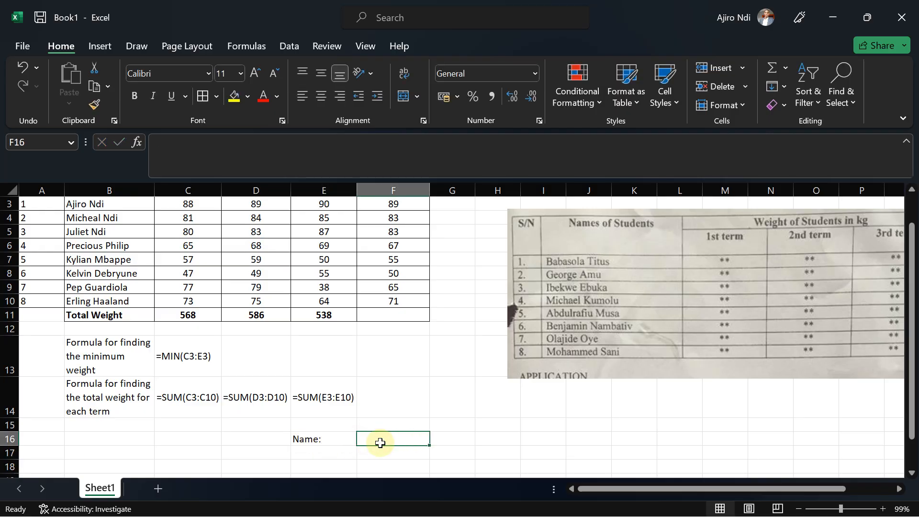
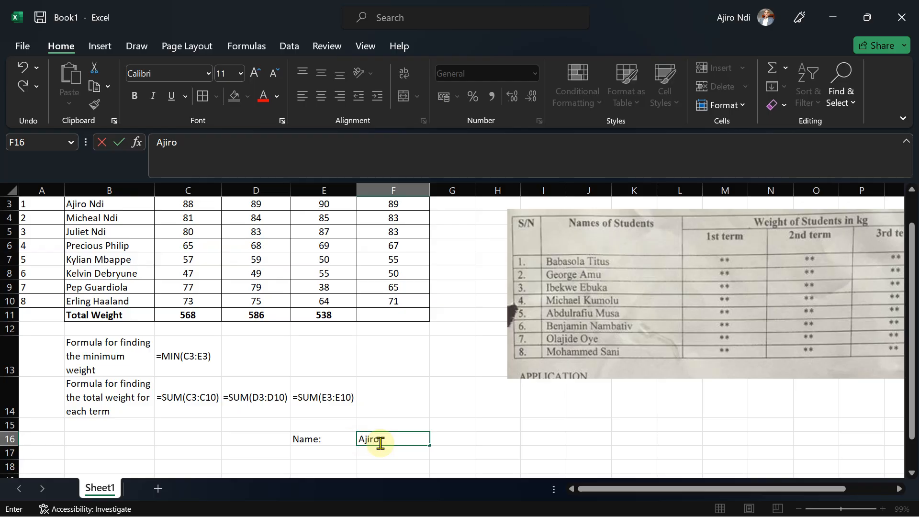
Enter the student's full name in F16 and the label Registration Number in E17.
click(317, 452)
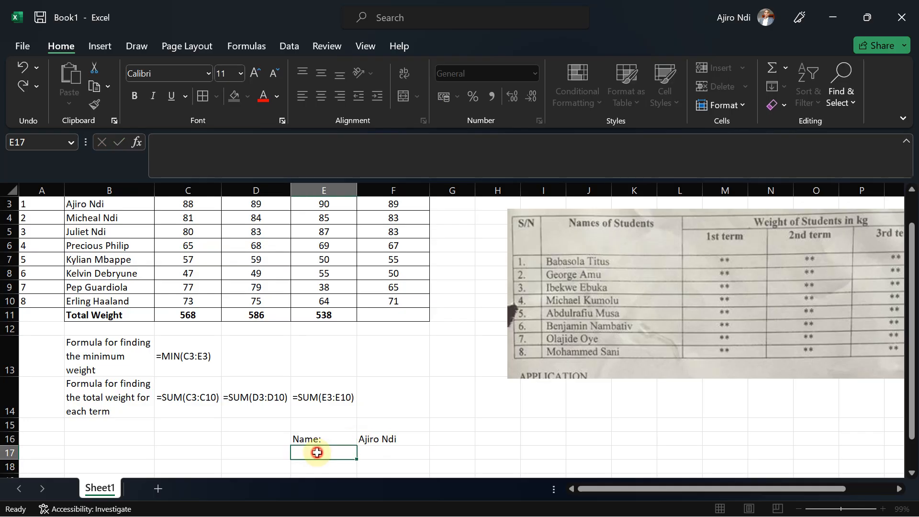
text(Registration Number)
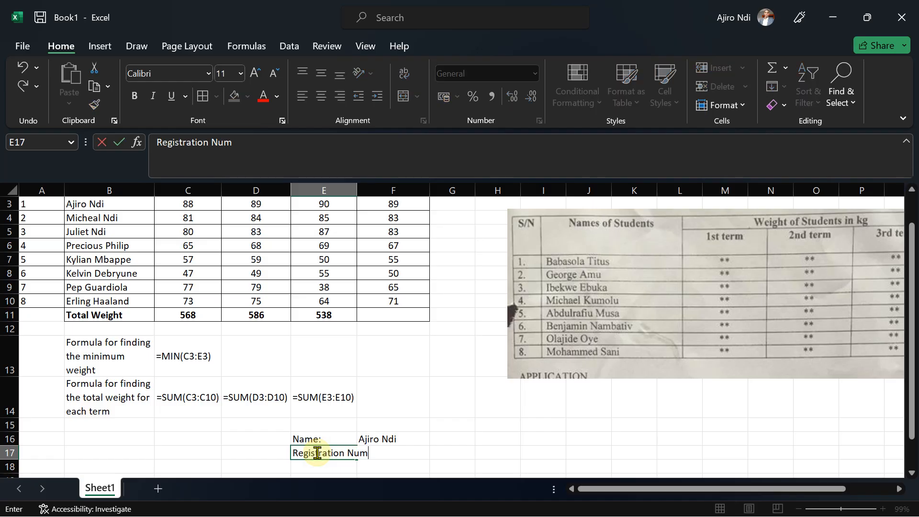
click(409, 453)
Move the labels into column D: enter Name in D16, move Registration Number from E17 to D17, and clear E16.
click(450, 438)
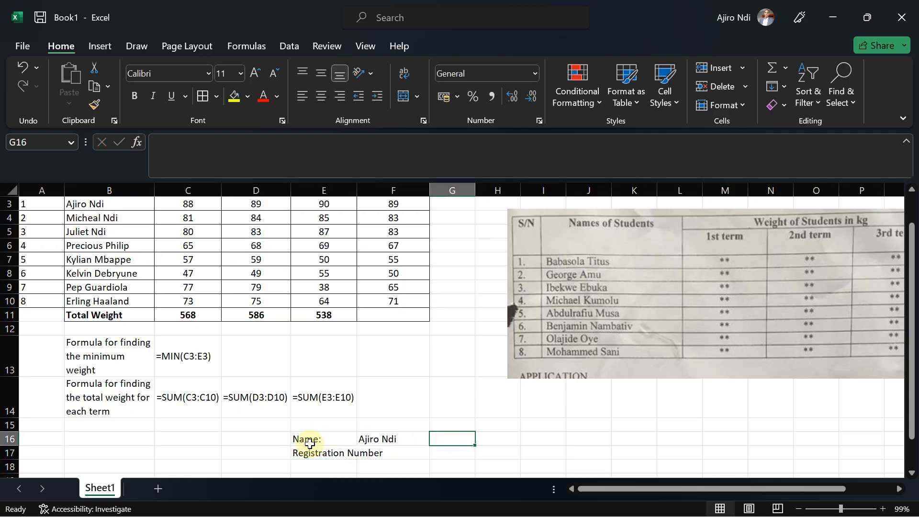
click(272, 439)
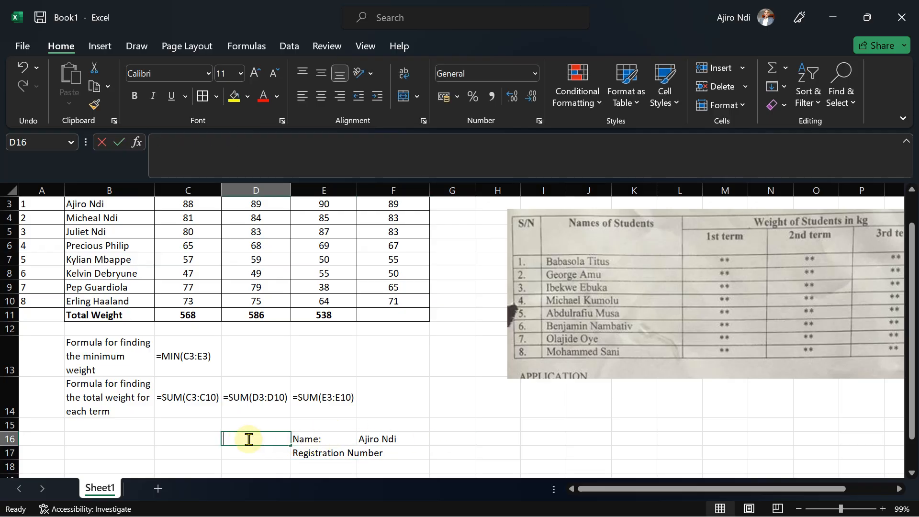
text(Name)
click(256, 456)
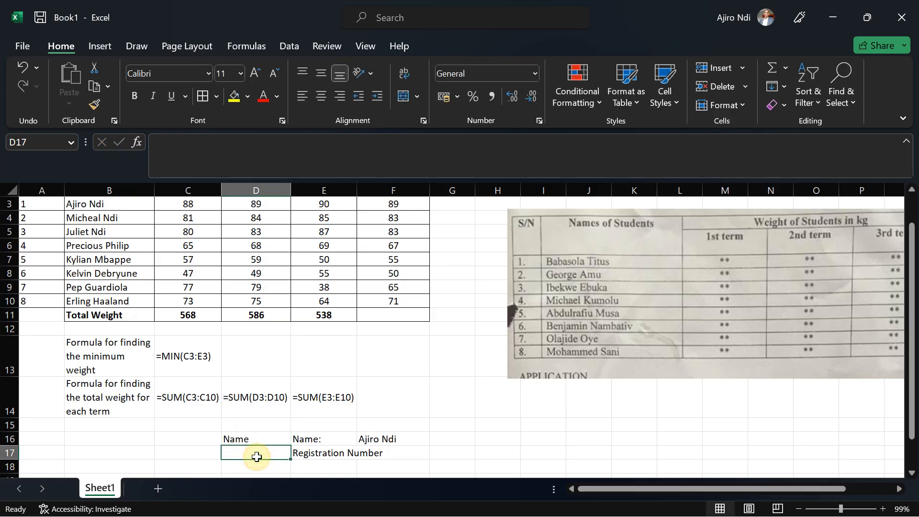
click(314, 460)
key(ctrl+x)
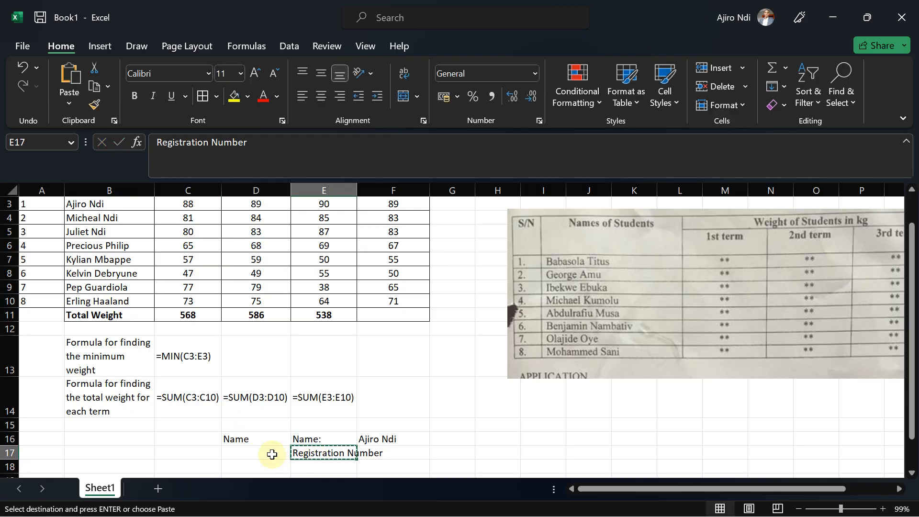
click(242, 452)
key(ctrl+v)
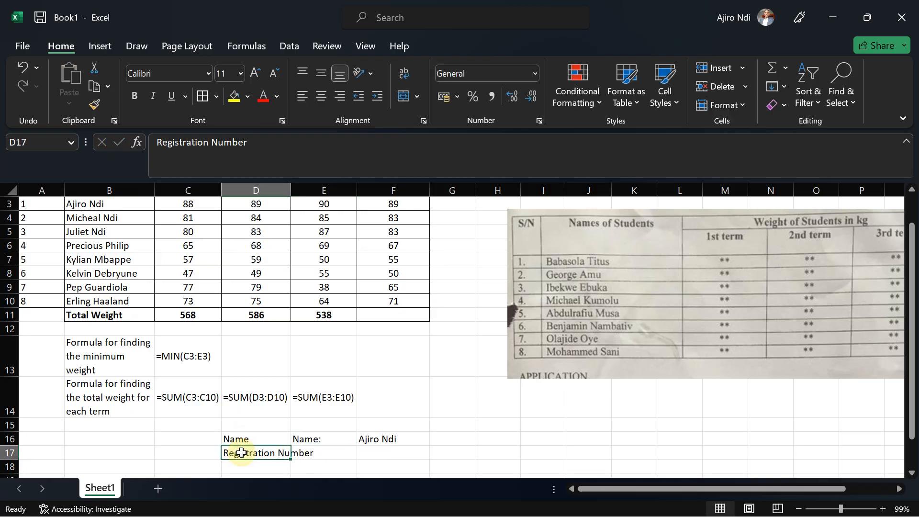
click(315, 437)
key(Delete)
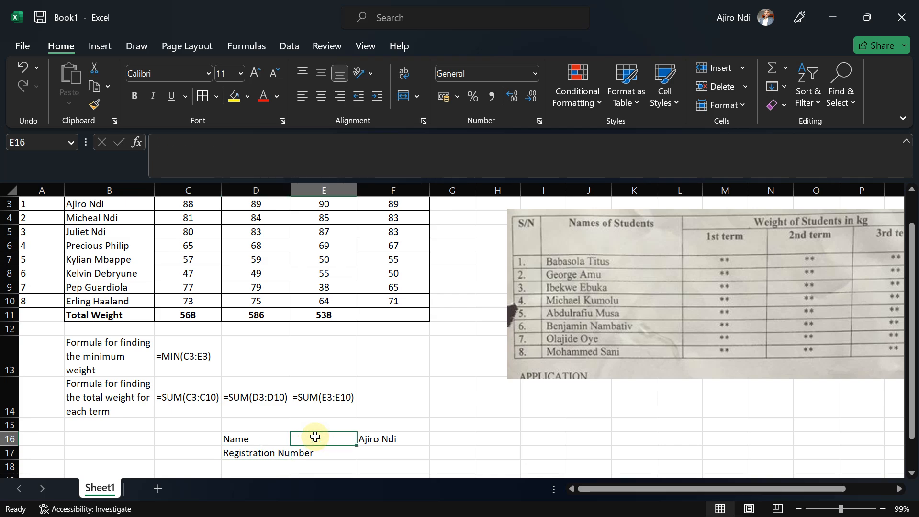
click(373, 437)
key(ctrl+c)
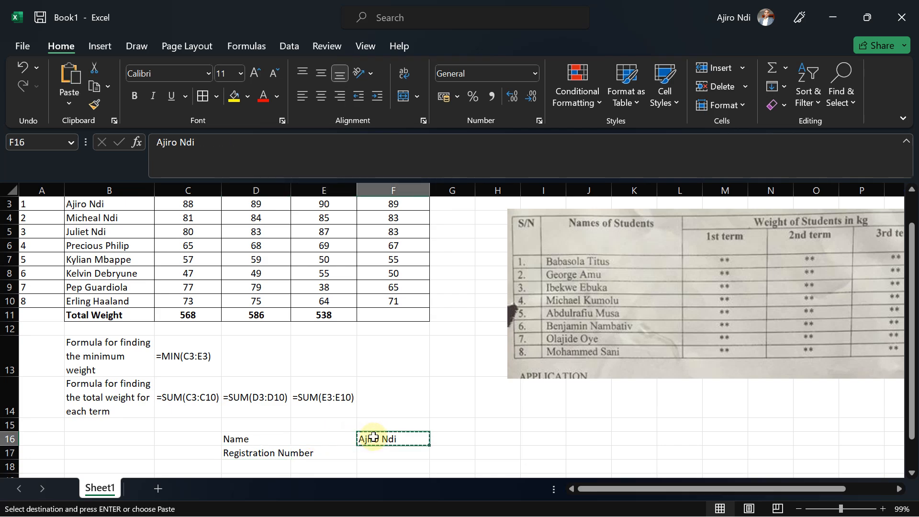
click(307, 439)
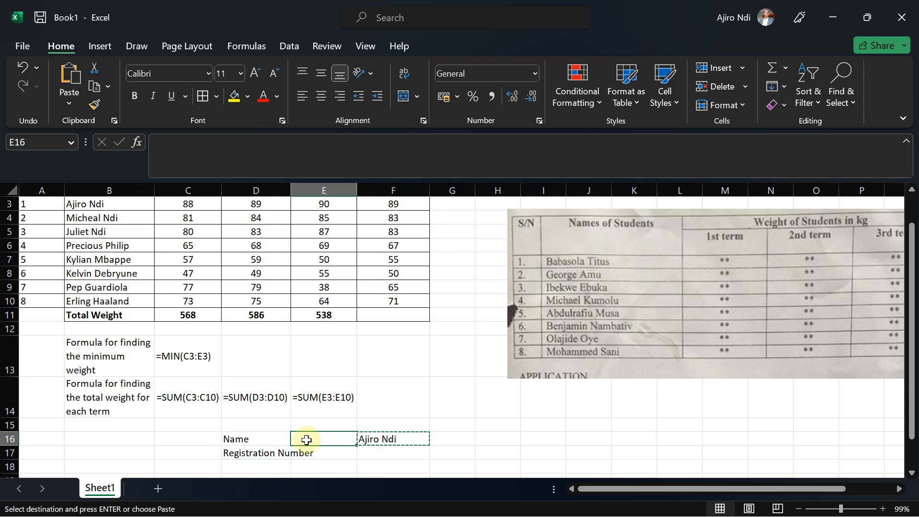
click(375, 438)
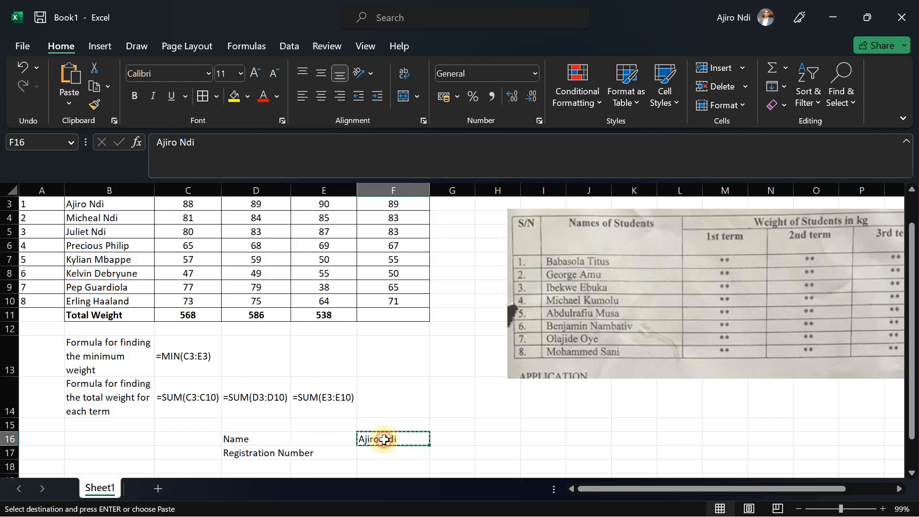
click(303, 440)
Enter the student's registration number in F17.
click(373, 454)
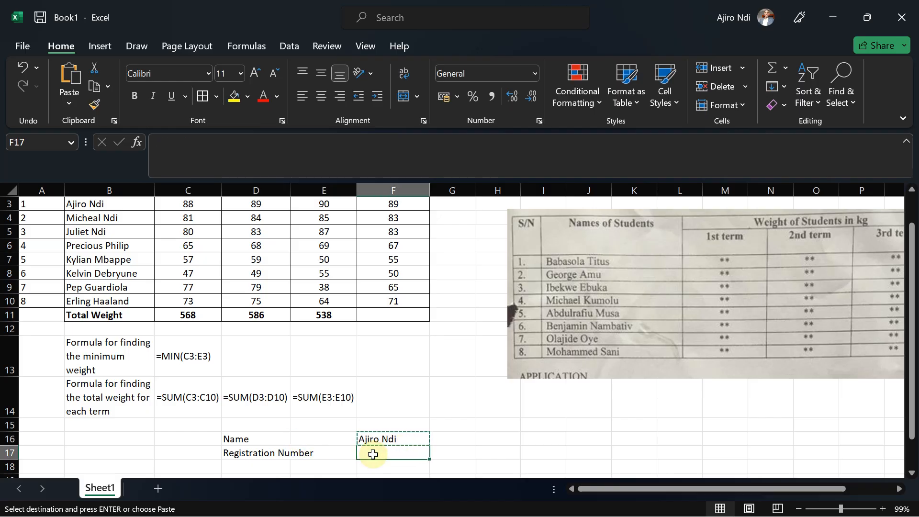
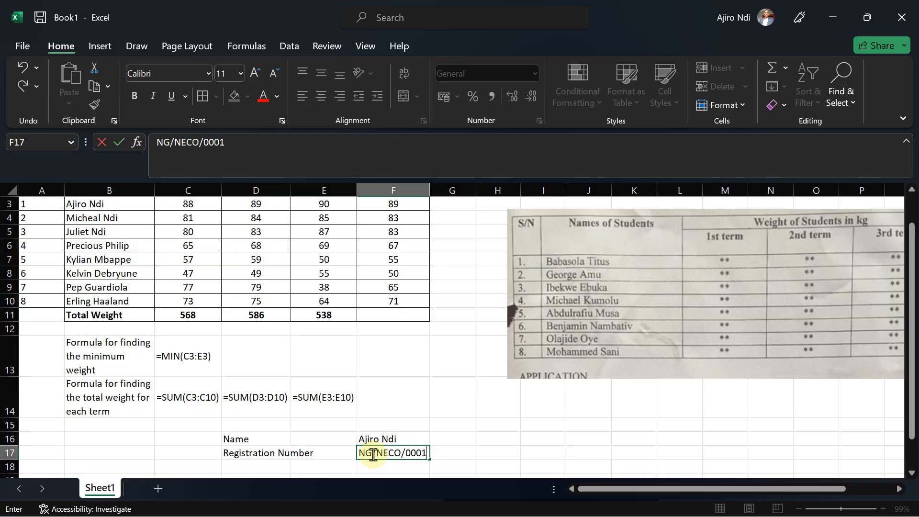
Merge D16:E16 and D17:E17 using Merge Cells without centering.
click(304, 437)
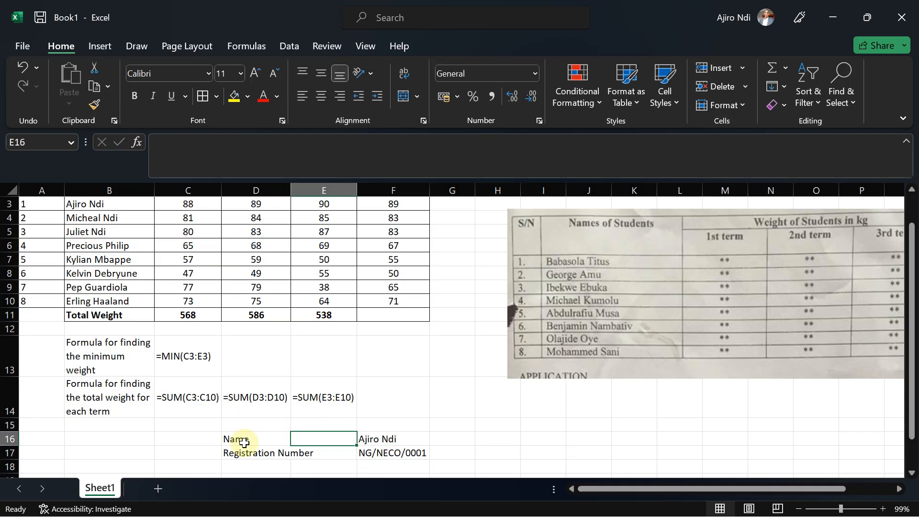
drag(245, 443, 303, 438)
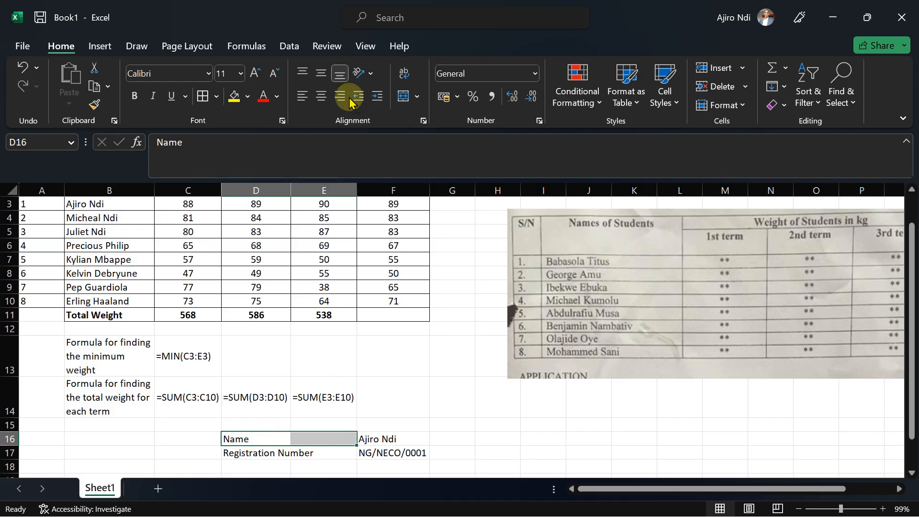
click(417, 96)
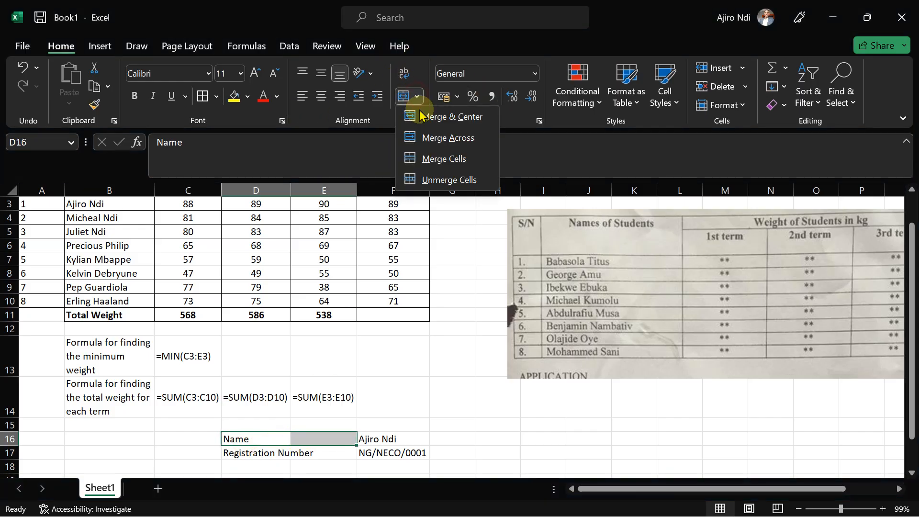
click(423, 160)
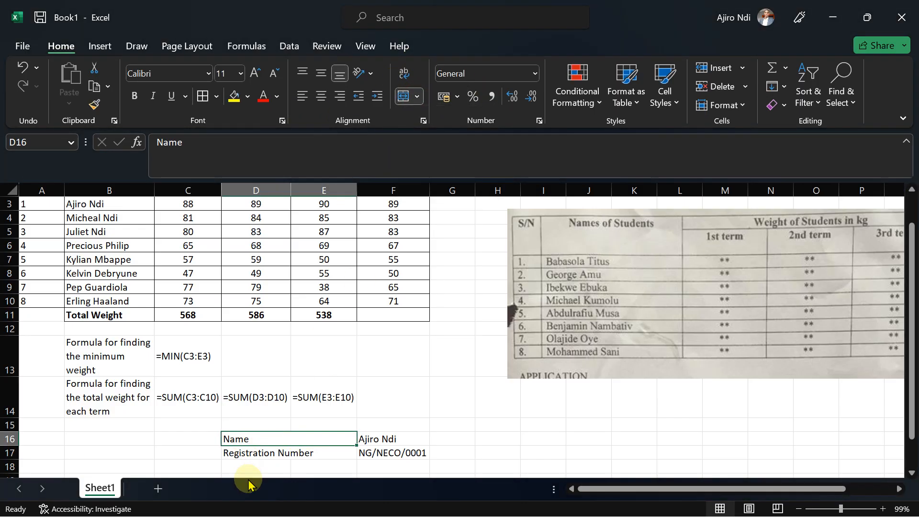
click(246, 452)
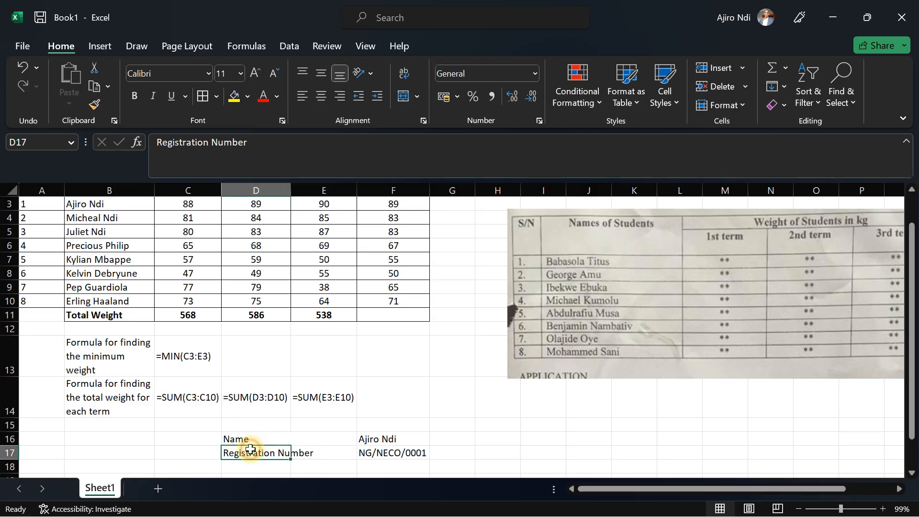
shift+click(308, 451)
click(417, 96)
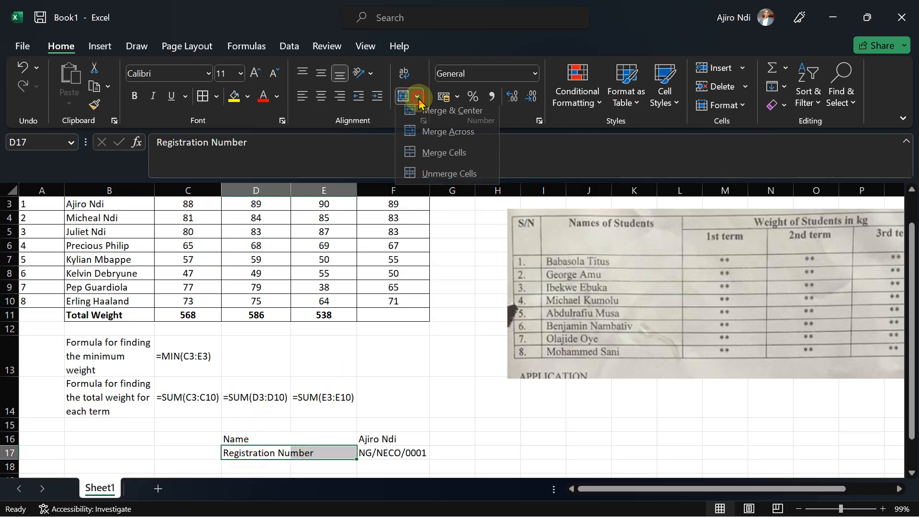
click(437, 159)
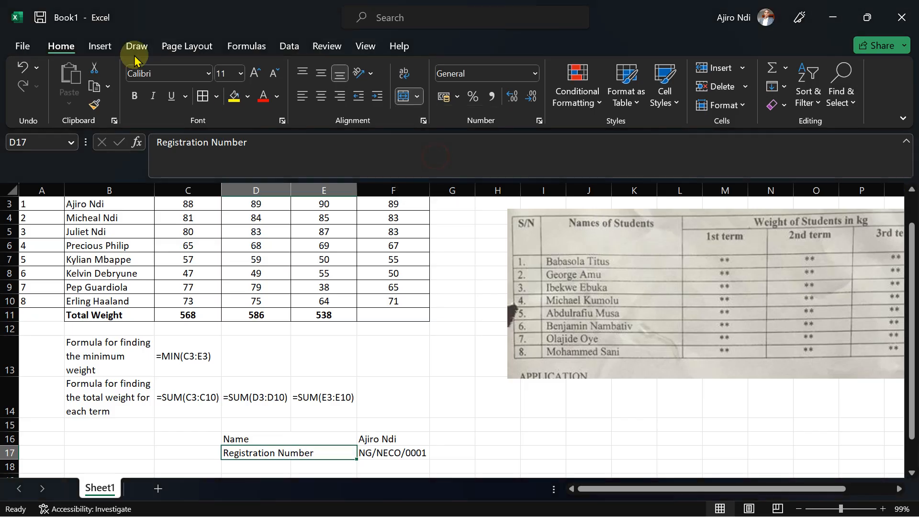
Add colons to the labels so they read Name: and Registration Number:.
click(297, 437)
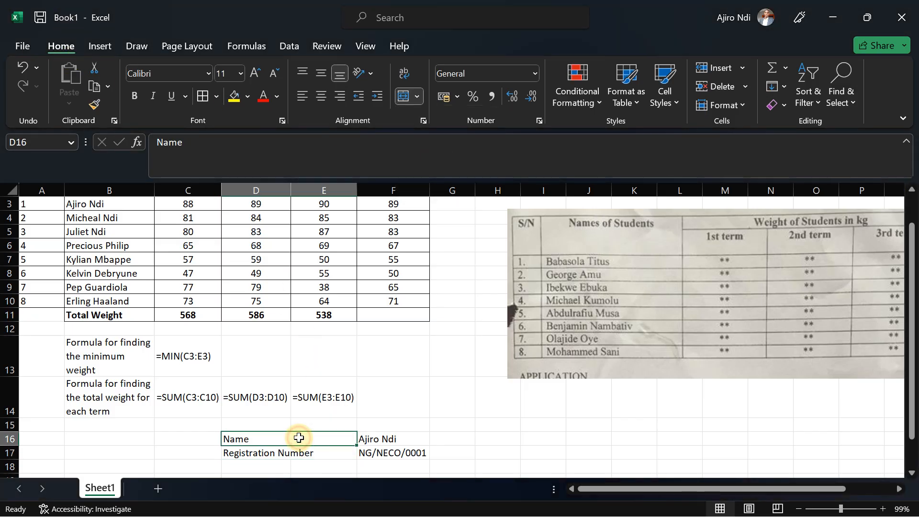
double_click(270, 441)
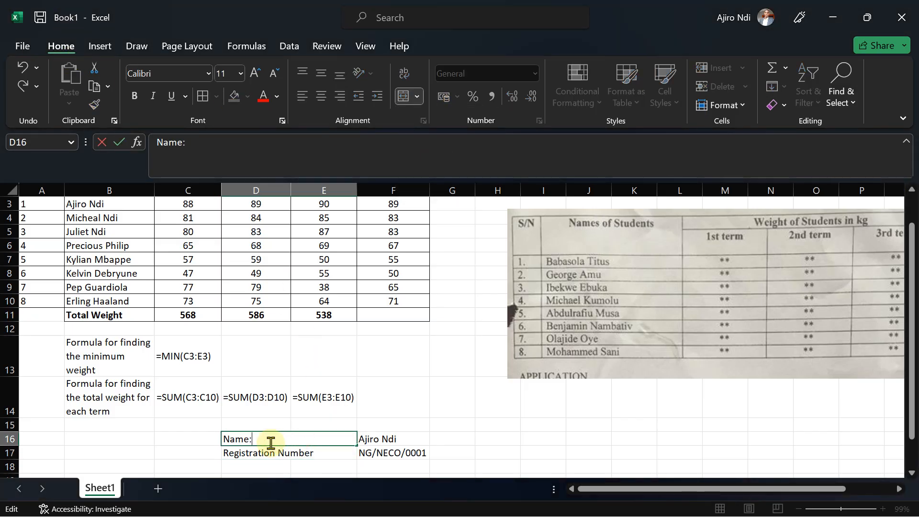
click(312, 451)
double_click(318, 452)
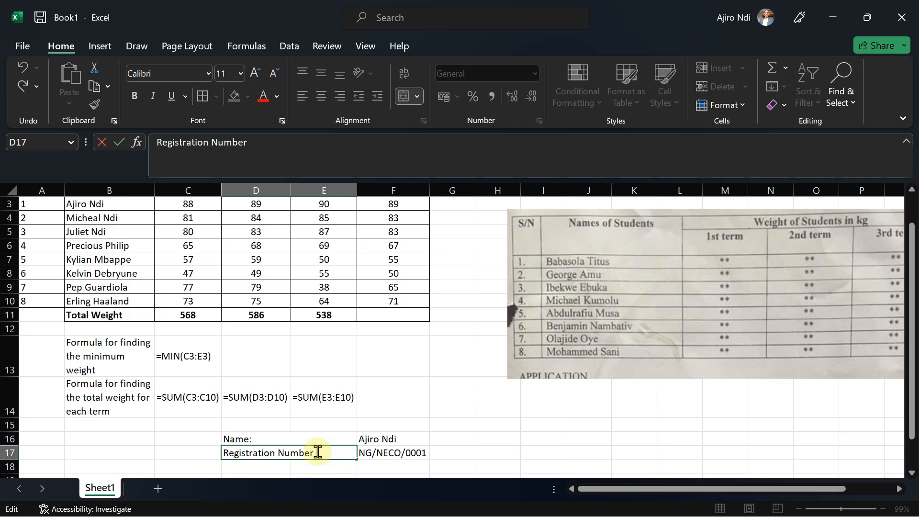
key(ctrl+Return)
Make the name and registration number labels and values in D16:F17 bold.
click(277, 437)
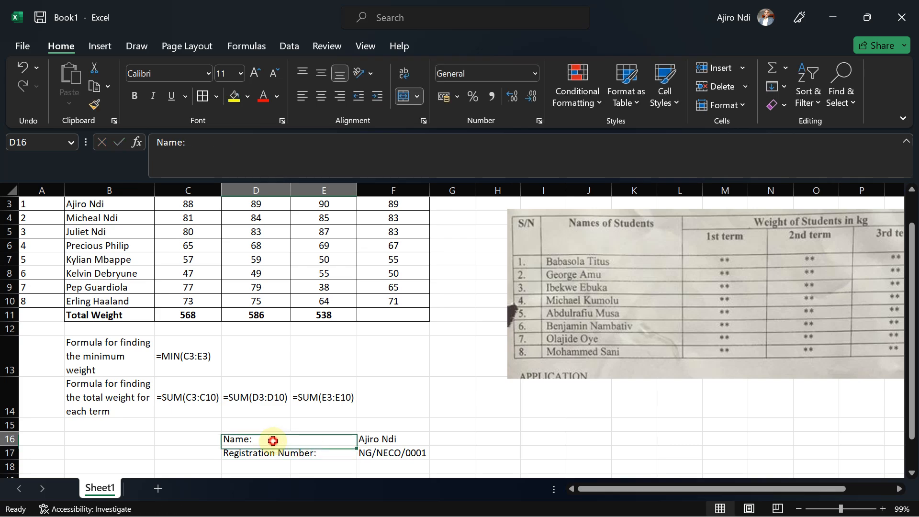
drag(262, 441, 381, 455)
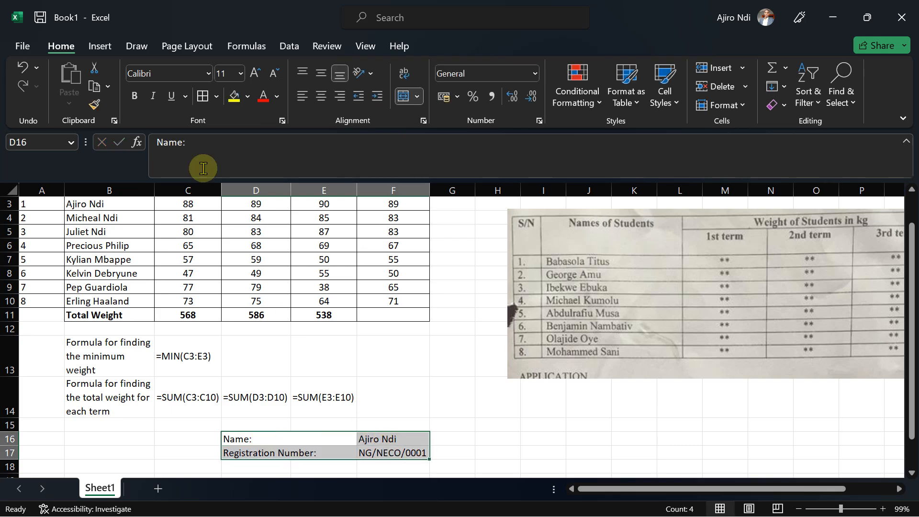
click(135, 96)
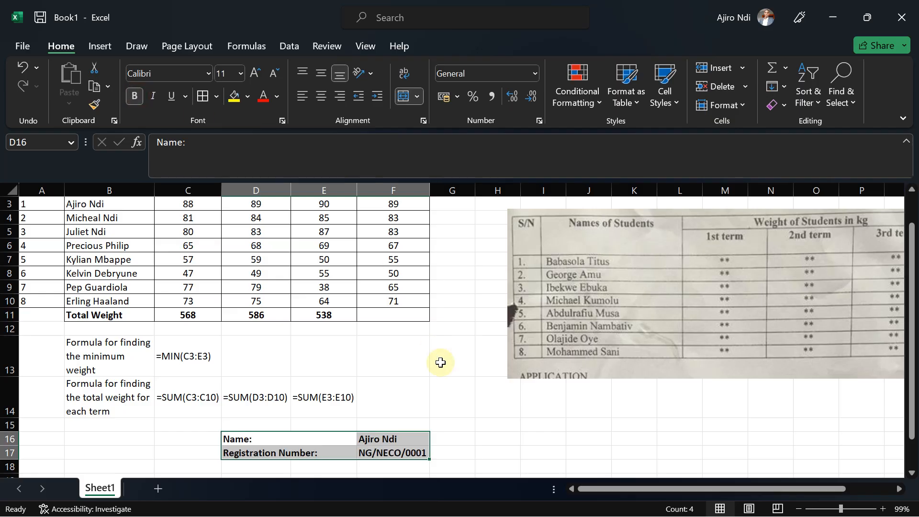
Consult the exam instructions, then delete the reference picture of the exam table from the worksheet.
click(388, 404)
mouse_move(630, 476)
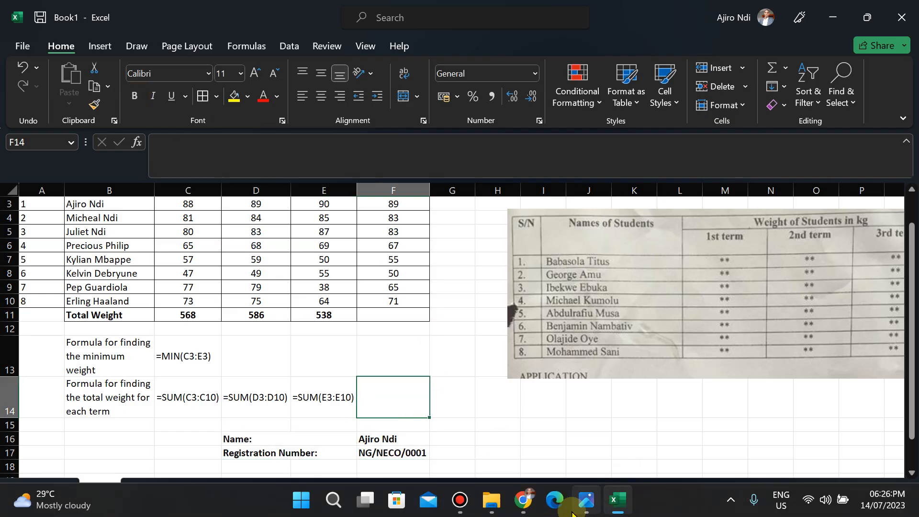
click(586, 501)
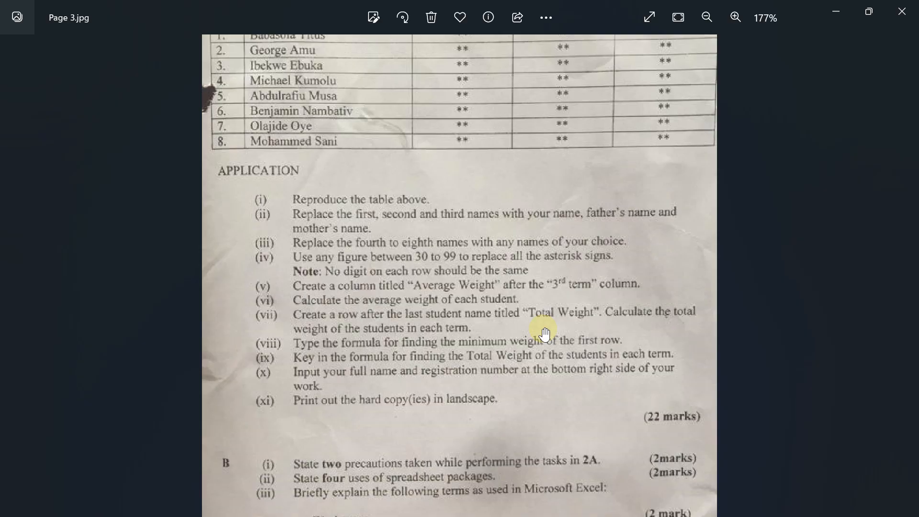
click(617, 508)
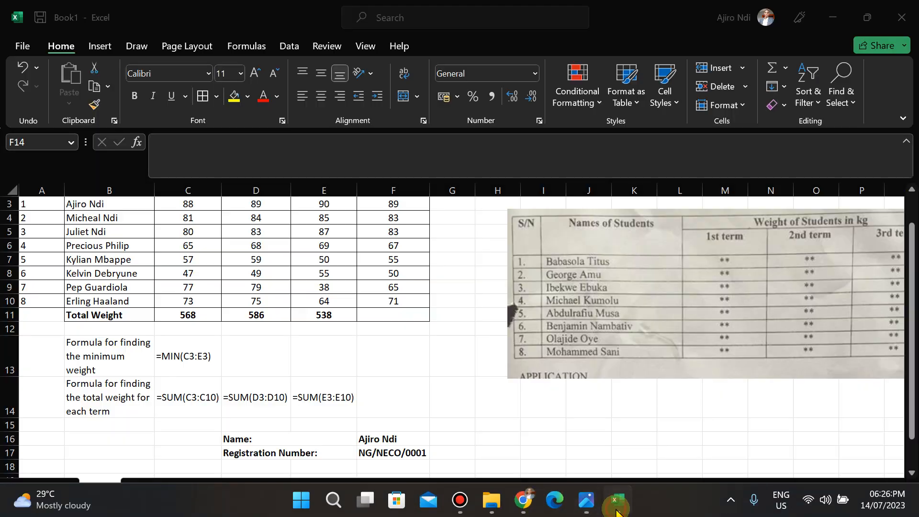
click(583, 290)
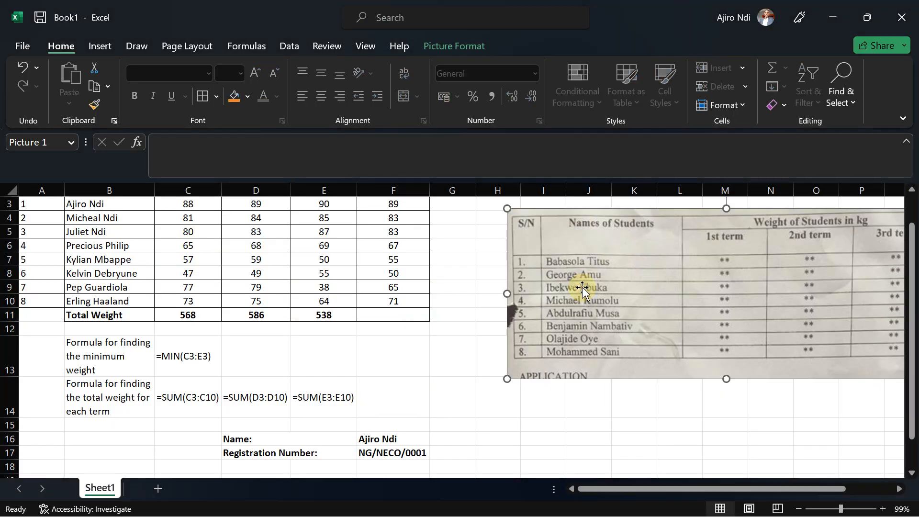
key(Delete)
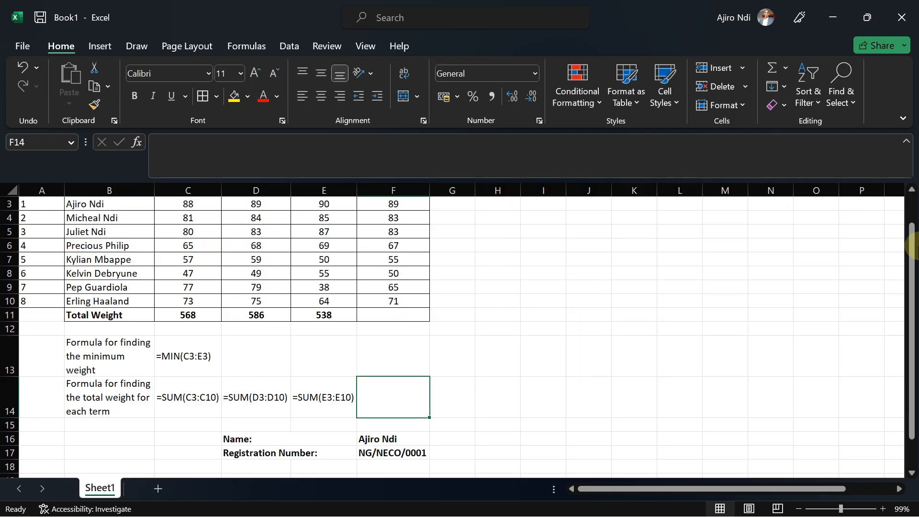
Merge and center the Weight of Students in kg heading across C1:F1.
drag(912, 242, 913, 223)
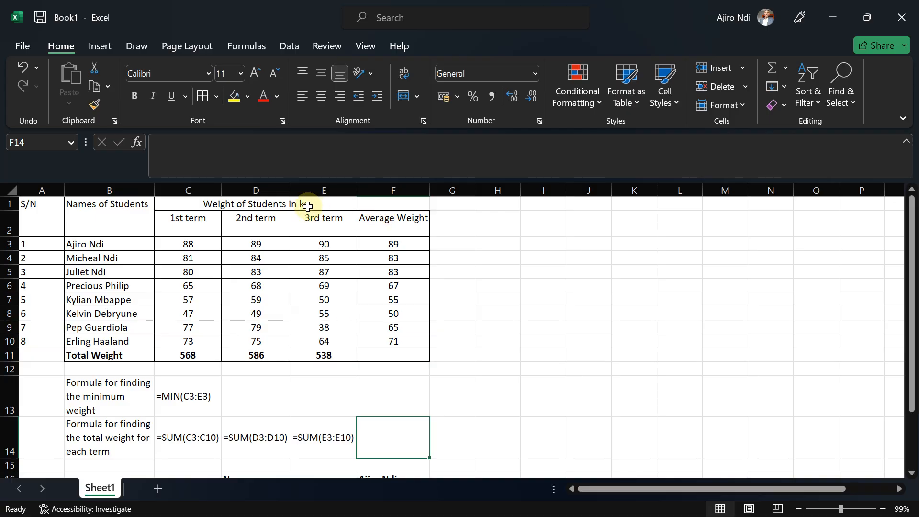
drag(308, 207, 365, 204)
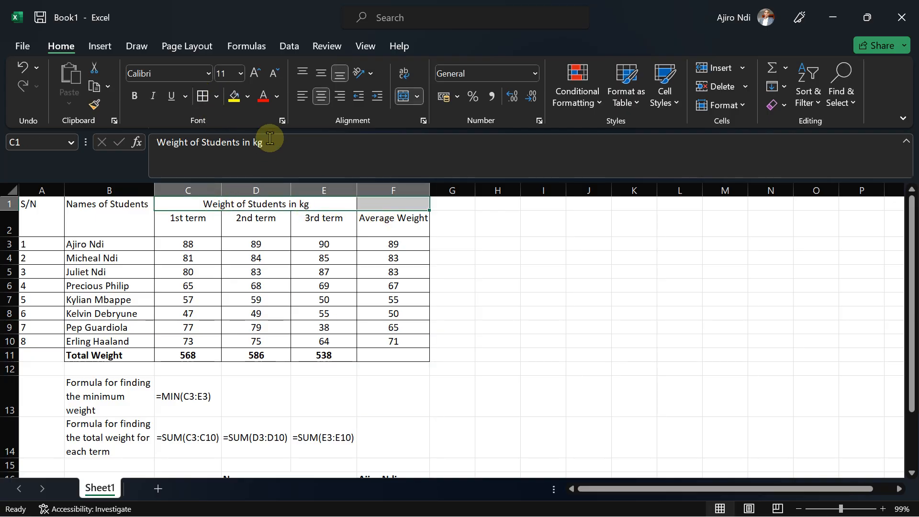
click(402, 98)
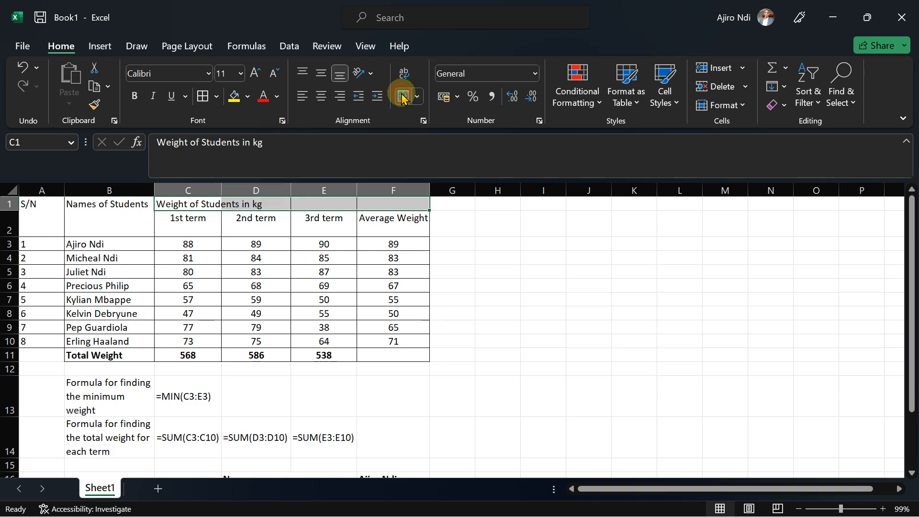
click(402, 98)
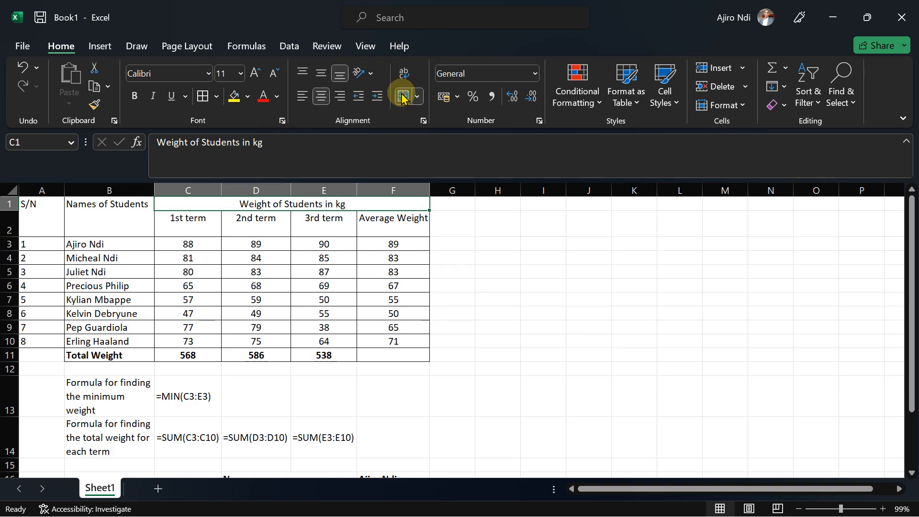
Widen column B slightly and middle-align the formula labels in B13:B14.
click(193, 229)
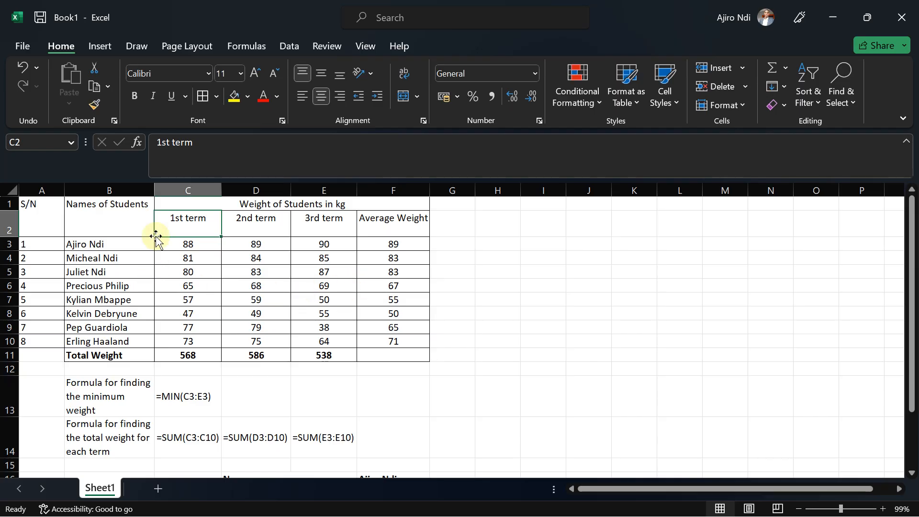
drag(153, 188, 160, 188)
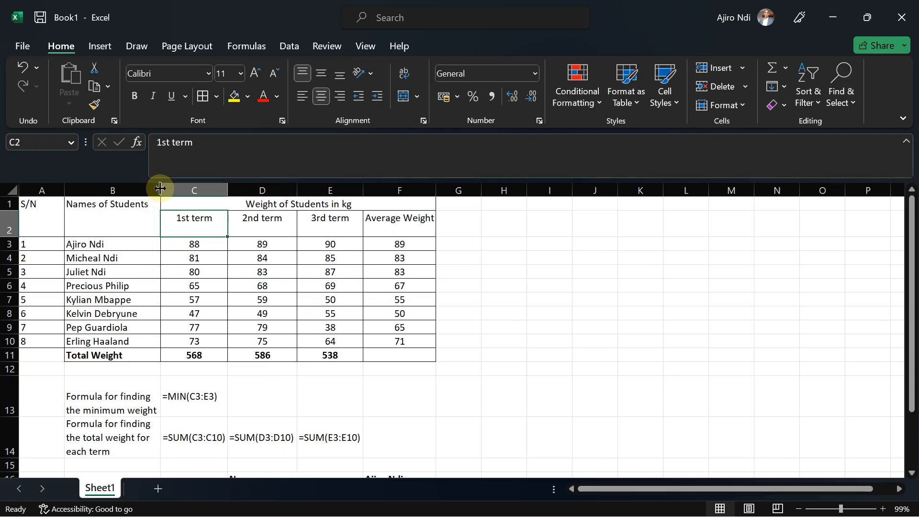
drag(117, 399, 113, 444)
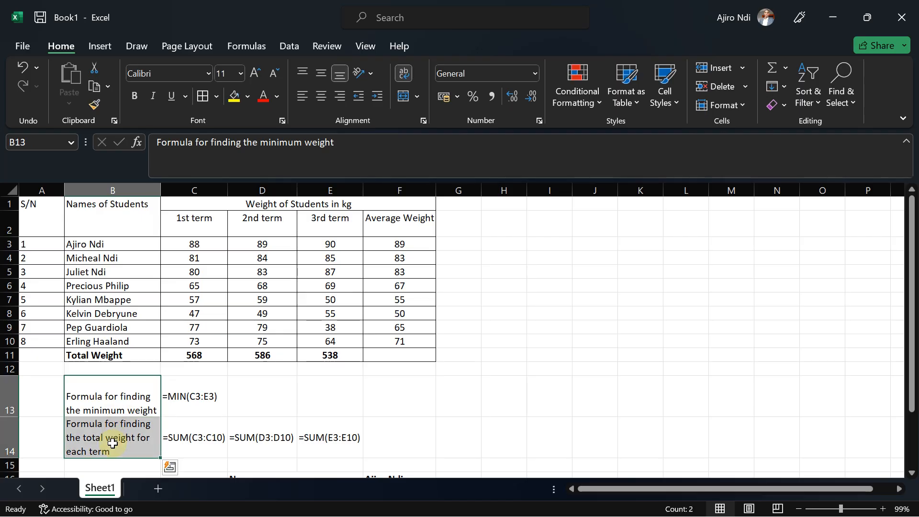
click(321, 73)
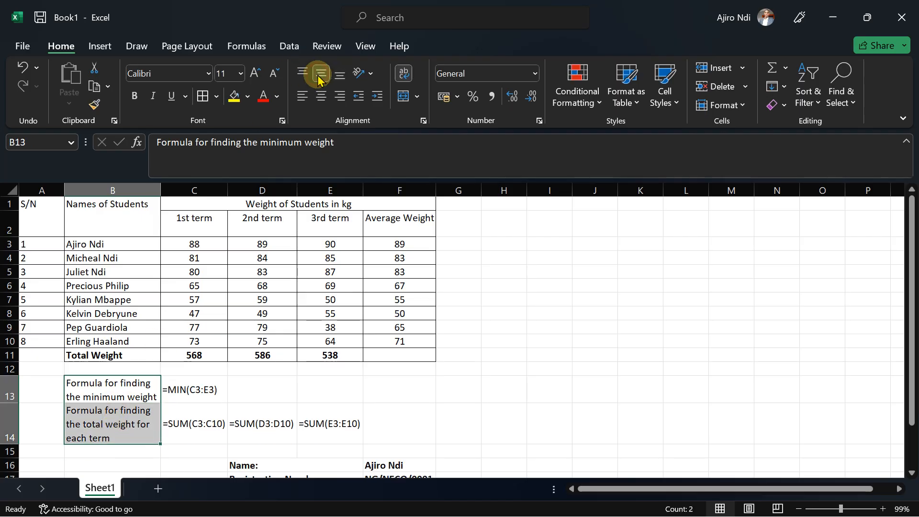
Check the exam table again and make the heading rows A1:F2 bold.
click(219, 409)
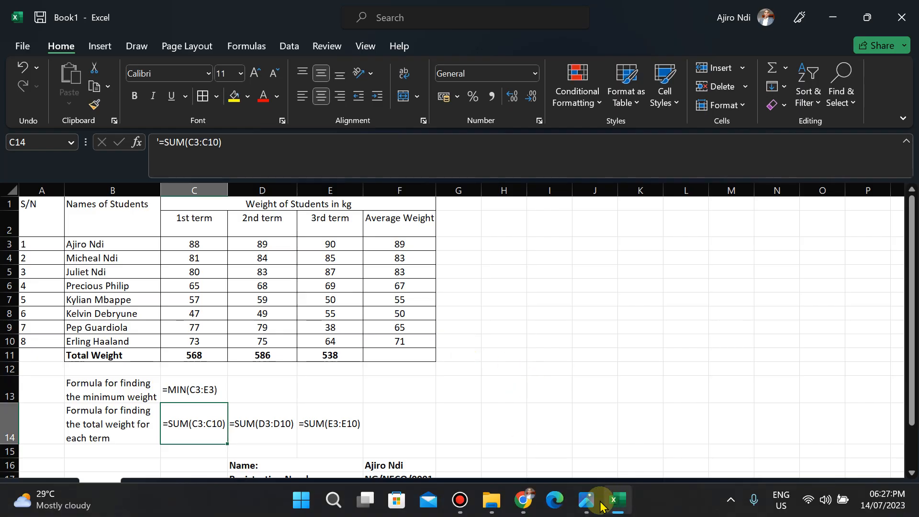
click(583, 510)
drag(565, 154, 513, 335)
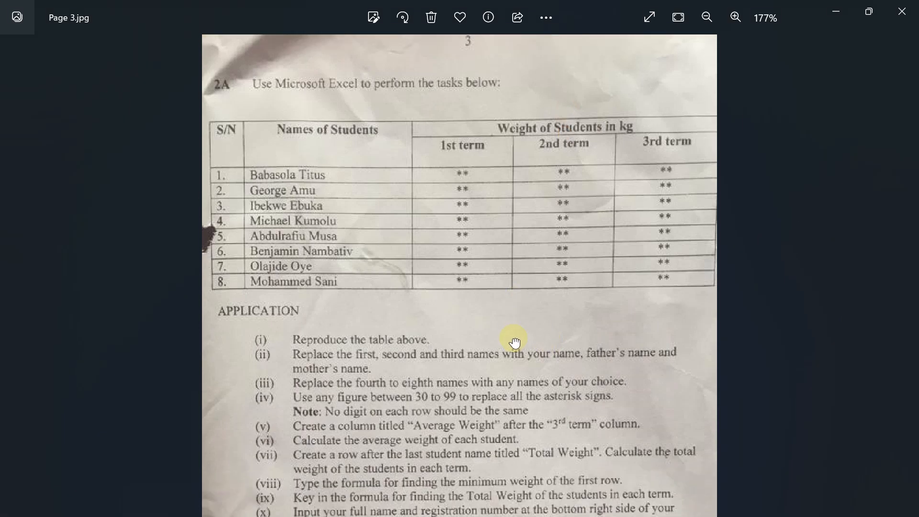
click(835, 12)
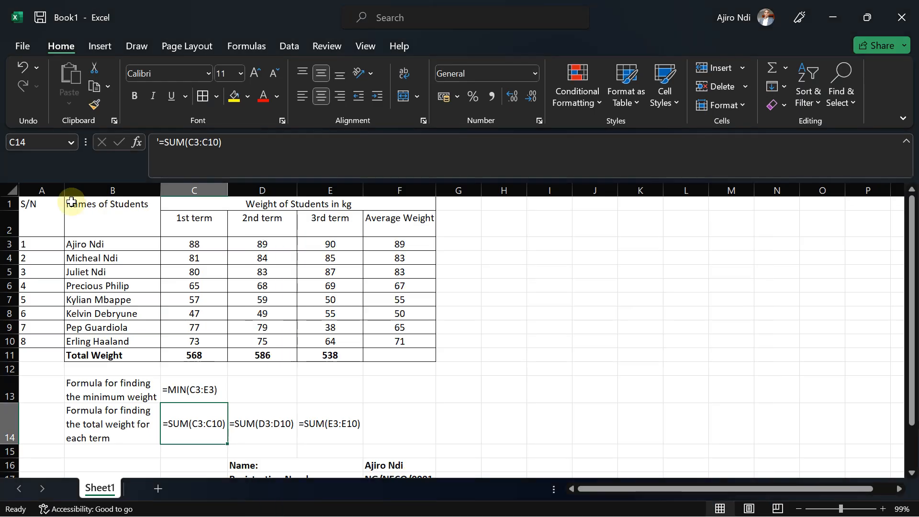
drag(35, 199, 293, 216)
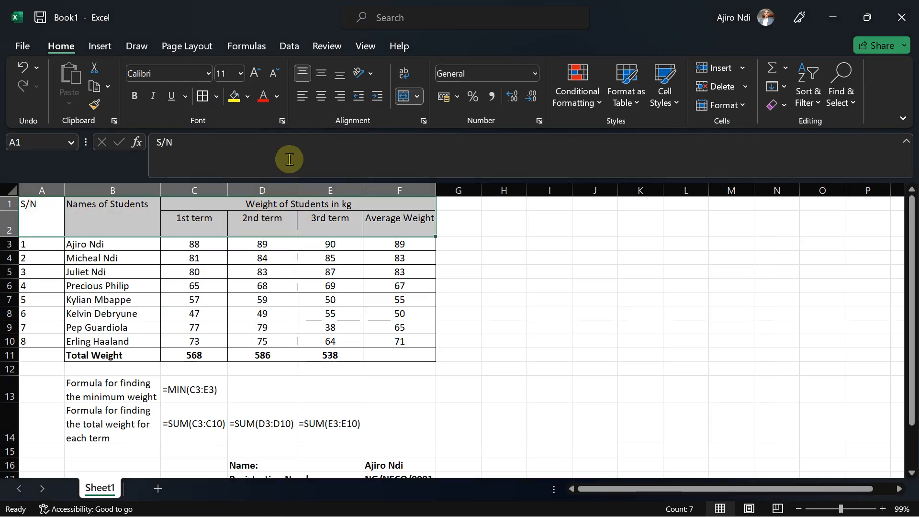
click(135, 95)
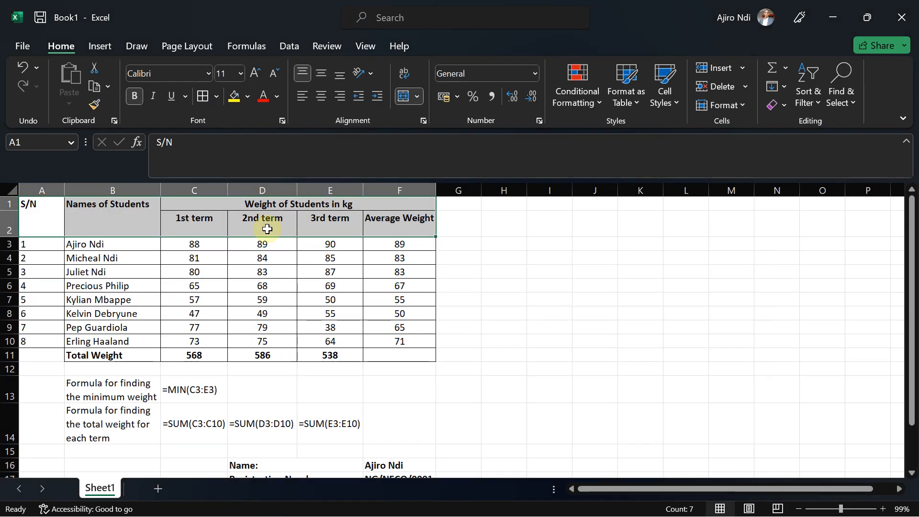
click(264, 226)
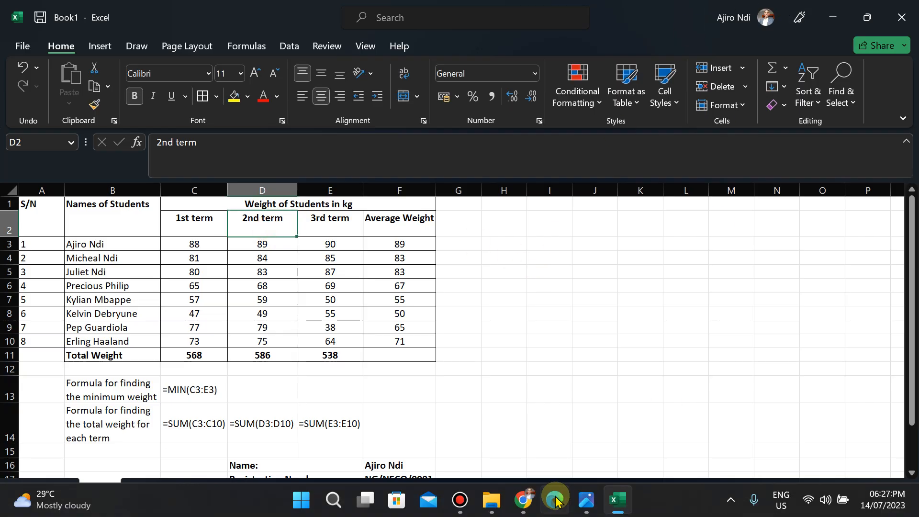
Save the workbook as Student Performance in 3 Terms in the Downloads NECO Data Processing Practical 2023 folder.
click(586, 512)
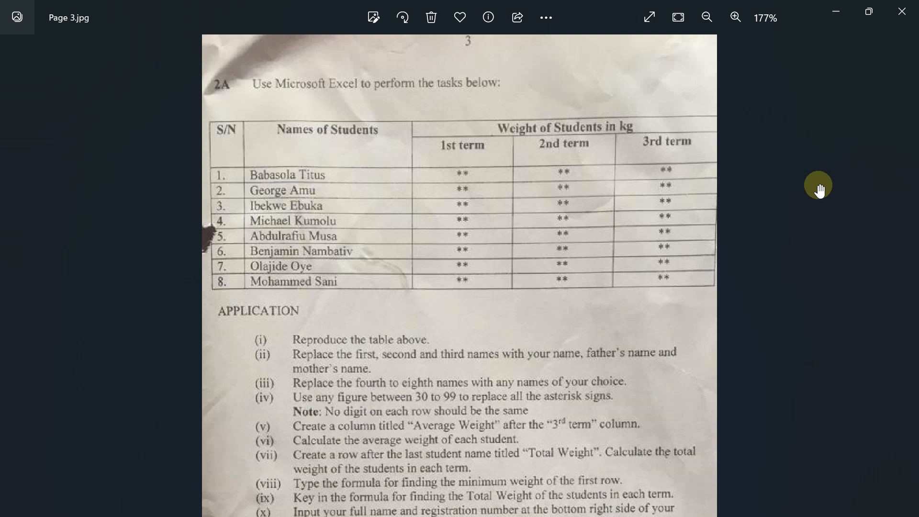
drag(642, 302, 610, 132)
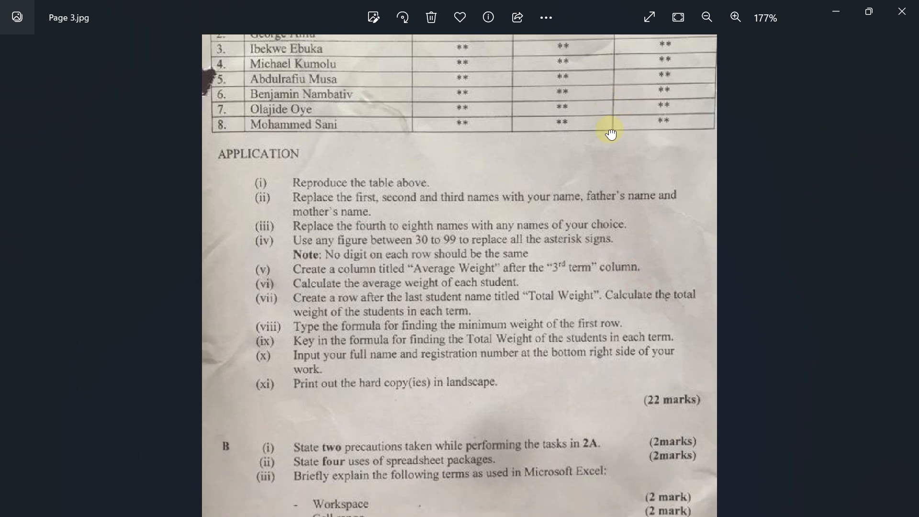
click(834, 9)
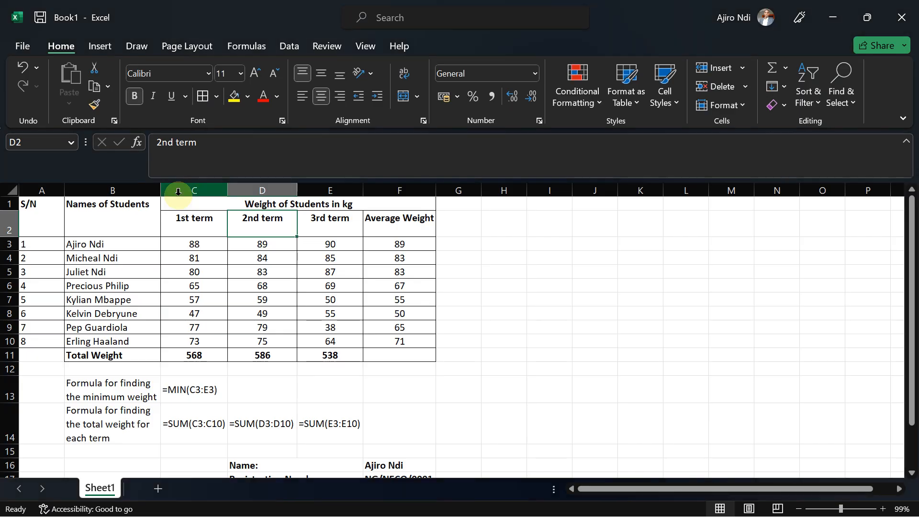
click(21, 47)
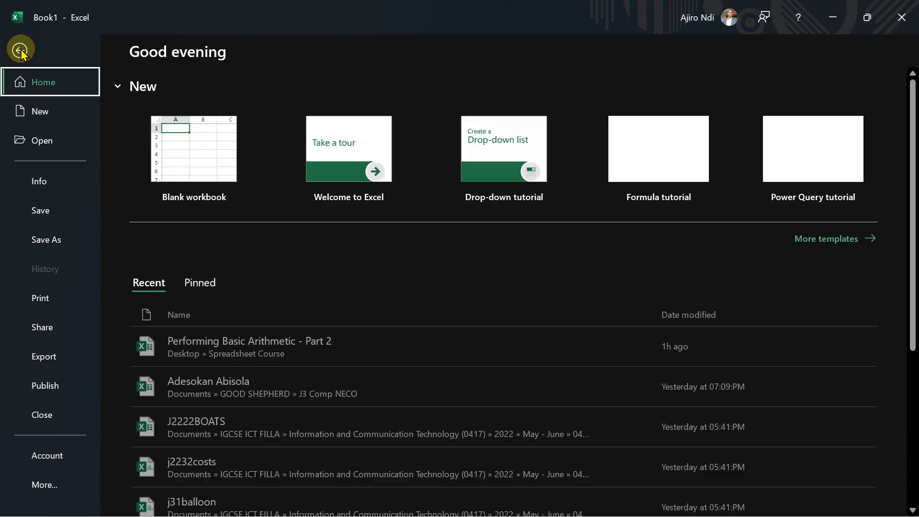
click(40, 213)
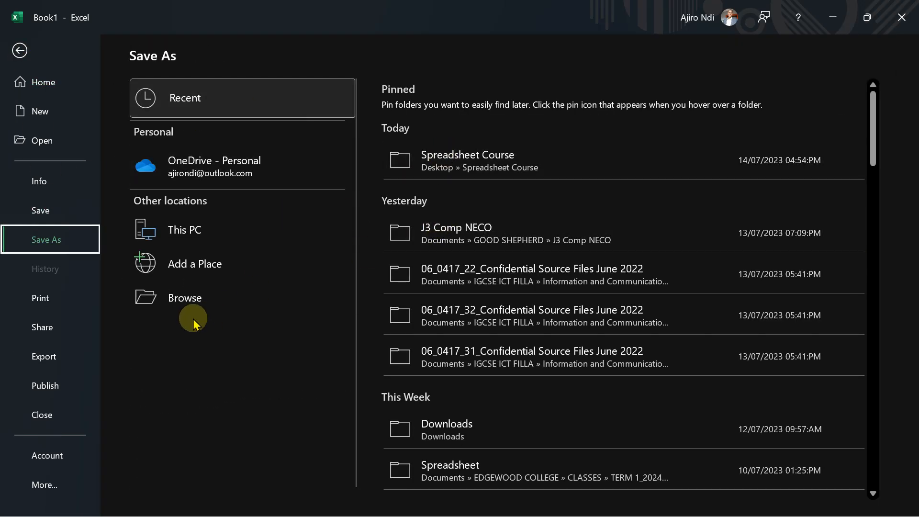
click(175, 287)
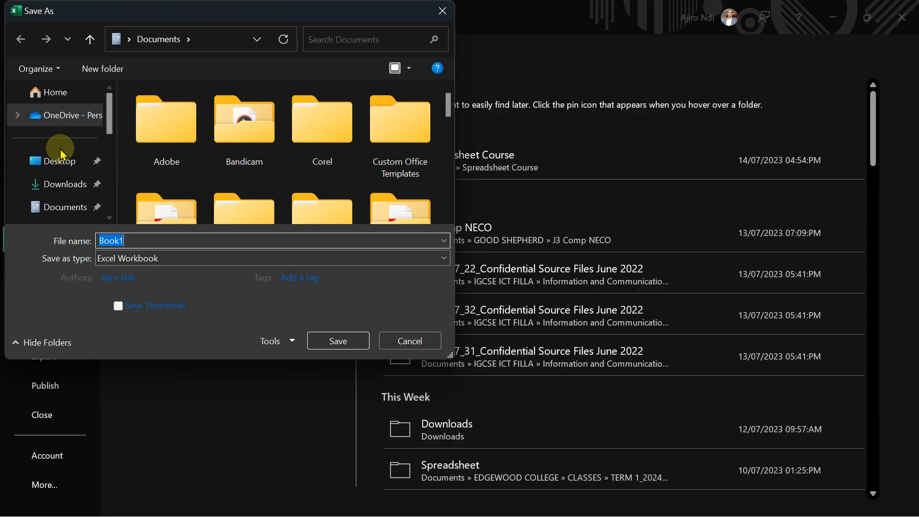
click(48, 184)
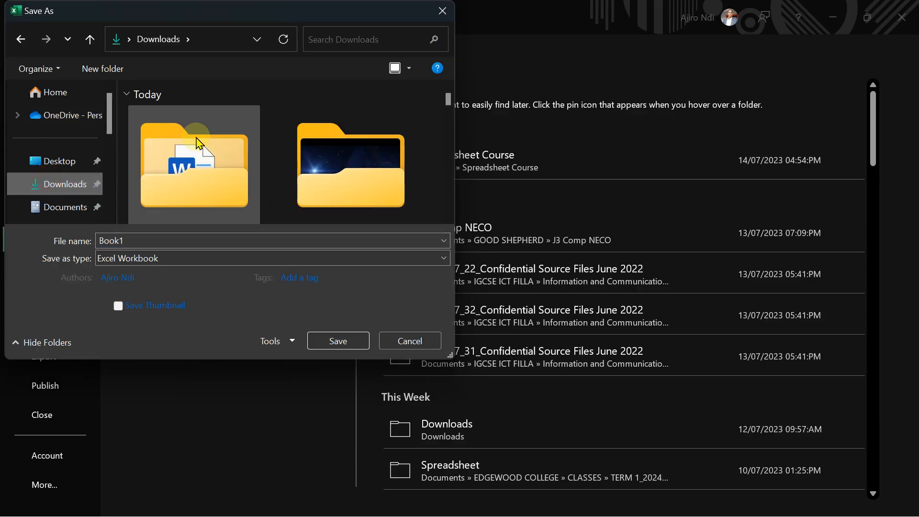
double_click(197, 137)
double_click(122, 241)
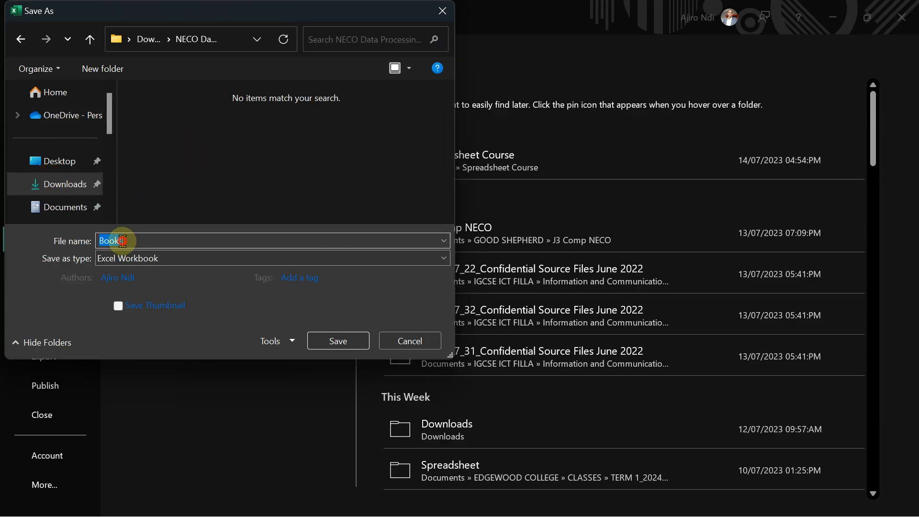
click(588, 503)
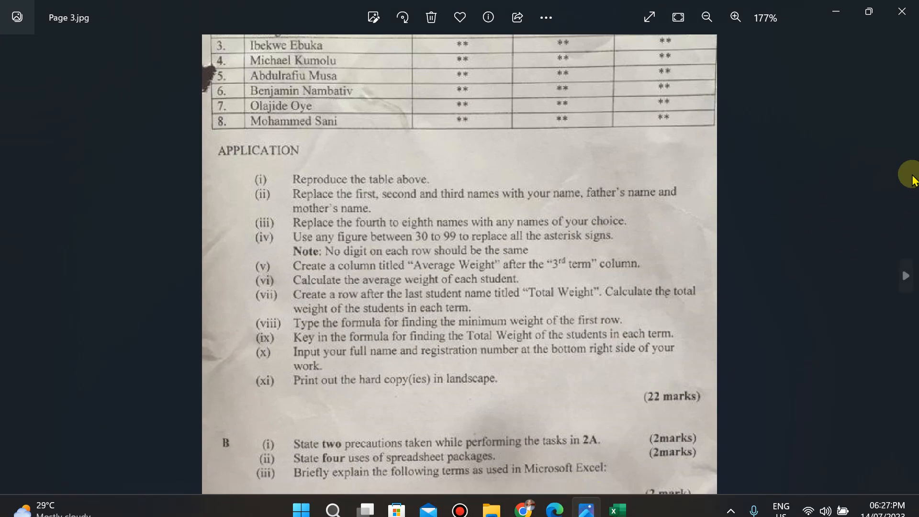
click(835, 11)
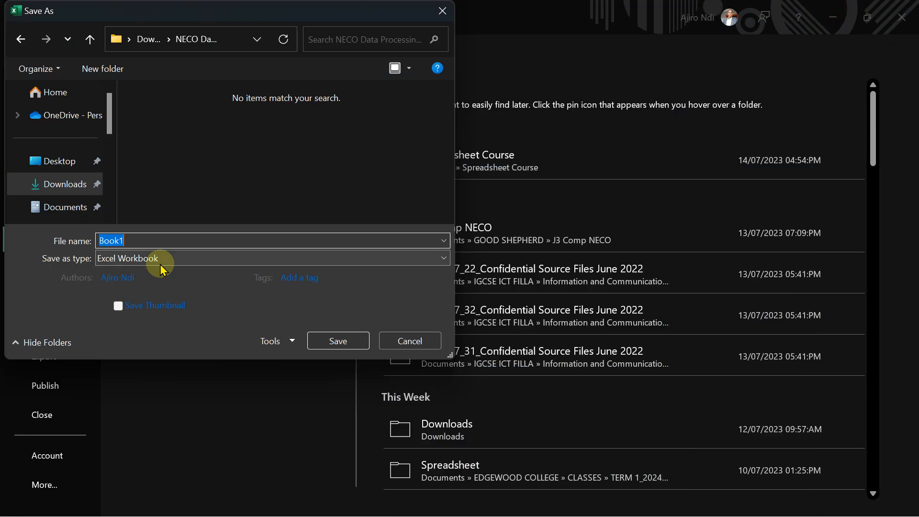
text(ST)
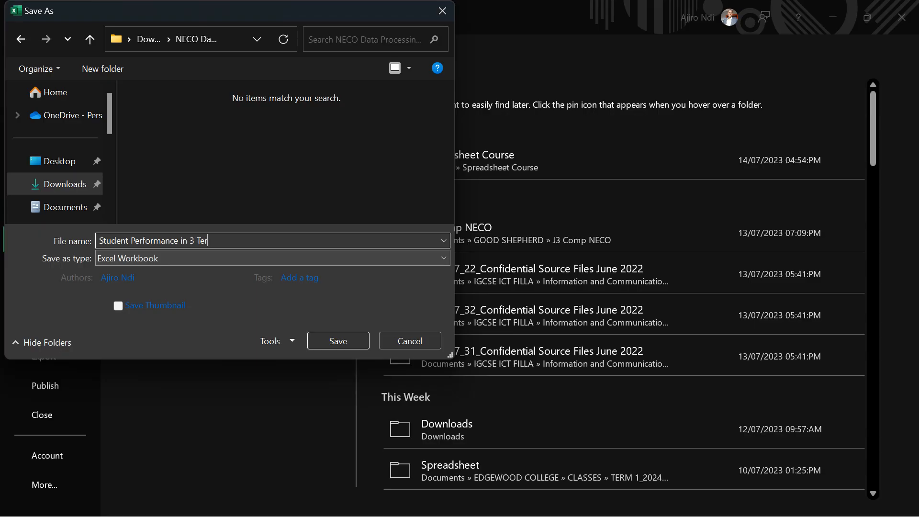
click(334, 340)
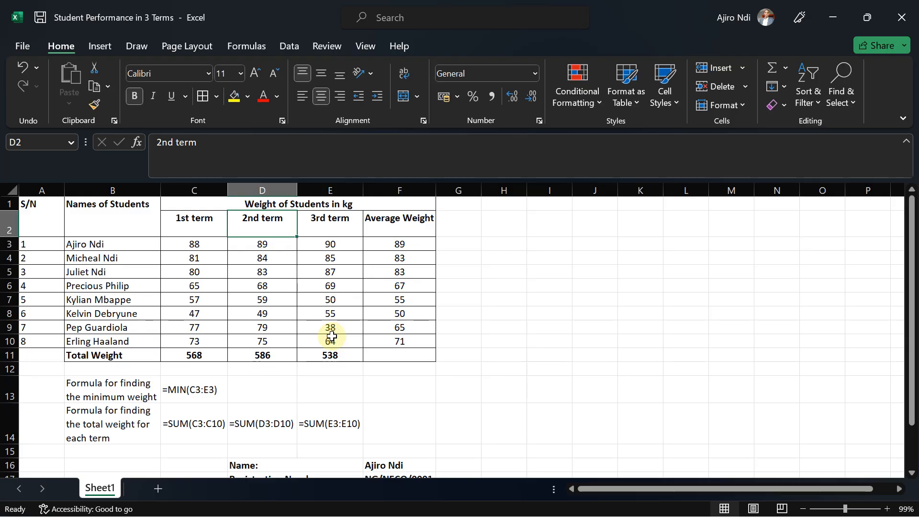
Set the print layout to Landscape Orientation and review the exam's printing instruction again.
click(20, 47)
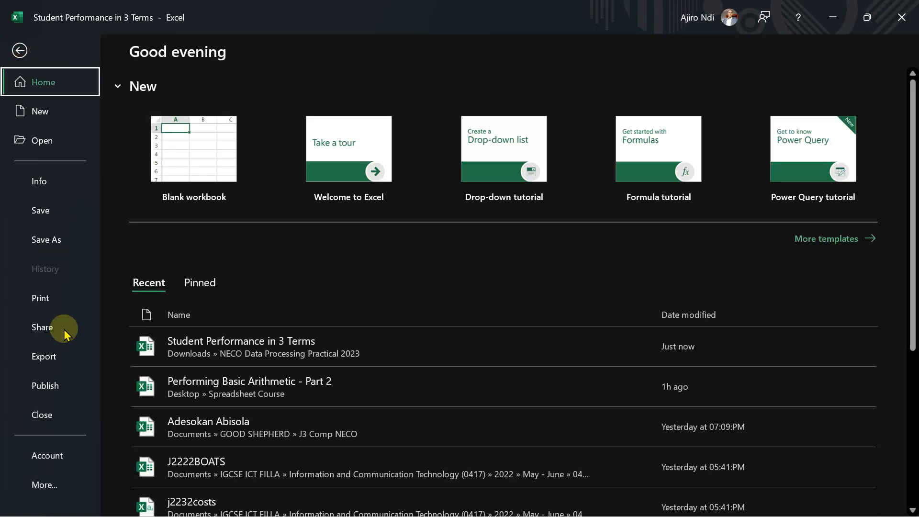
click(26, 298)
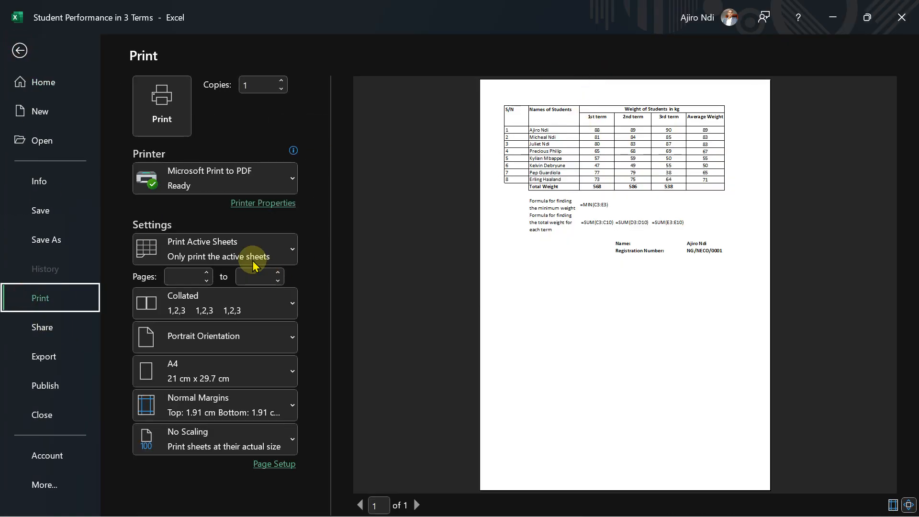
click(209, 337)
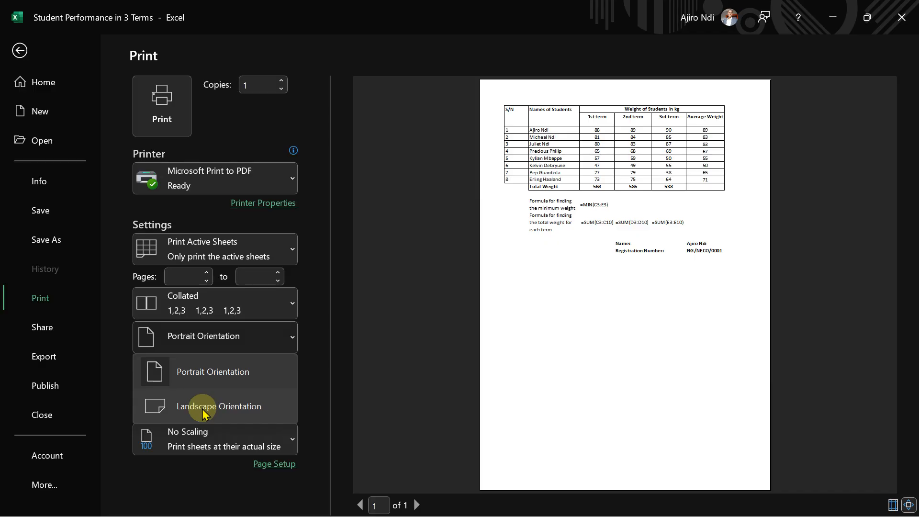
click(234, 406)
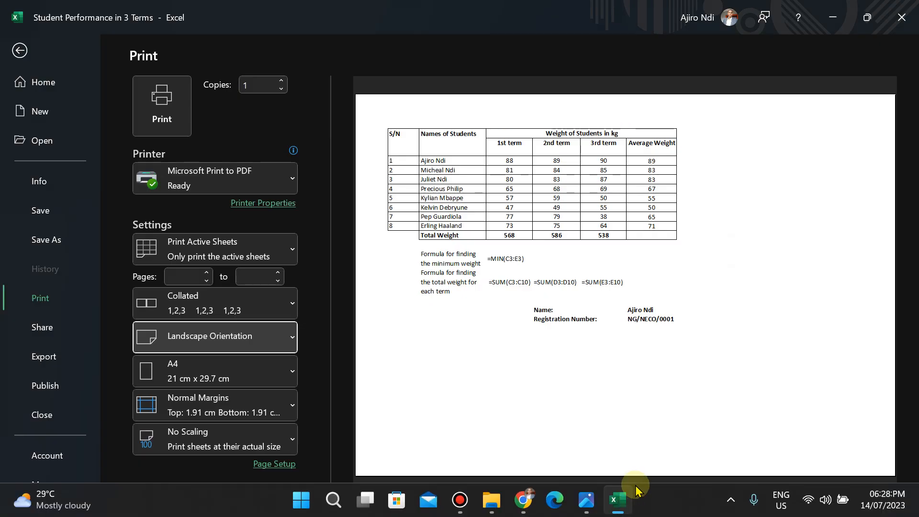
mouse_move(607, 508)
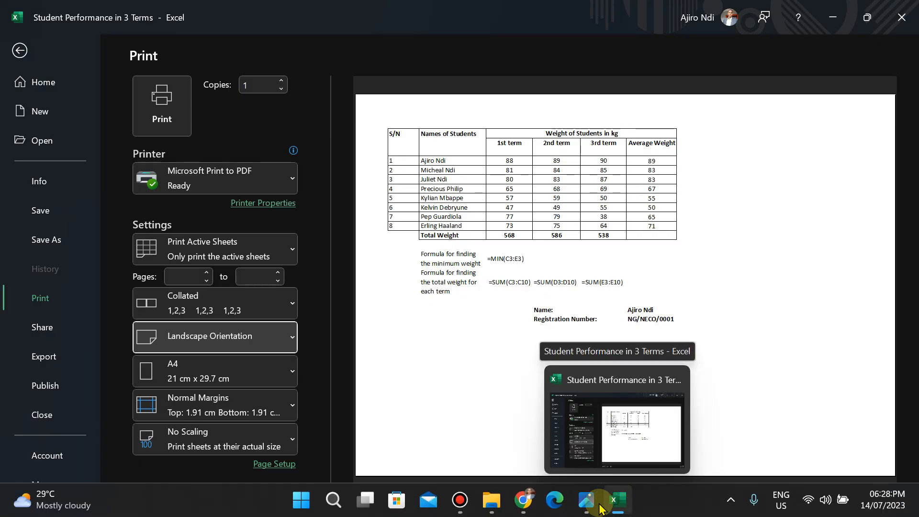
click(589, 500)
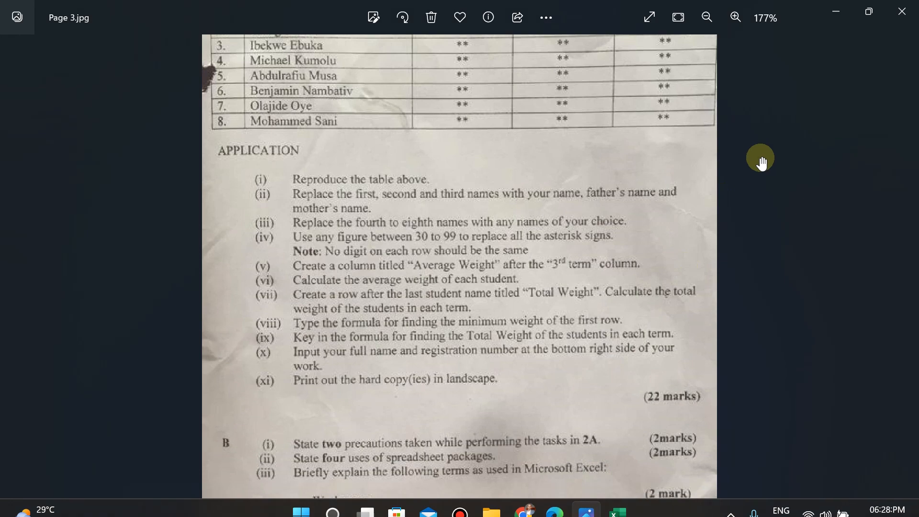
drag(803, 191, 790, 294)
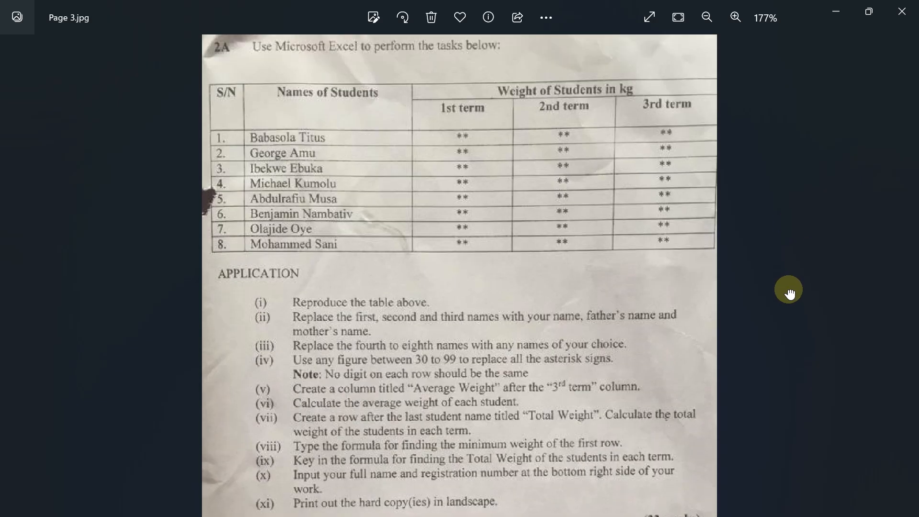
click(844, 19)
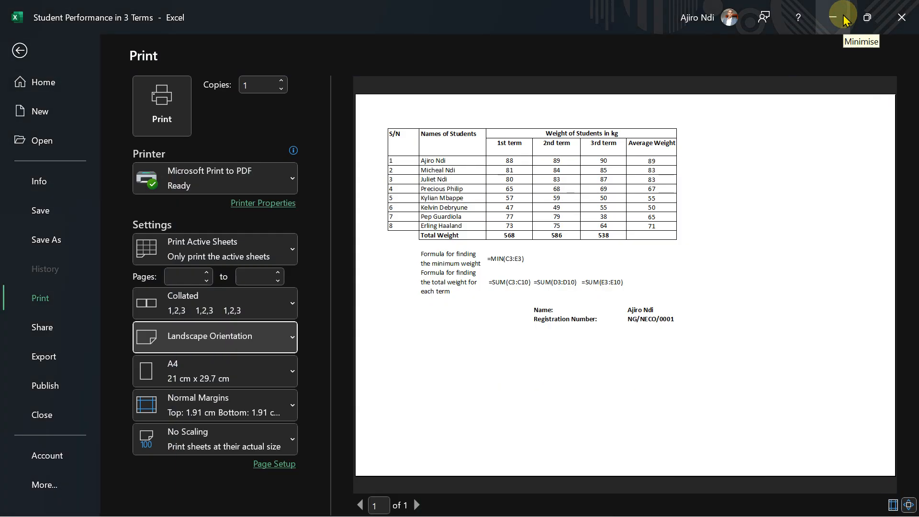
Print the sheet to PDF as Student Performance in 3 Terms in the same folder.
click(164, 104)
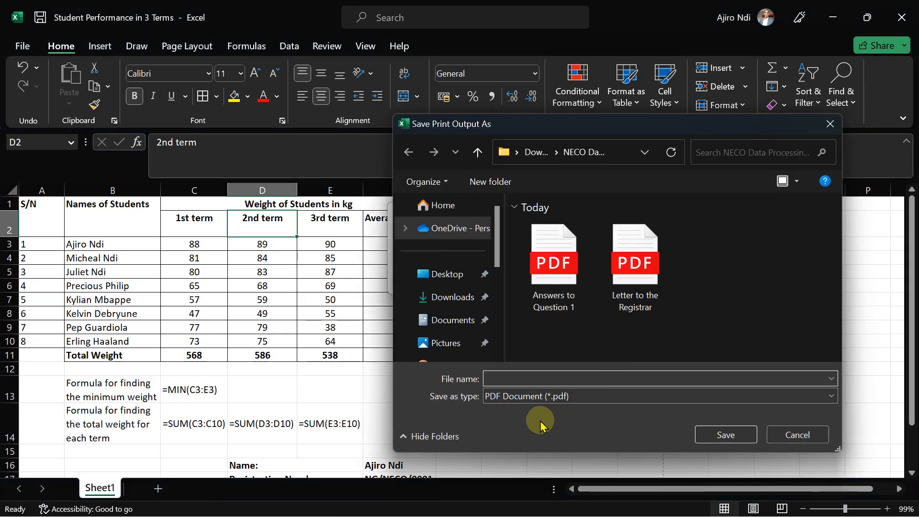
click(496, 376)
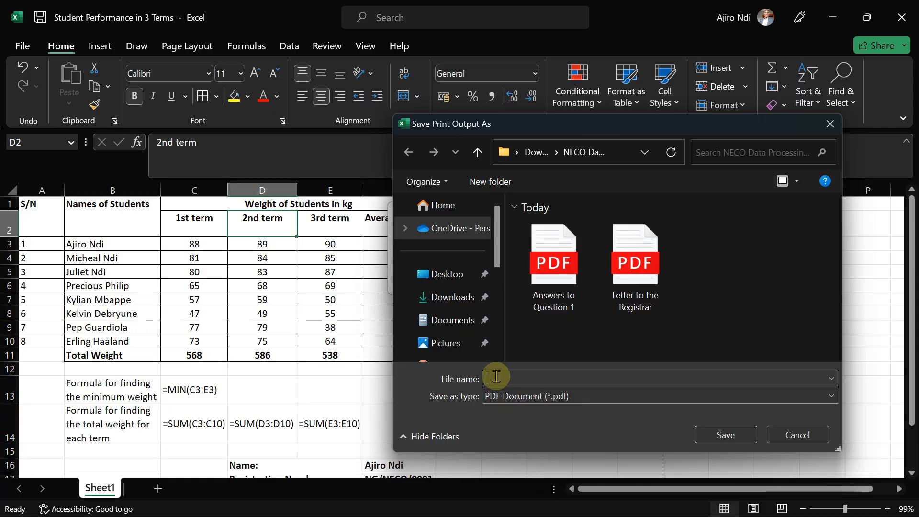
text(Stu)
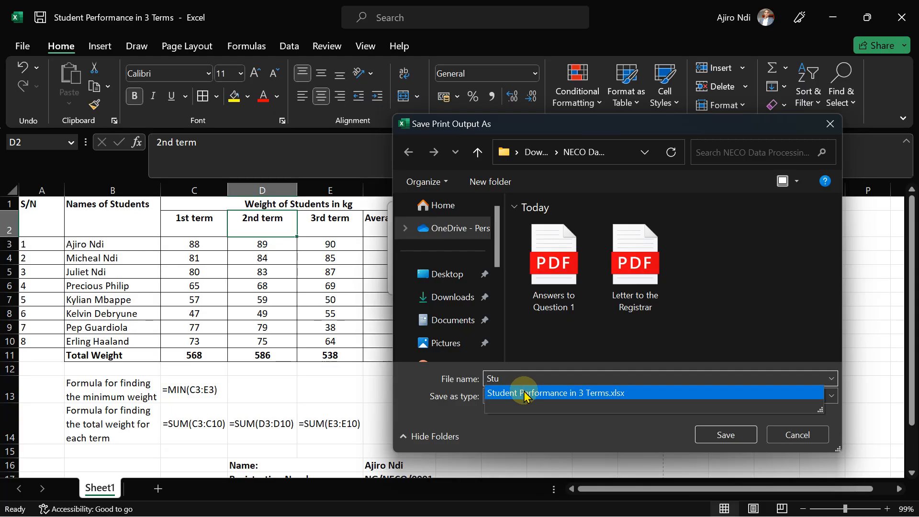
click(525, 394)
click(630, 379)
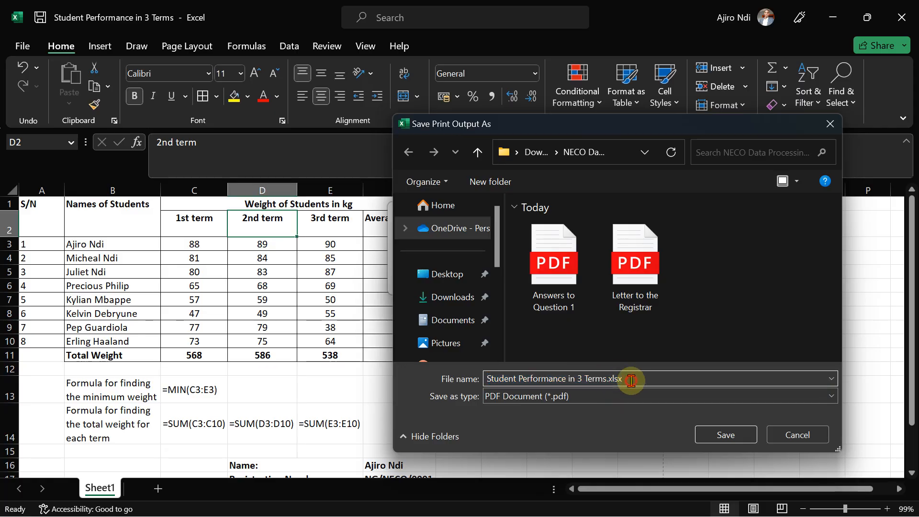
key(BackSpace)
key(BackSpace)
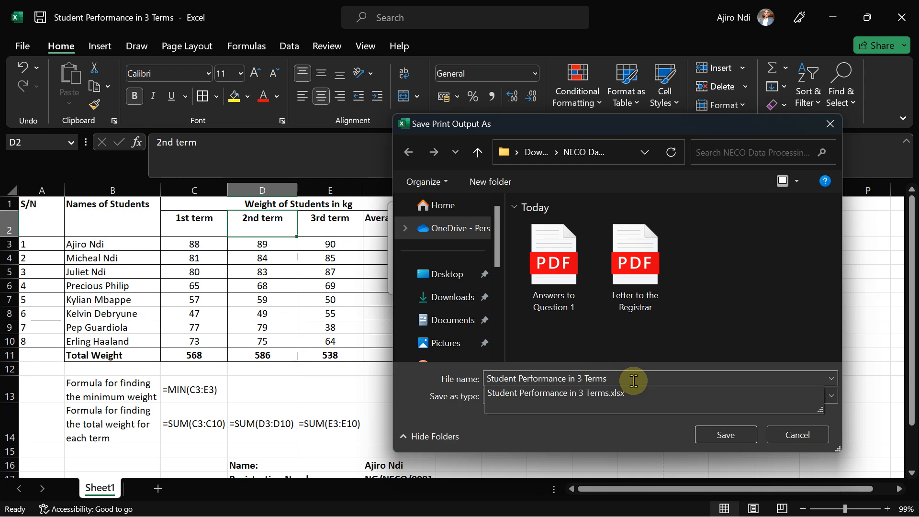
click(720, 436)
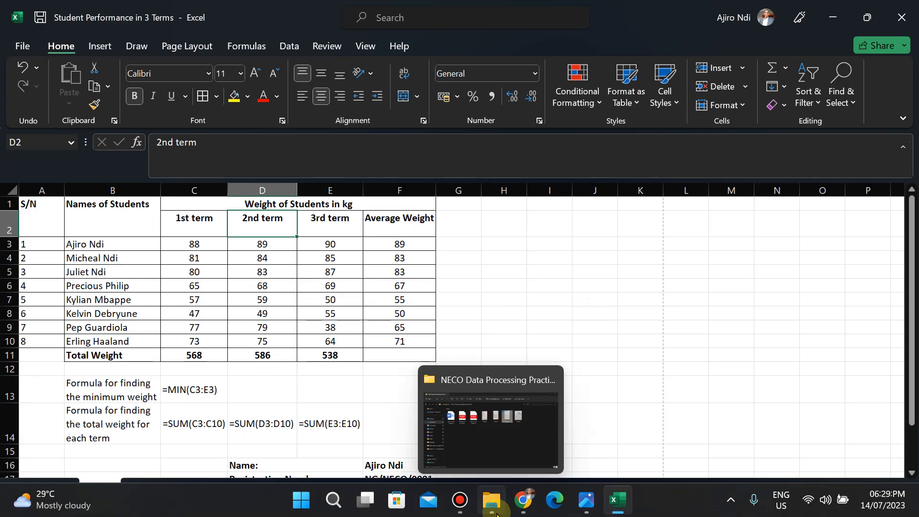
Open the exported PDF from the NECO Data Processing Practical 2023 folder to review the printout.
click(497, 513)
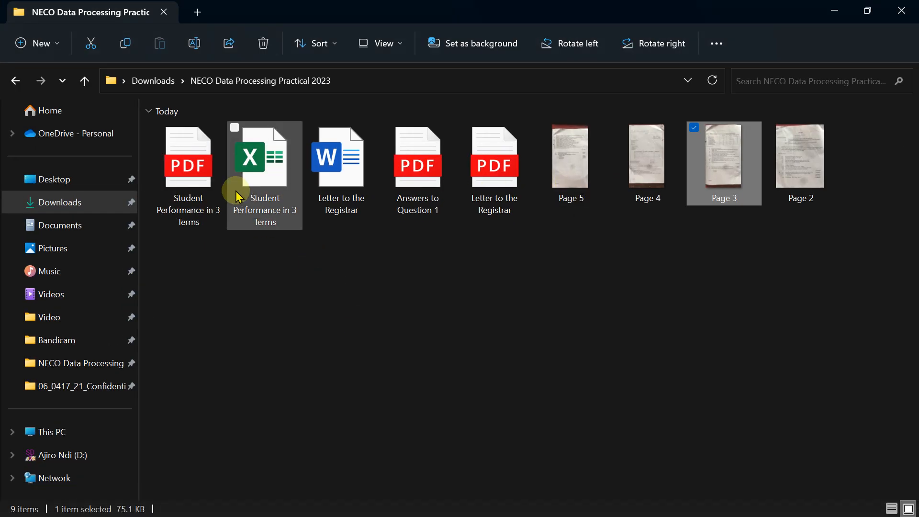
click(192, 190)
double_click(192, 194)
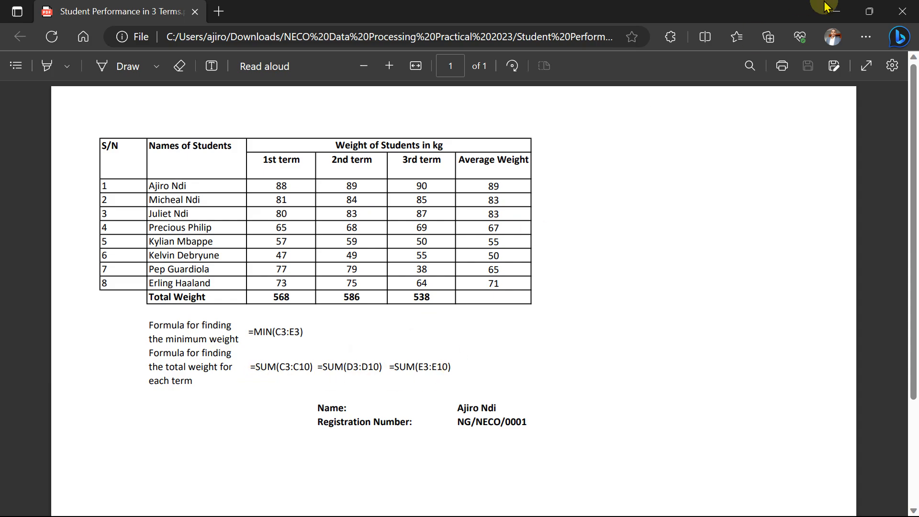
click(844, 15)
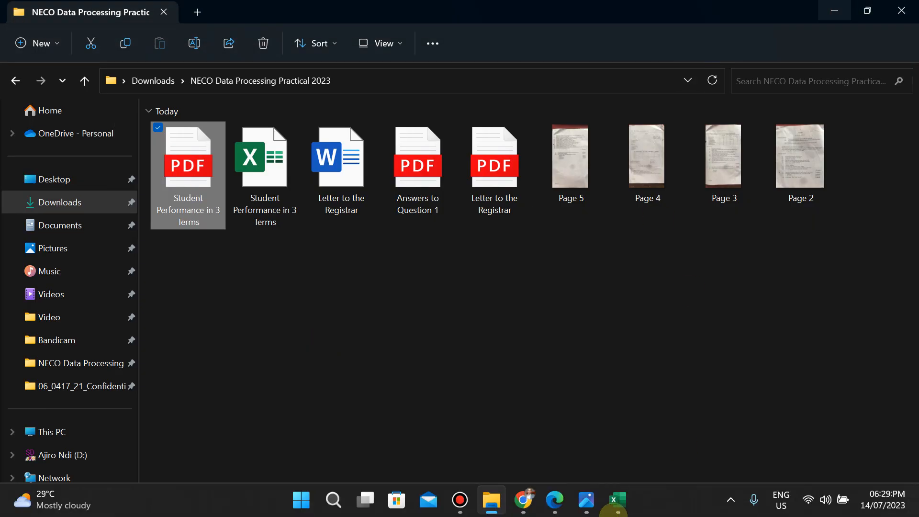
Add all borders to the formula block B13:E14 and merge C13:E13 holding the minimum weight formula.
click(616, 498)
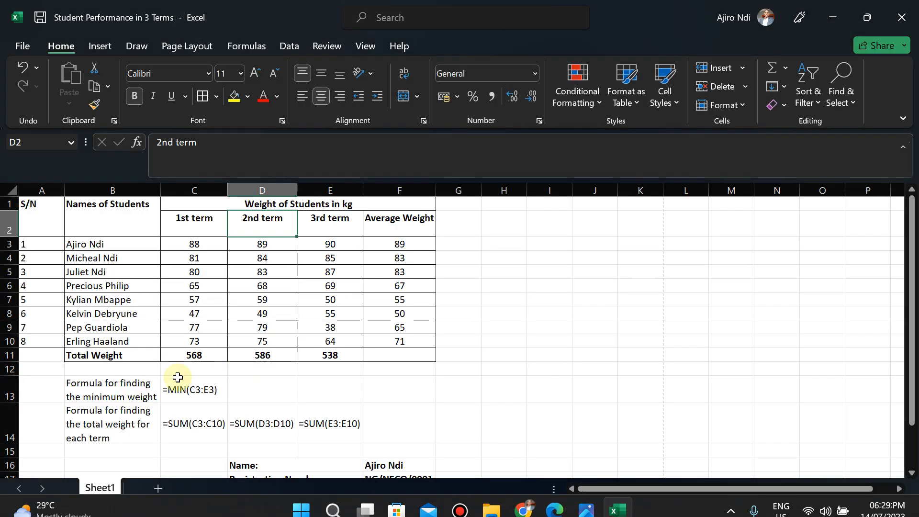
drag(77, 383, 330, 424)
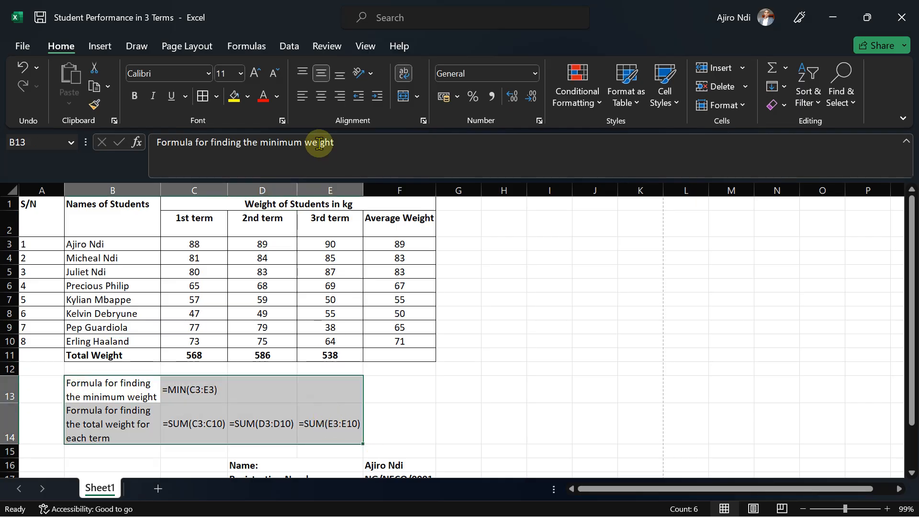
click(202, 103)
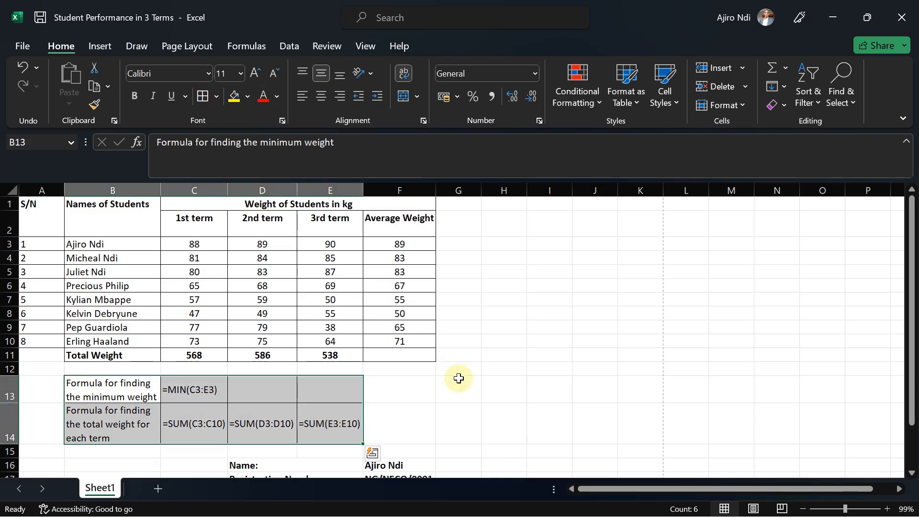
click(486, 404)
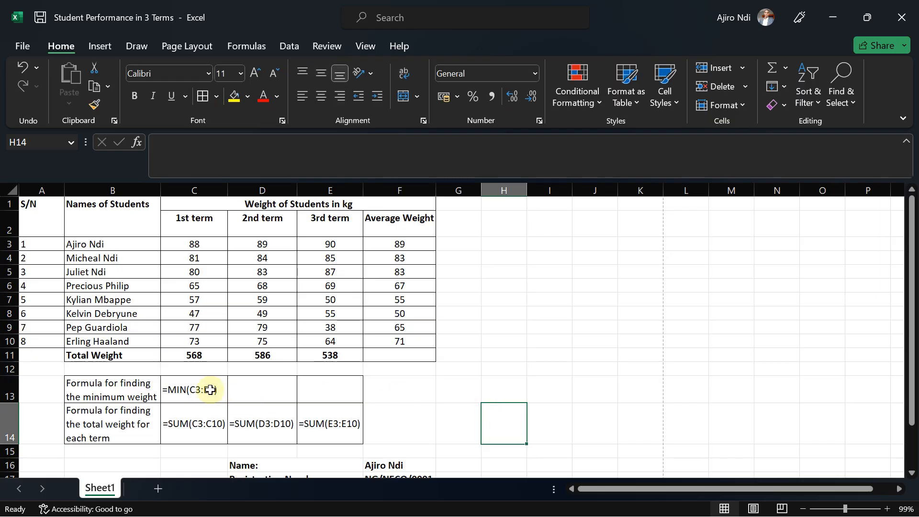
drag(196, 388, 314, 384)
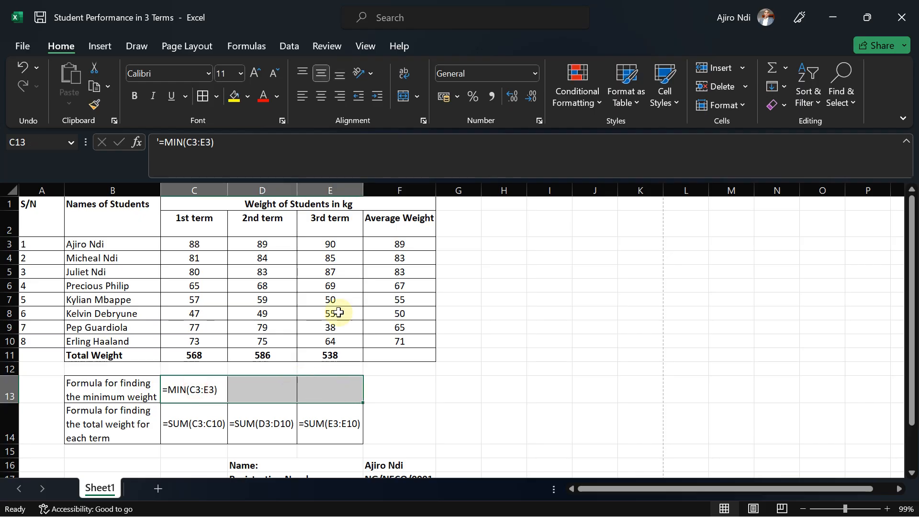
click(418, 99)
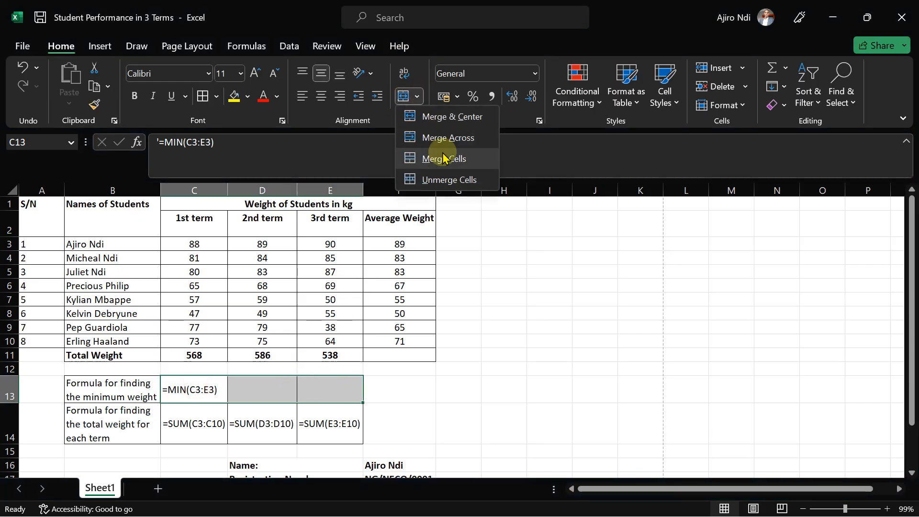
click(443, 149)
click(447, 433)
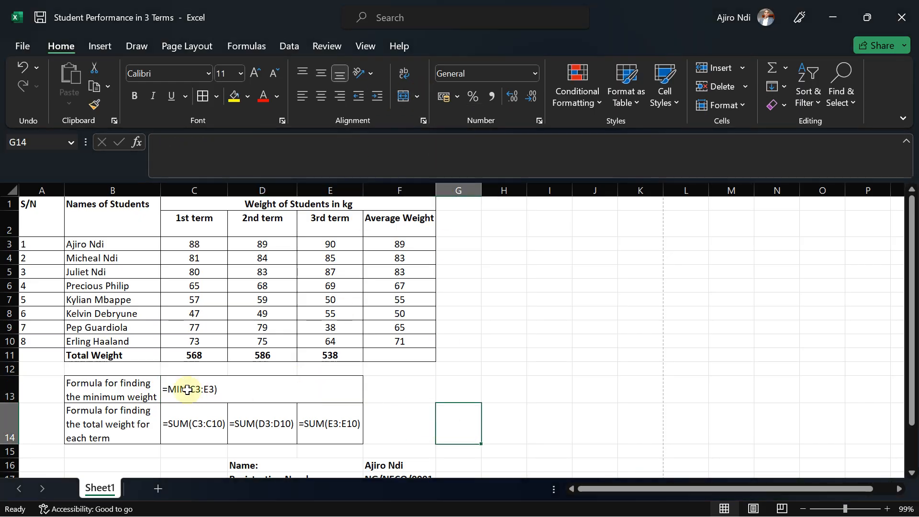
Print the sheet to PDF again, replacing the existing Student Performance in 3 Terms file.
click(30, 45)
click(26, 301)
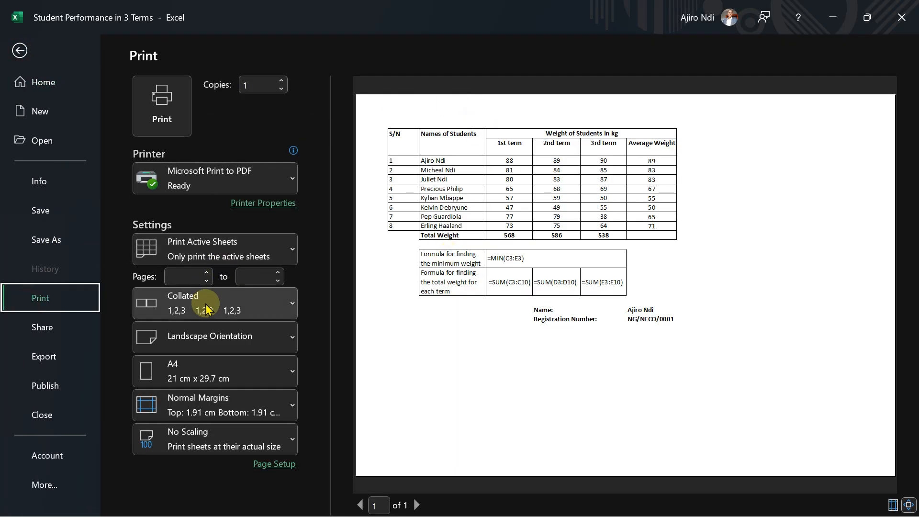
click(160, 98)
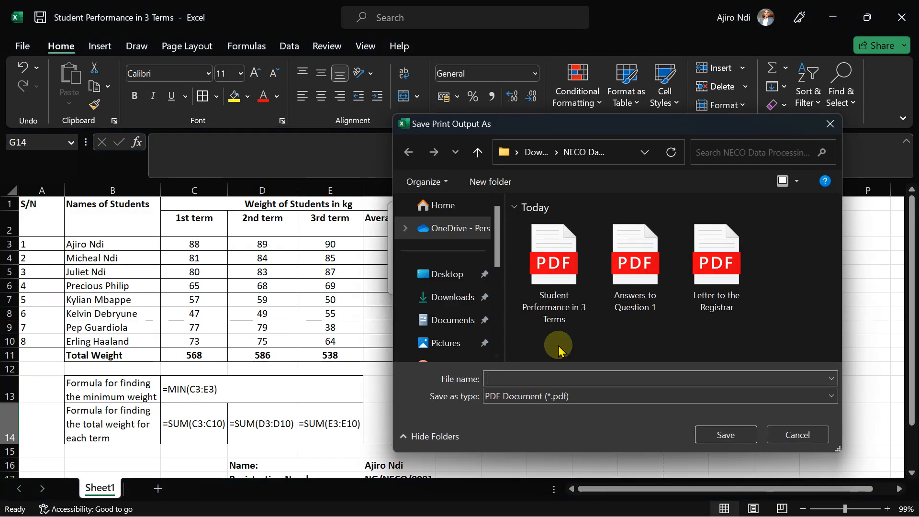
click(558, 301)
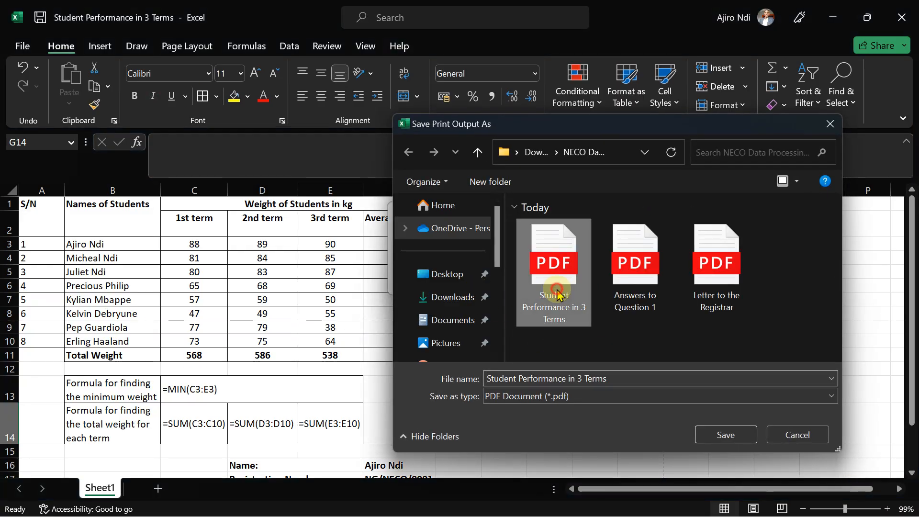
click(726, 436)
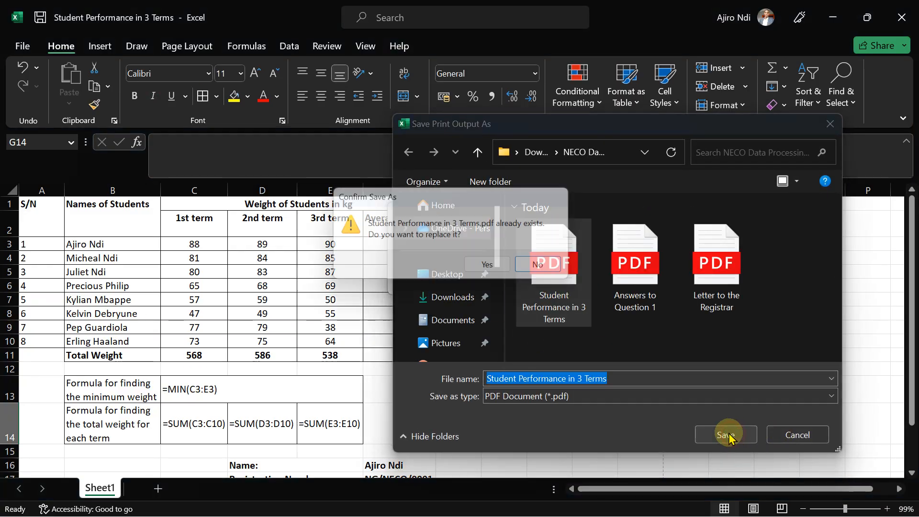
click(485, 269)
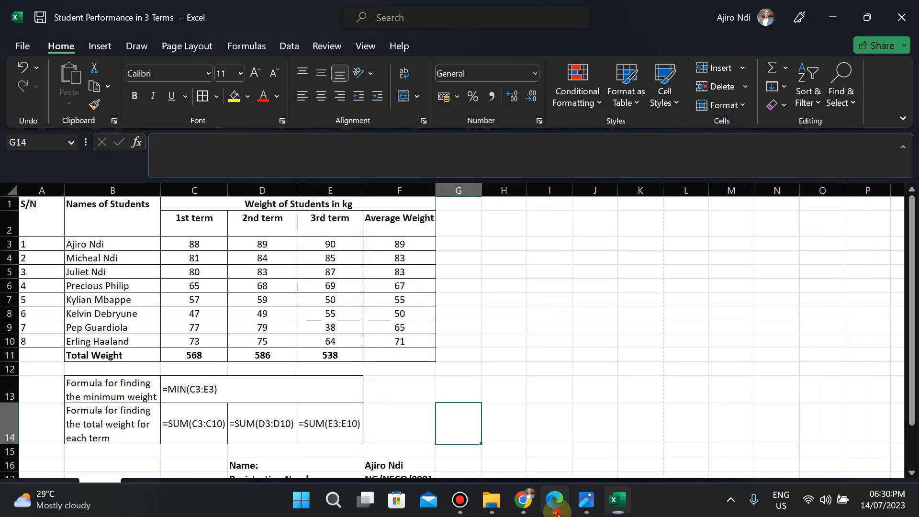
Review the updated PDF and the remaining exam questions.
click(618, 500)
click(51, 36)
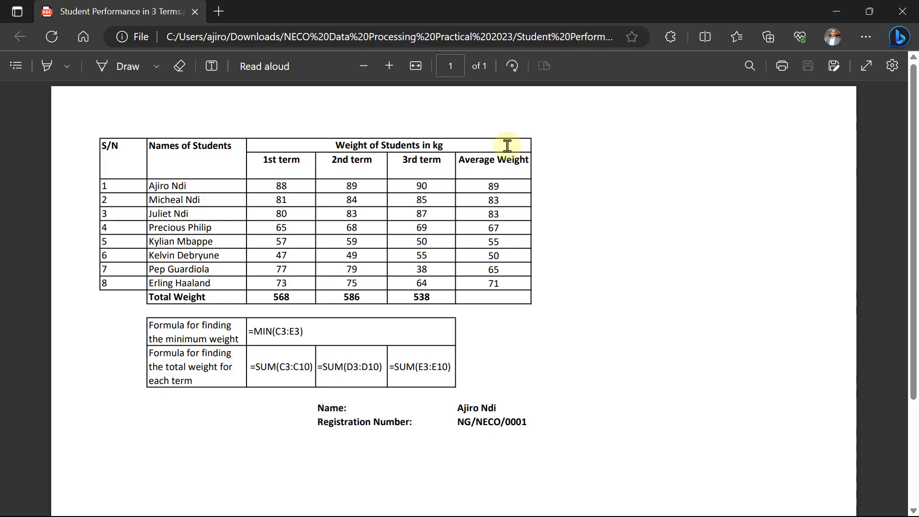
click(837, 16)
click(586, 502)
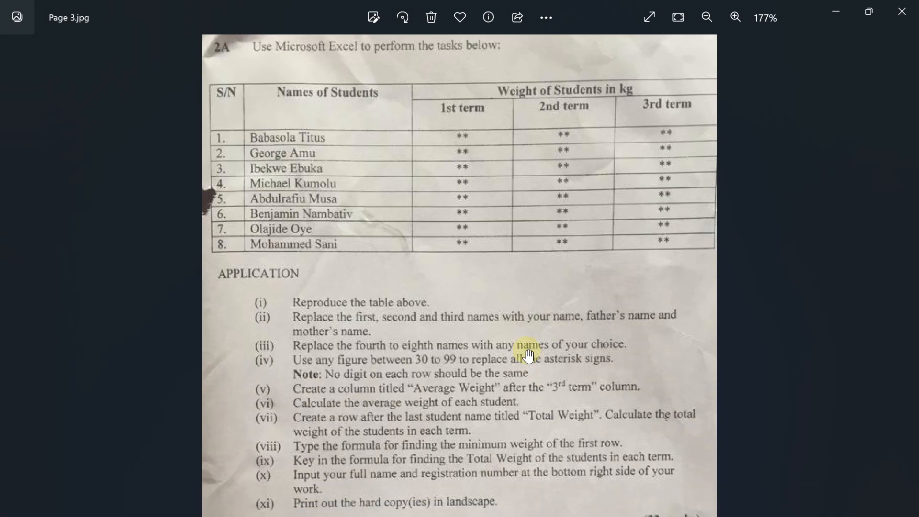
drag(528, 357, 510, 92)
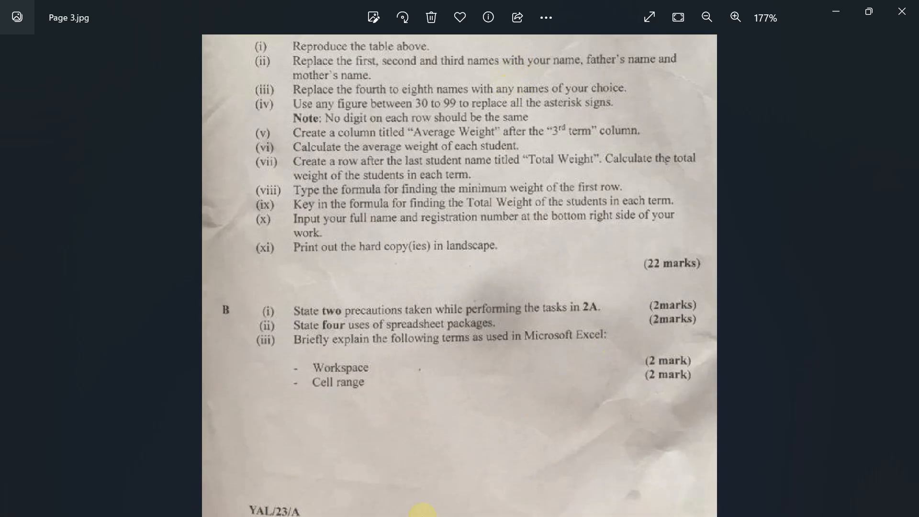
Search for Word from the Start menu and launch it.
click(301, 500)
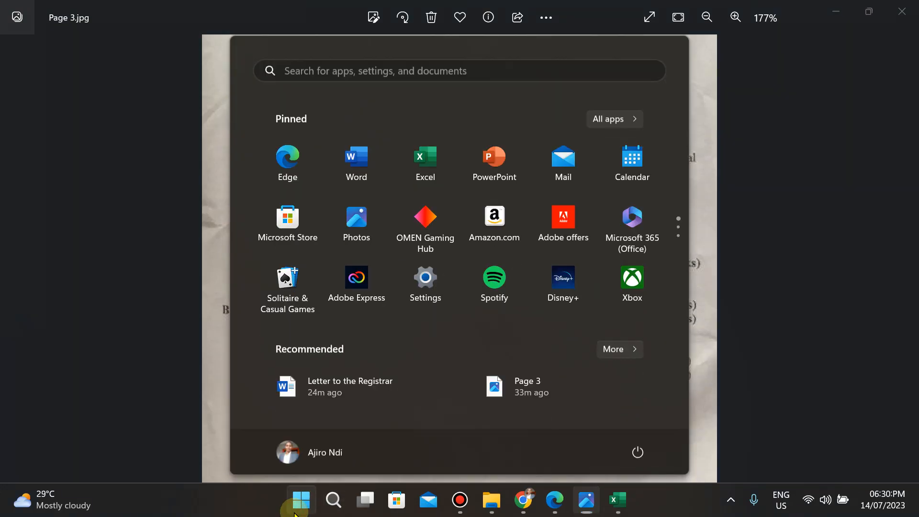
click(322, 70)
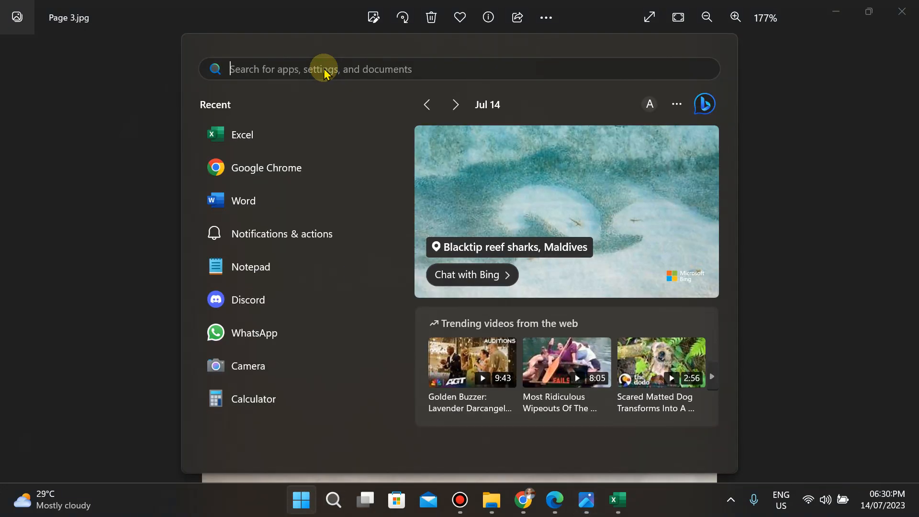
text(word)
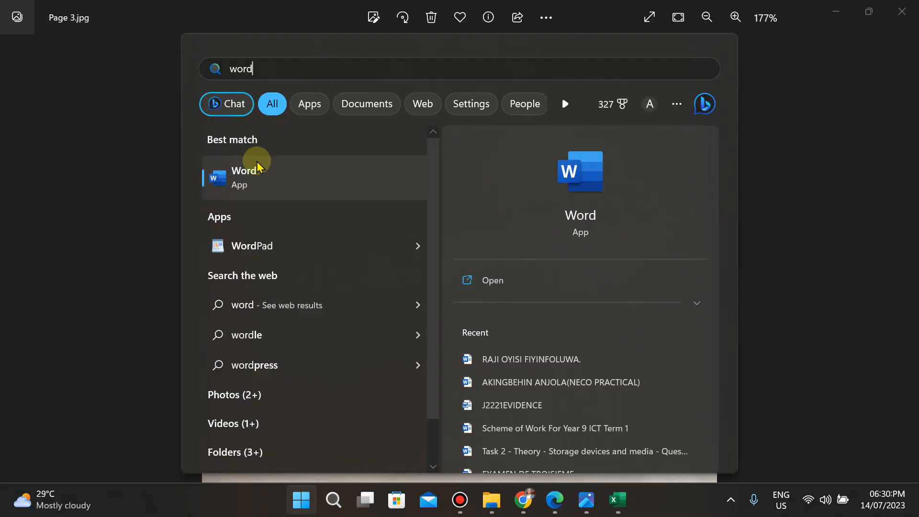
click(249, 179)
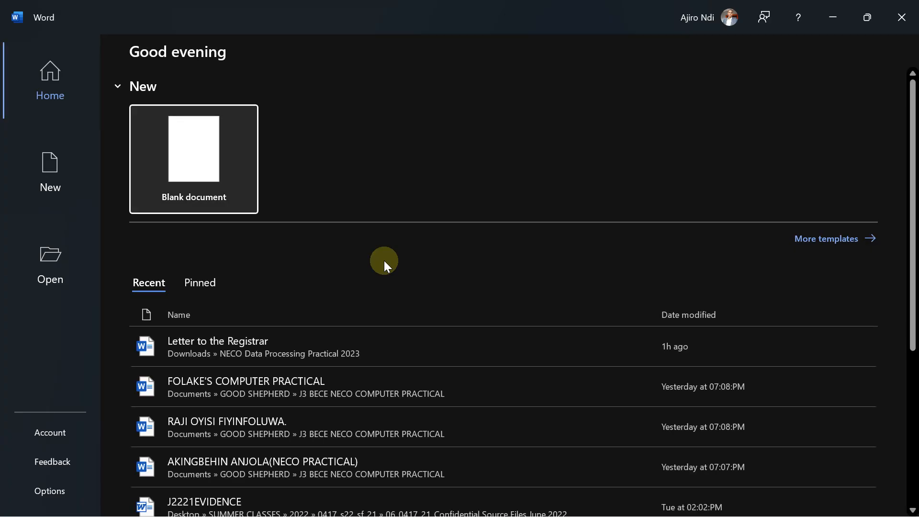
Type the heading 'Question 2.' at the top of the blank document and start a new line.
click(202, 154)
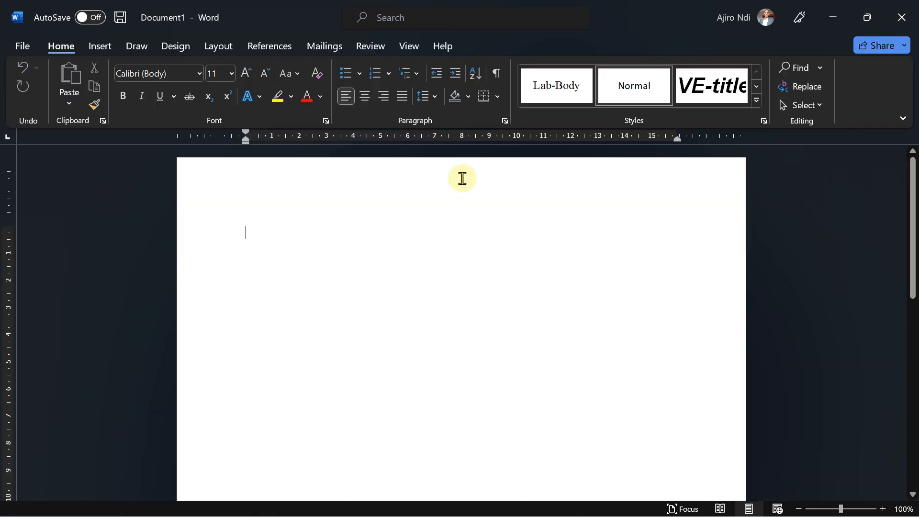
click(570, 502)
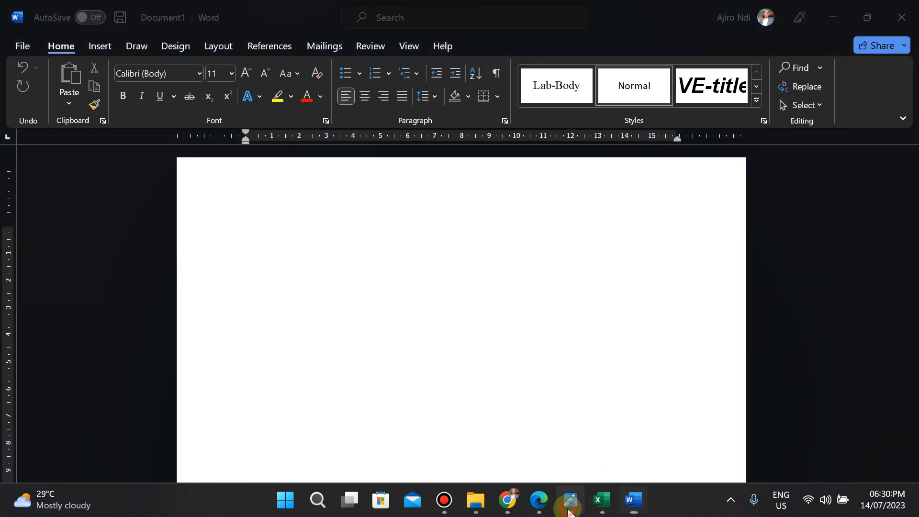
click(570, 502)
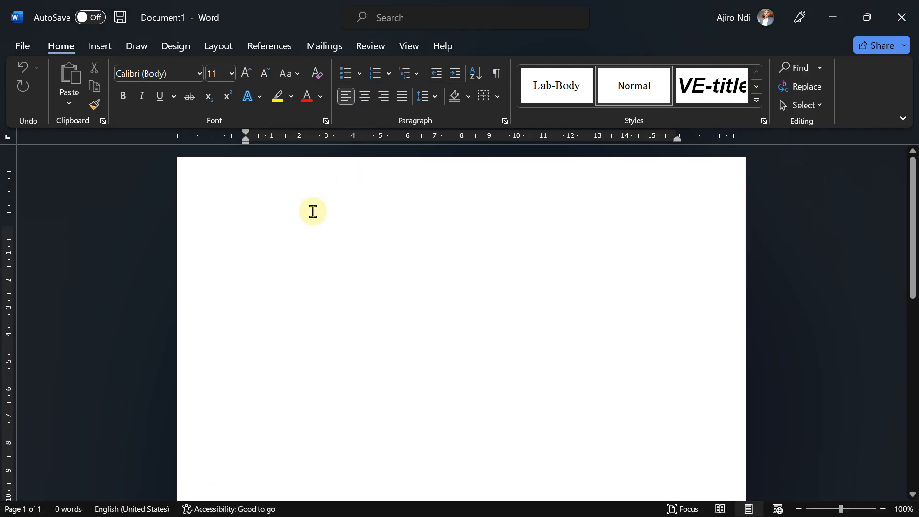
text(Questio)
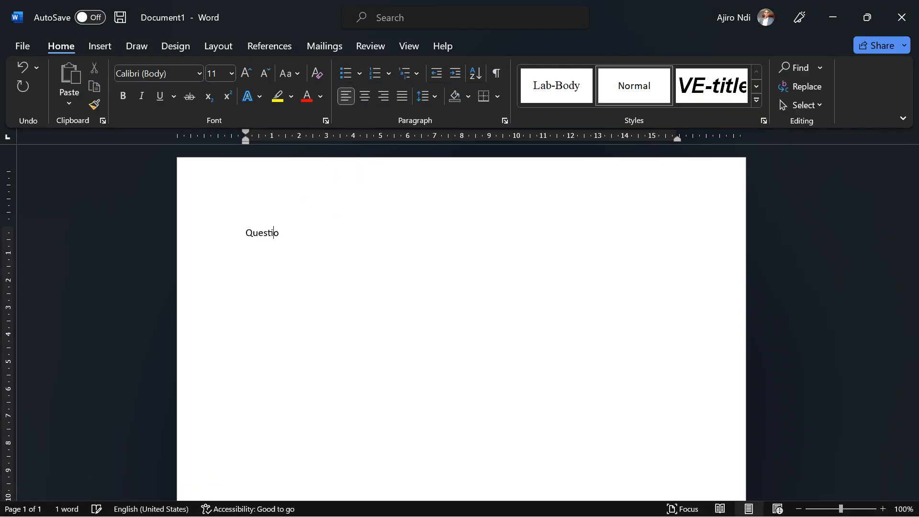
text(n 1)
key(BackSpace)
text(2)
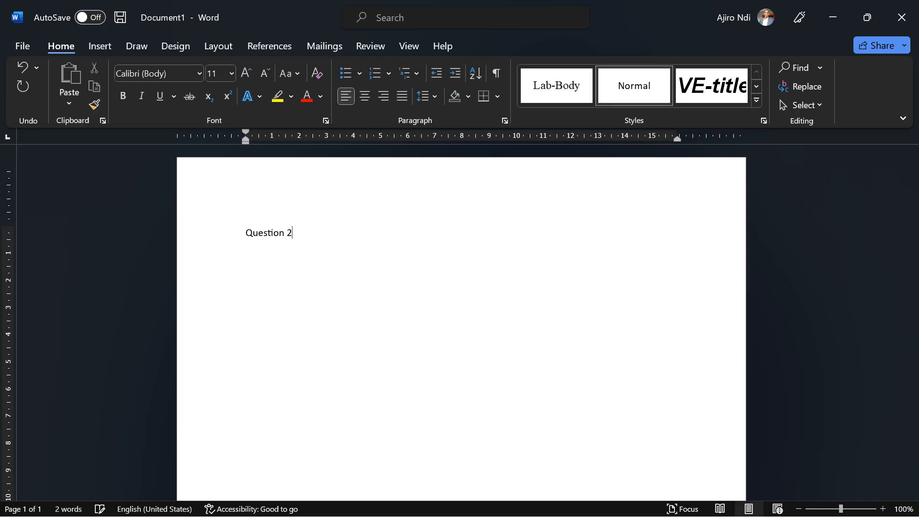
text(B)
key(BackSpace)
text(.)
key(Return)
text(B)
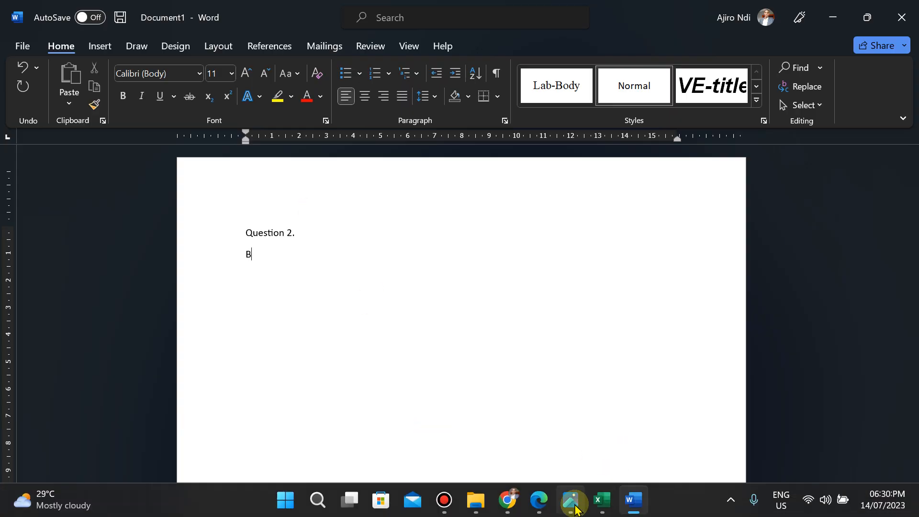
Type the sub-question label 'Bi.' on the new line, checking the exam paper.
click(572, 500)
click(574, 507)
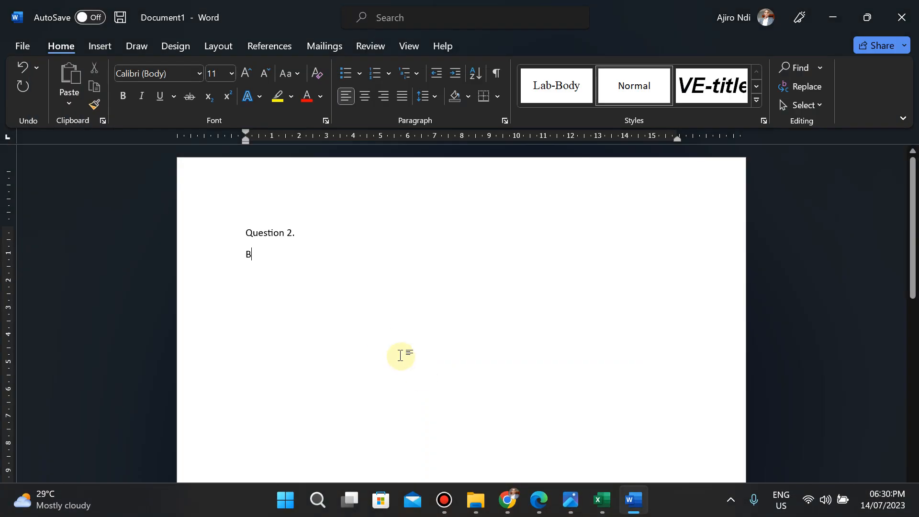
text(i.)
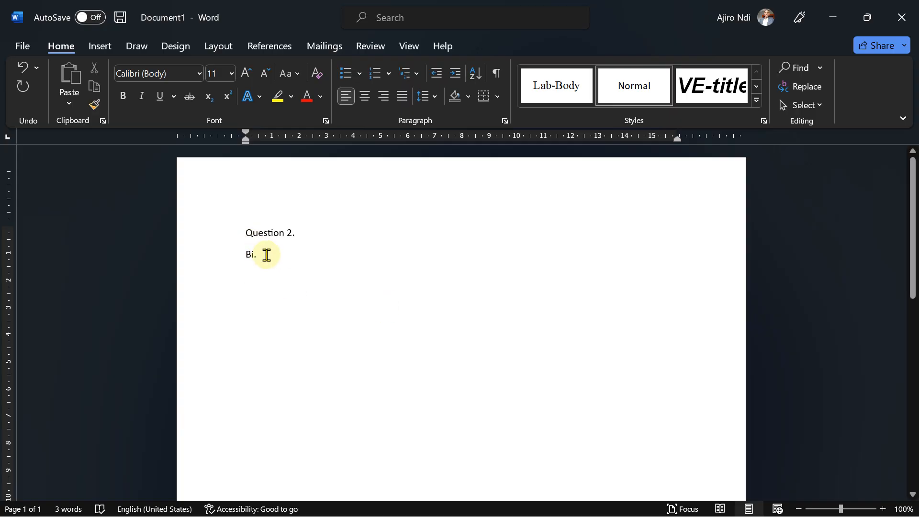
Start a square-bulleted list and enter the precaution 'I ensured my work was saved frequently'.
click(360, 74)
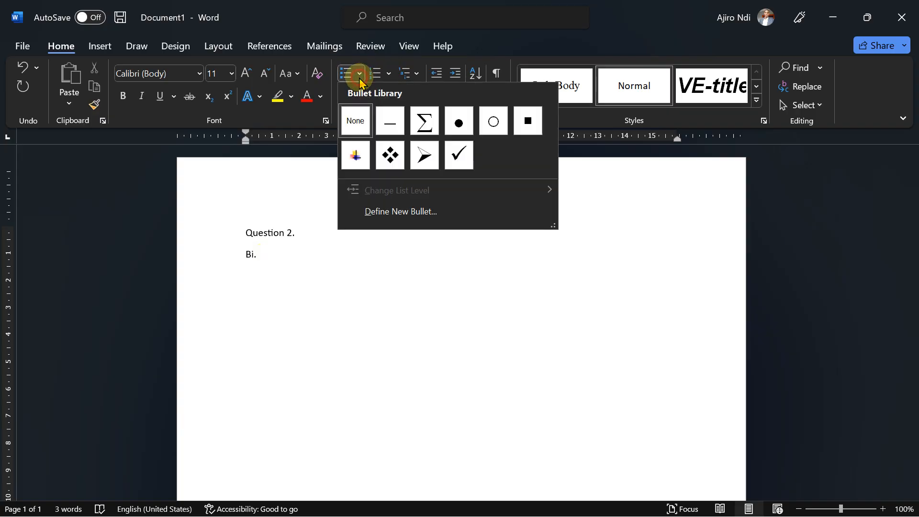
click(536, 126)
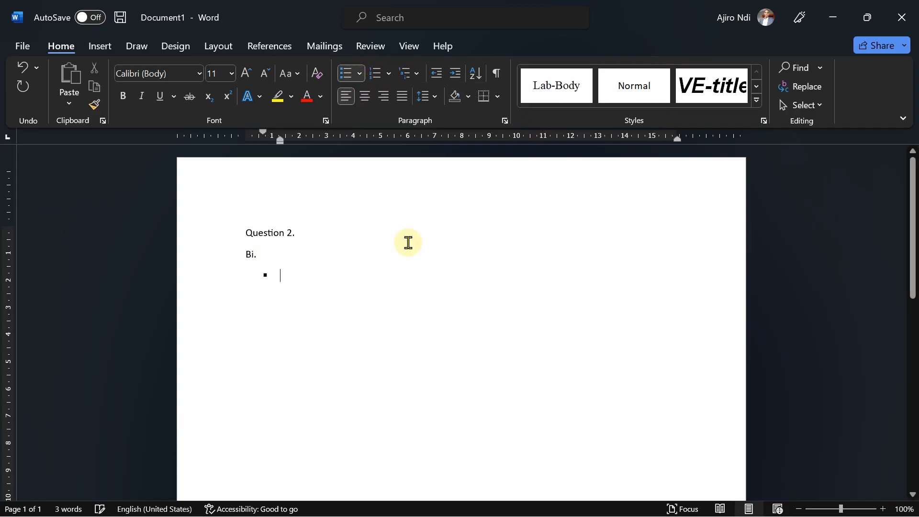
text(I ensur)
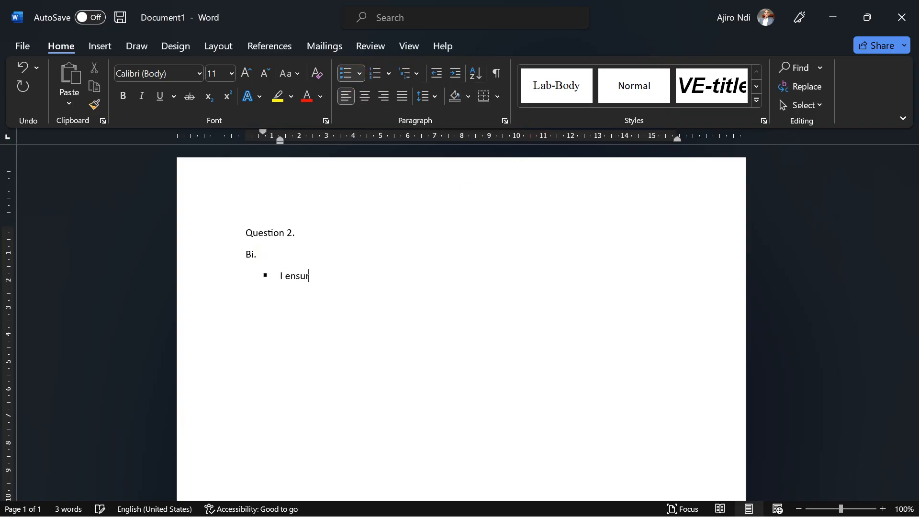
text(ed my work was saved)
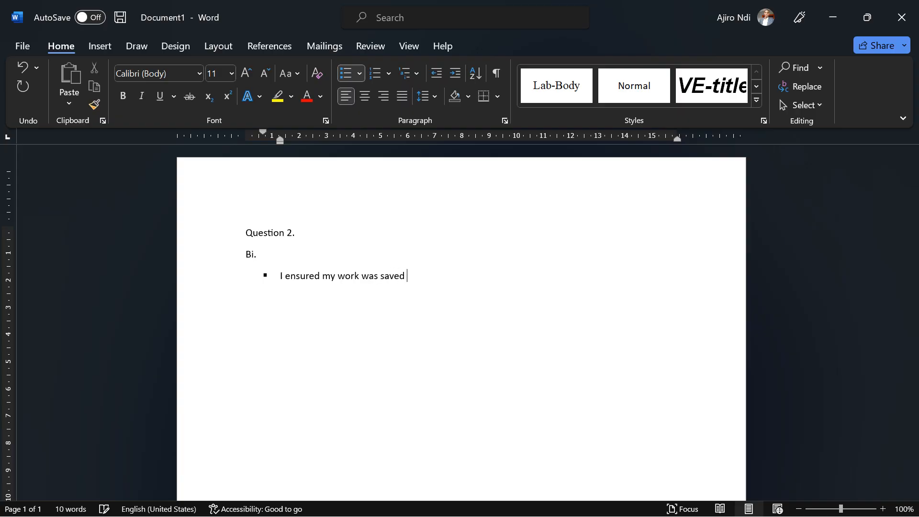
text( freques)
text(tly)
After checking the Excel sheet, add a second bullet 'I ensured I check and validated my answers'.
click(602, 500)
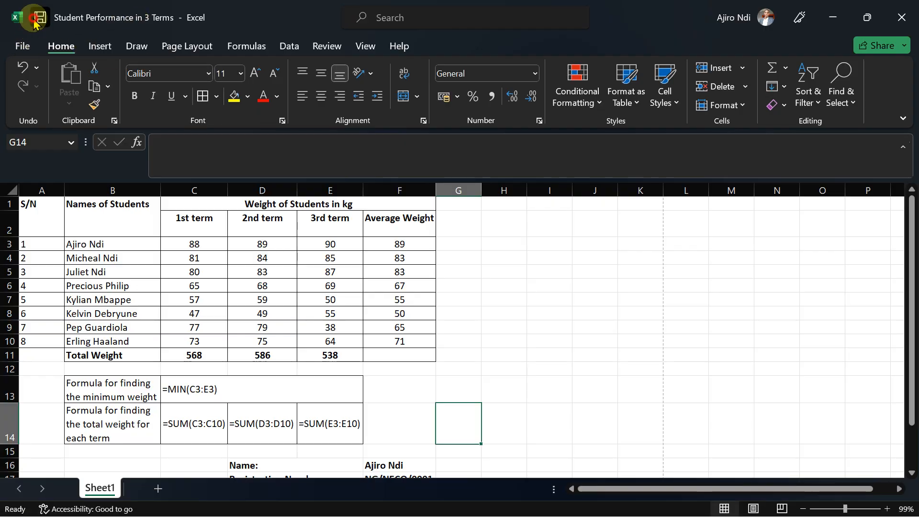
click(833, 19)
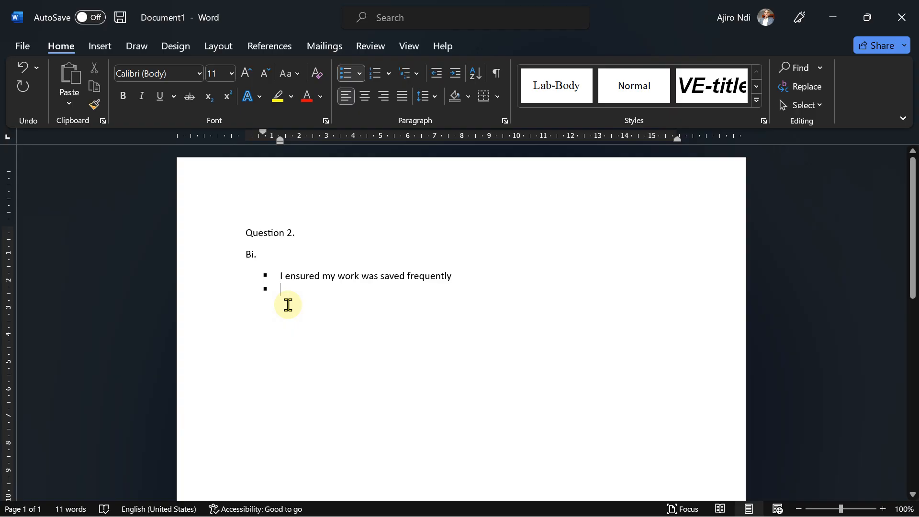
text(I ensur)
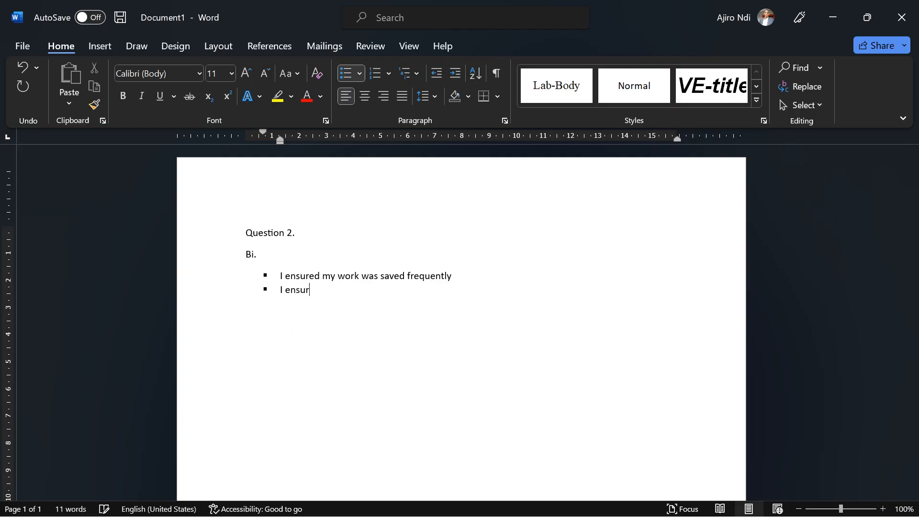
text(ed )
text(I cho)
key(BackSpace)
key(BackSpace)
key(BackSpace)
text(ec)
key(BackSpace)
text(k abd )
text(nd ava)
key(BackSpace)
key(BackSpace)
key(BackSpace)
text(va)
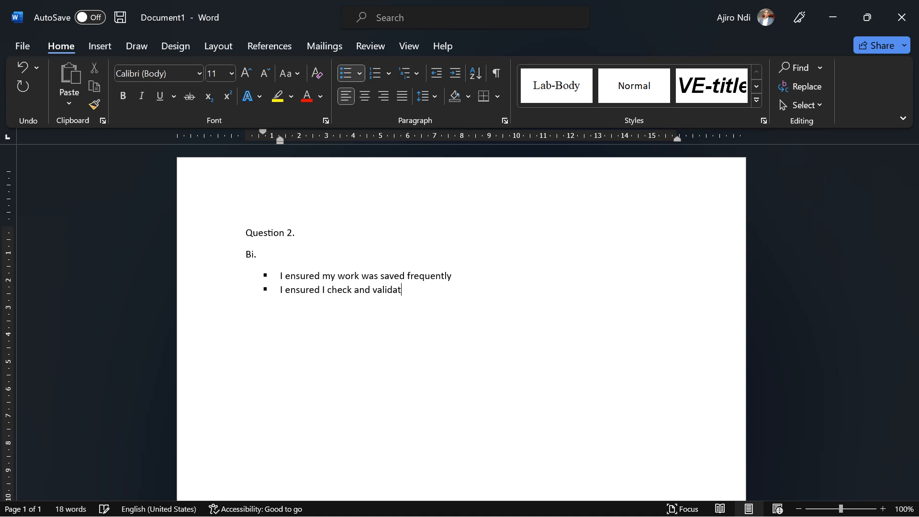
text(lidated my)
text( above)
Add a third bullet 'I ensured I applied the correct formula'.
key(BackSpace)
key(BackSpace)
key(BackSpace)
key(BackSpace)
text(I ensured )
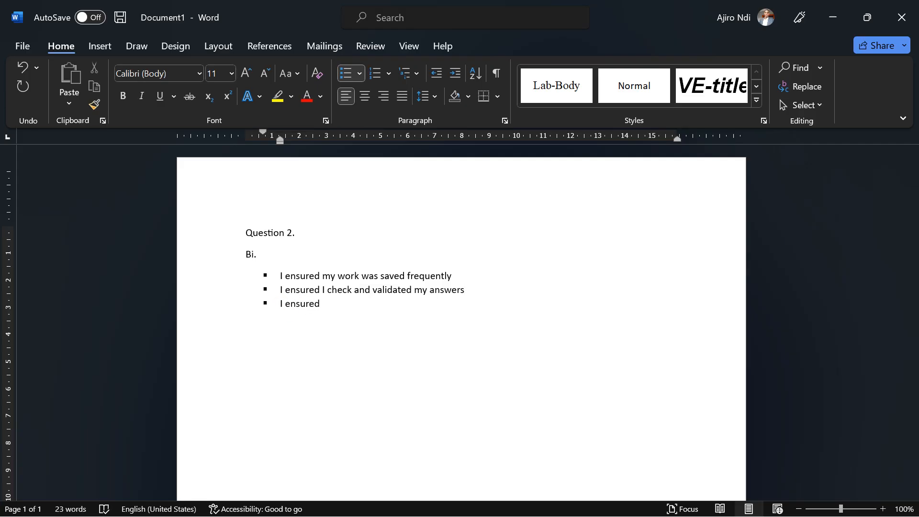
text(the)
key(BackSpace)
key(BackSpace)
text(I applied the correct fiorm)
key(BackSpace)
key(BackSpace)
key(BackSpace)
key(BackSpace)
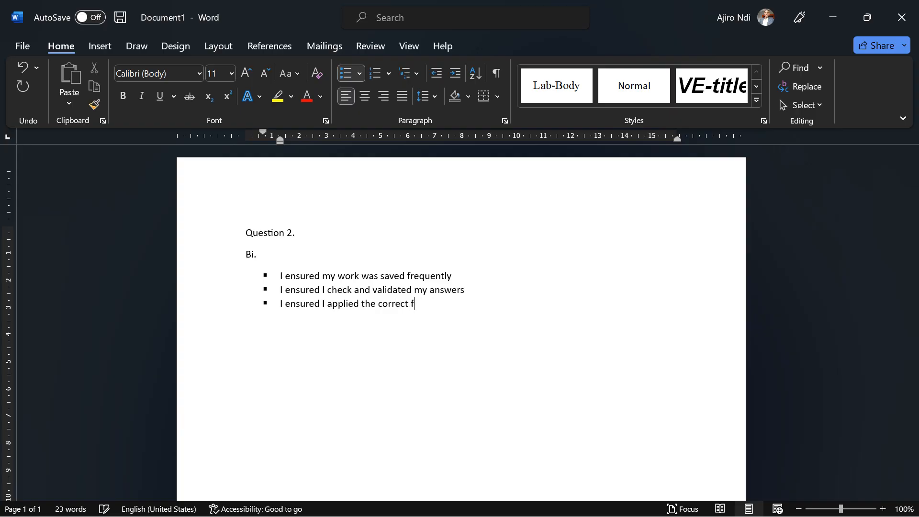
text(ormula)
Delete the second bullet about checking and validating answers.
drag(479, 290, 273, 289)
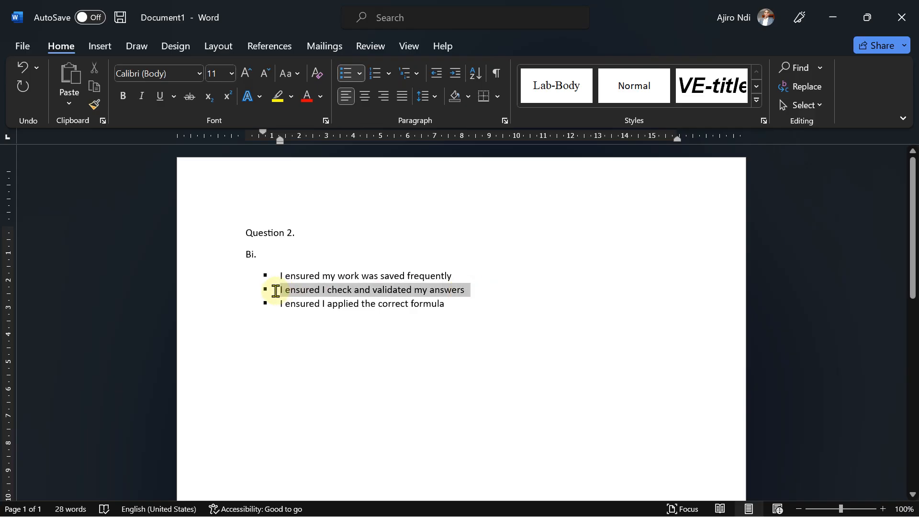
key(BackSpace)
click(514, 312)
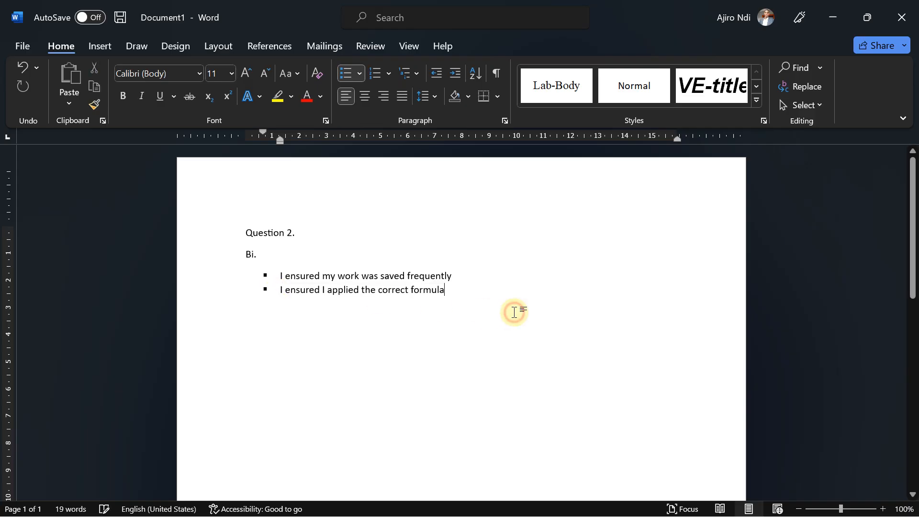
End the bulleted list and type the label 'Bii.' on a new line below it.
click(452, 290)
key(Return)
key(Return)
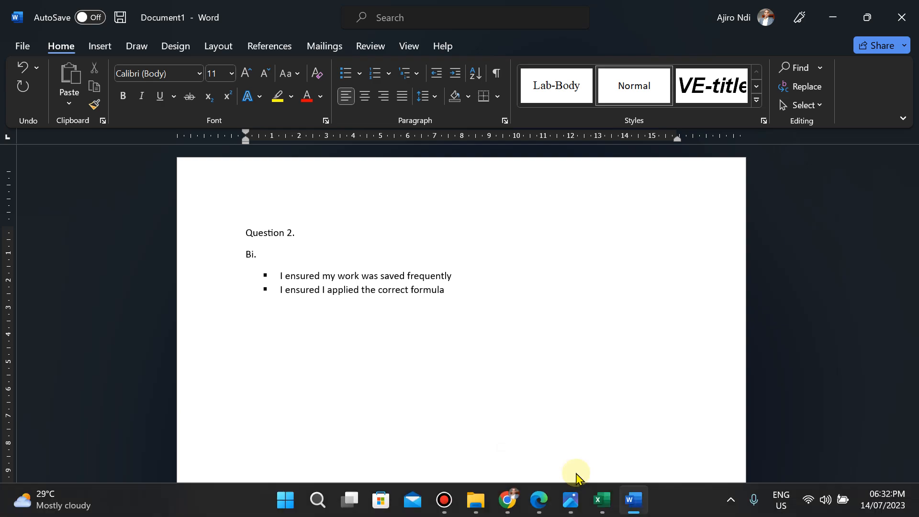
click(577, 511)
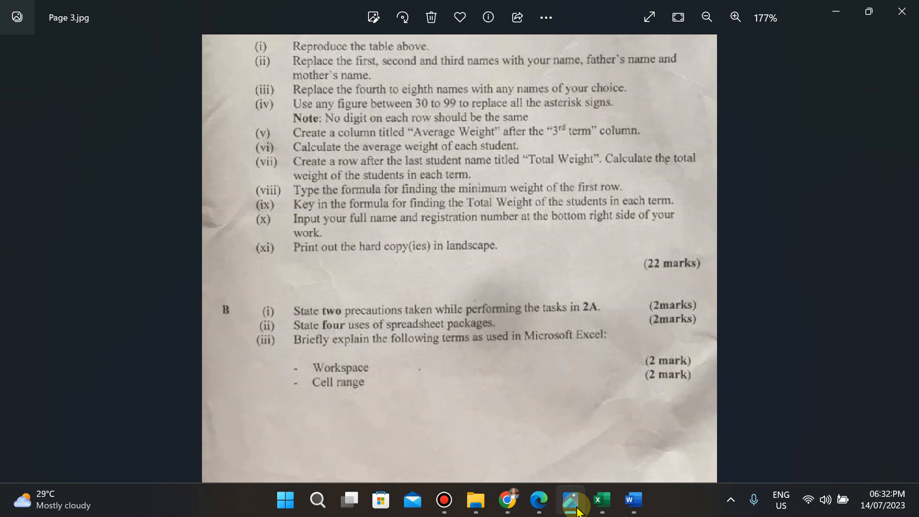
click(577, 511)
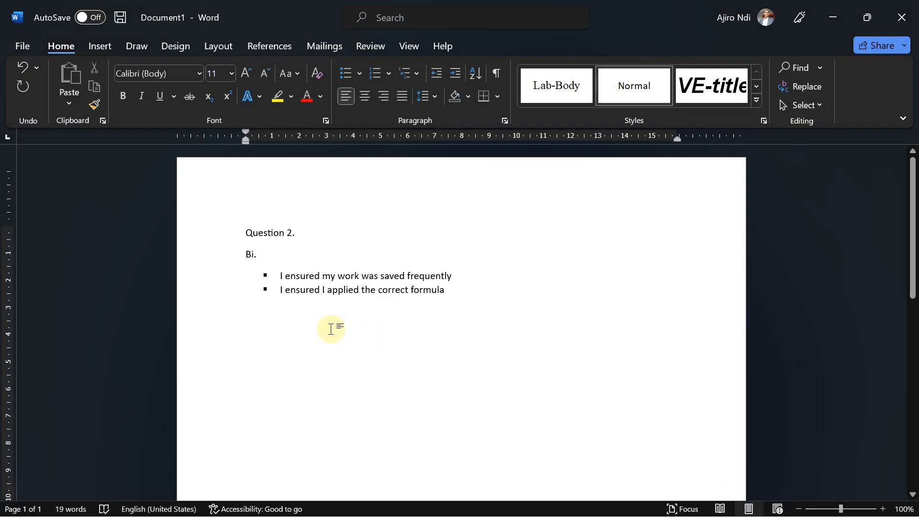
text(Bii)
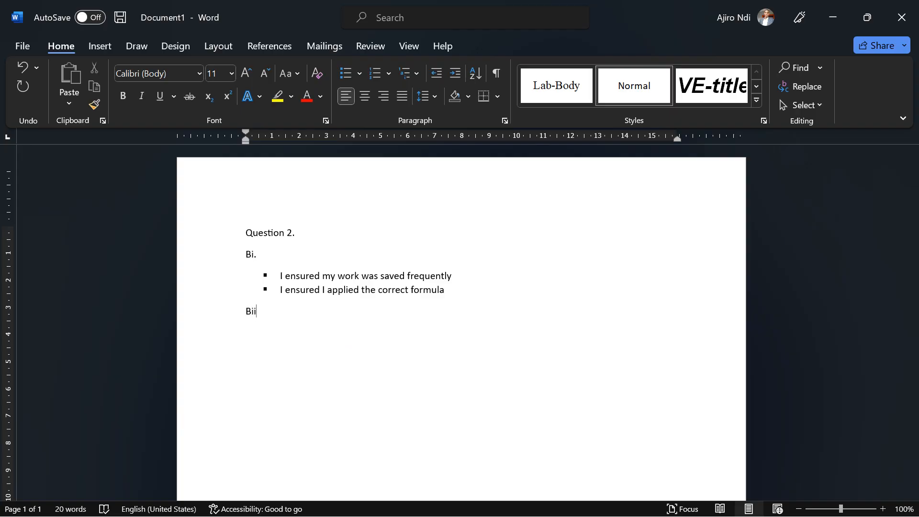
text(.)
key(Return)
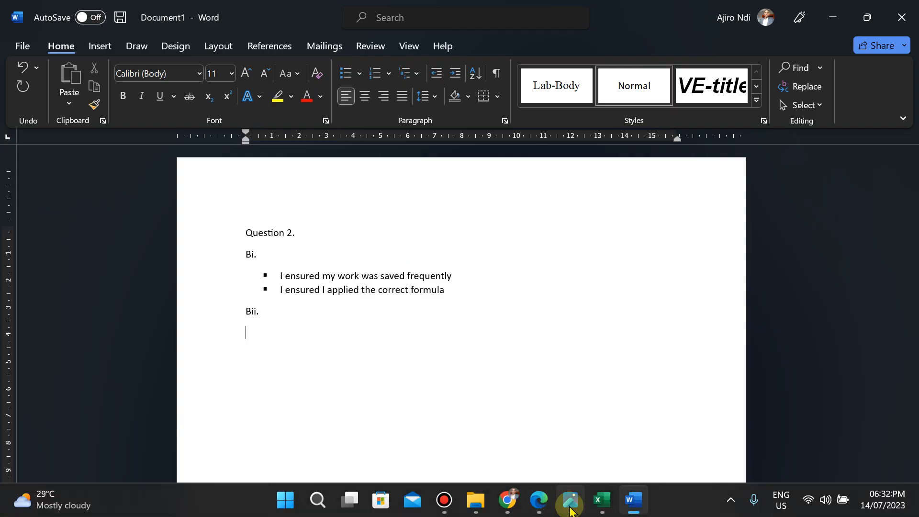
Start a square-bulleted list under Bii. with the first use 'For data analysis and calculations'.
click(571, 510)
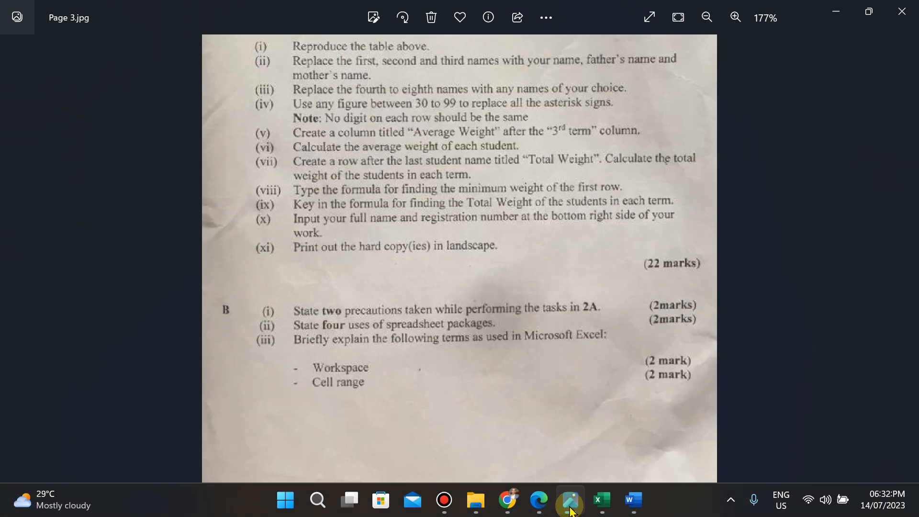
click(570, 510)
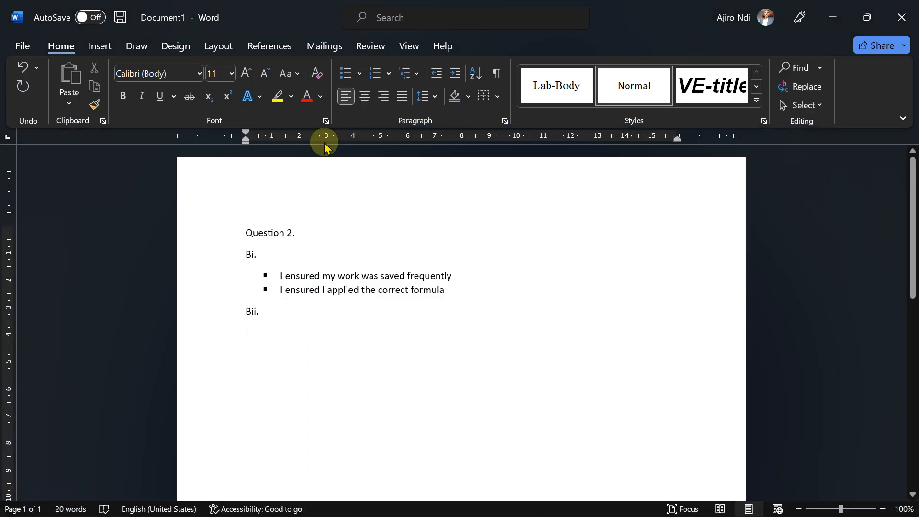
click(360, 74)
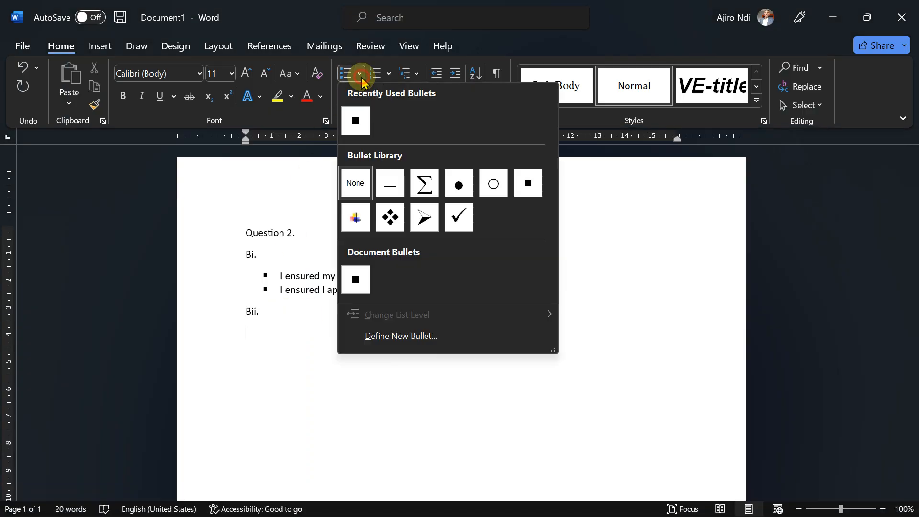
click(356, 122)
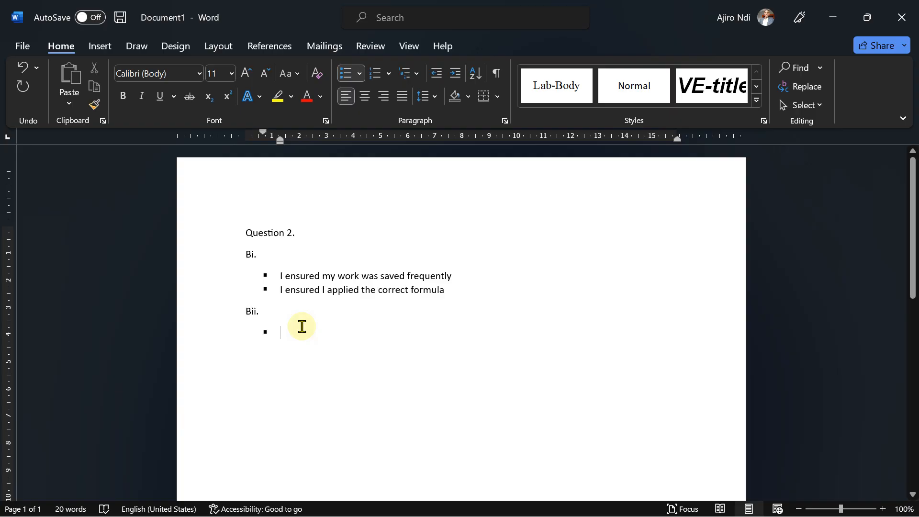
text(For)
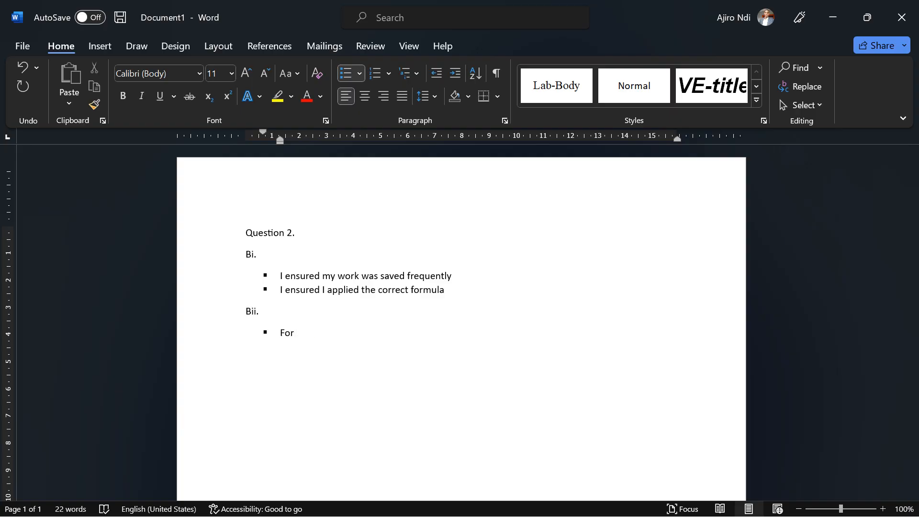
click(301, 327)
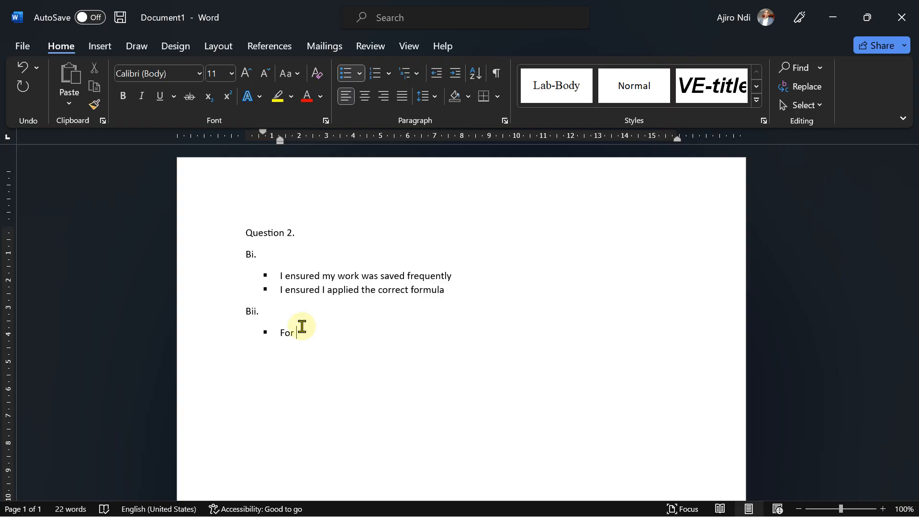
text(Data)
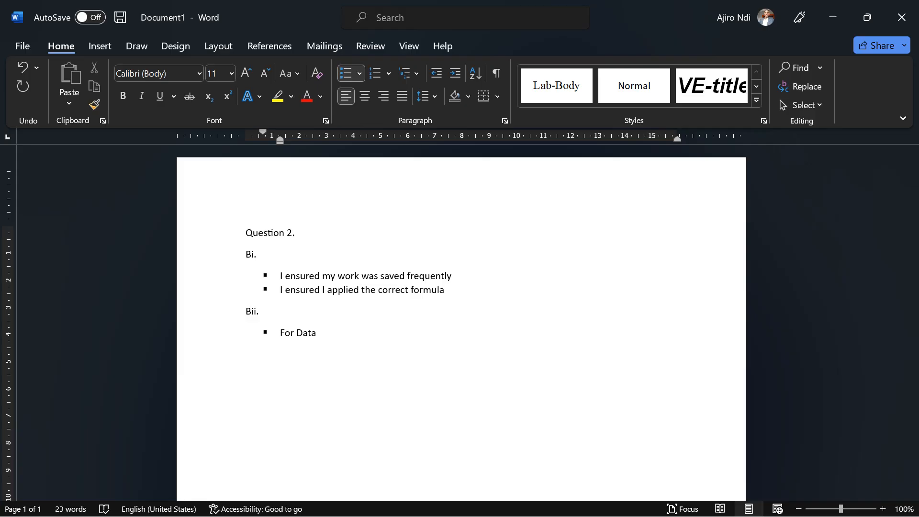
text(t)
key(BackSpace)
key(BackSpace)
key(BackSpace)
key(BackSpace)
text(data abna)
key(BackSpace)
key(BackSpace)
key(BackSpace)
text(nalys)
text(is )
text(abd)
text(nd cal)
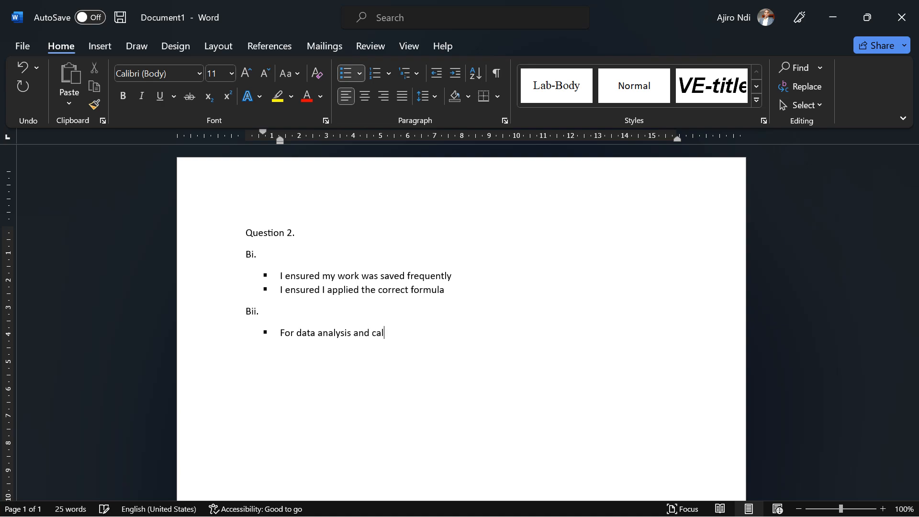
text(culations)
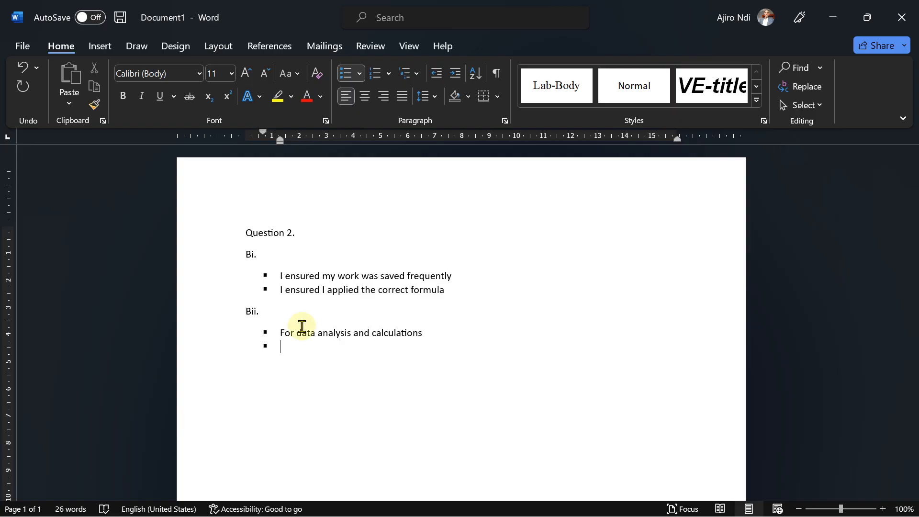
text(DFo)
Add a second bullet 'For budgeting and financial planning'.
key(BackSpace)
key(BackSpace)
key(BackSpace)
text(Fr=)
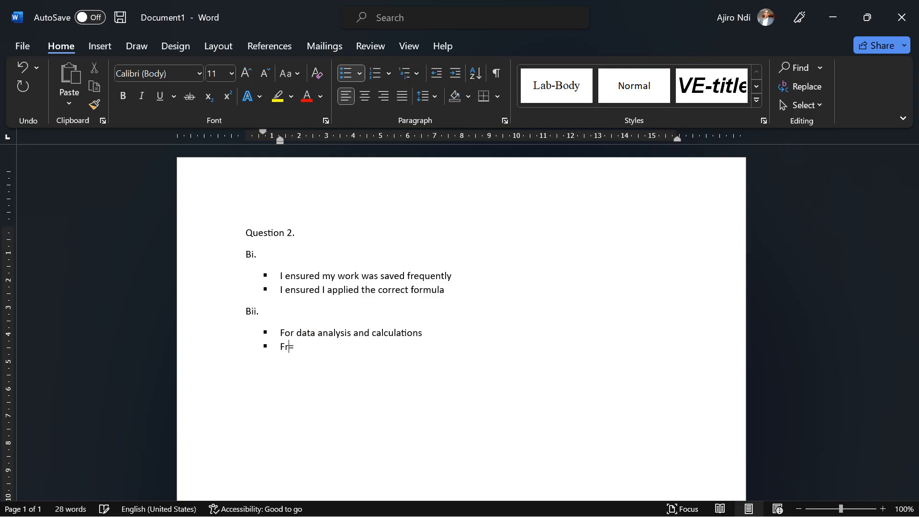
text(or budgeting and financiua)
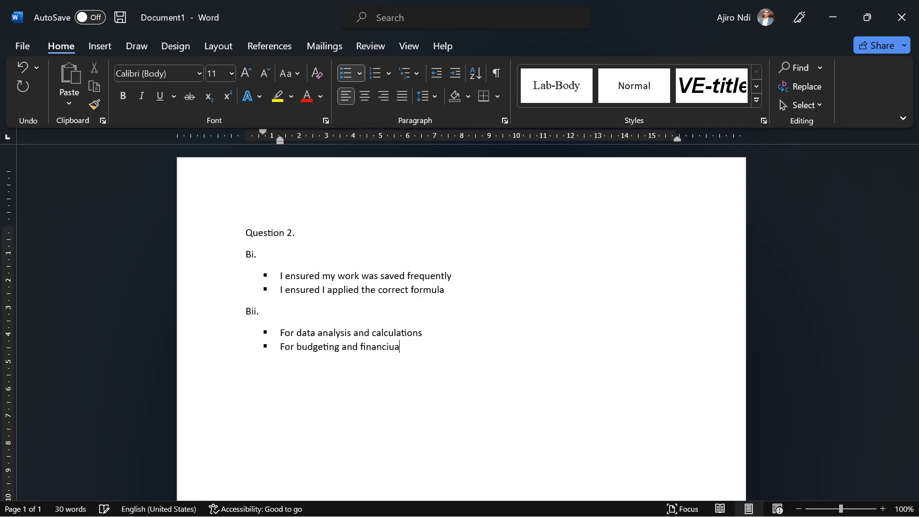
key(BackSpace)
key(BackSpace)
text(al)
text(planning)
Add a third bullet 'For project management'.
key(Return)
text(For project mana)
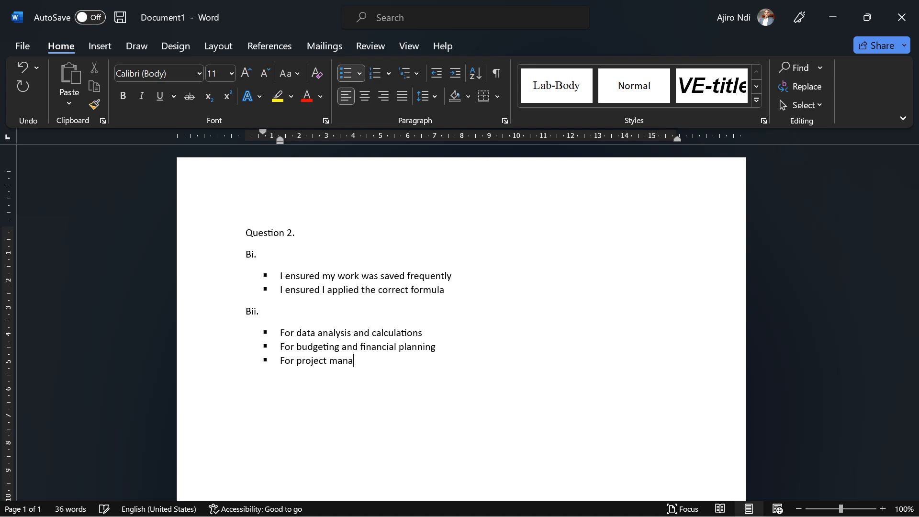
text(gement)
Add a fourth bullet 'For data visualization'.
key(Return)
text(For data vis)
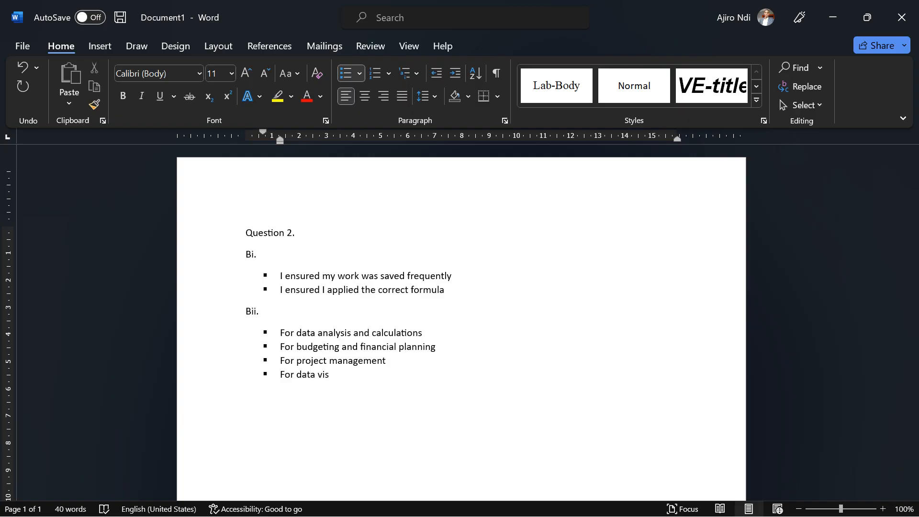
text(ualization)
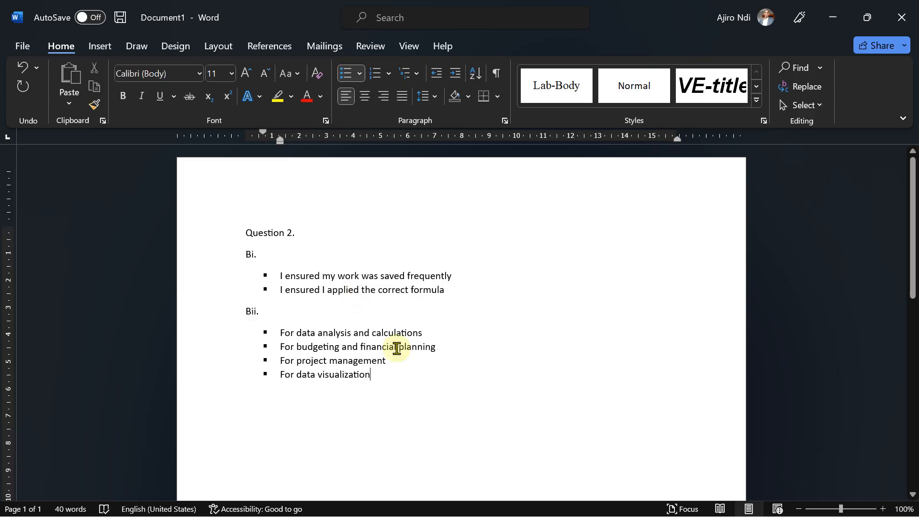
End the bulleted list and type the label 'Biii.' on a new line below it.
key(Return)
key(Return)
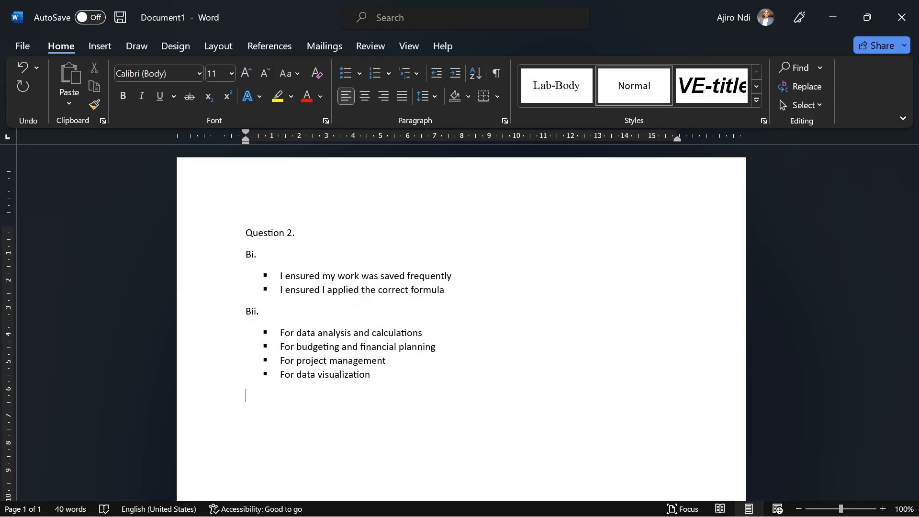
text(B)
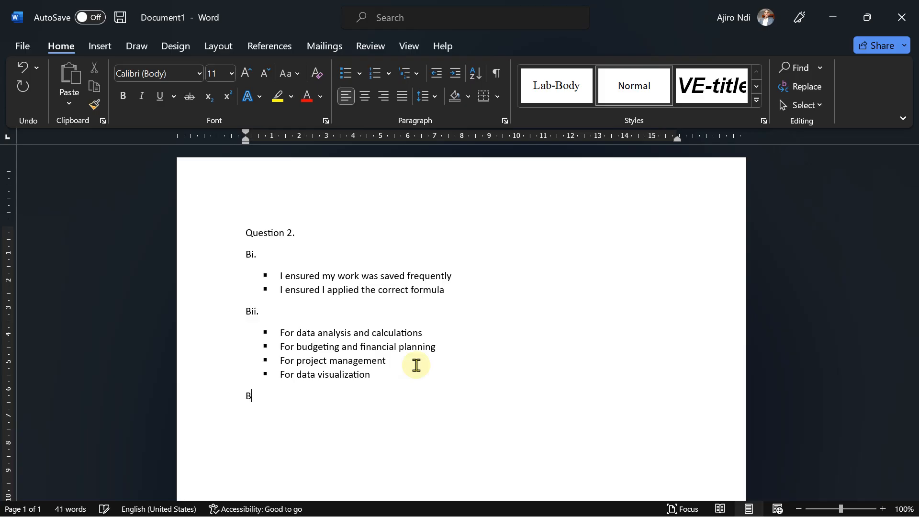
text(iii.)
key(Return)
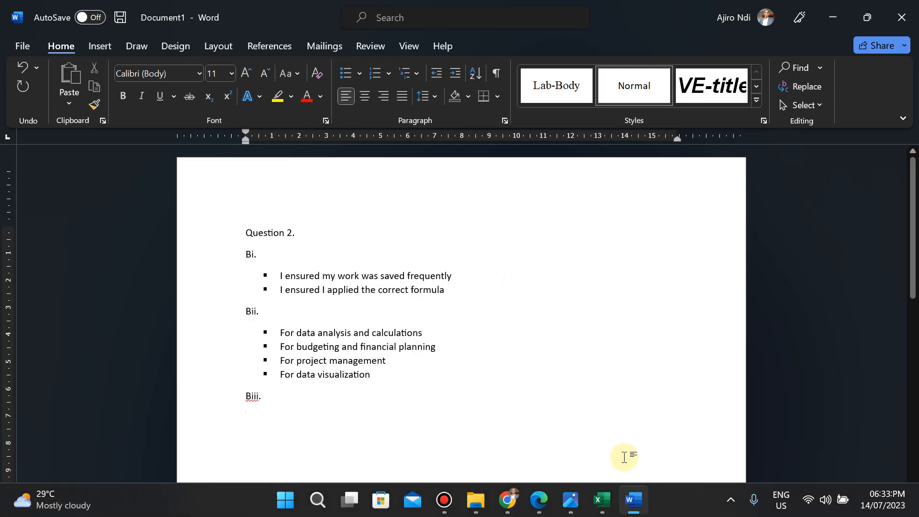
Start a square bullet under Biii. reading 'Workspace: refers to all the open workbooks and their exact screen position and windows'.
click(569, 509)
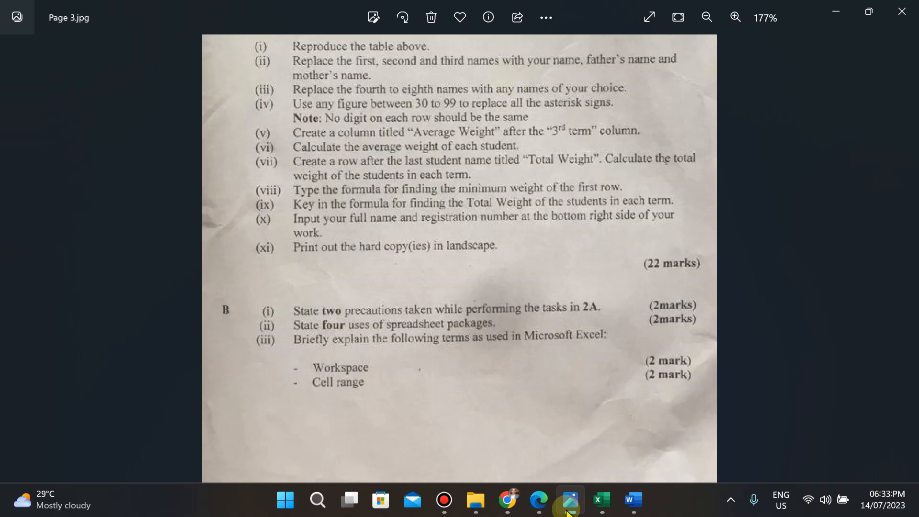
click(633, 508)
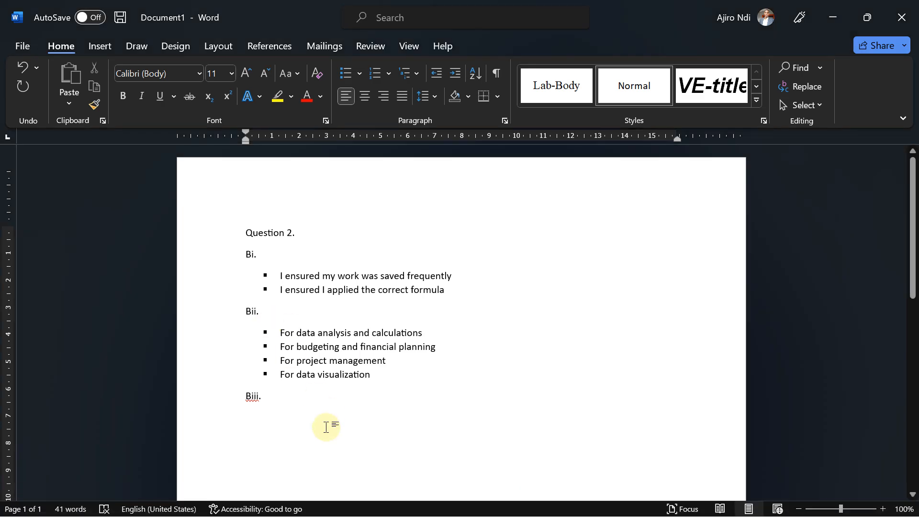
click(358, 73)
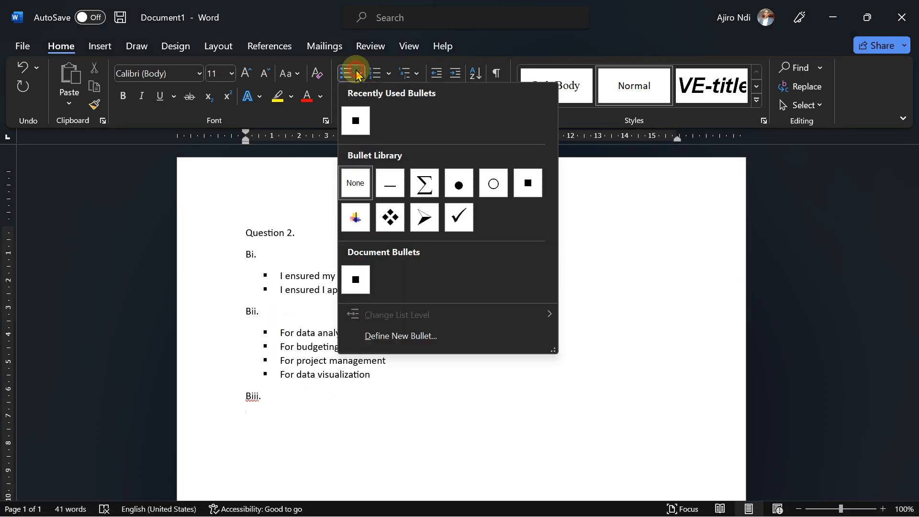
click(529, 182)
text(W)
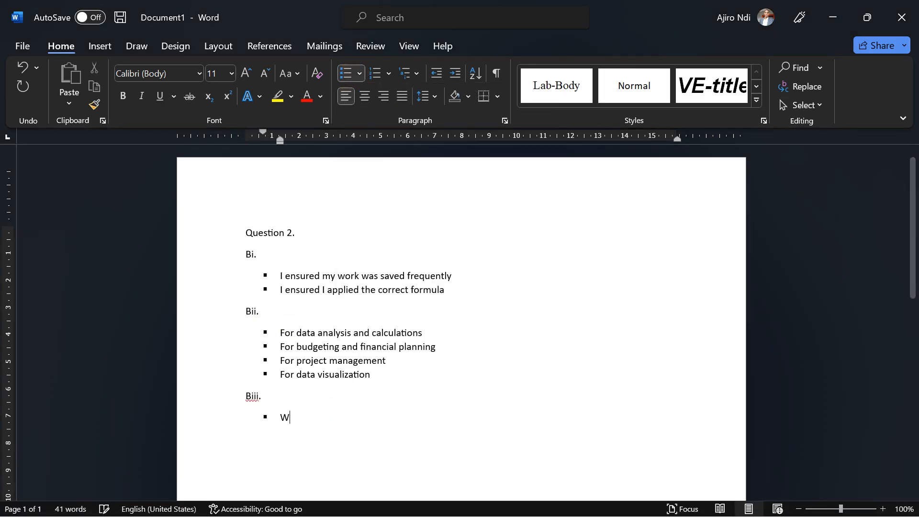
text(orkspace )
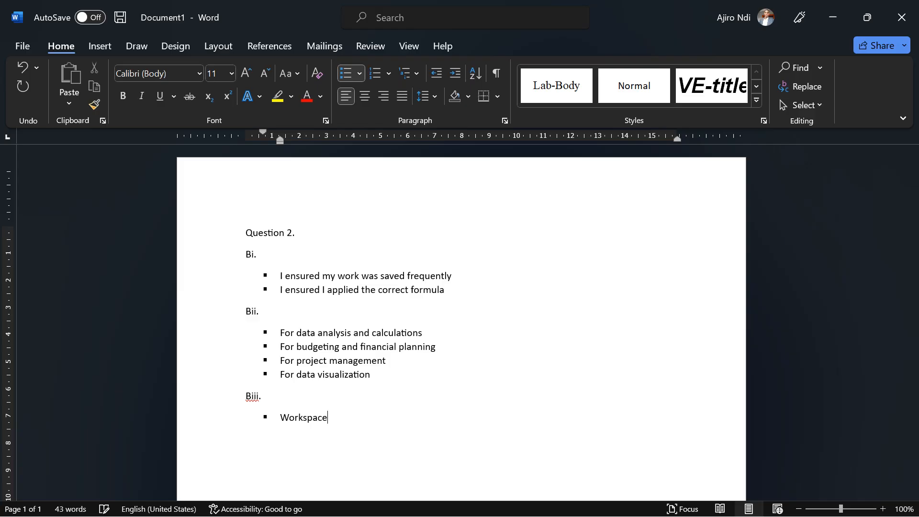
text(: refers to all the open works)
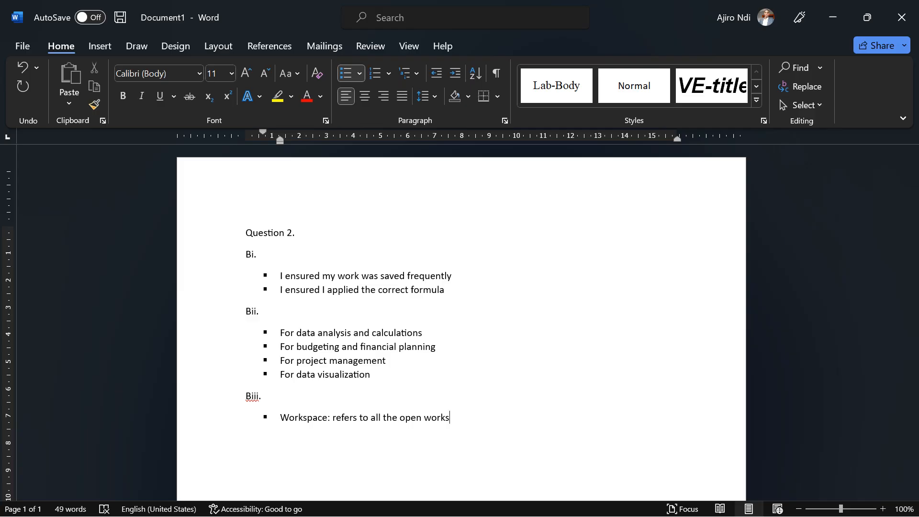
key(BackSpace)
text(book)
text(s and their)
text( ex)
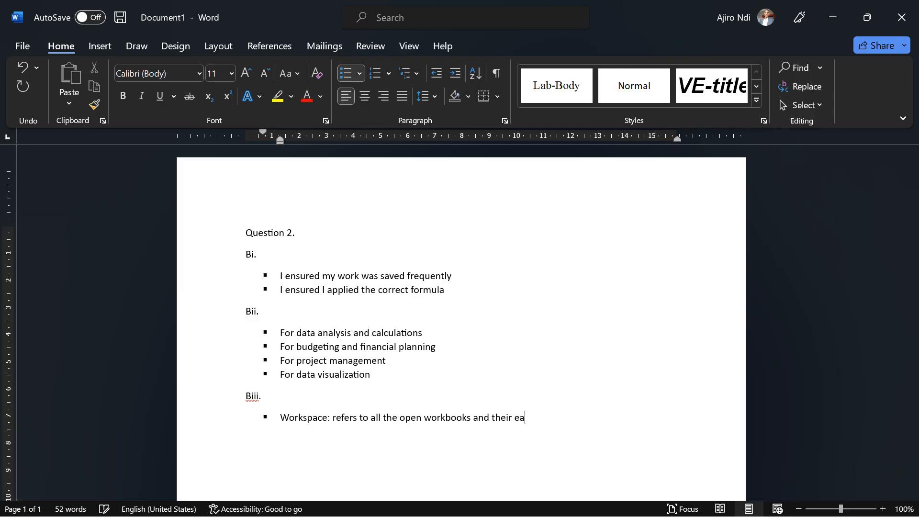
text(act screen position an)
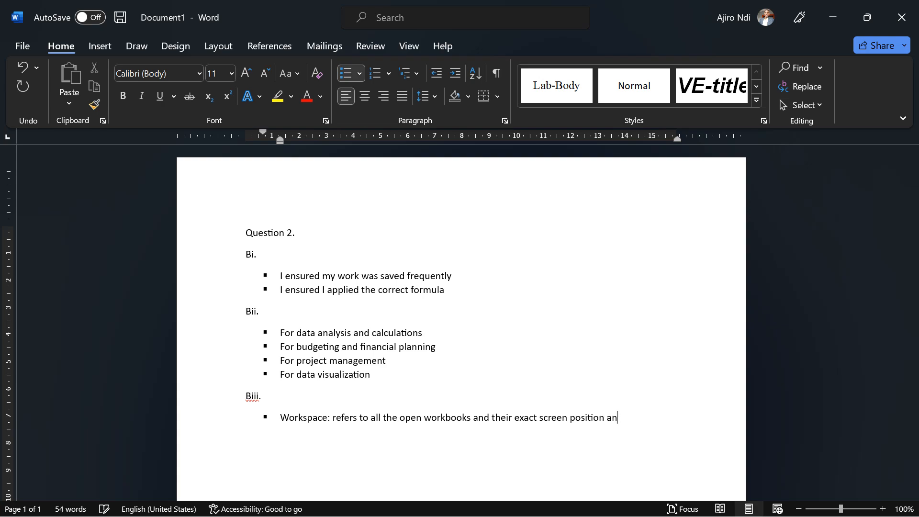
text(d windows)
Continue the Workspace definition with 'or is a way of saving the layout of open workbooks so you can open them the same way next time.'.
text(or is a way )
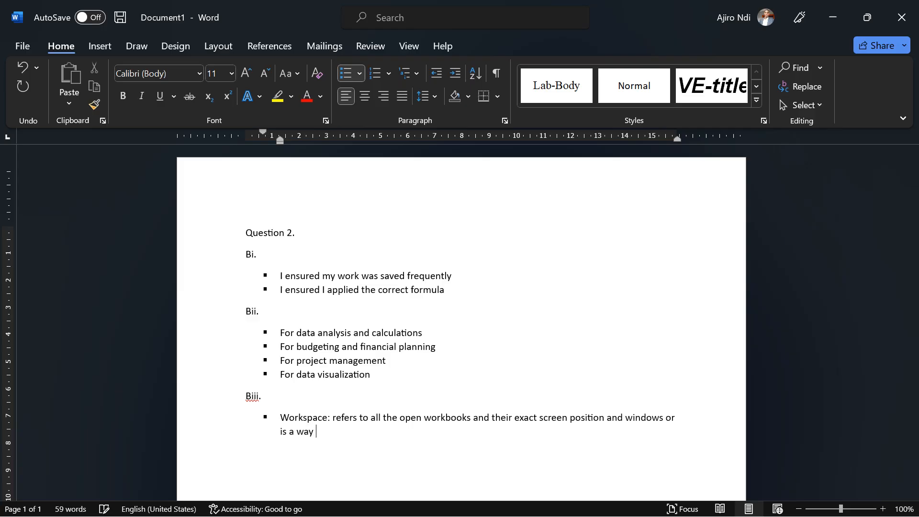
text(of saving the lat)
key(BackSpace)
text(yout of ope )
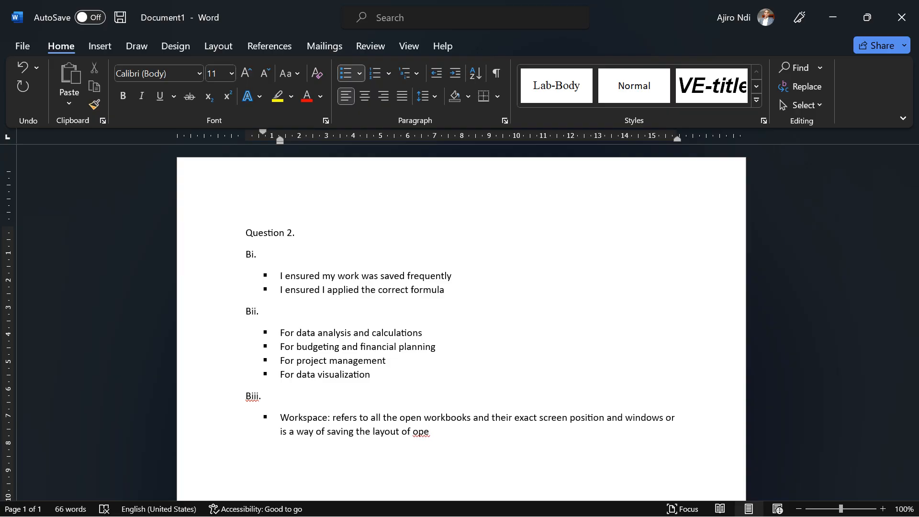
text(work)
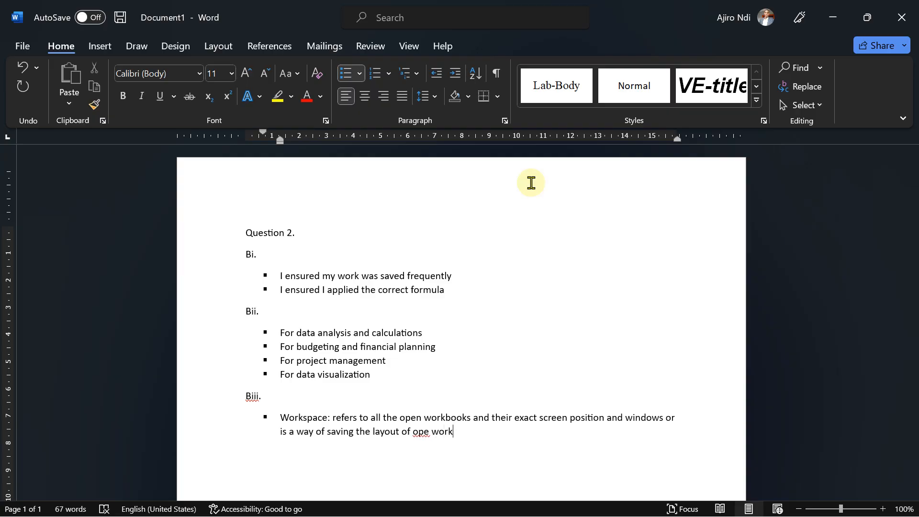
key(Left)
text(n)
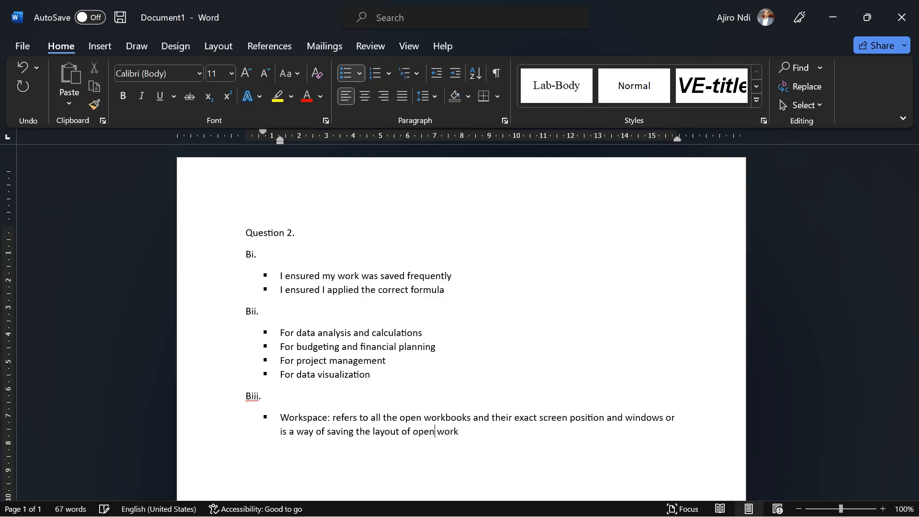
key(End)
text(books)
text( so you)
text( can op)
text(en )
text(the )
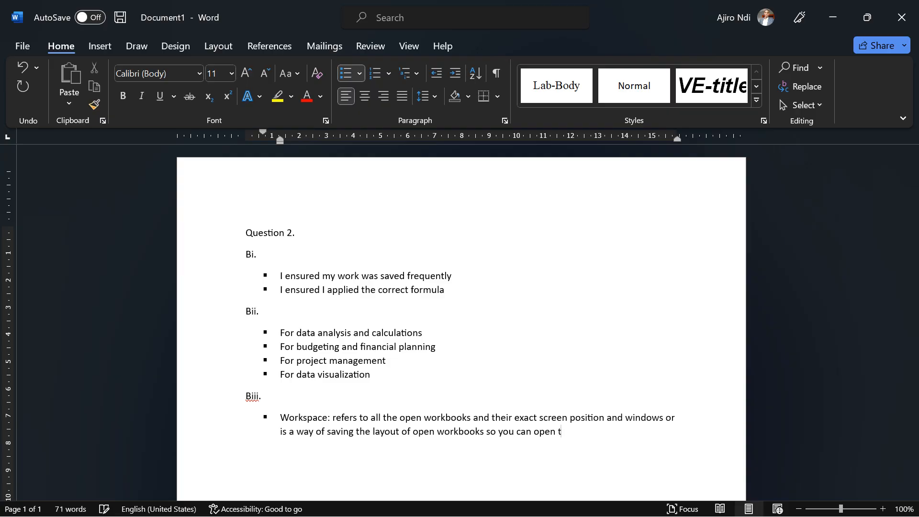
text(m the samw)
key(BackSpace)
key(BackSpace)
text(e way next )
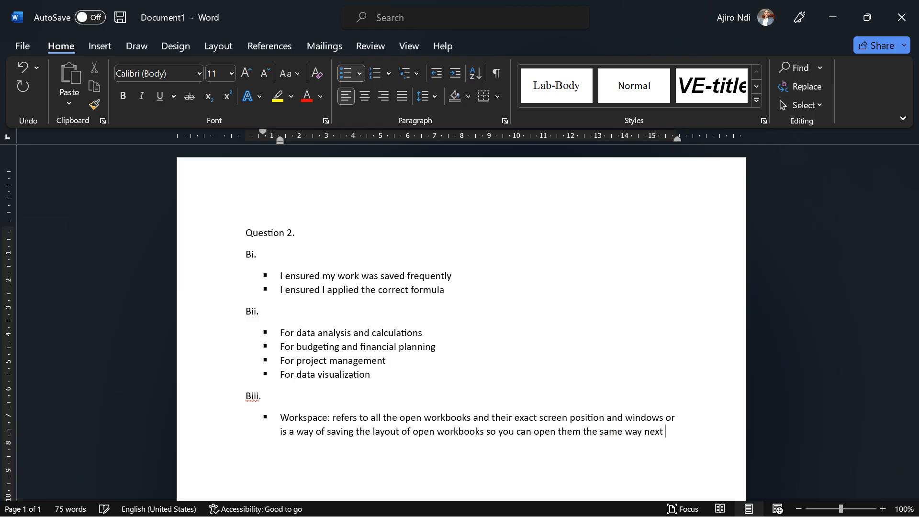
text(time.)
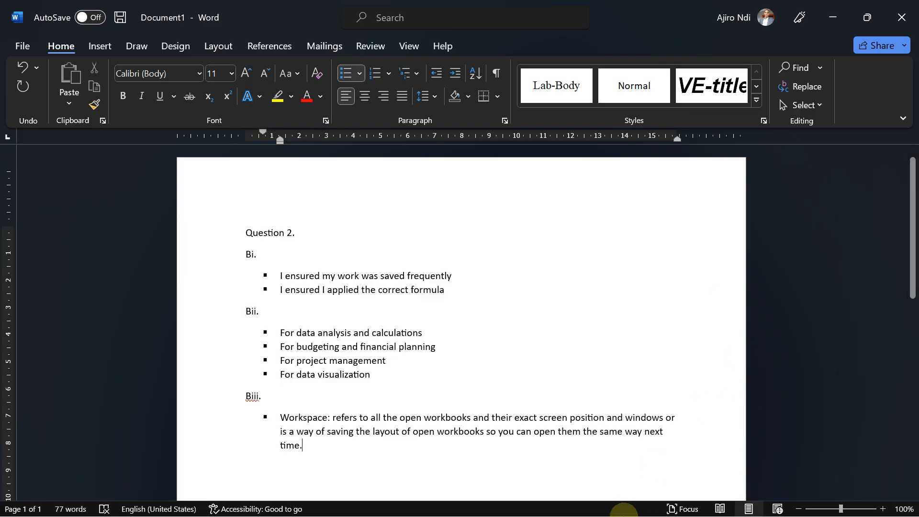
Switch to the 'Student Performance in 3 Terms' Excel workbook.
mouse_move(638, 515)
click(599, 509)
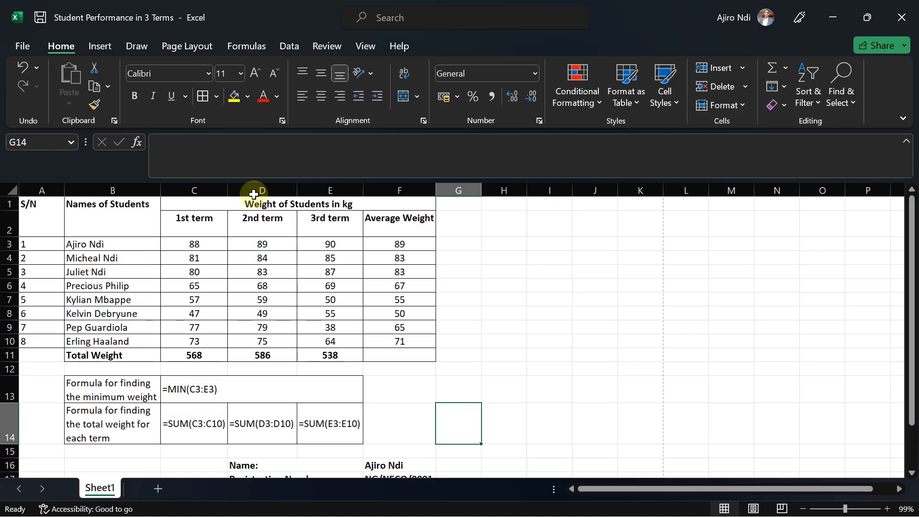
click(158, 489)
right_click(155, 491)
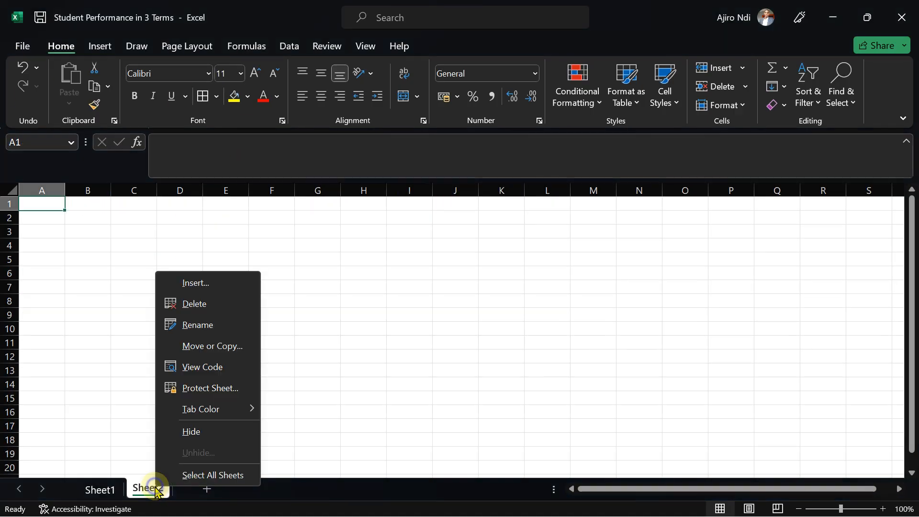
click(188, 306)
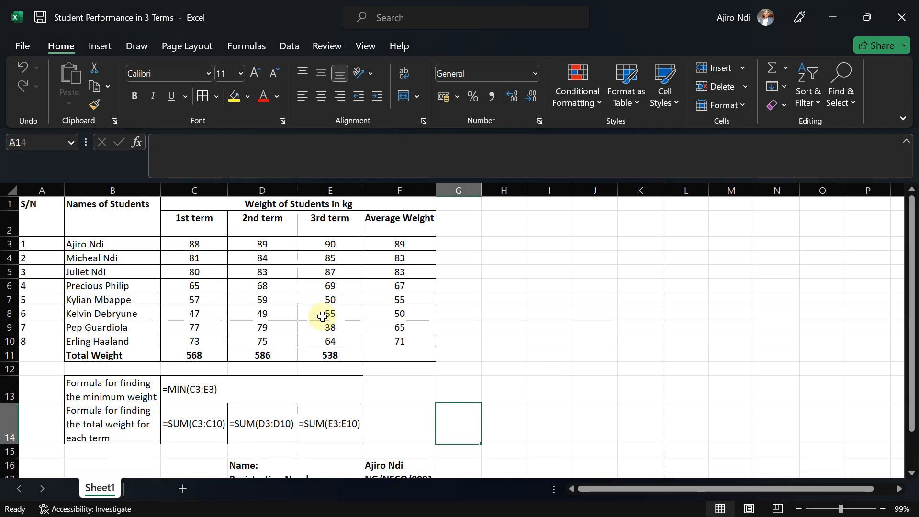
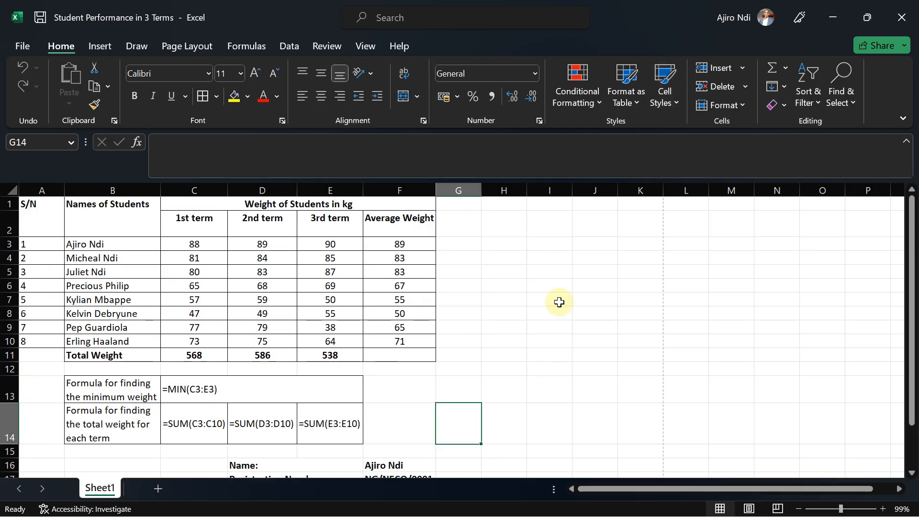
Launch Excel from the Start search and open a new blank workbook.
key(super)
text(wo)
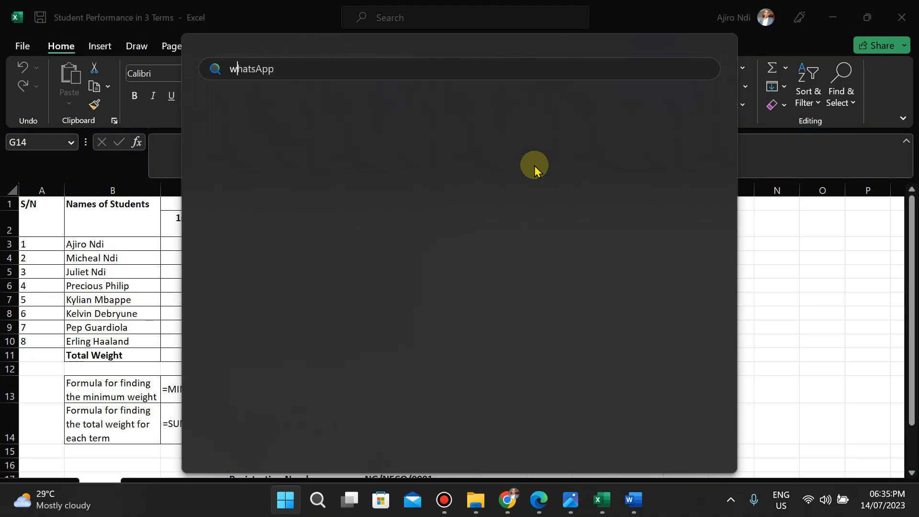
key(BackSpace)
key(BackSpace)
text(excel)
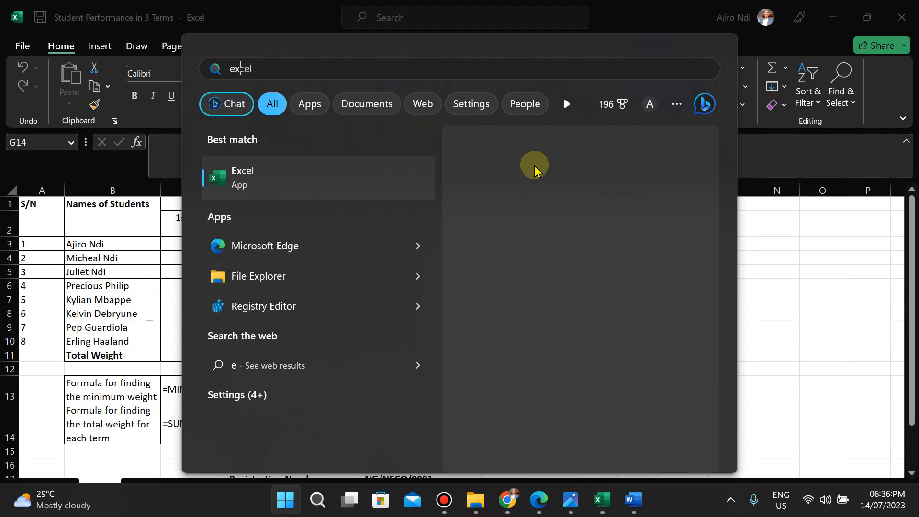
click(293, 174)
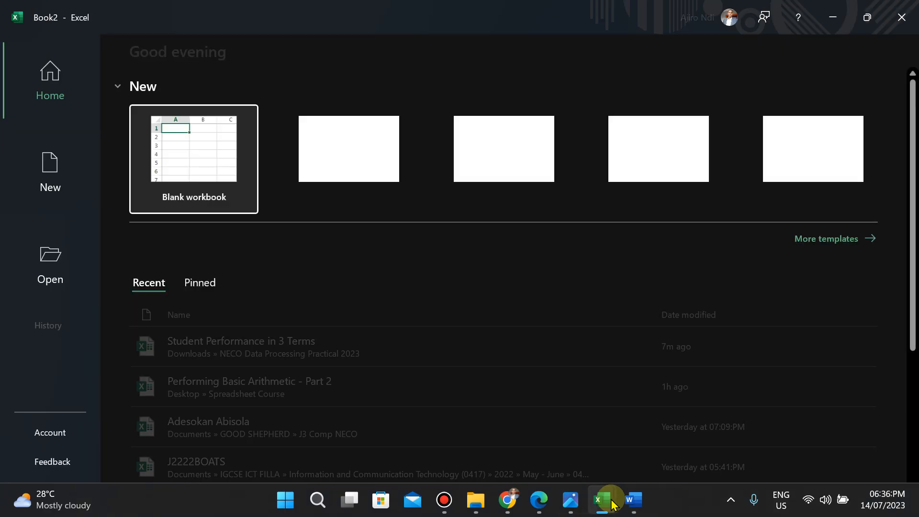
mouse_move(612, 504)
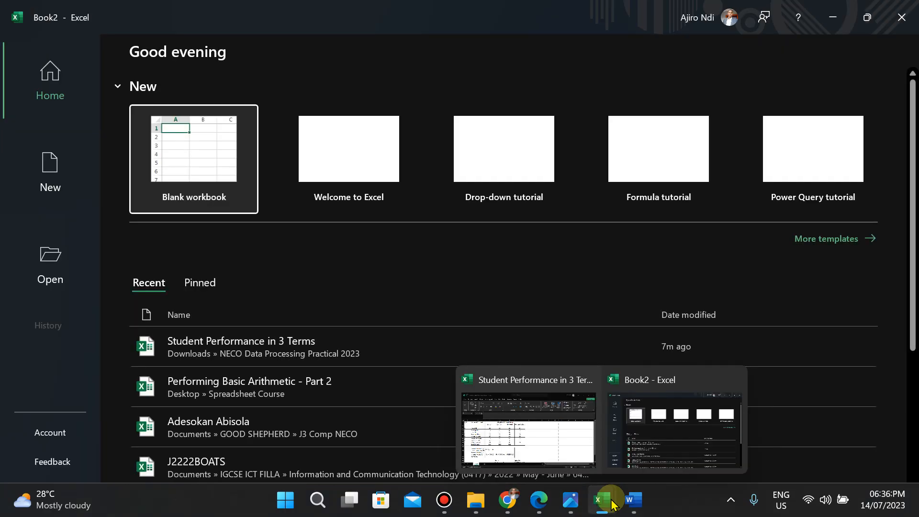
click(175, 153)
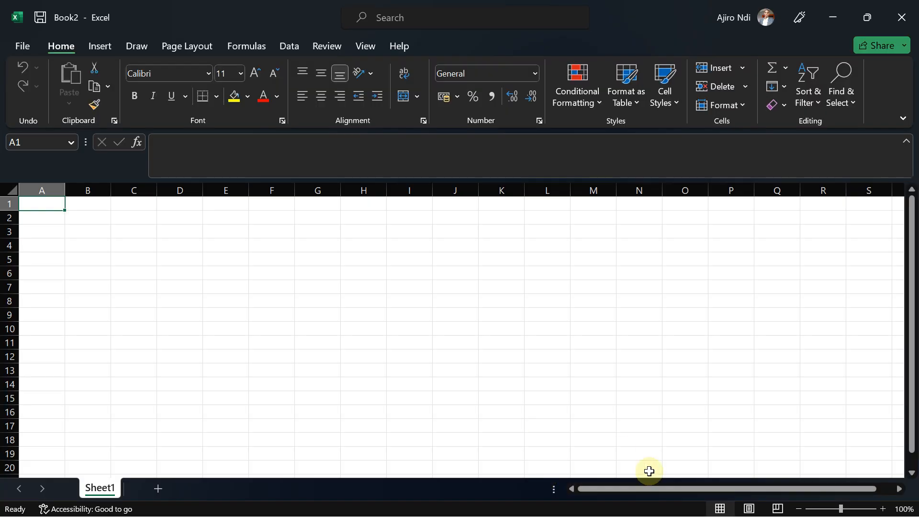
Minimize the blank workbook to return to the 'Student Performance in 3 Terms' workbook.
mouse_move(612, 506)
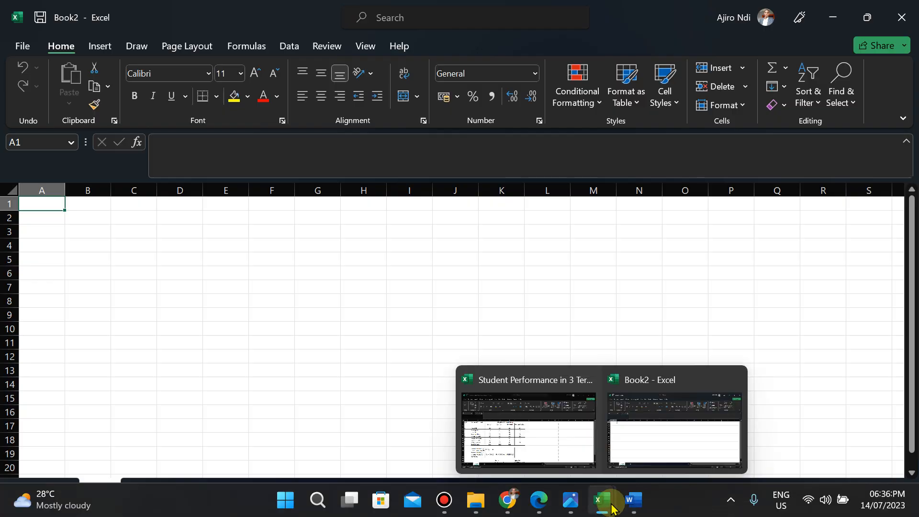
mouse_move(509, 421)
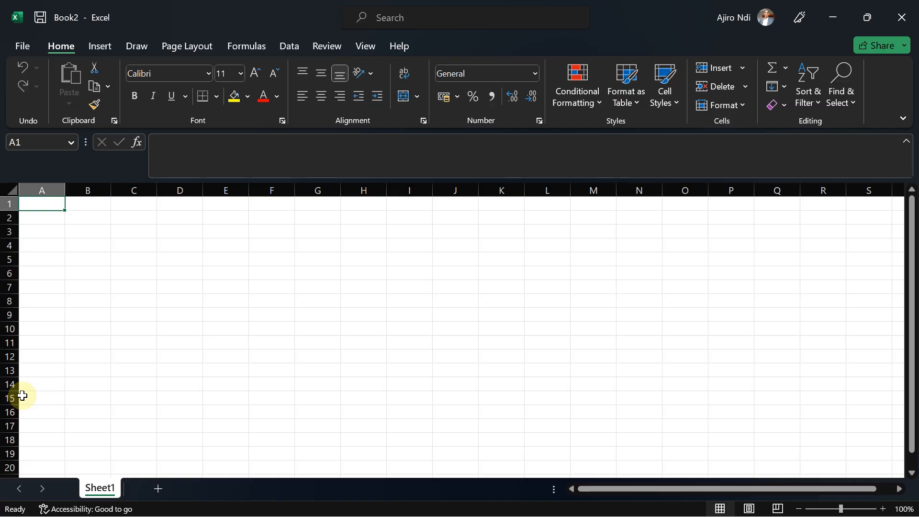
click(833, 6)
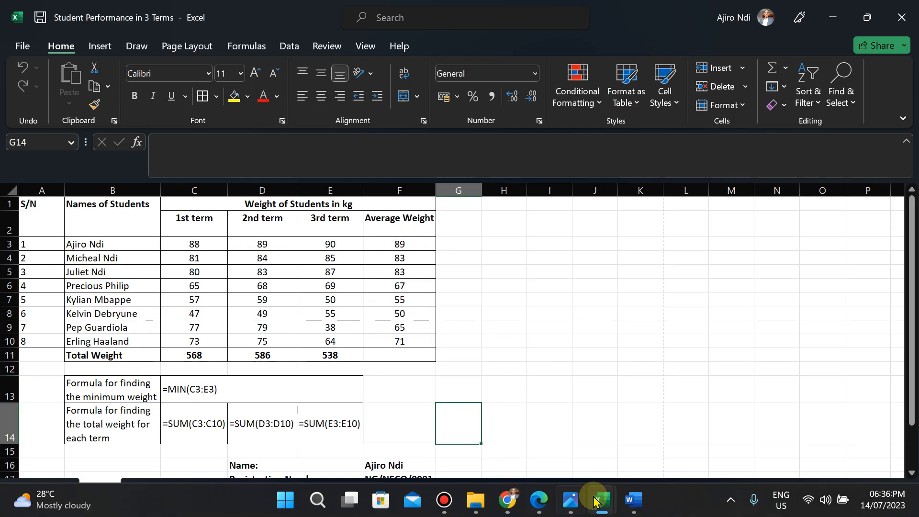
Review the Word answers, the exam question photo and the printed PDF of the table in turn.
click(632, 509)
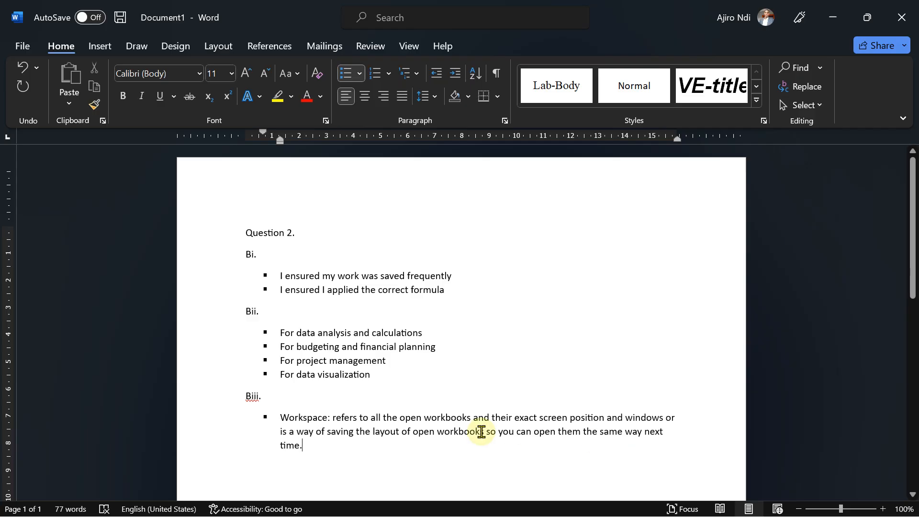
click(571, 501)
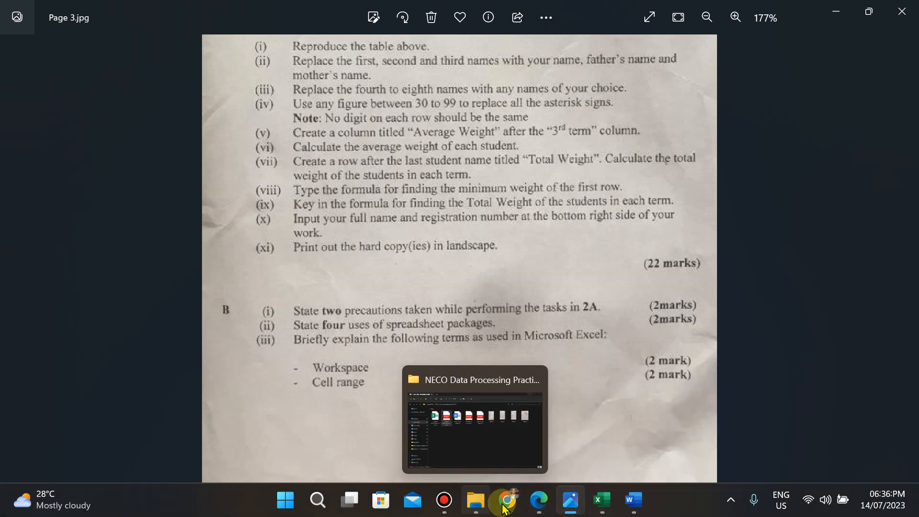
click(538, 507)
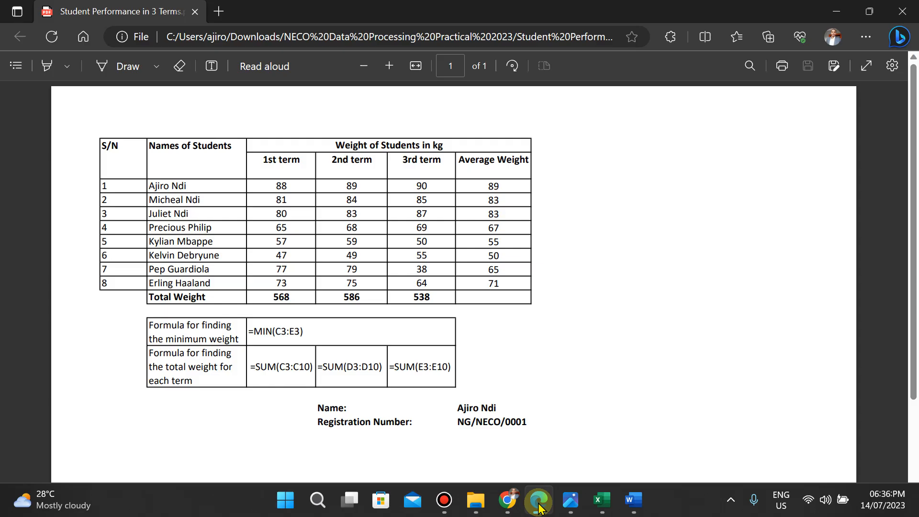
Switch to the YouTube channel page in Chrome.
mouse_move(506, 505)
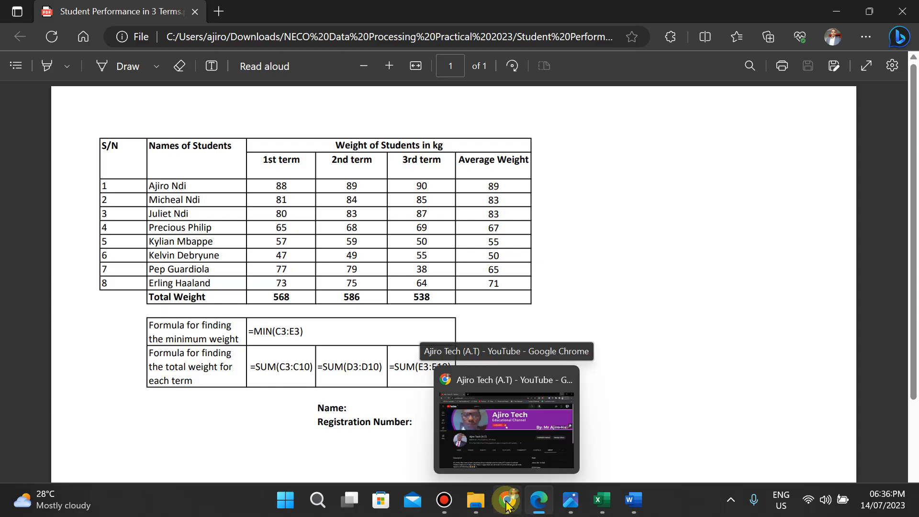
click(506, 433)
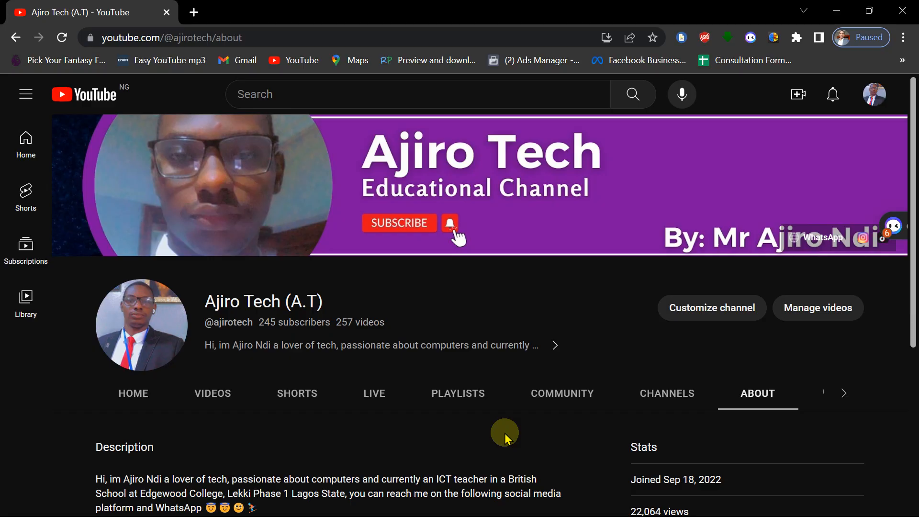
mouse_move(487, 6)
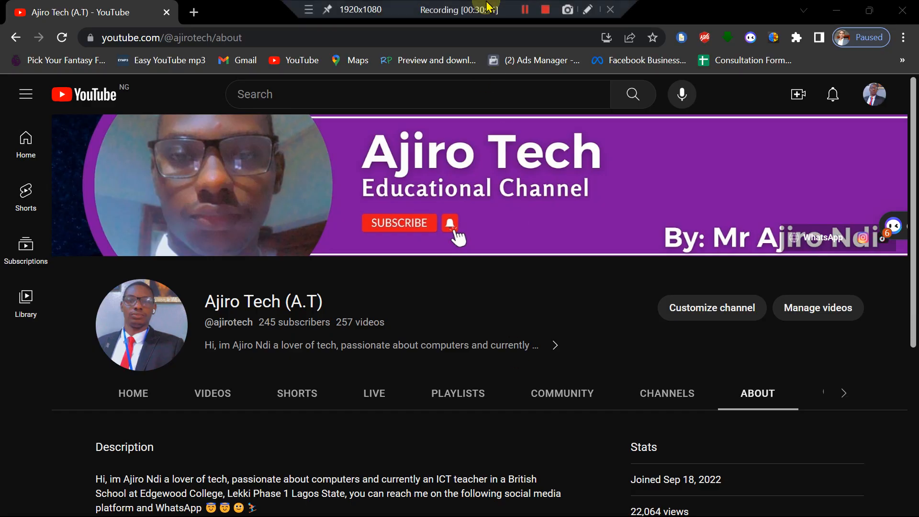